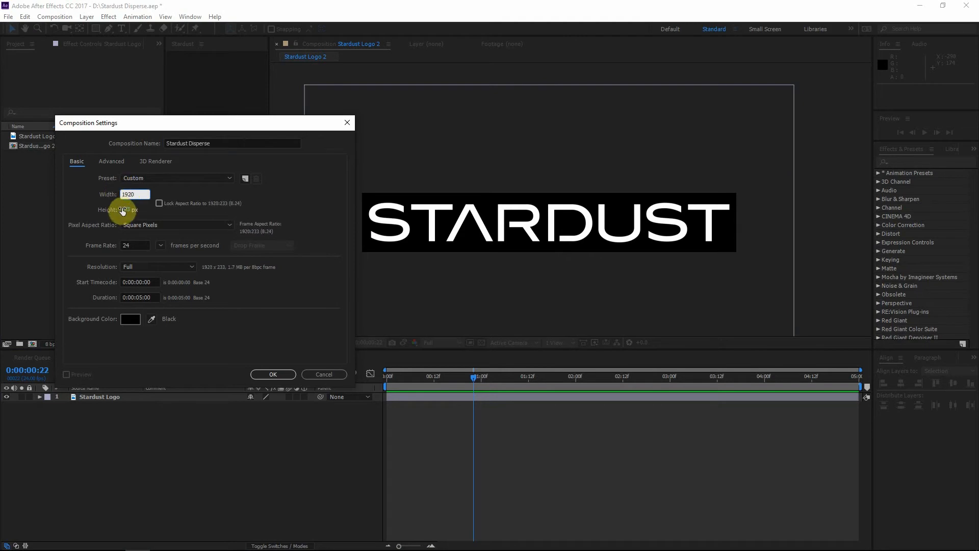
- Create the Stardust Disperse composition with a height of 1080 px and place the Stardust Logo 2 composition in it as a layer
click(121, 209)
text(1080)
key(Return)
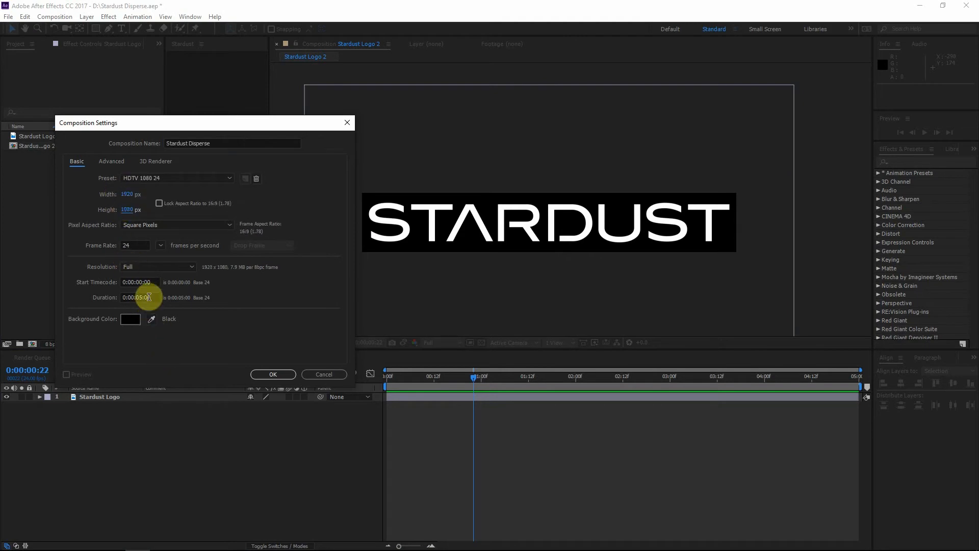
click(274, 375)
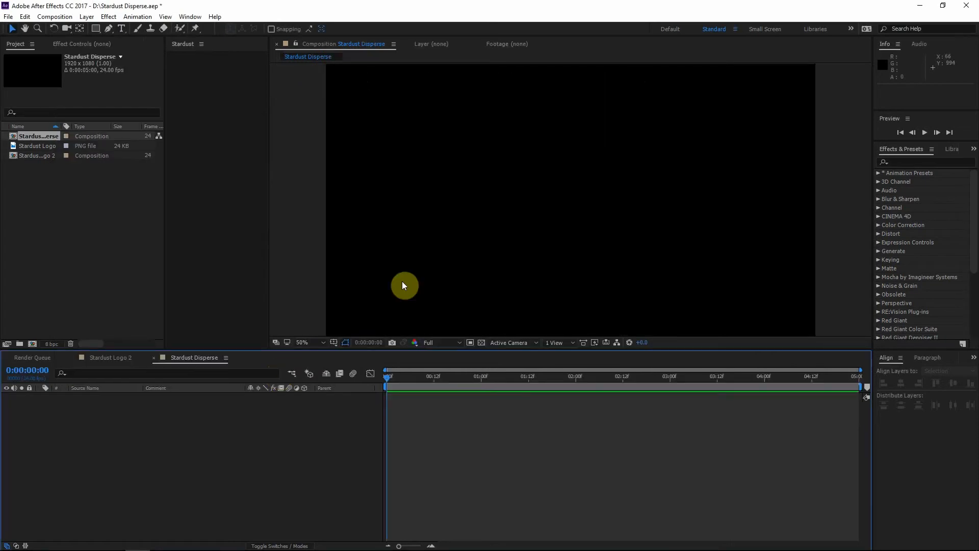
click(48, 194)
drag(36, 154, 255, 443)
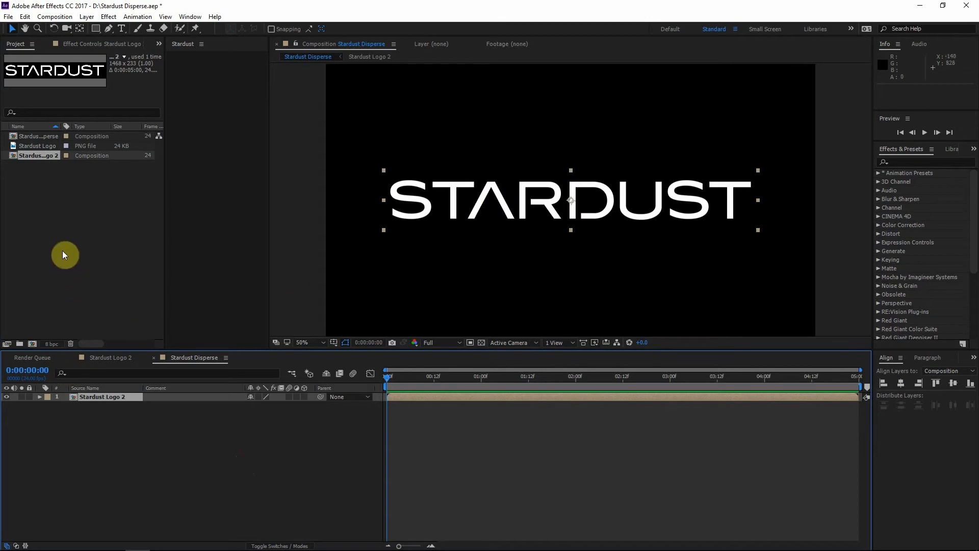
- Pre-compose the logo layer inside Stardust Logo 2 as Stardust Logo, moving all attributes into the new composition
double_click(111, 395)
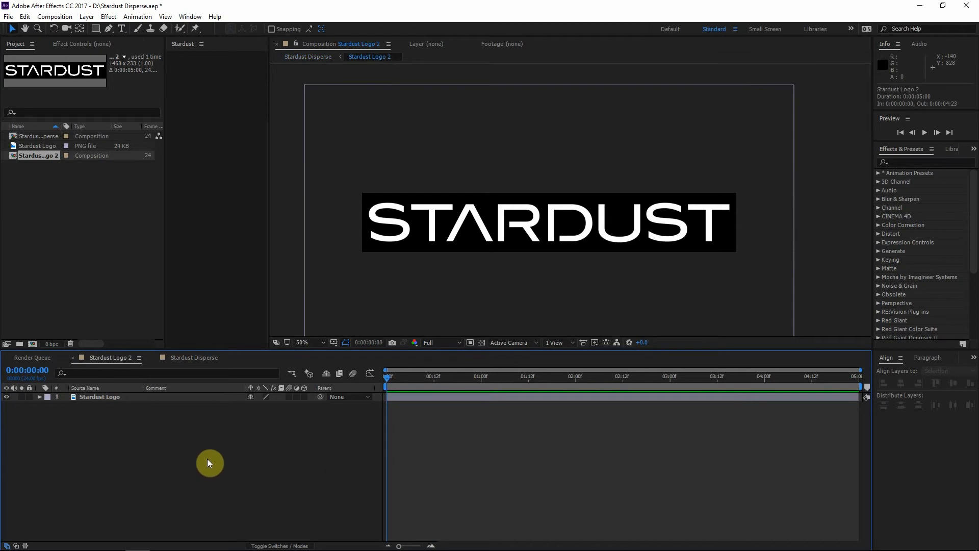
click(101, 398)
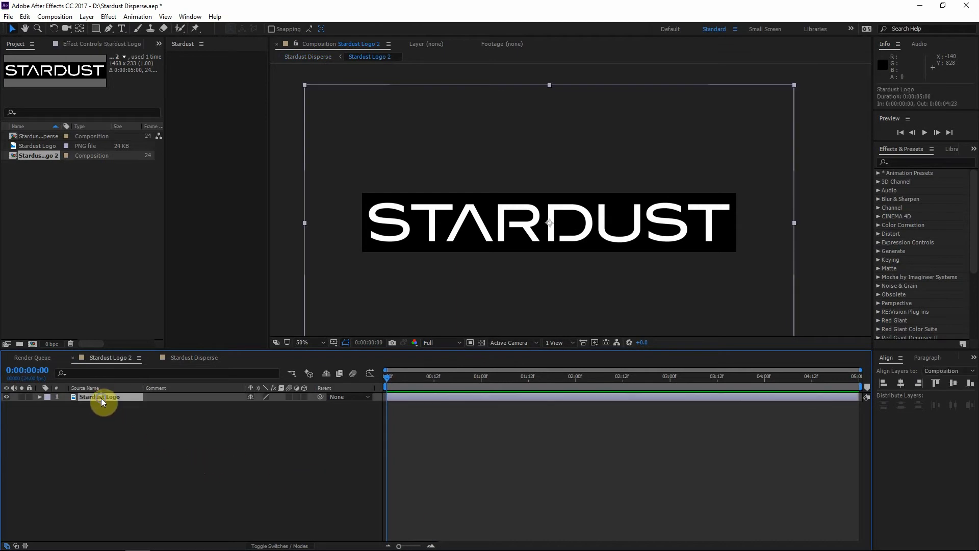
right_click(101, 397)
click(162, 458)
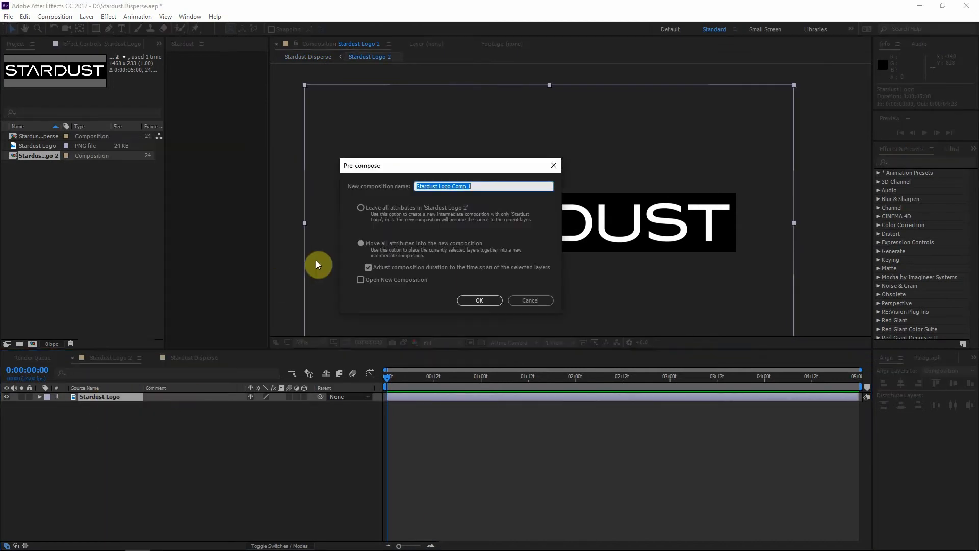
click(406, 243)
click(496, 184)
text(Stardust Logo)
key(Return)
- Rename the Stardust Logo 2 composition nested in Stardust Disperse as Emitter
click(297, 57)
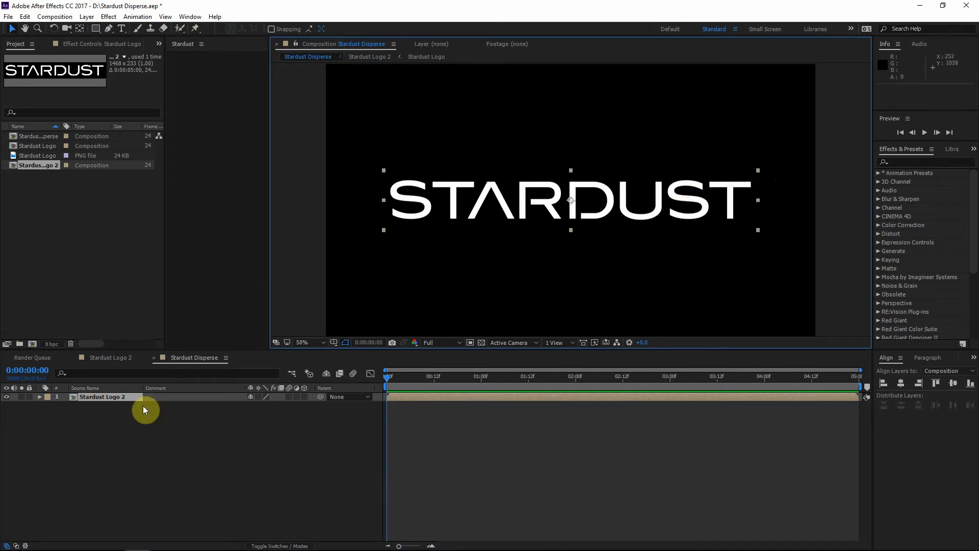
double_click(100, 397)
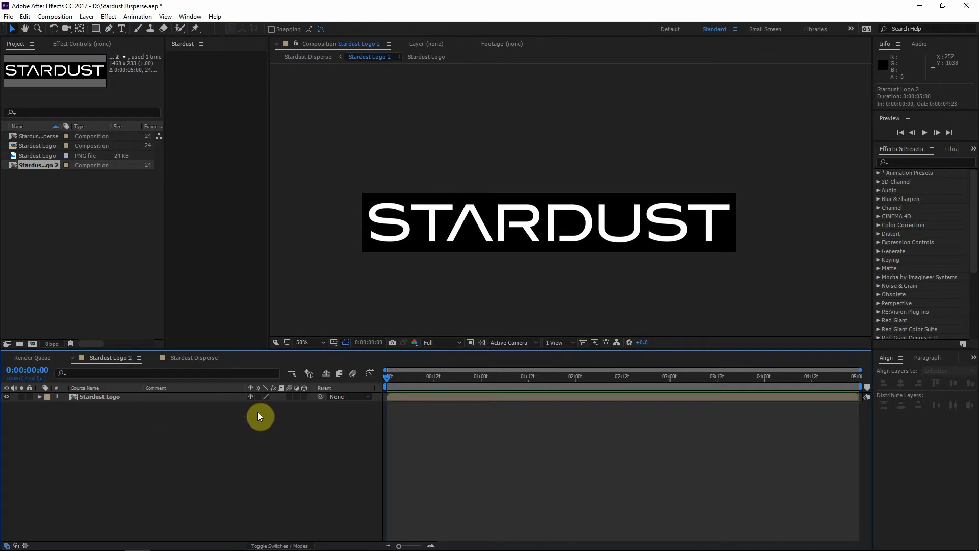
click(74, 17)
click(103, 43)
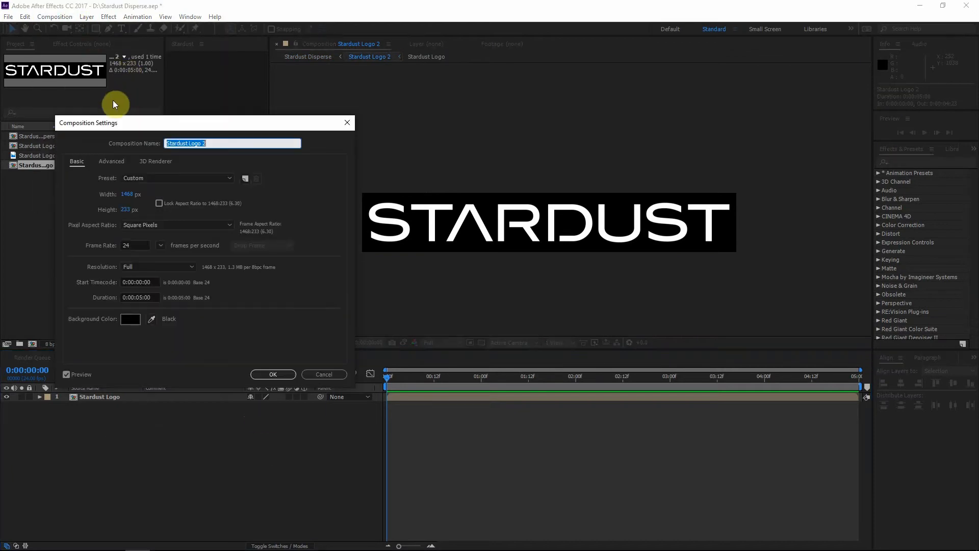
text(Emitter)
key(Return)
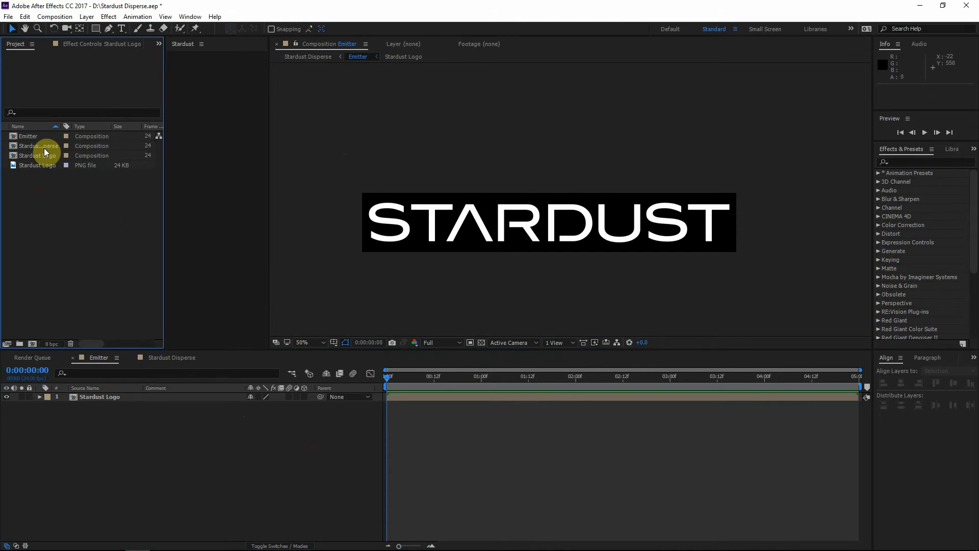
- Examine how the Stardust Disperse, Emitter and Stardust Logo compositions are nested, ending in Emitter
double_click(44, 148)
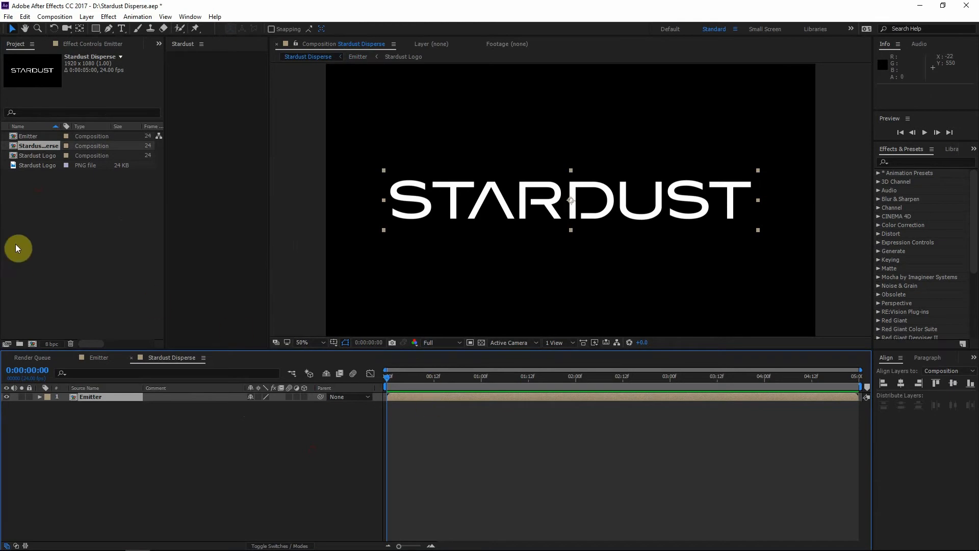
click(37, 171)
click(32, 136)
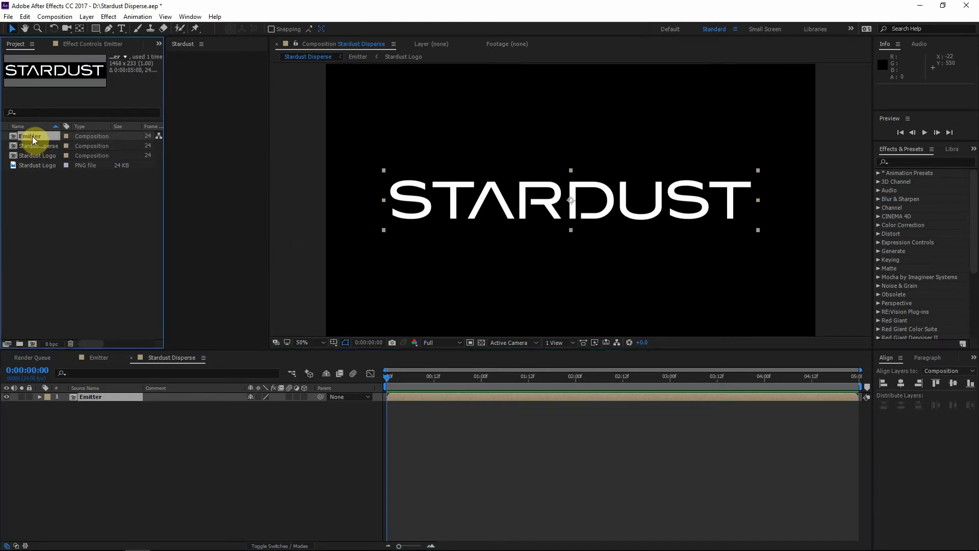
double_click(33, 136)
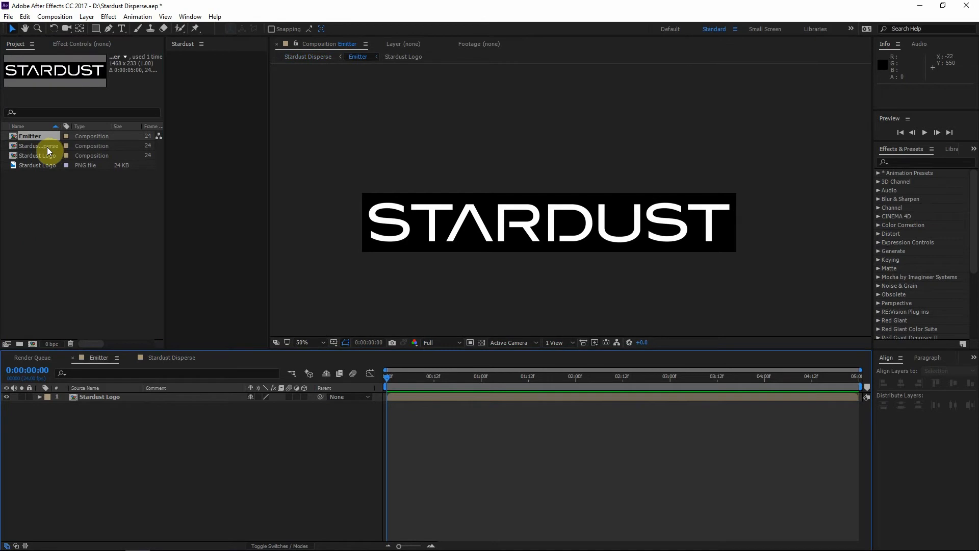
click(47, 147)
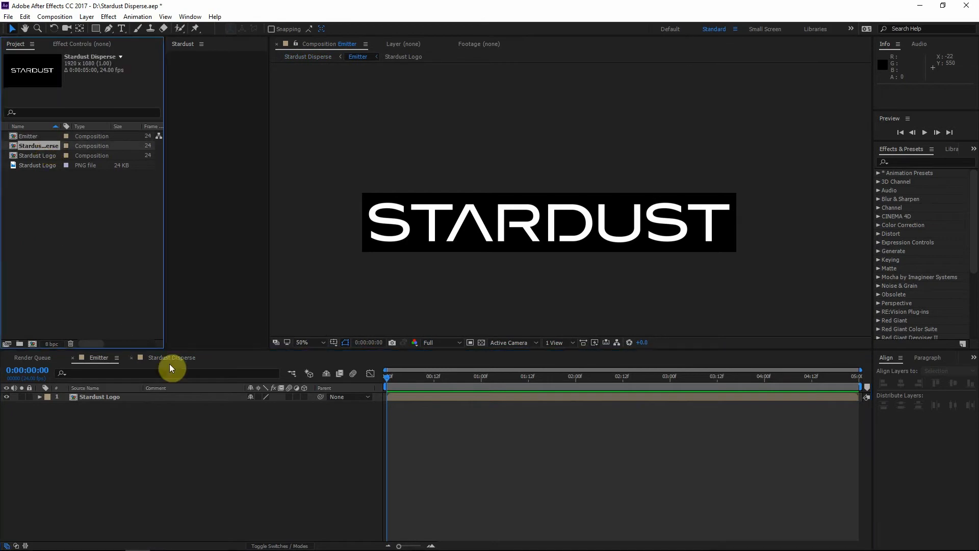
click(107, 403)
double_click(107, 400)
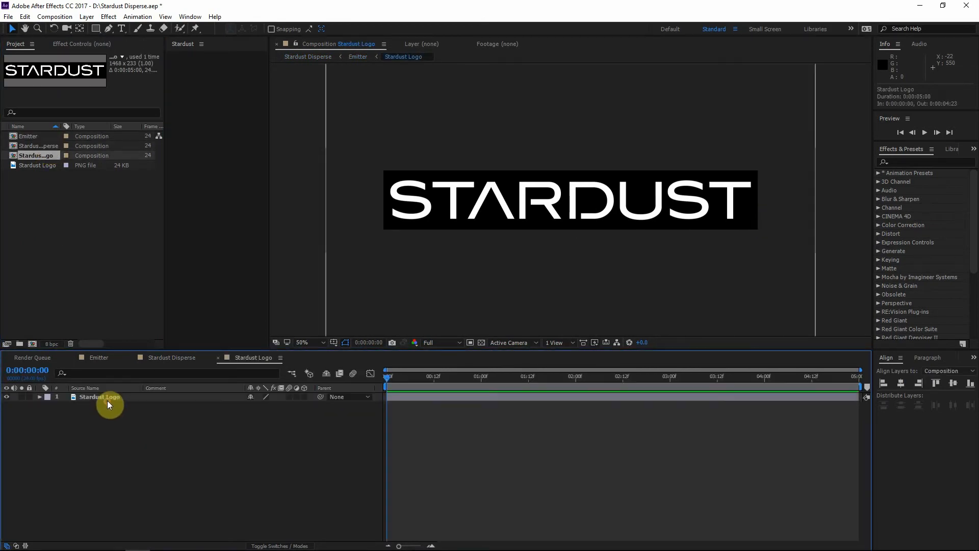
click(352, 59)
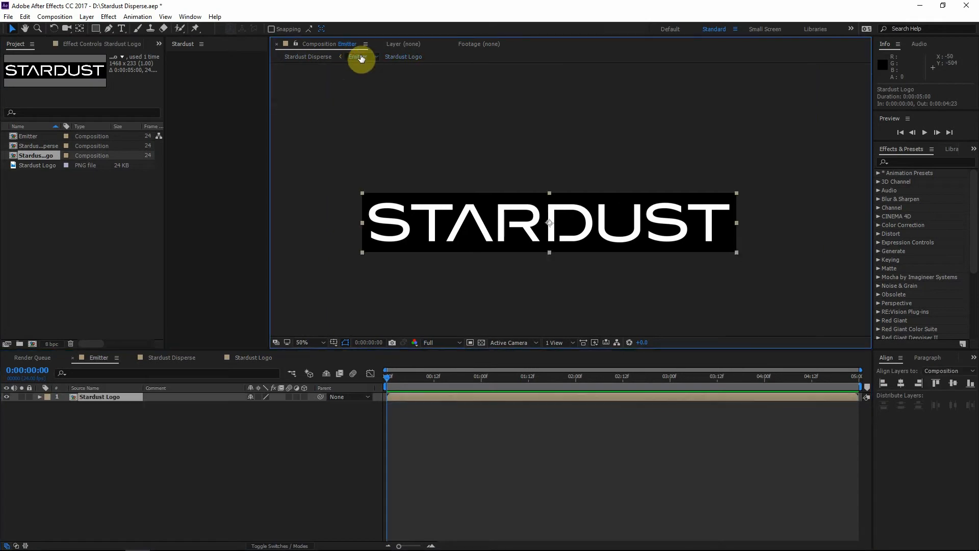
- Add a white composition-sized solid named Matte above the Stardust Logo layer in Emitter
click(109, 398)
key(ctrl+y)
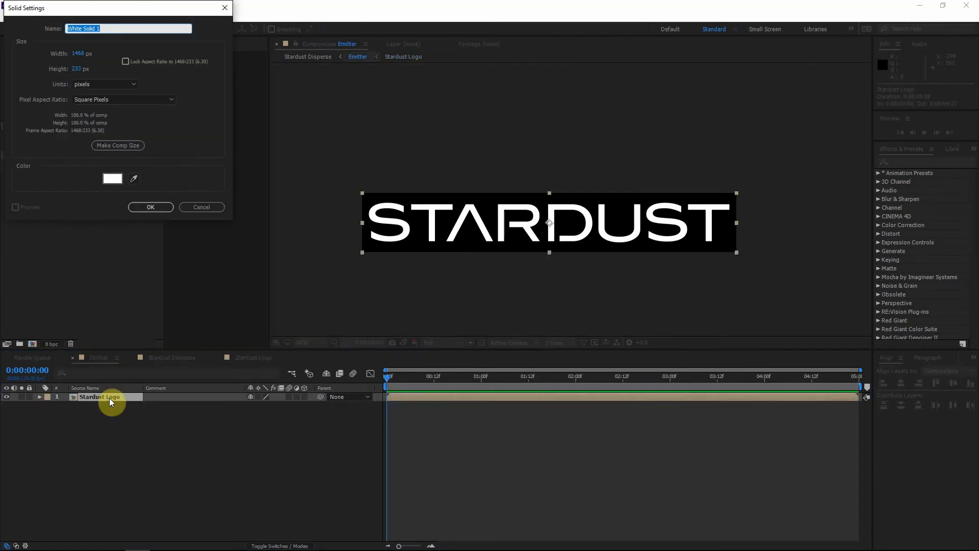
text(Matte)
key(Return)
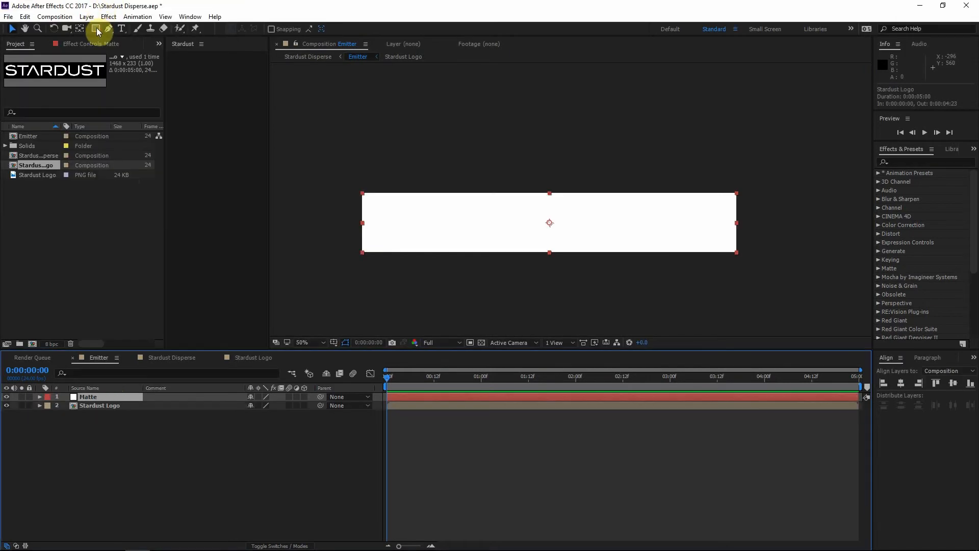
- Mask the Matte solid with a narrow vertical rectangle centred on the logo and extending above and below it
drag(95, 28, 122, 30)
scroll(612, 298, up, 1)
drag(540, 213, 585, 321)
key(v)
key(comma)
click(574, 262)
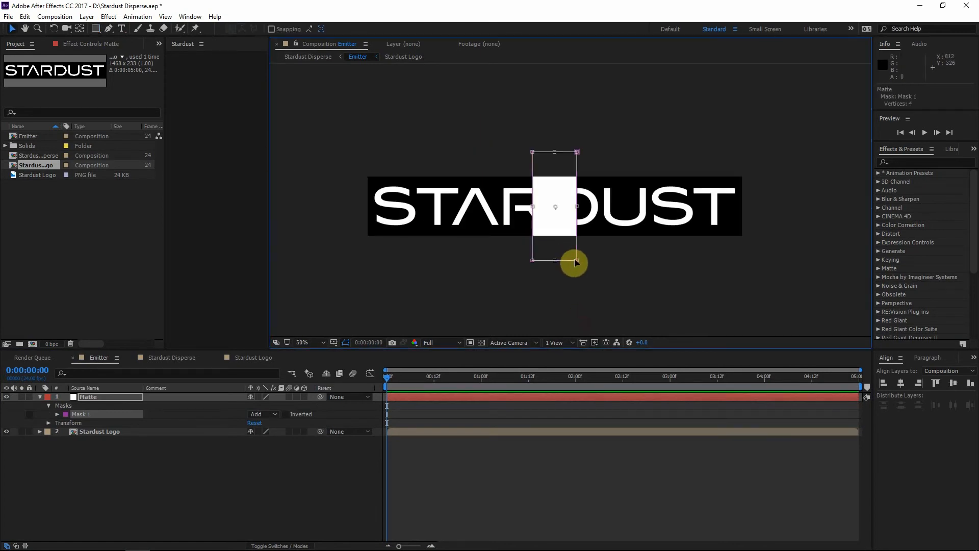
drag(574, 261, 571, 264)
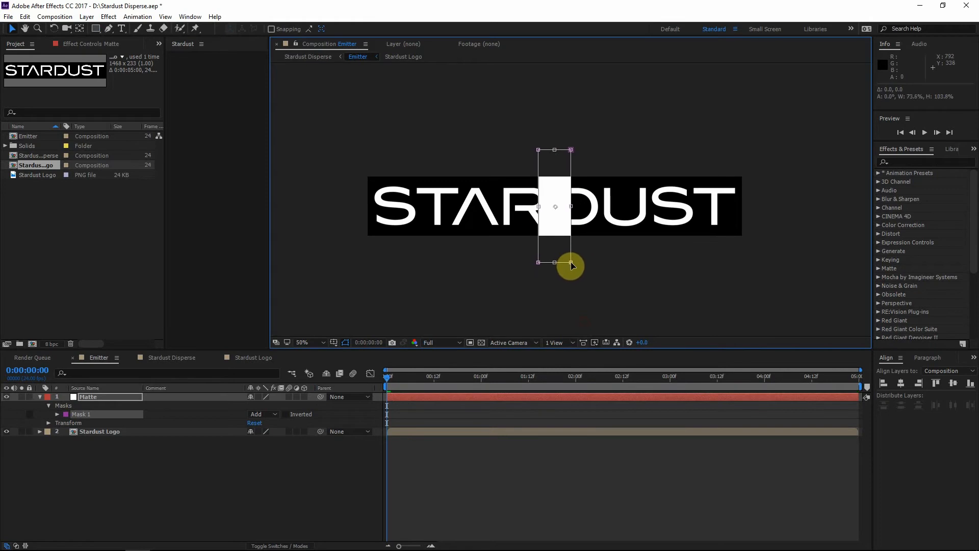
- Set the Matte layer's mask feather to 75 pixels, check the mask's other properties and collapse the layer
key(f)
click(261, 415)
text(75)
click(293, 445)
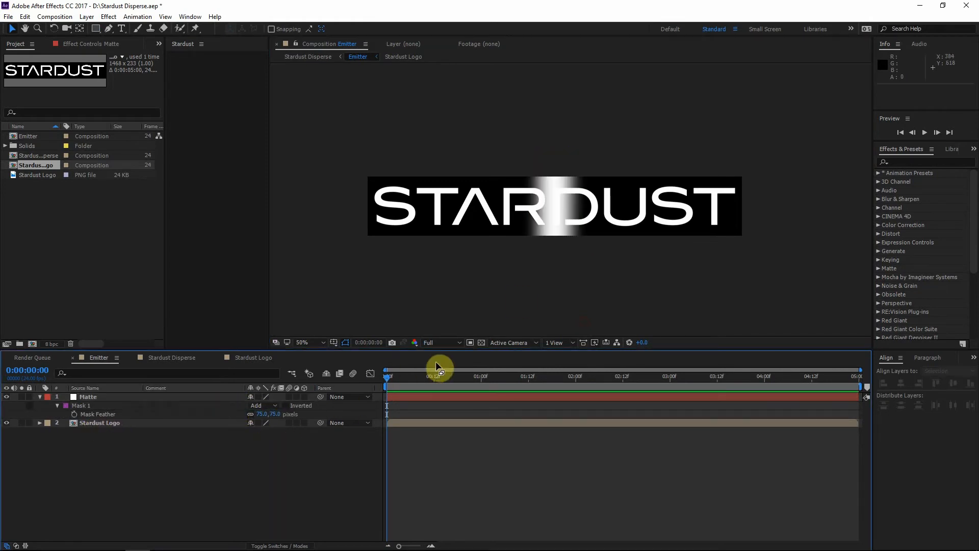
key(m)
key(m)
click(638, 275)
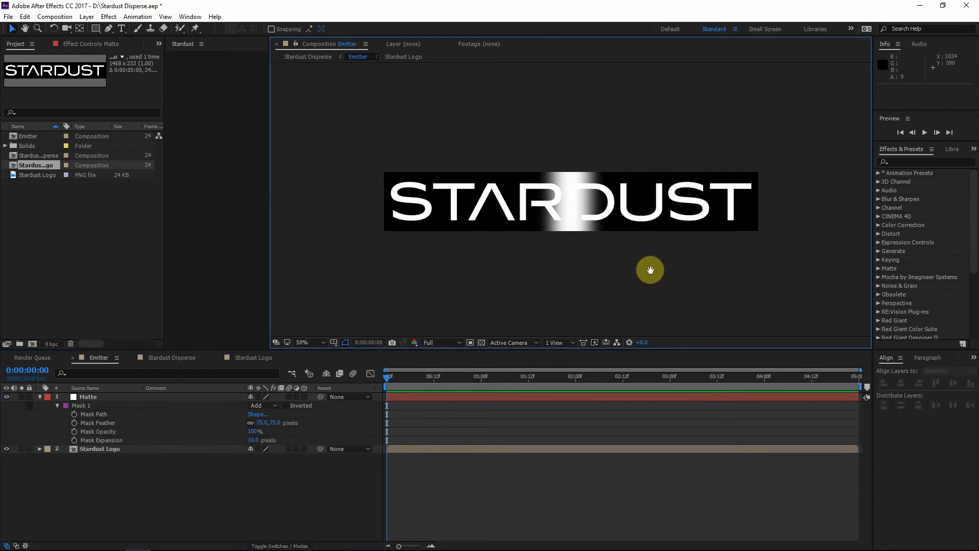
click(40, 397)
- Set the Stardust Logo layer's track matte to Alpha Matte using the Matte layer
click(288, 547)
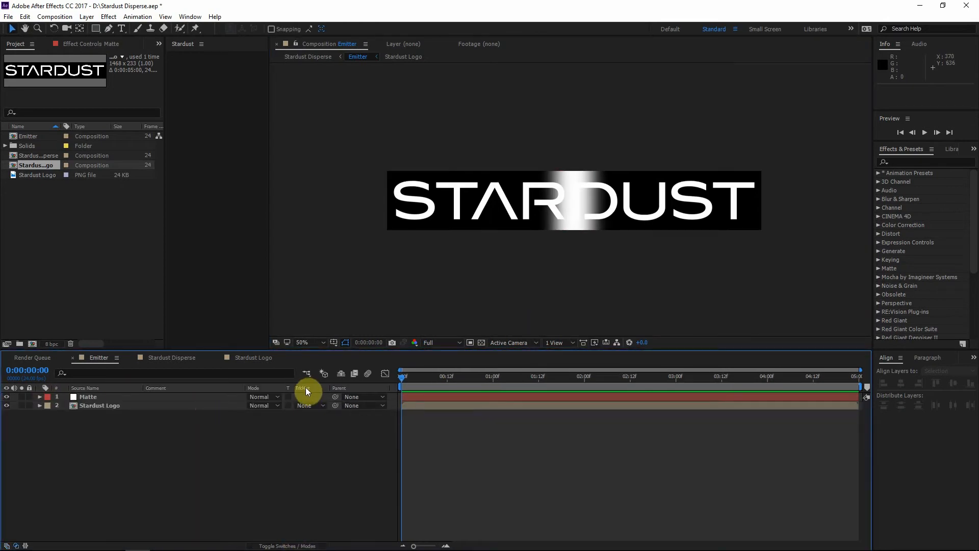
click(102, 408)
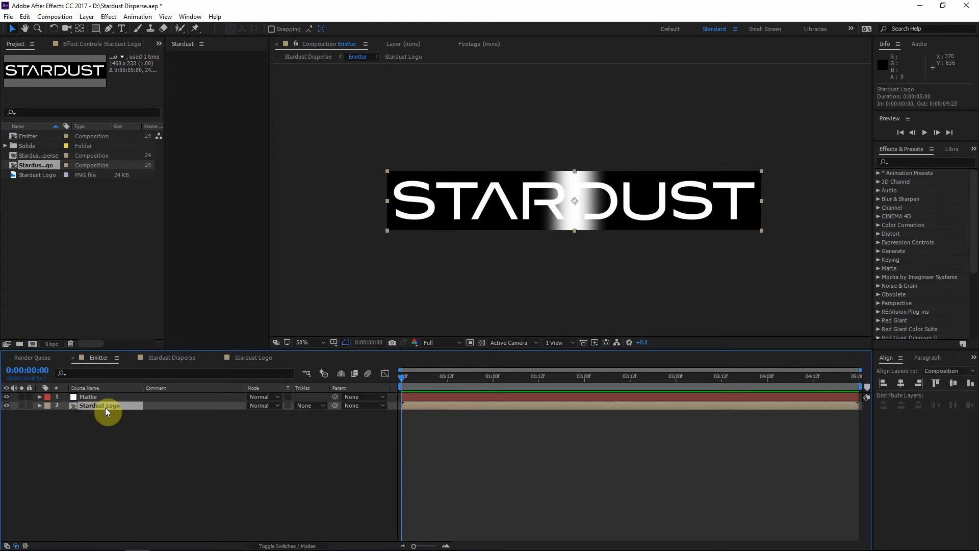
click(321, 407)
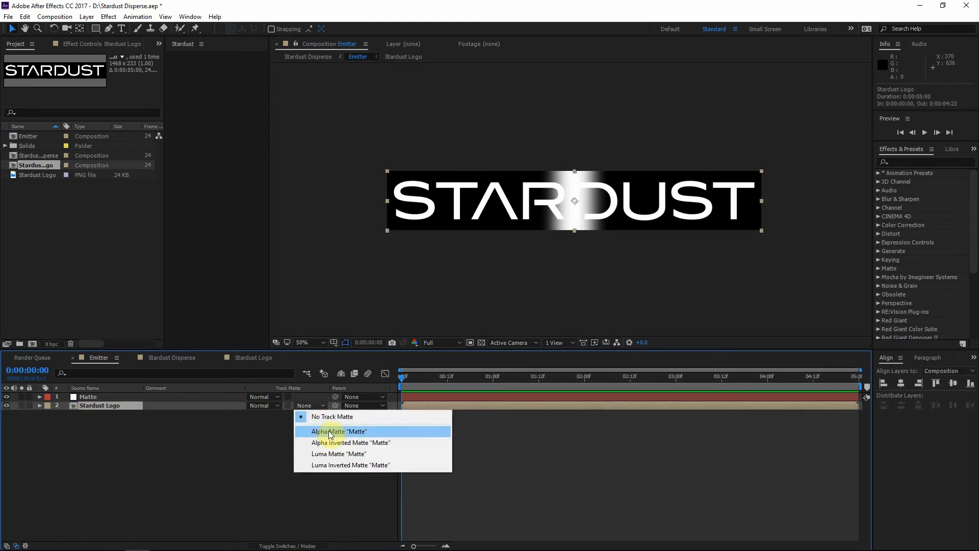
click(323, 431)
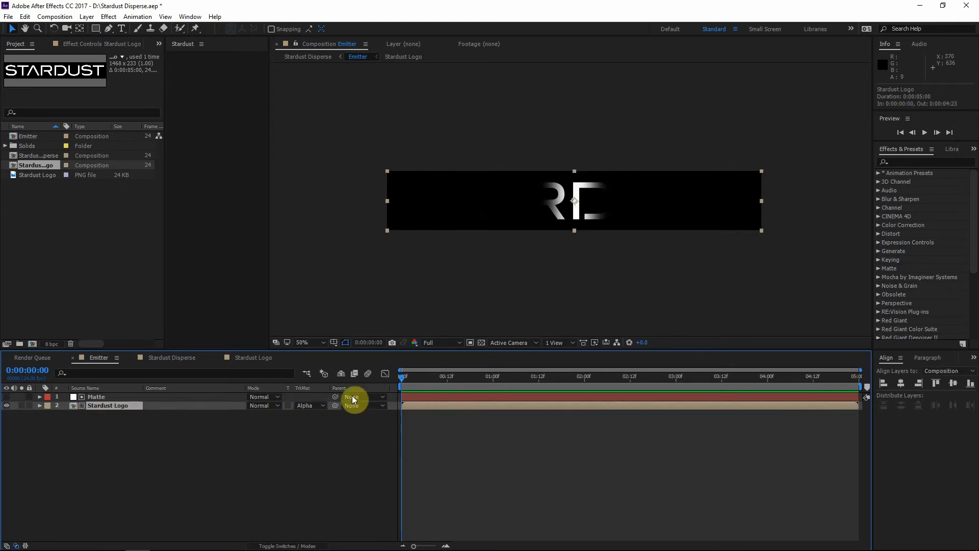
- Move the Matte layer past the logo's right edge to about 1628, 116.5 and start Position keyframes at 0:00:00:00
click(96, 397)
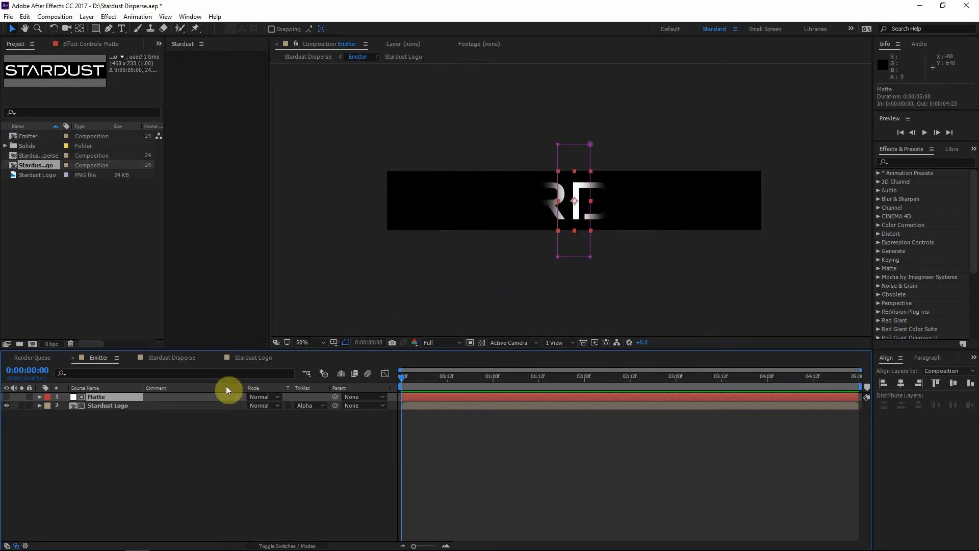
key(p)
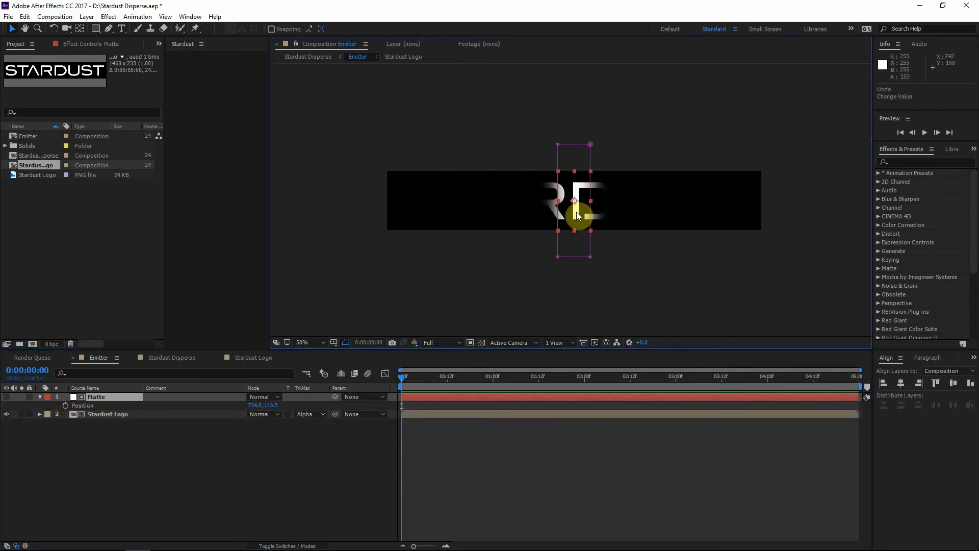
drag(580, 213, 795, 209)
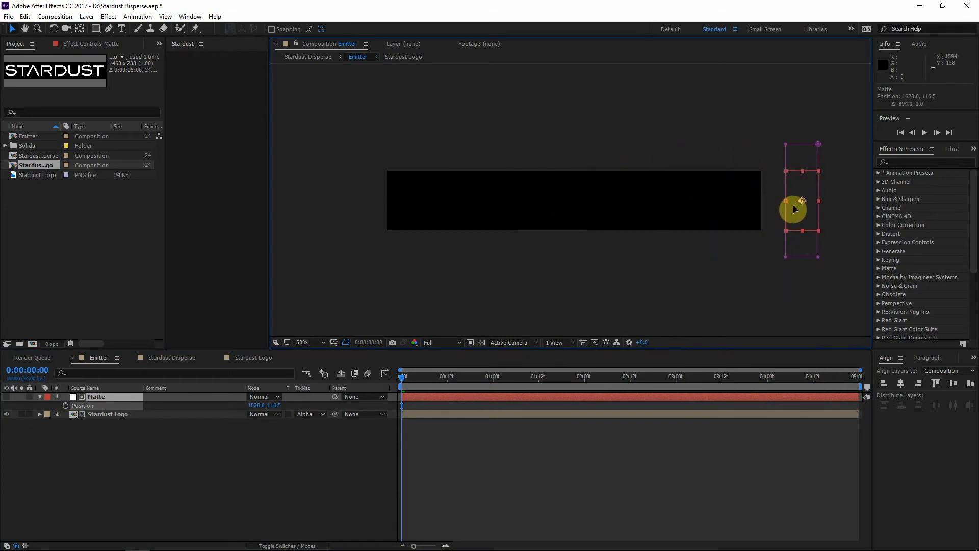
click(65, 405)
- At 0:00:03:00, keyframe Matte beyond the logo's left edge at Position -155, 116.5, and preview the sweep in Stardust Disperse
click(676, 378)
drag(799, 224, 342, 220)
mouse_move(262, 407)
mouse_down()
mouse_move(250, 408)
mouse_move(260, 408)
mouse_up()
drag(675, 376, 631, 352)
click(313, 57)
mouse_move(493, 385)
mouse_down()
mouse_move(536, 380)
mouse_move(485, 379)
mouse_up()
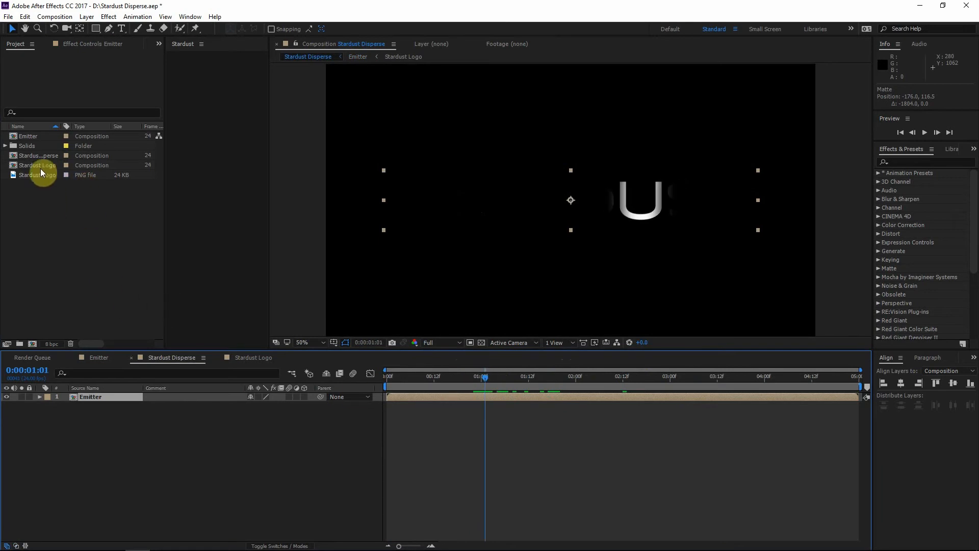
- Duplicate the Emitter composition in the project and name the copy Reveal
click(34, 137)
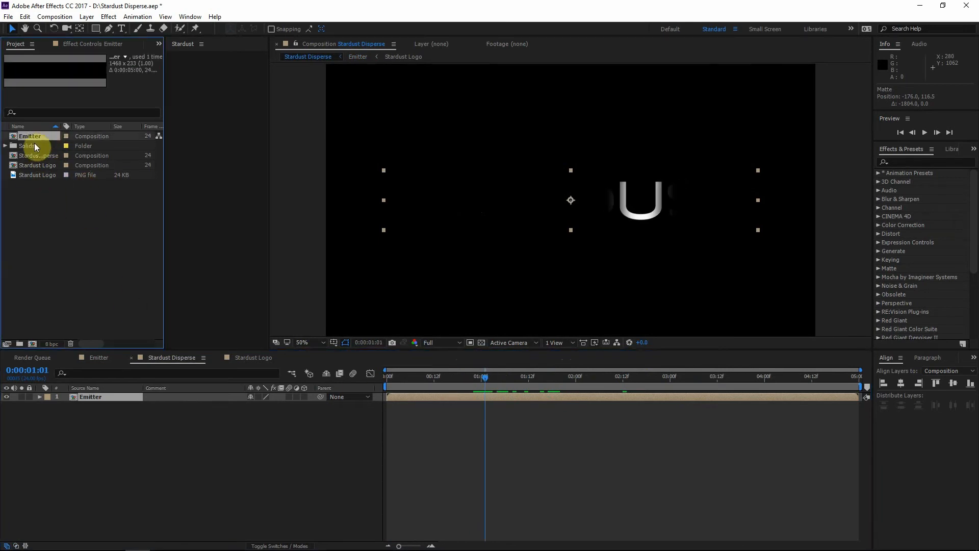
key(ctrl+d)
click(25, 135)
click(29, 143)
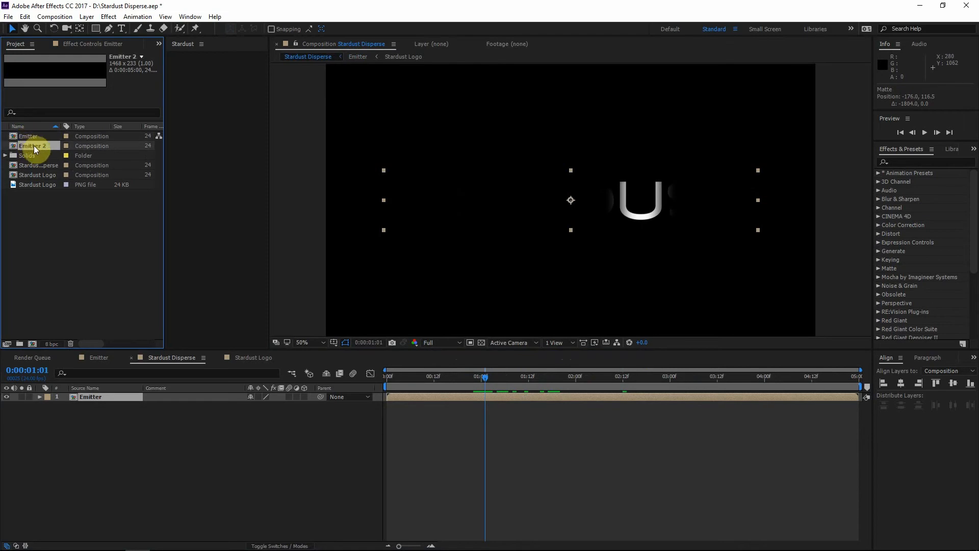
text(Reveal)
key(Return)
- Open the Reveal composition and start Mask Path keyframes on the Matte layer's mask at 0:00:03:00
double_click(29, 146)
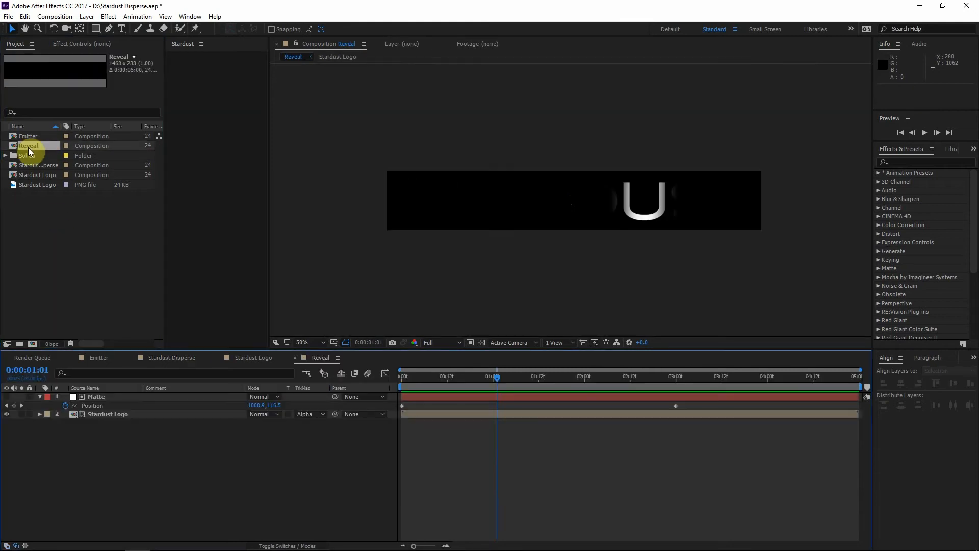
drag(497, 377, 681, 435)
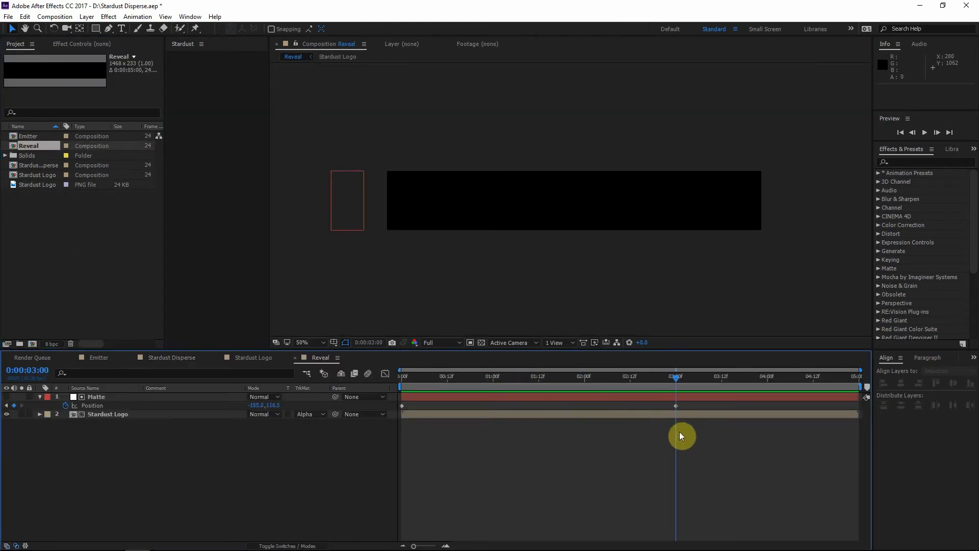
click(100, 397)
key(m)
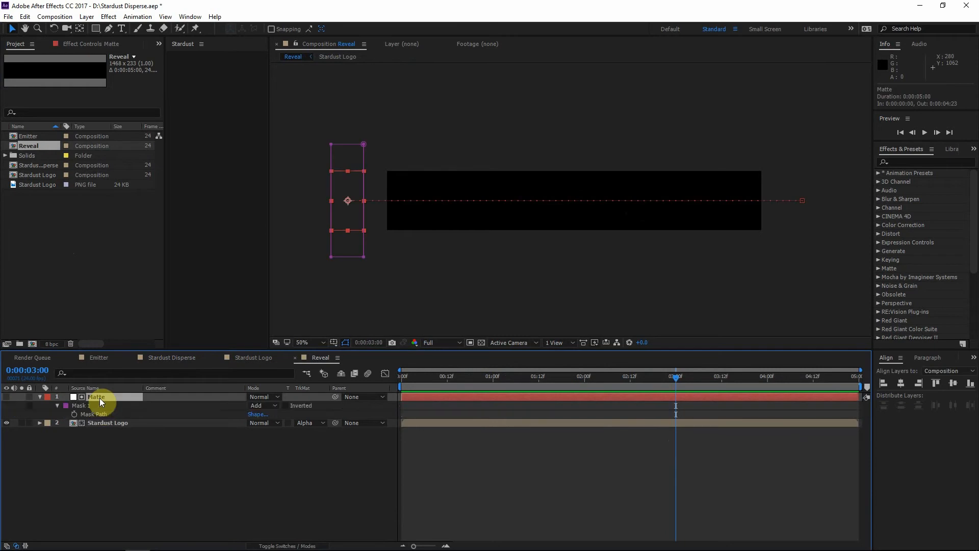
click(76, 415)
- At 0:00:00:00, stretch the Matte mask's left side past the logo's left edge, to about 1378% width
click(667, 379)
drag(667, 380, 285, 382)
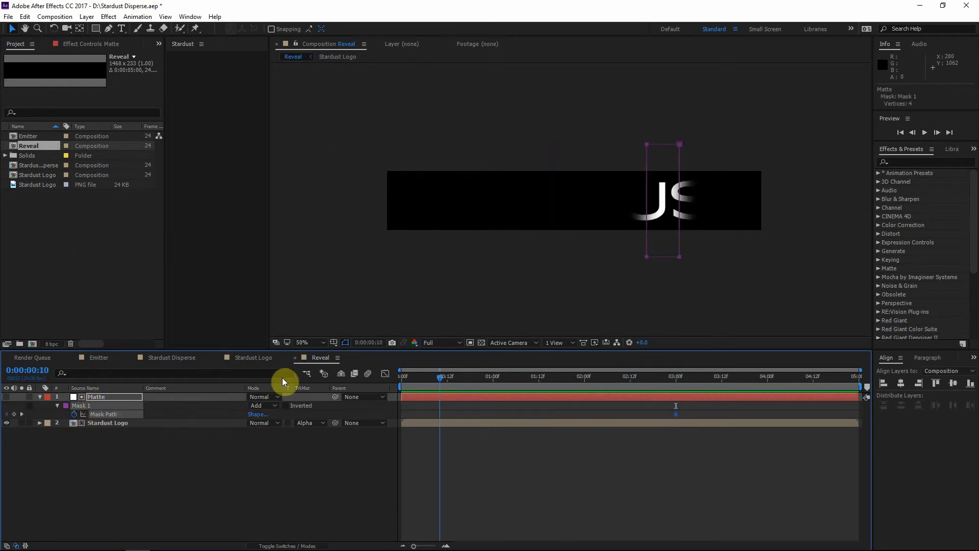
double_click(785, 207)
drag(786, 206, 369, 206)
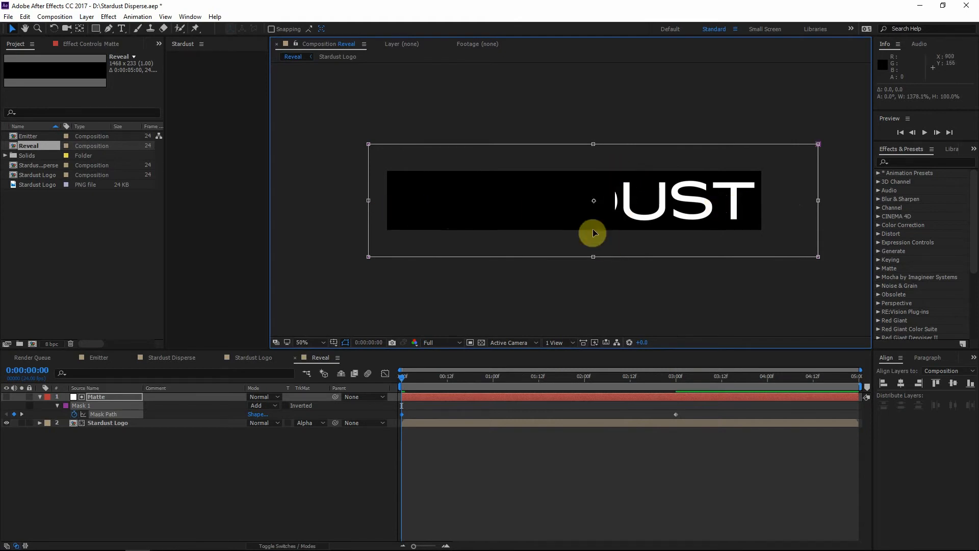
click(117, 397)
- Apply the Fill effect to the Matte layer and enable All Masks
scroll(754, 219, up, 1)
drag(652, 228, 554, 230)
scroll(651, 179, down, 3)
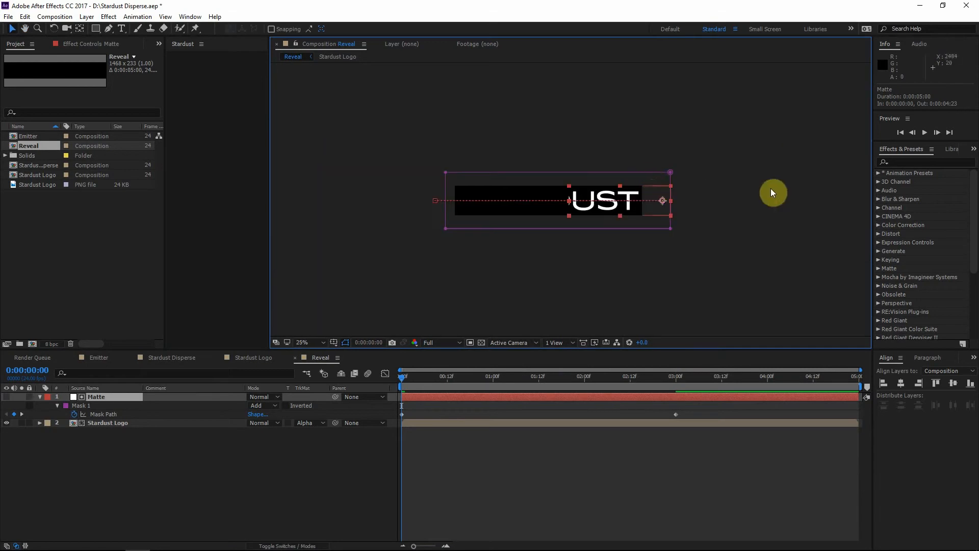
scroll(767, 188, up, 3)
scroll(755, 197, down, 2)
drag(735, 198, 780, 212)
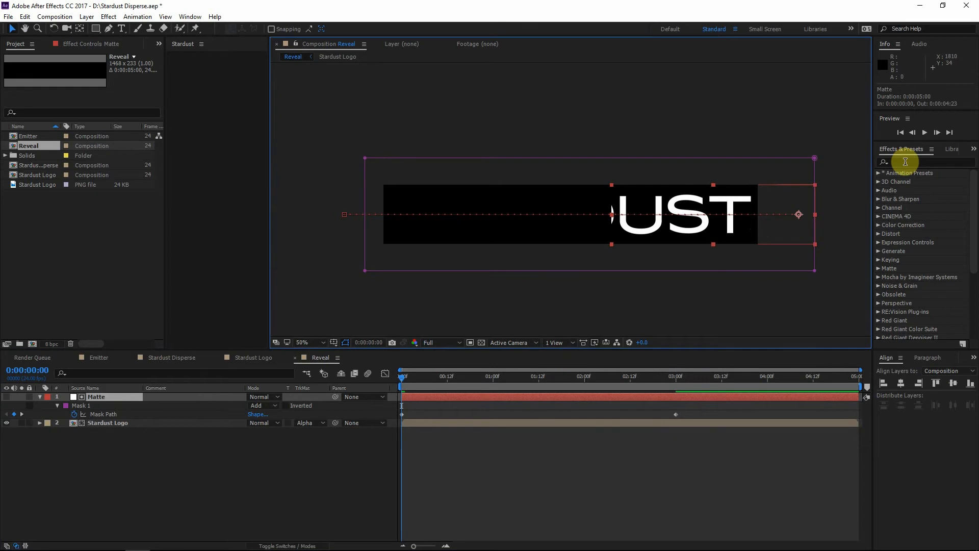
click(905, 162)
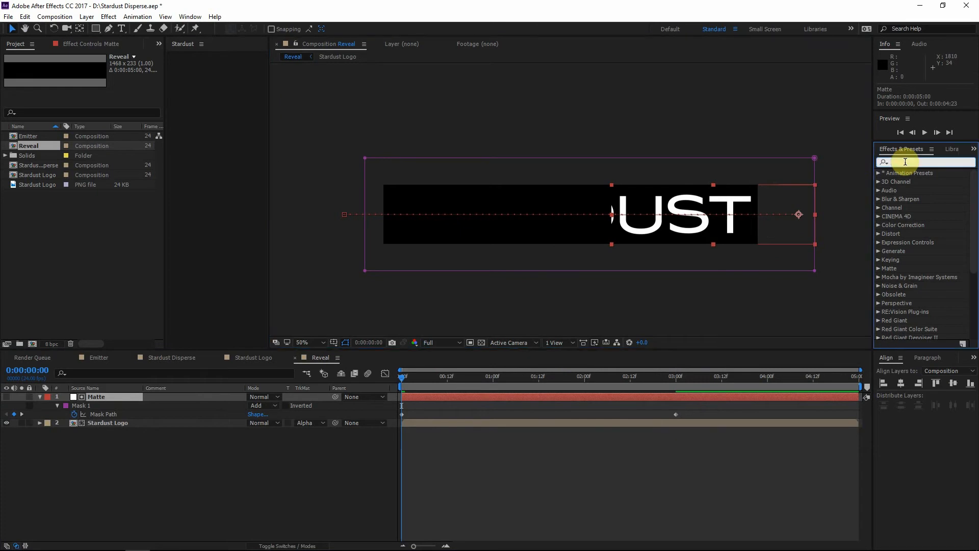
text(fill)
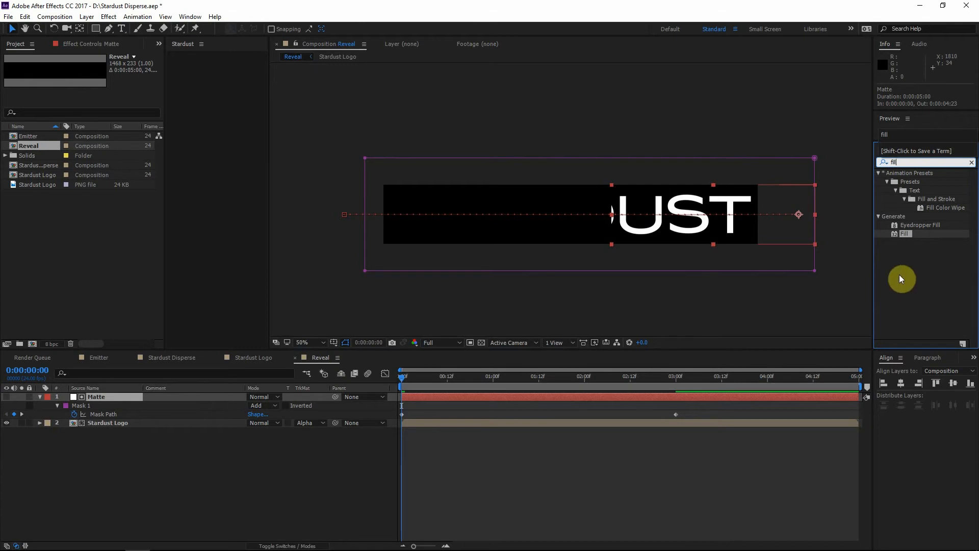
click(902, 279)
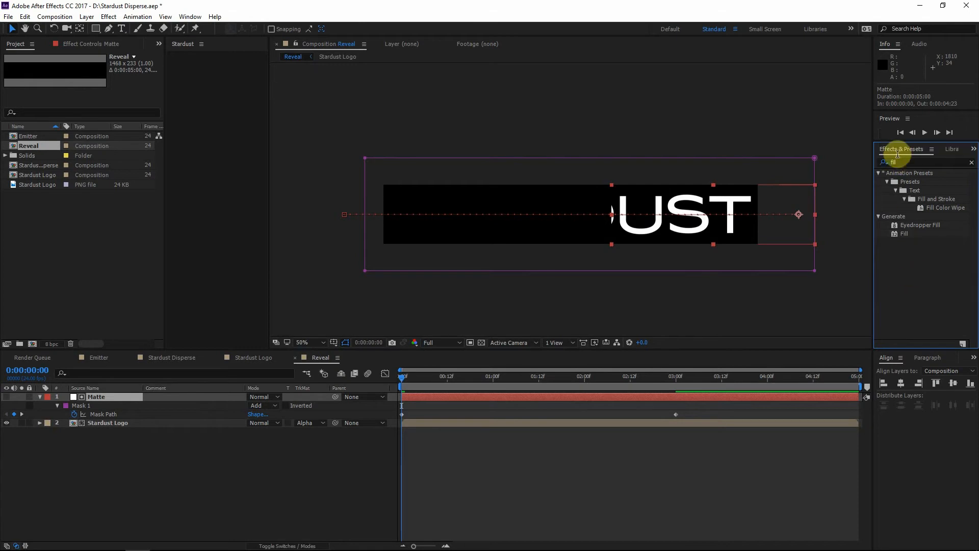
drag(904, 233, 102, 399)
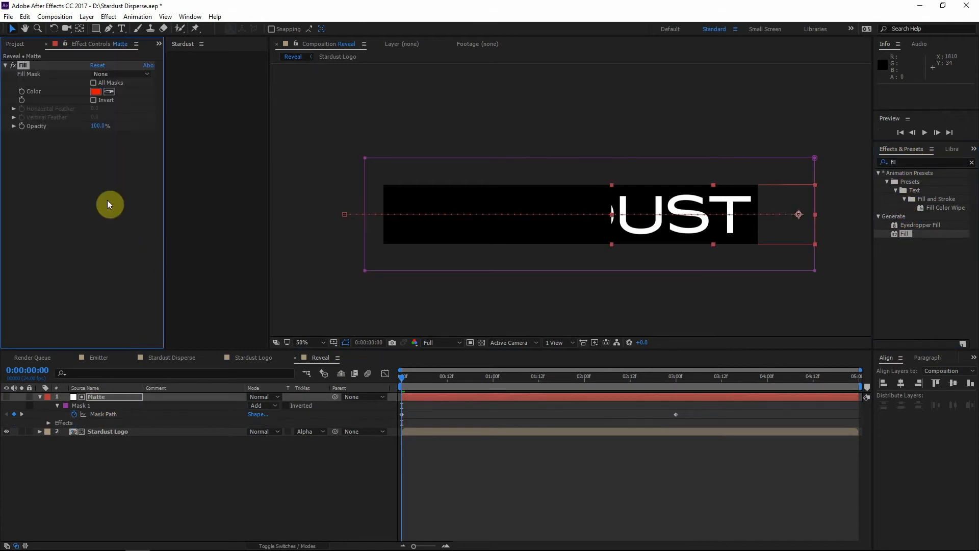
click(105, 82)
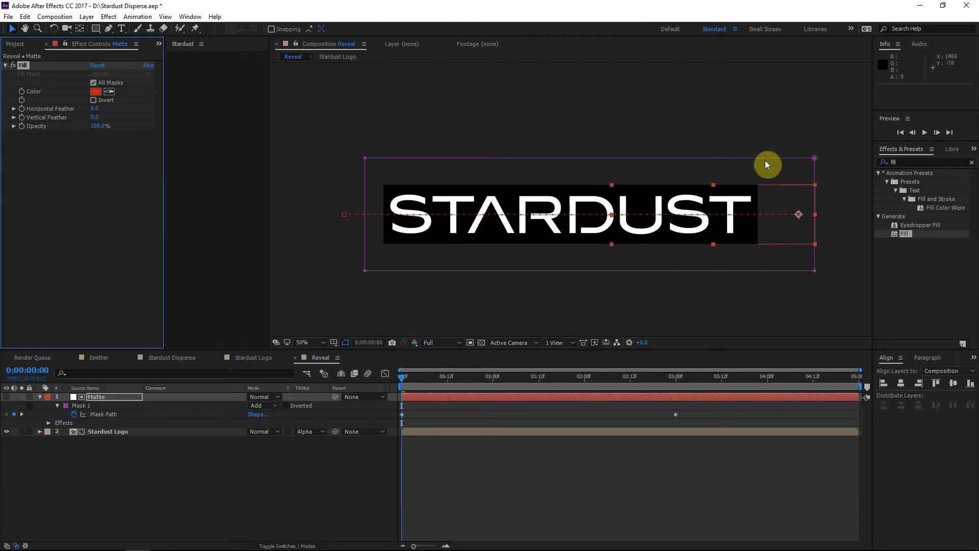
- Inspect the matte's soft edge on the logo around 0:00:01:02 and set Matte's Mask Feather to 0 pixels
drag(402, 377, 500, 374)
scroll(723, 279, up, 2)
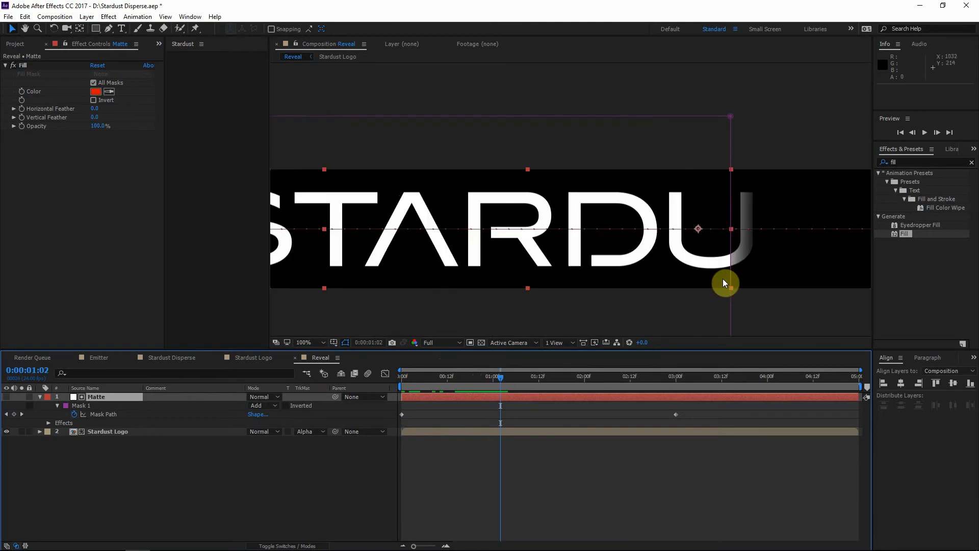
click(688, 407)
scroll(673, 267, up, 2)
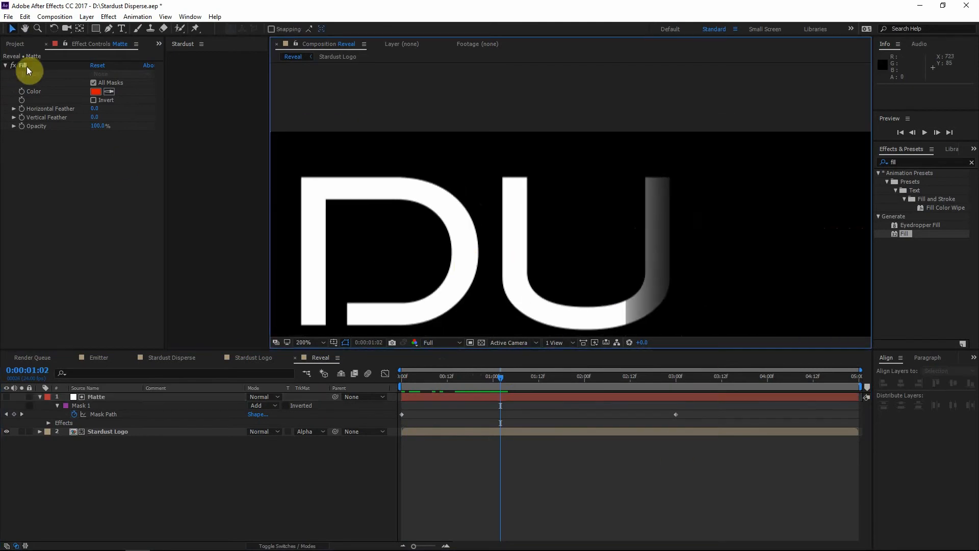
click(24, 76)
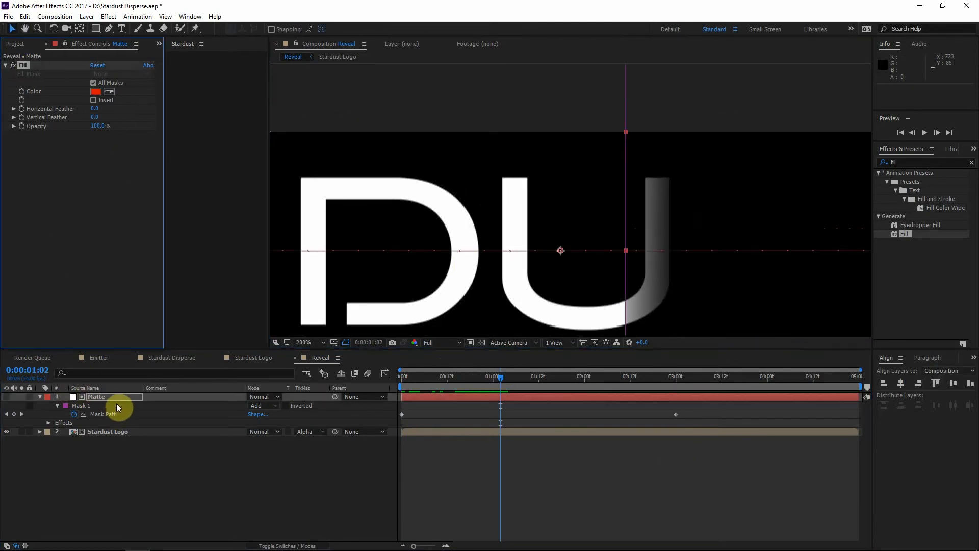
key(f)
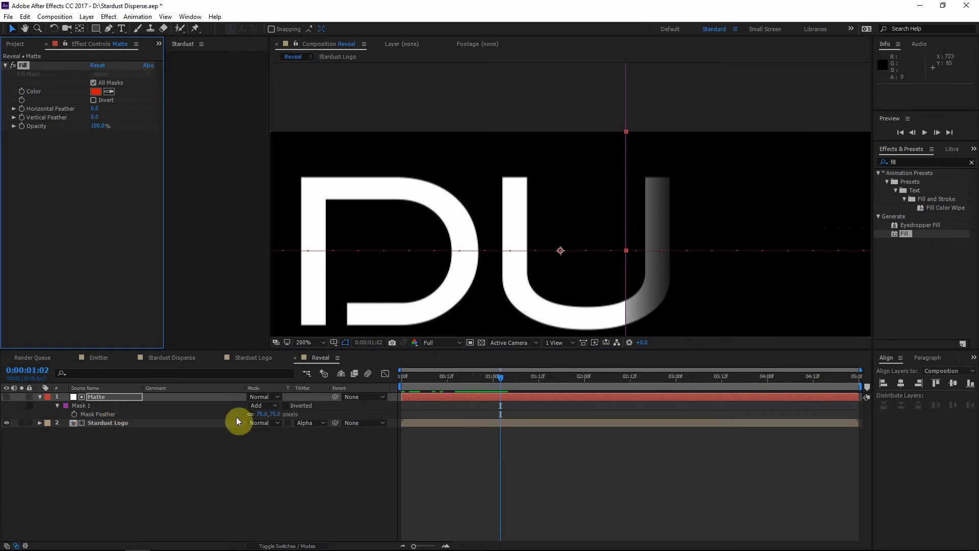
click(262, 414)
text(0)
click(344, 487)
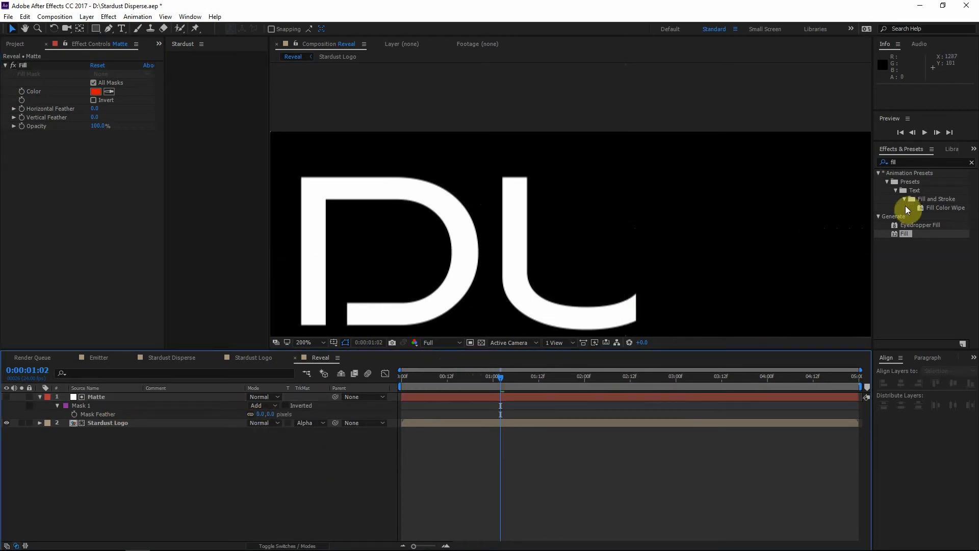
- Apply Fast Blur (Legacy) to the Matte layer with Blurriness 75
double_click(921, 161)
text(fast)
drag(918, 268, 98, 396)
click(96, 143)
text(75)
key(Return)
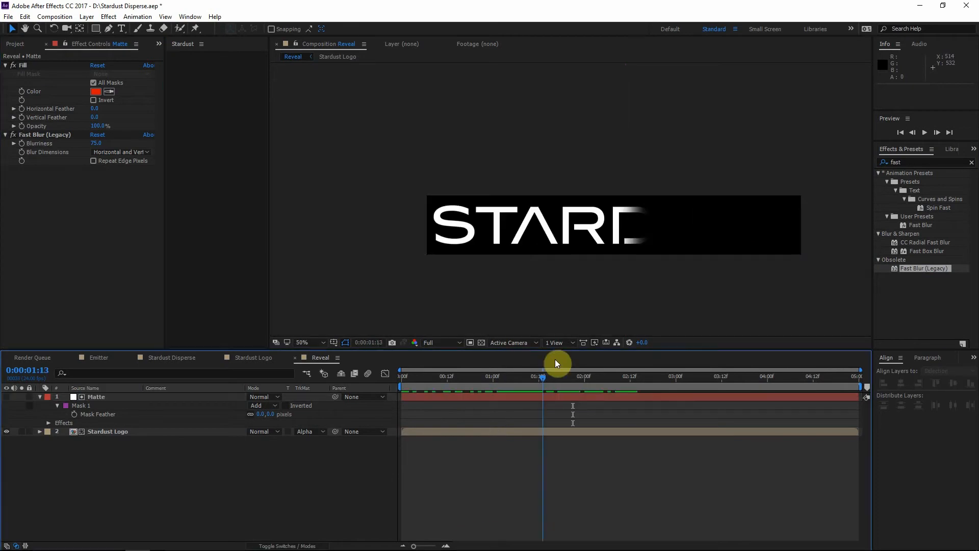
- Scrub through the Reveal composition to check how the blurred matte wipes the logo
drag(555, 359, 515, 339)
drag(419, 377, 696, 372)
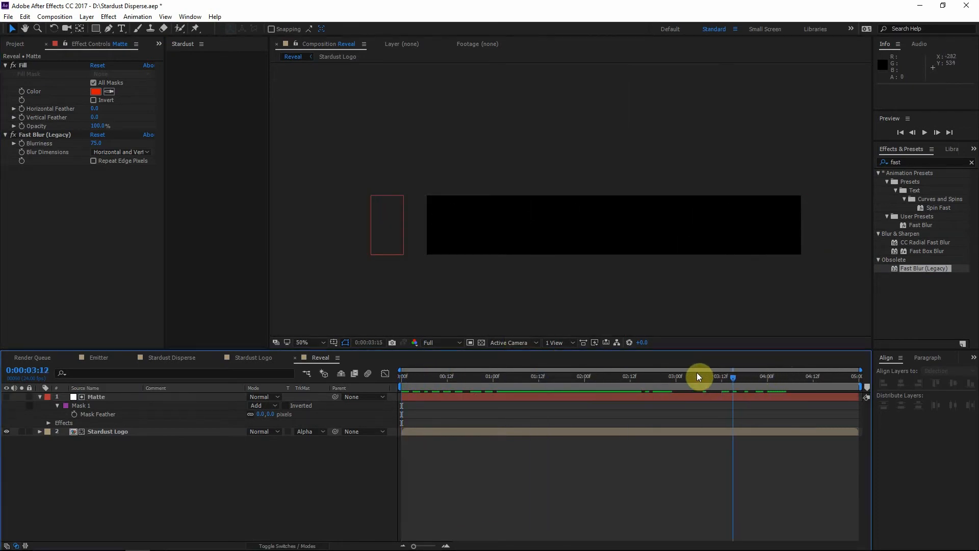
key(Home)
drag(408, 377, 669, 388)
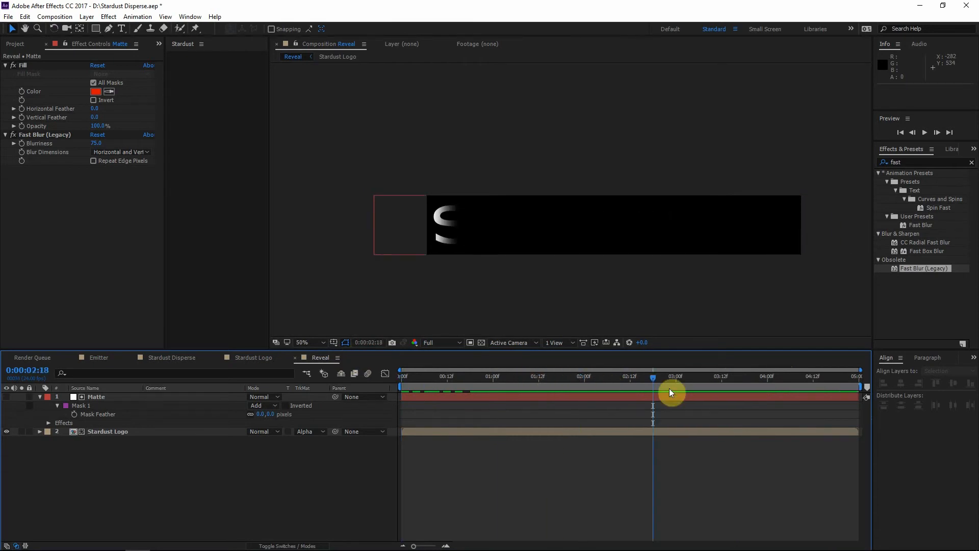
drag(600, 375, 559, 376)
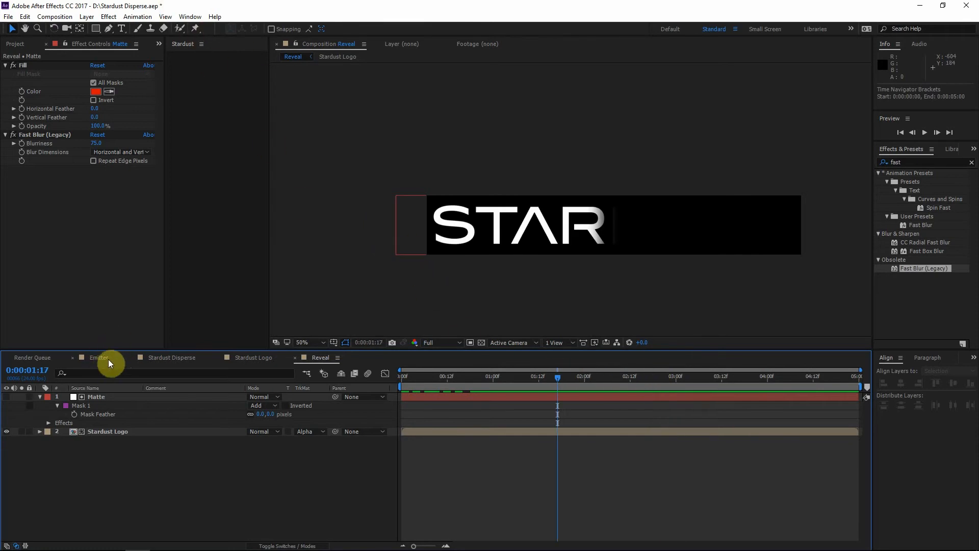
- Switch to Stardust Disperse, move it ahead of Emitter in the timeline order, and add Reveal below the Emitter layer
click(161, 358)
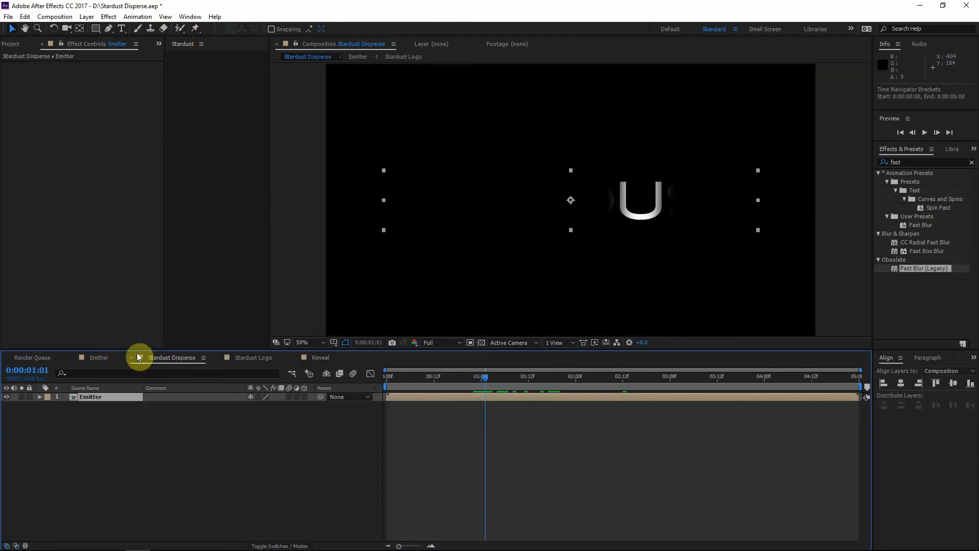
drag(137, 358, 128, 358)
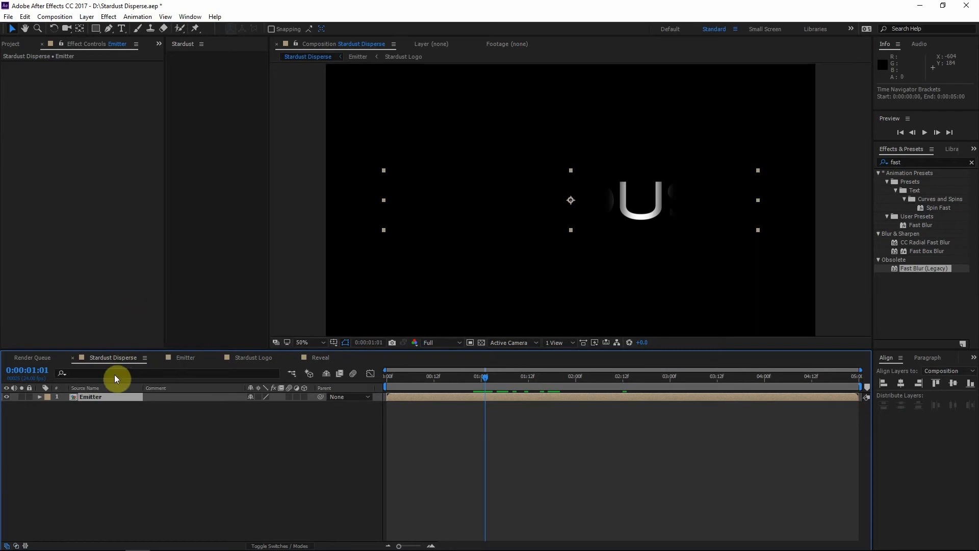
click(14, 45)
drag(34, 143, 132, 421)
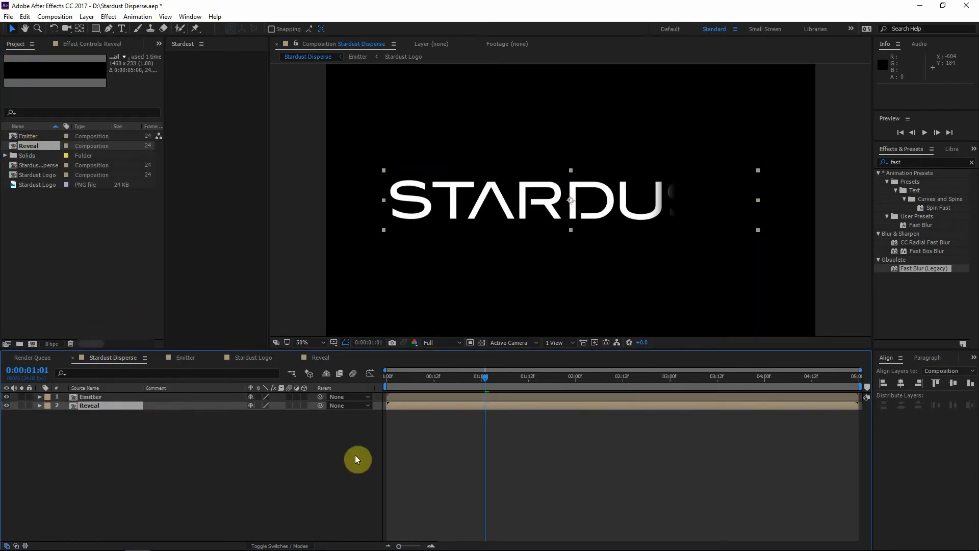
- Compare the Emitter and Reveal layers up to 0:00:01:21, leaving Emitter hidden and Reveal visible
click(6, 406)
drag(465, 387, 564, 377)
alt+click(6, 406)
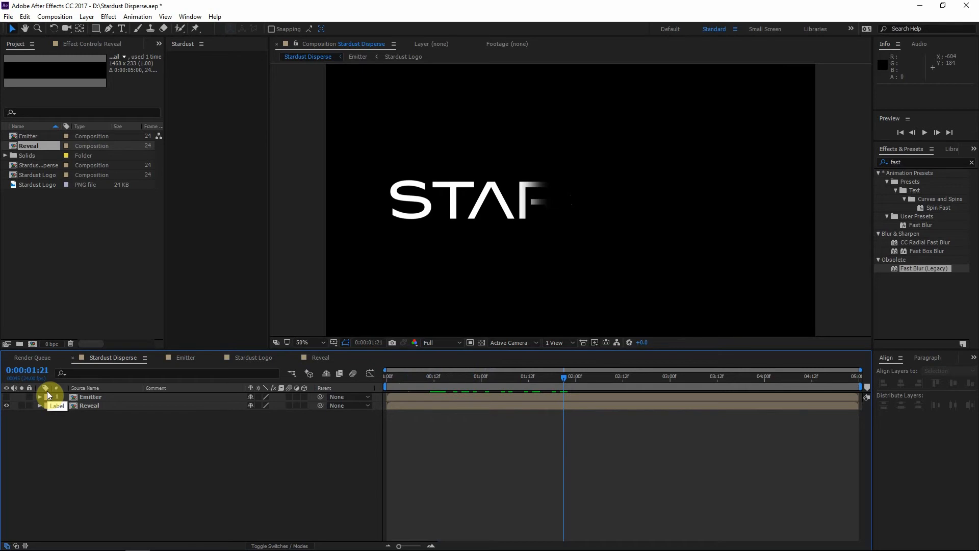
- Create a white 1920 x 1080 solid named Stardust above the Emitter layer
click(125, 405)
click(96, 397)
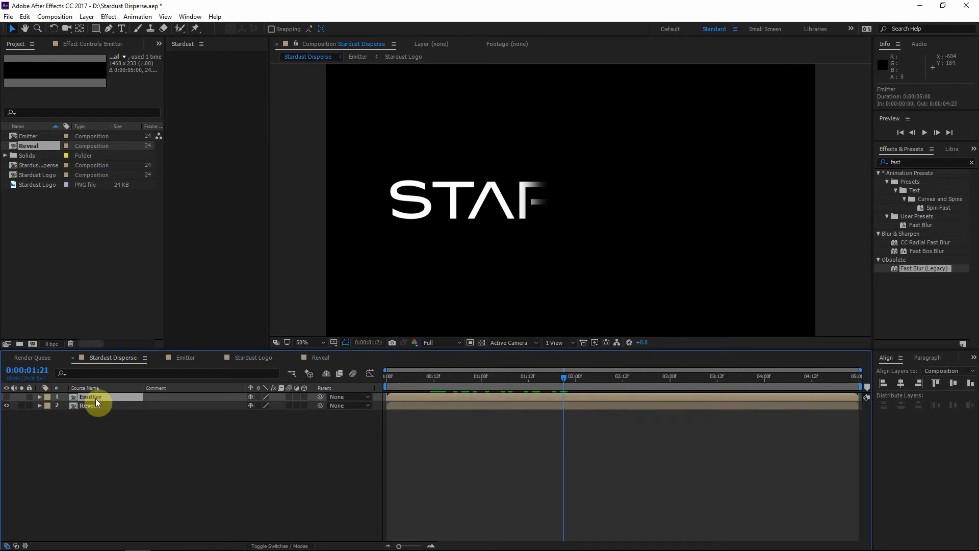
key(ctrl+y)
drag(46, 7, 417, 133)
text(Stardust)
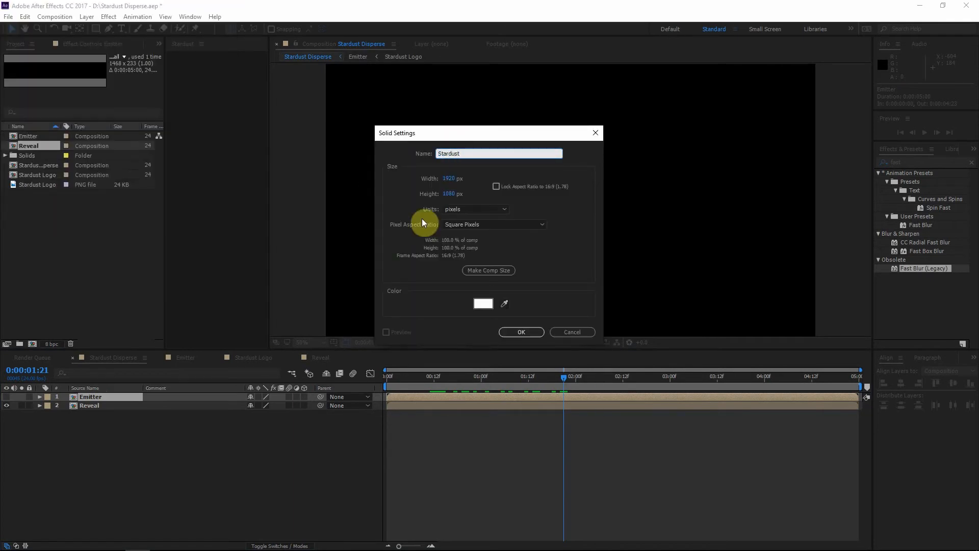
click(536, 332)
- Apply the Stardust effect to the Stardust solid and check its particles at 0:00:02:05
click(936, 161)
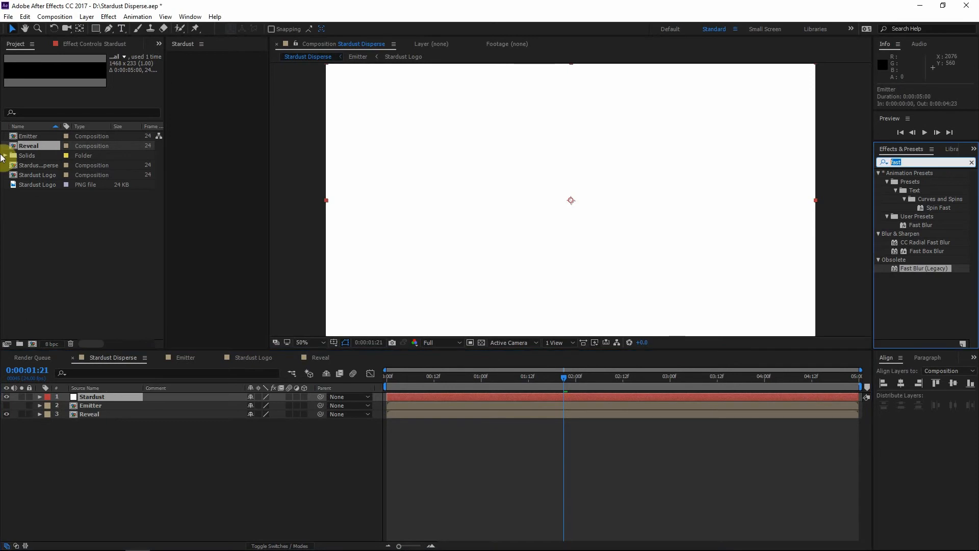
text(stardust)
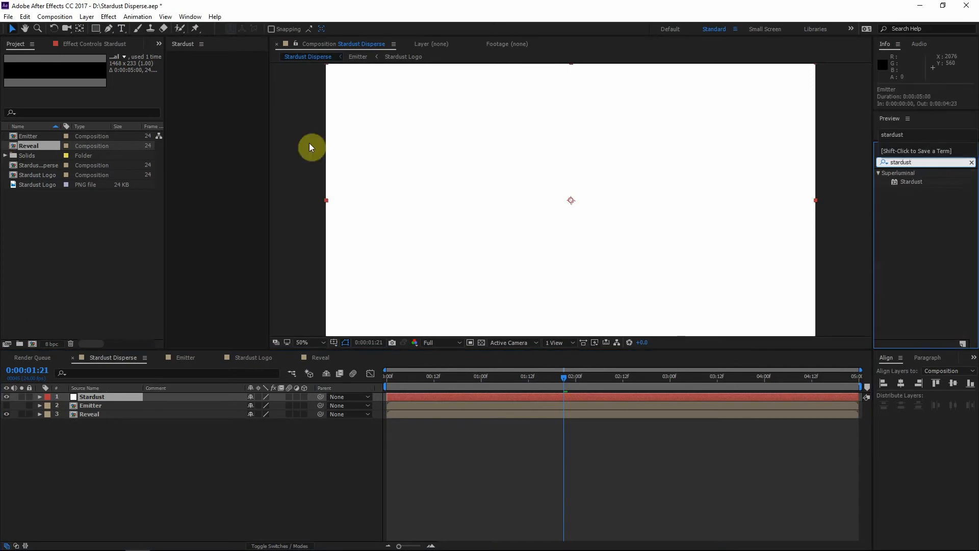
double_click(911, 181)
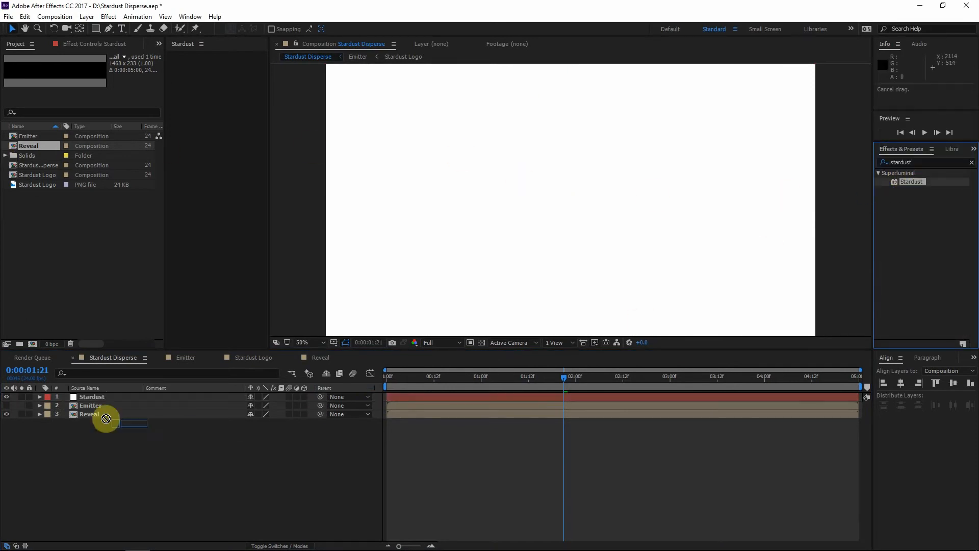
drag(575, 376, 595, 365)
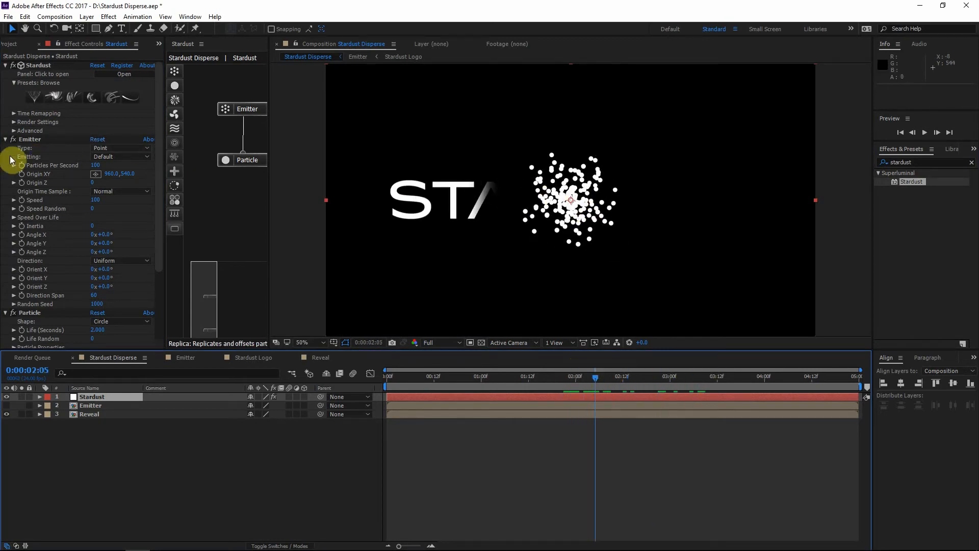
- Set the Stardust emitter's Type to Layer, collapse the layer's properties, and keep the Stardust layer selected
click(123, 147)
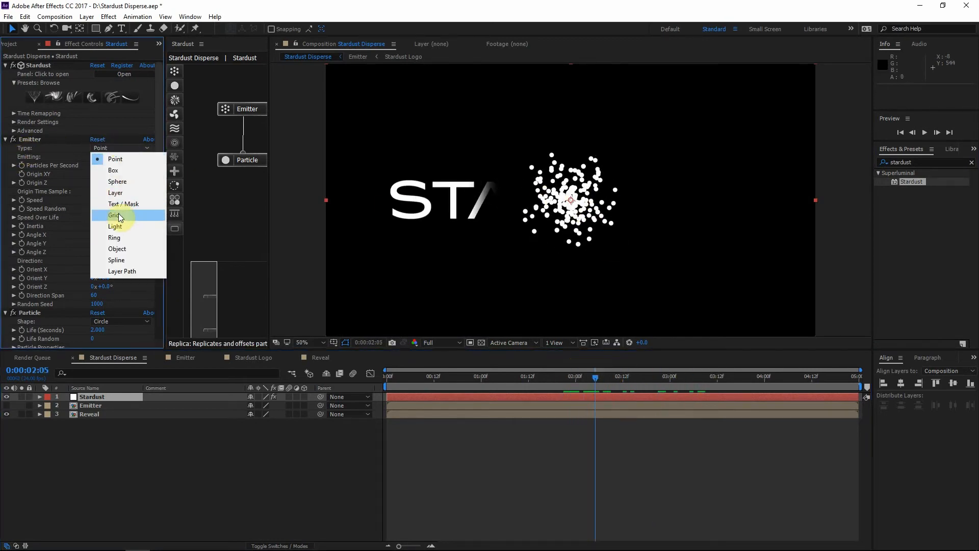
click(116, 193)
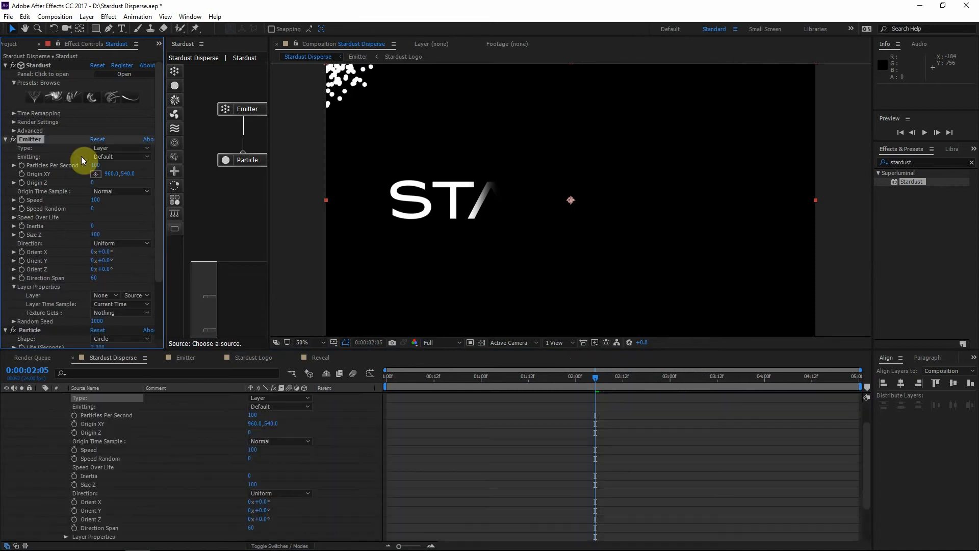
scroll(84, 389, up, 5)
click(39, 396)
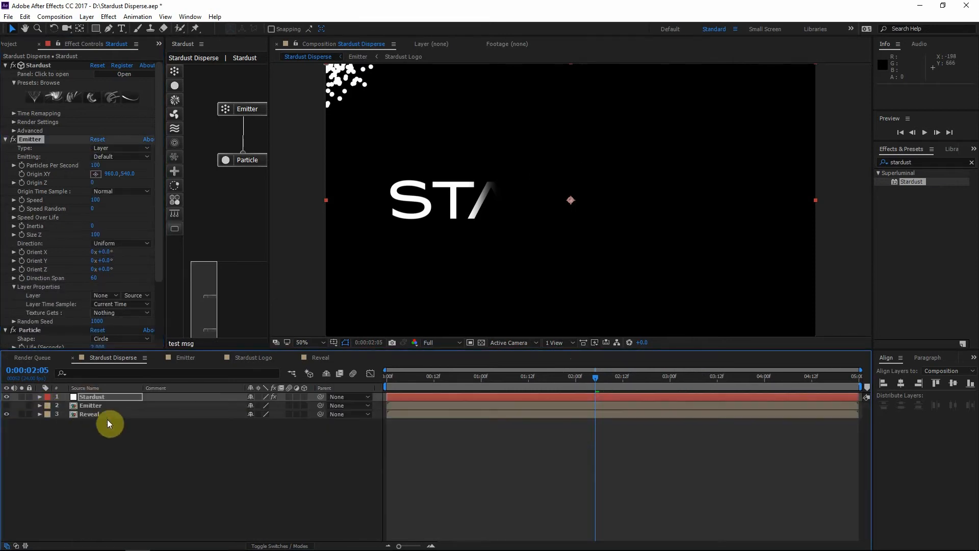
click(93, 403)
click(94, 397)
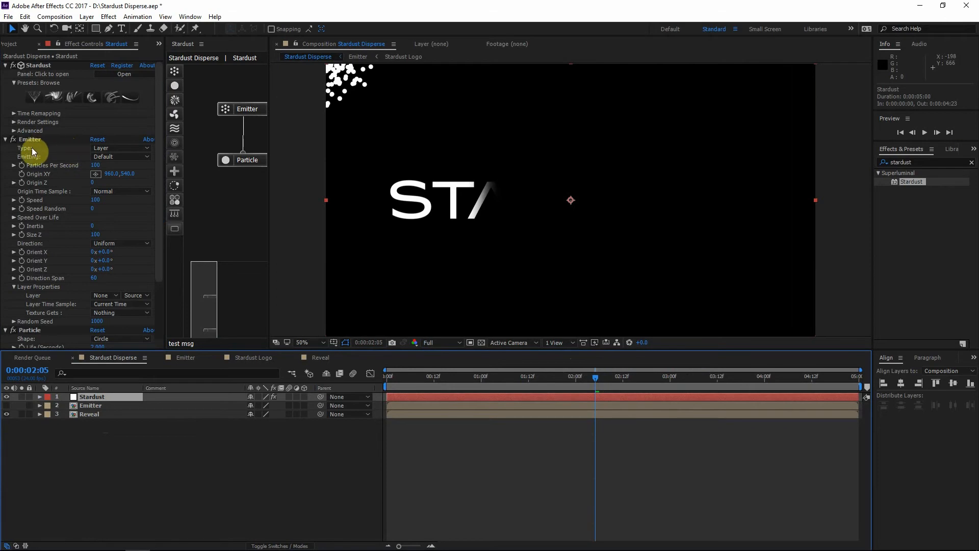
- Set the Stardust emitter's source layer to Emitter and check the particles at 0:00:01:13
click(105, 298)
click(127, 333)
click(597, 378)
drag(598, 377, 533, 381)
- Make the Emitter layer visible and compare its bounds with the area the particles cover
click(93, 406)
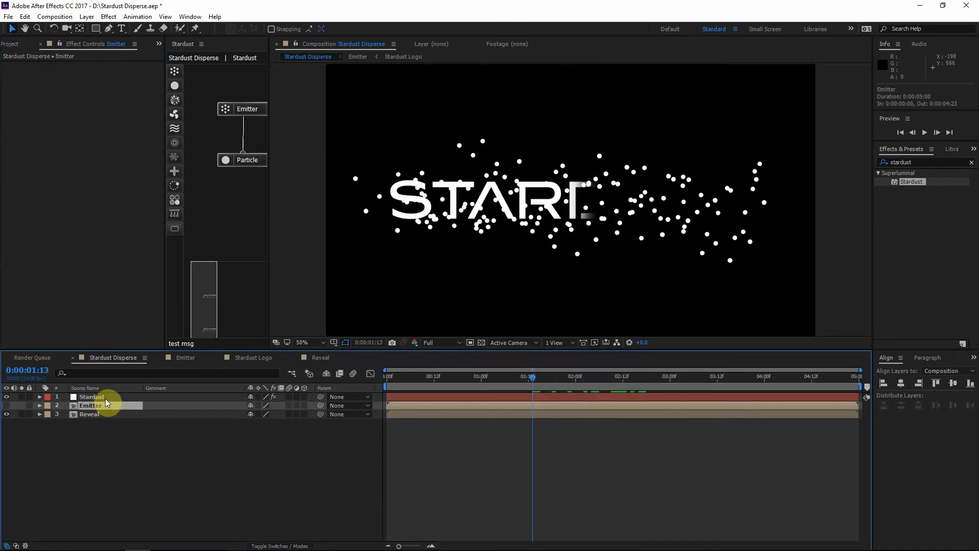
click(121, 420)
click(92, 406)
click(6, 406)
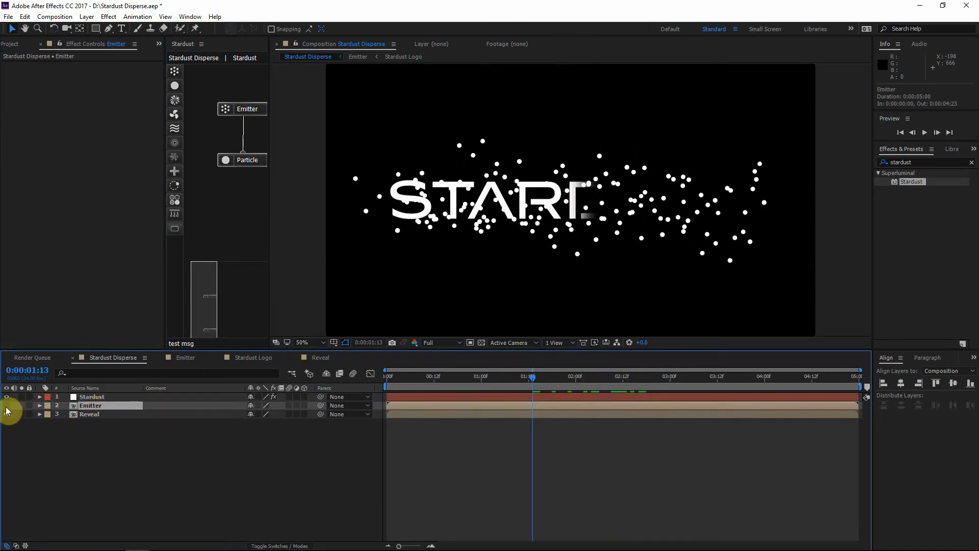
drag(384, 194, 384, 173)
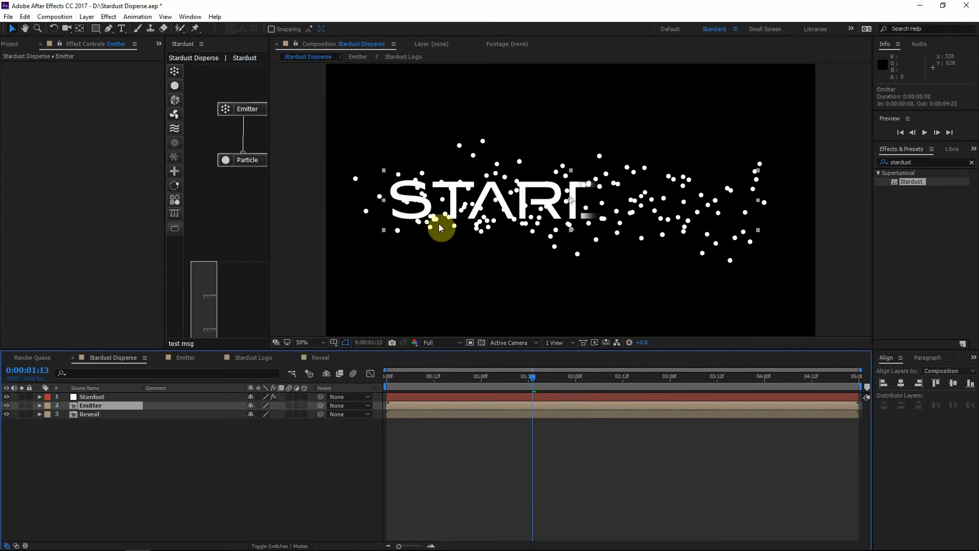
click(351, 345)
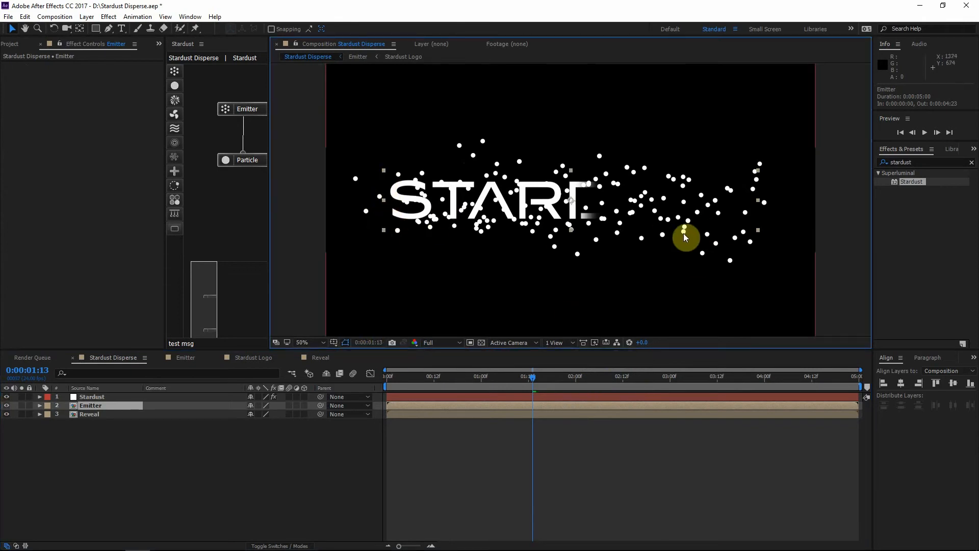
- Solo the Emitter and Stardust layers so that Reveal is left out of the preview
click(98, 397)
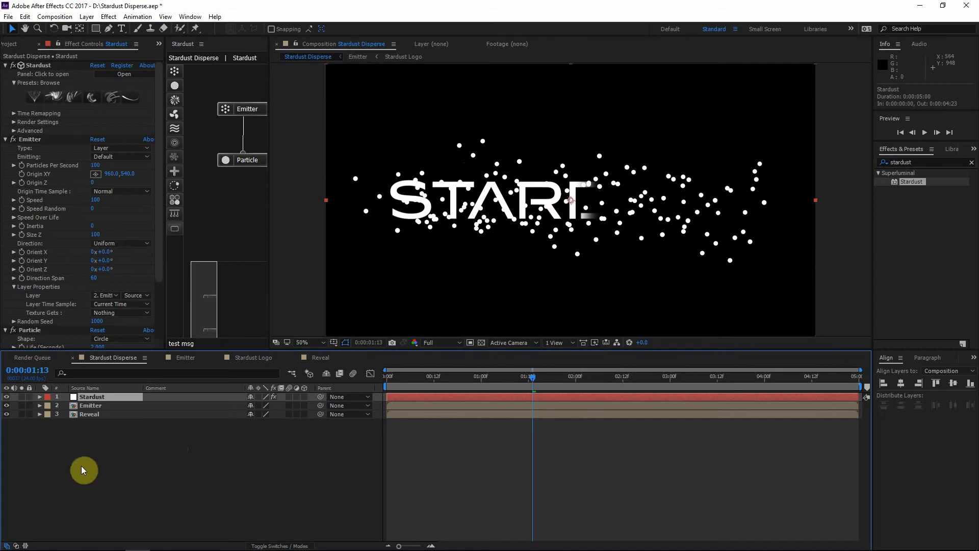
click(21, 406)
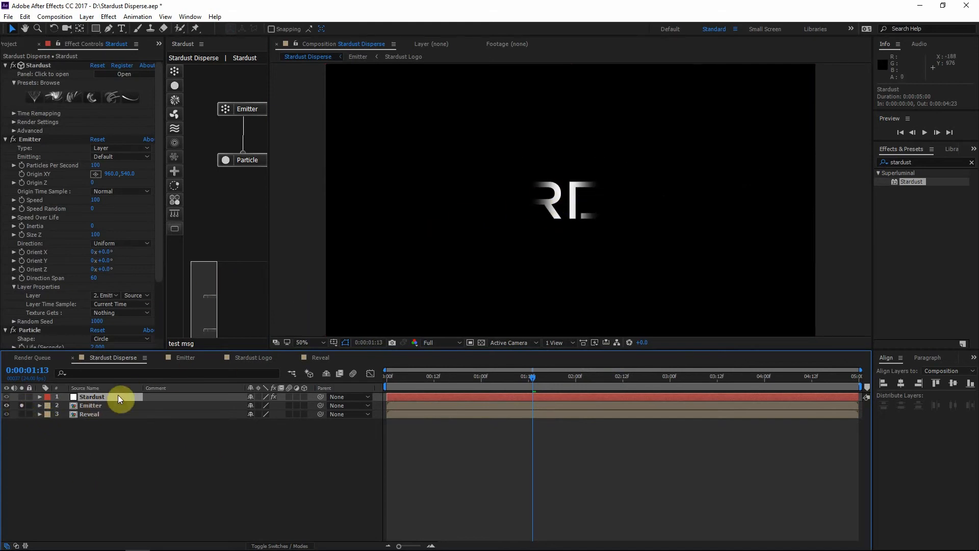
click(21, 397)
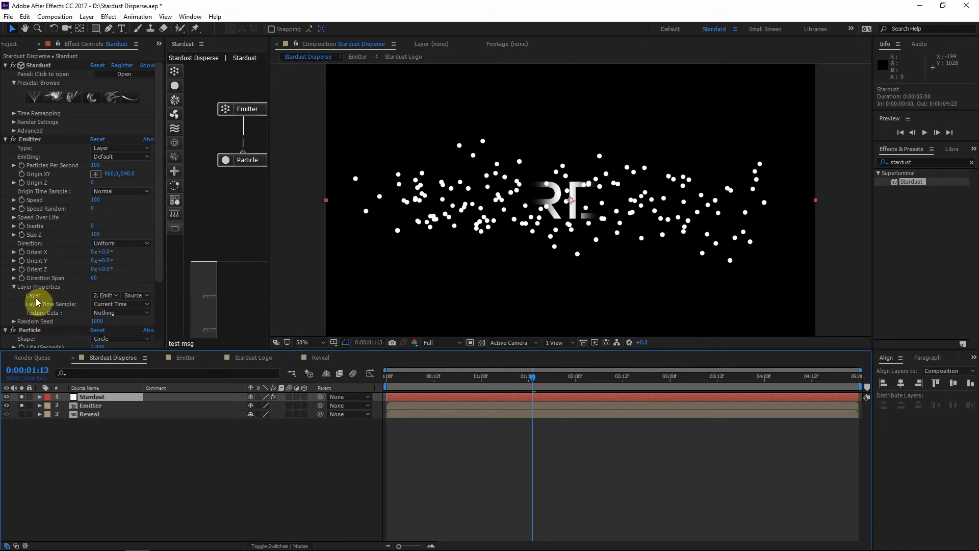
- Set the emitter's Texture Gets option to Color and check the particles between 0:00:01:13 and 0:00:01:19
click(122, 313)
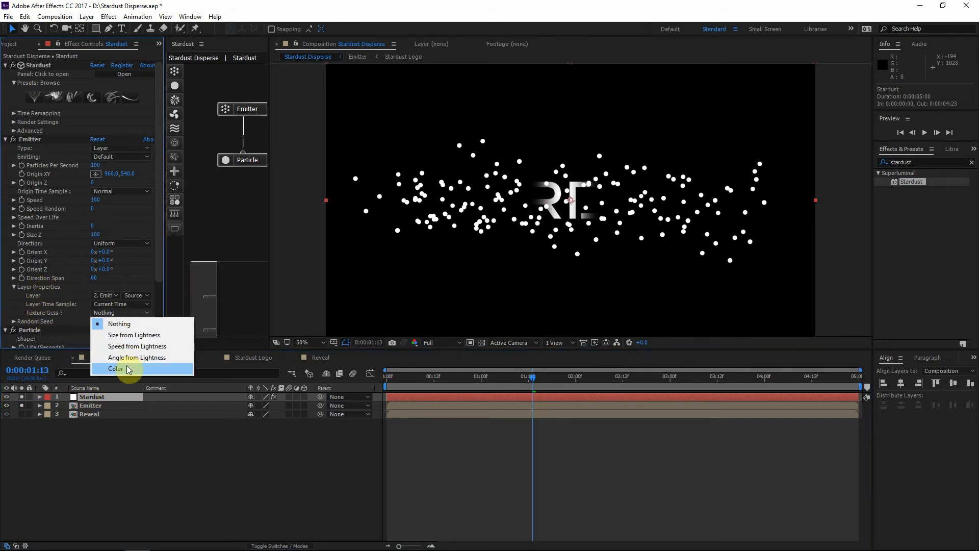
click(127, 380)
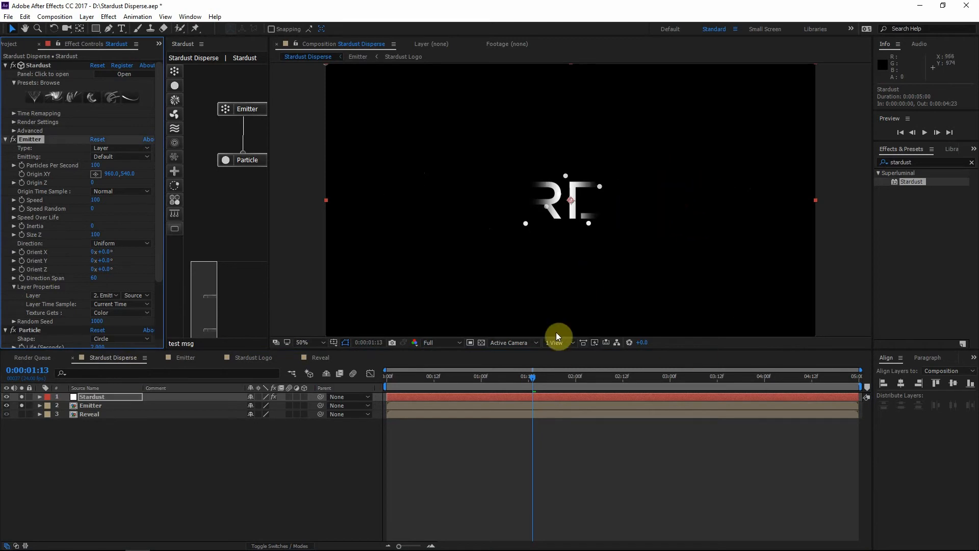
click(482, 342)
click(482, 342)
click(539, 377)
drag(540, 376, 556, 377)
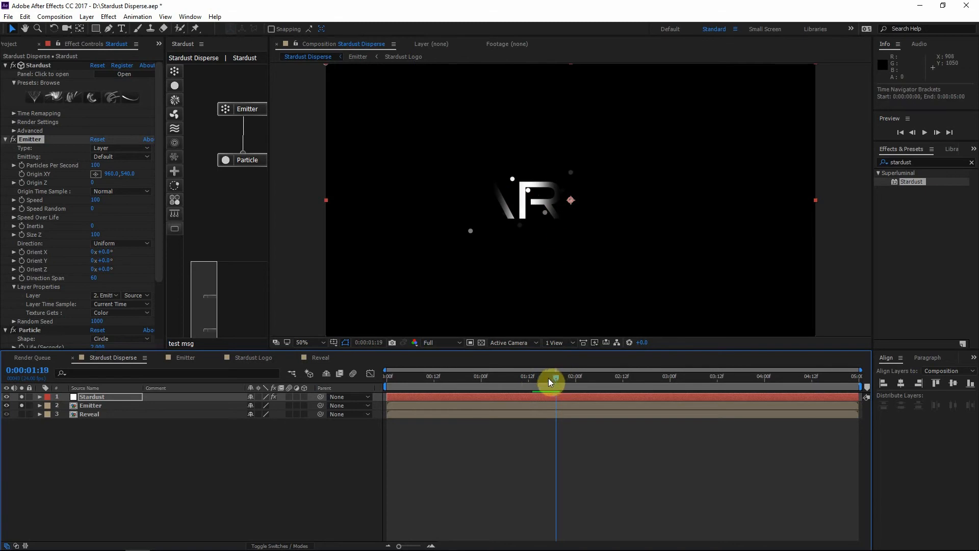
drag(552, 378, 547, 381)
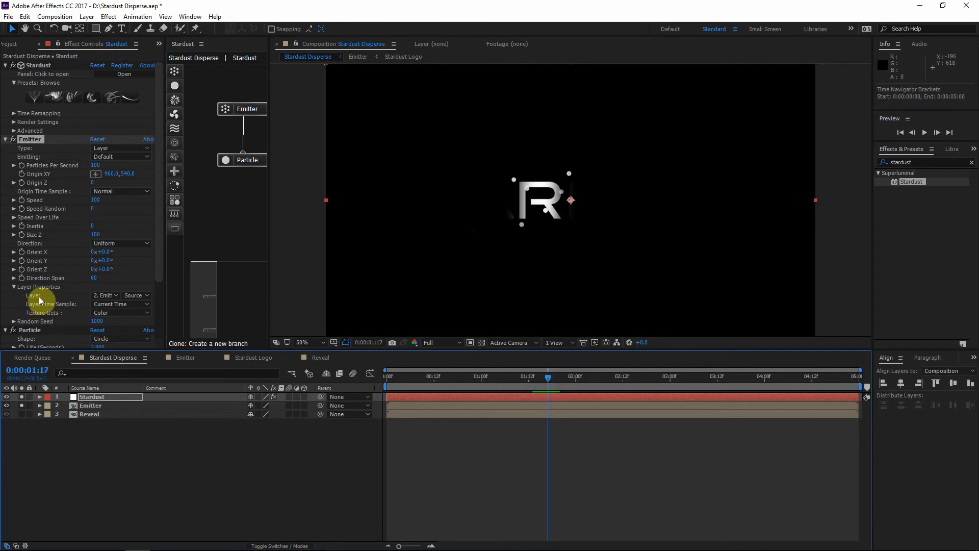
- Try On Birth as the emitter's Layer Time Sample, preview 0:00:01:10, and switch back to Current Time
click(120, 305)
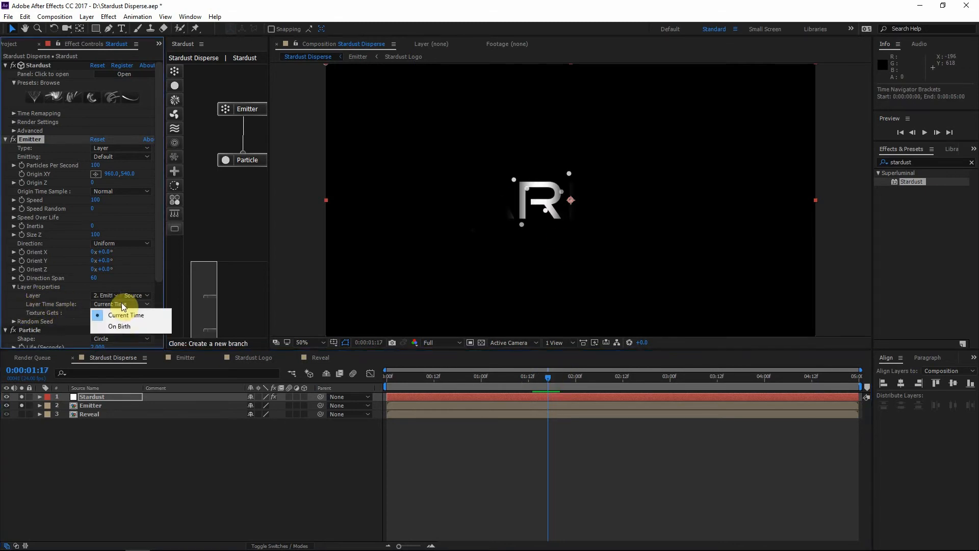
click(127, 326)
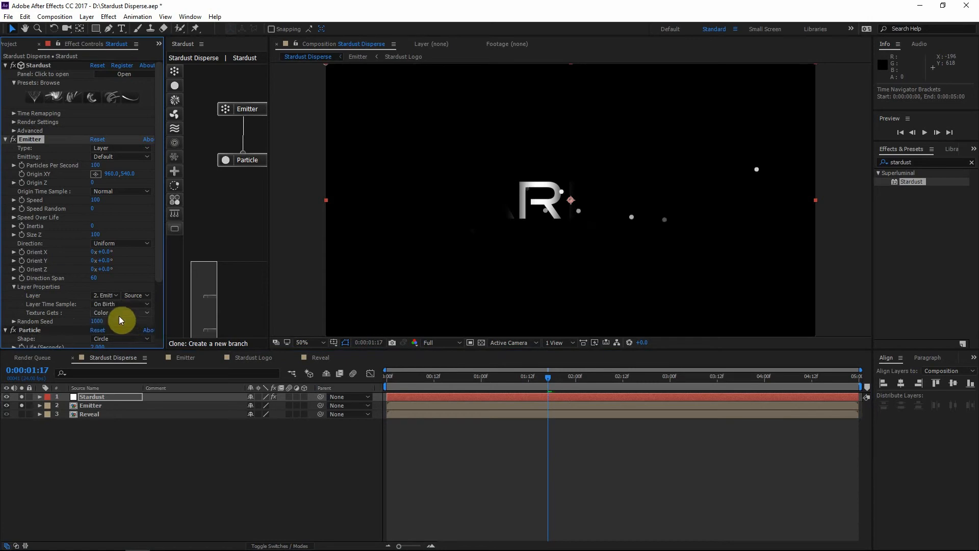
drag(546, 377, 520, 376)
click(118, 304)
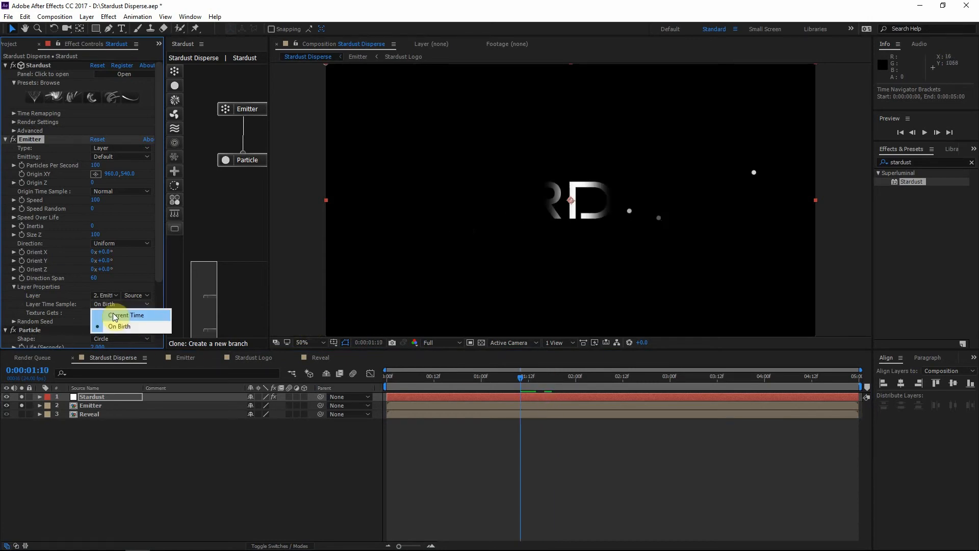
click(114, 315)
- Examine at 100% how the particles follow the logo wipe between 0:00:01:10 and 0:00:01:18 with Current Time sampling
scroll(570, 190, up, 2)
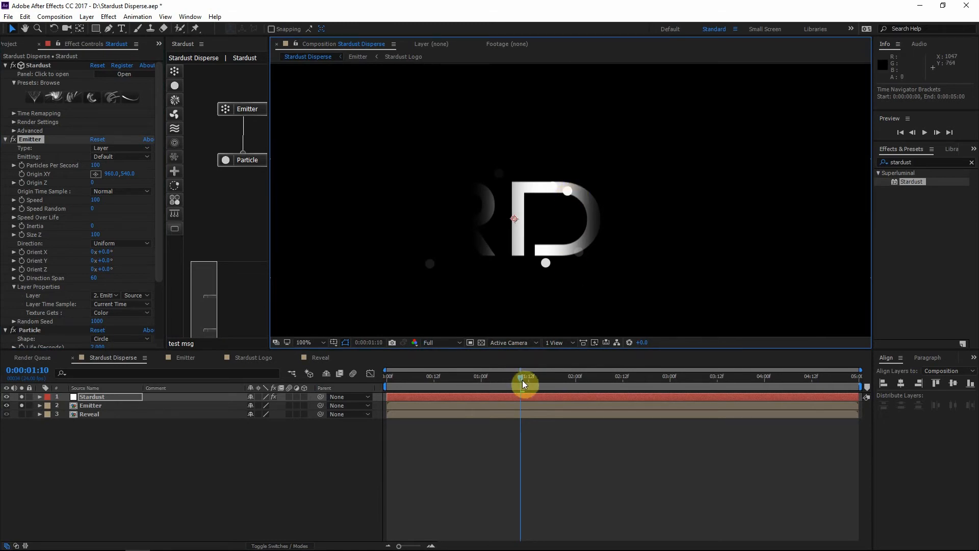
drag(522, 381, 530, 379)
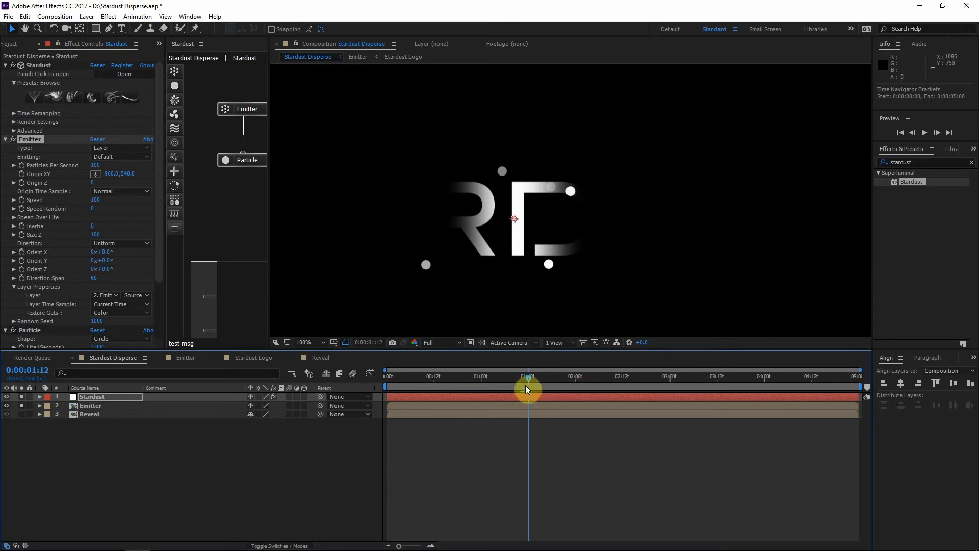
drag(527, 378, 521, 379)
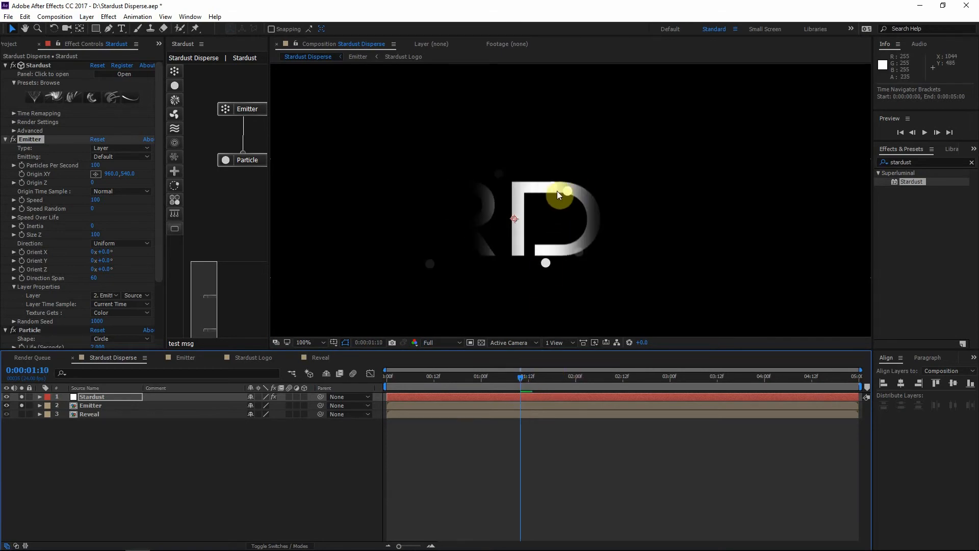
click(529, 380)
drag(520, 381, 552, 378)
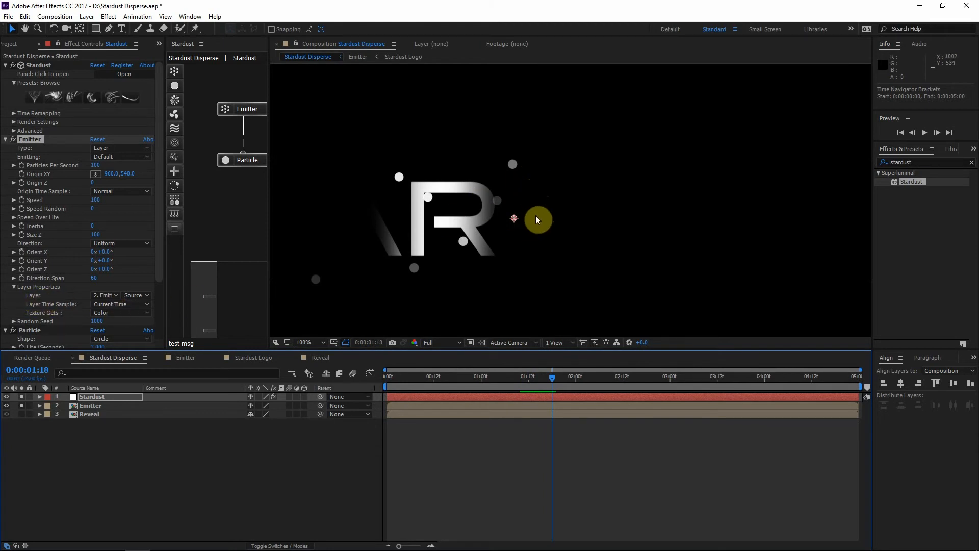
mouse_move(553, 387)
mouse_down()
mouse_move(531, 389)
mouse_move(542, 392)
mouse_up()
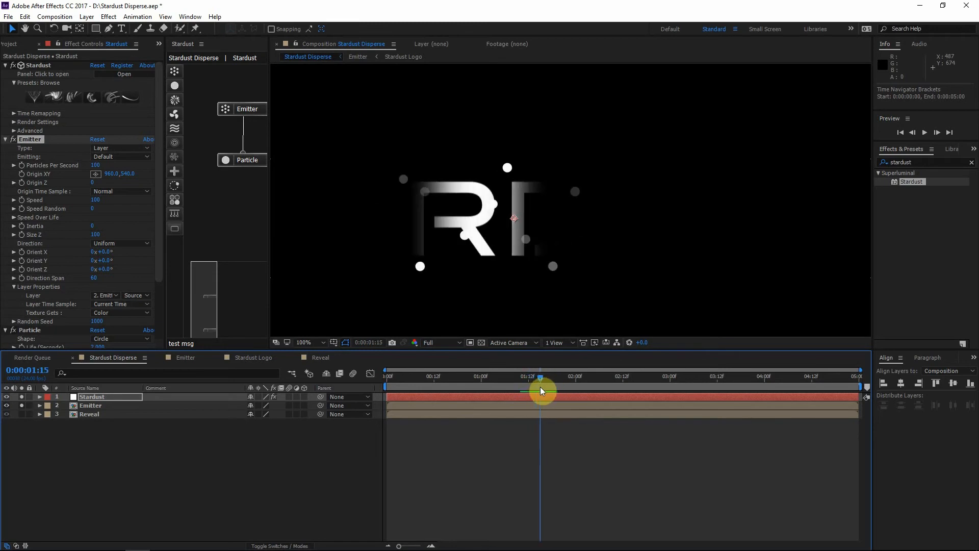
- Set the emitter's Layer Time Sample to On Birth and check the particles from 0:00:01:14 to 0:00:01:17
click(125, 304)
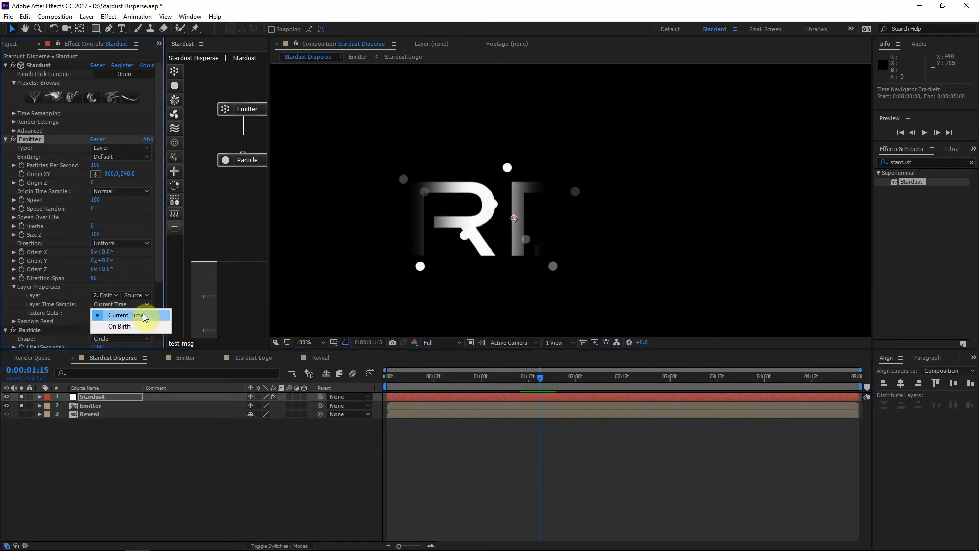
click(135, 330)
drag(567, 372, 536, 399)
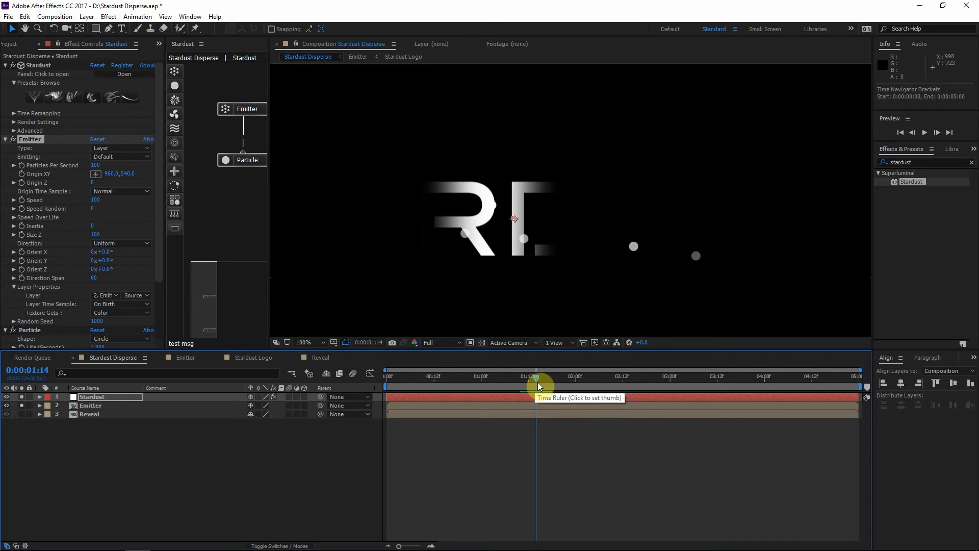
drag(541, 381, 547, 380)
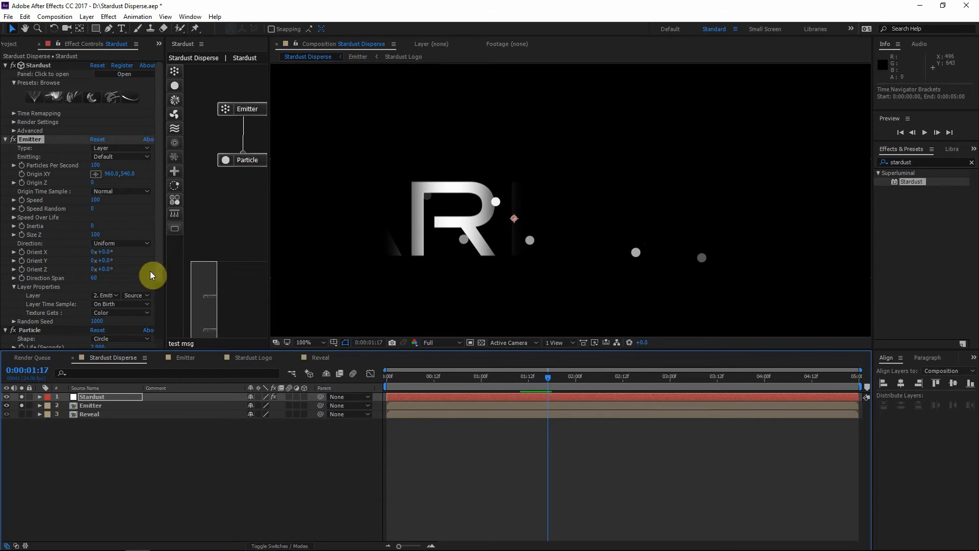
- Set the emitter's Particles Per Second to 100000
scroll(564, 279, down, 2)
click(100, 165)
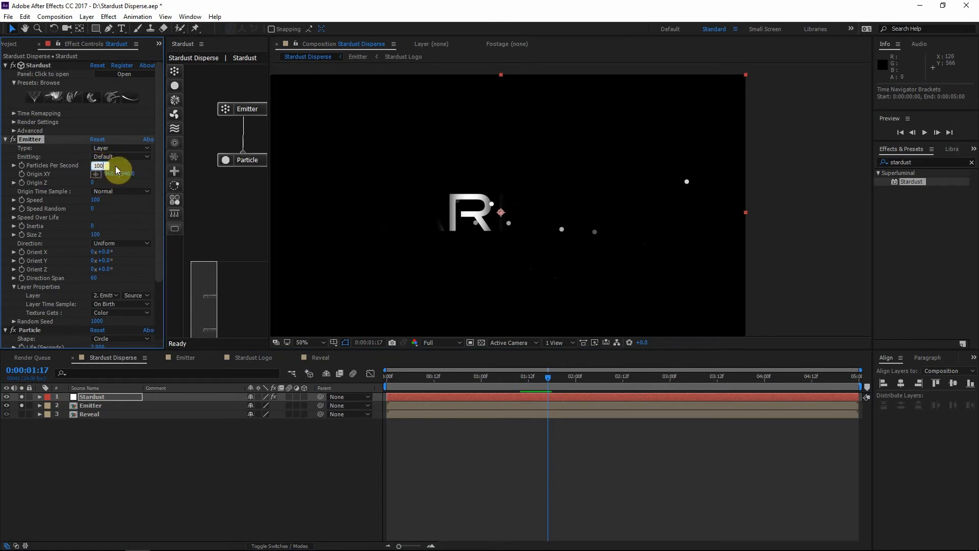
text(100000)
key(Return)
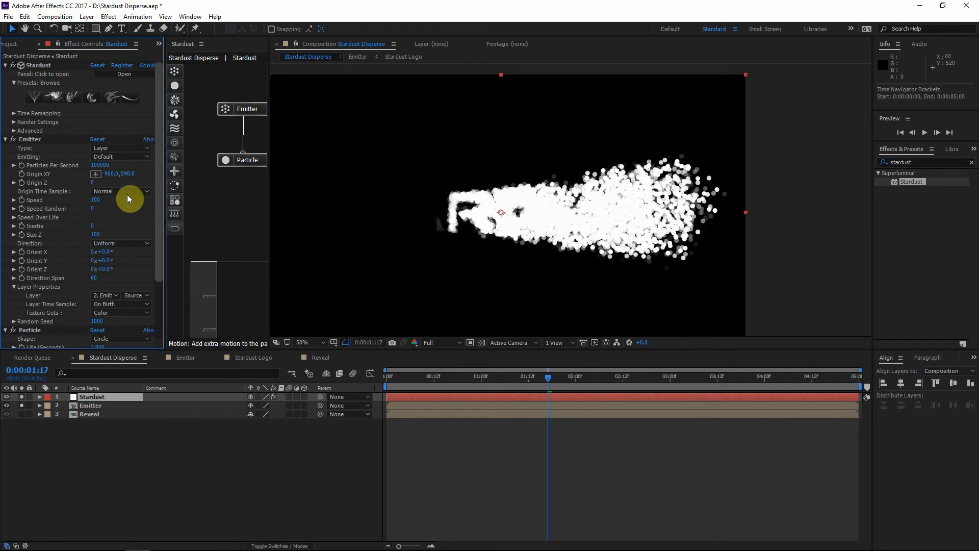
- Set the particle Life to 1 second and check the stream at 0:00:01:11
scroll(68, 332, down, 1)
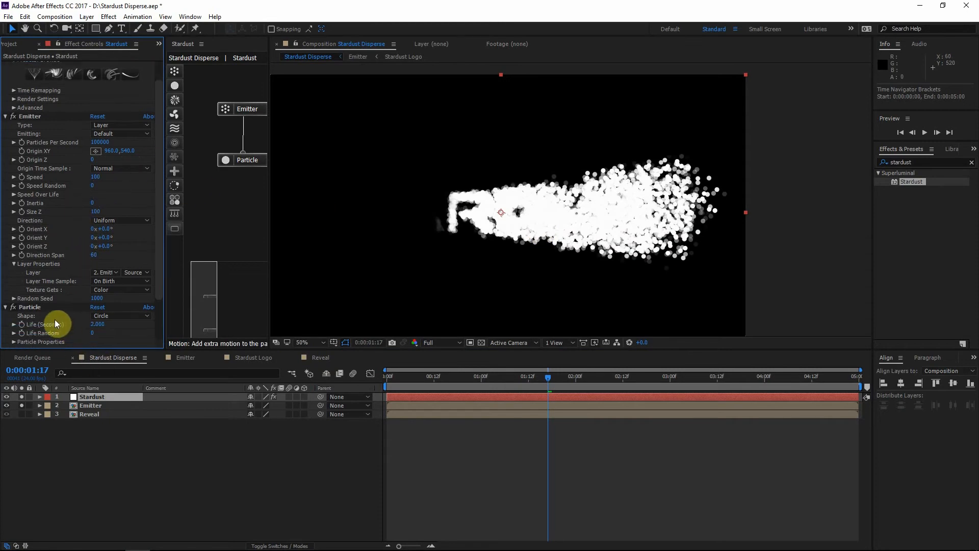
click(98, 325)
text(1)
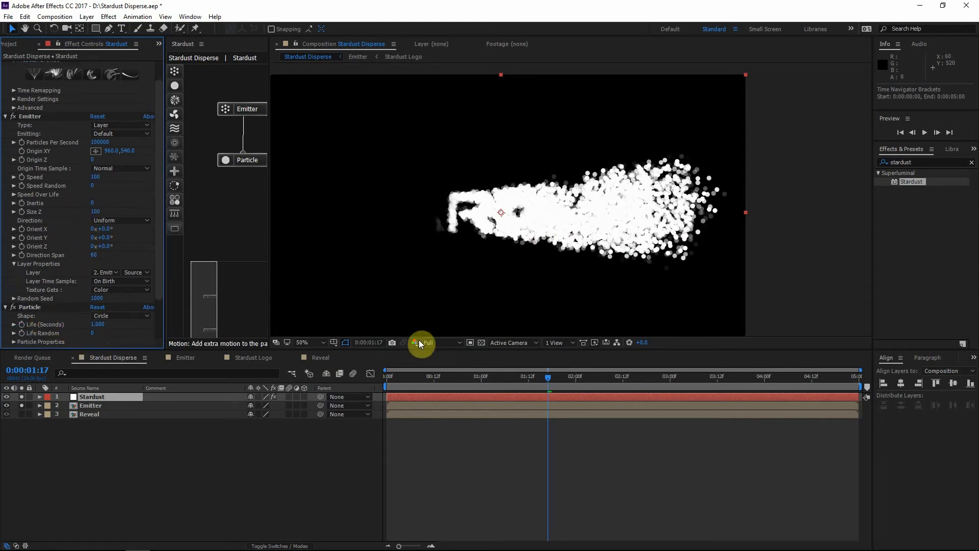
drag(500, 380, 525, 378)
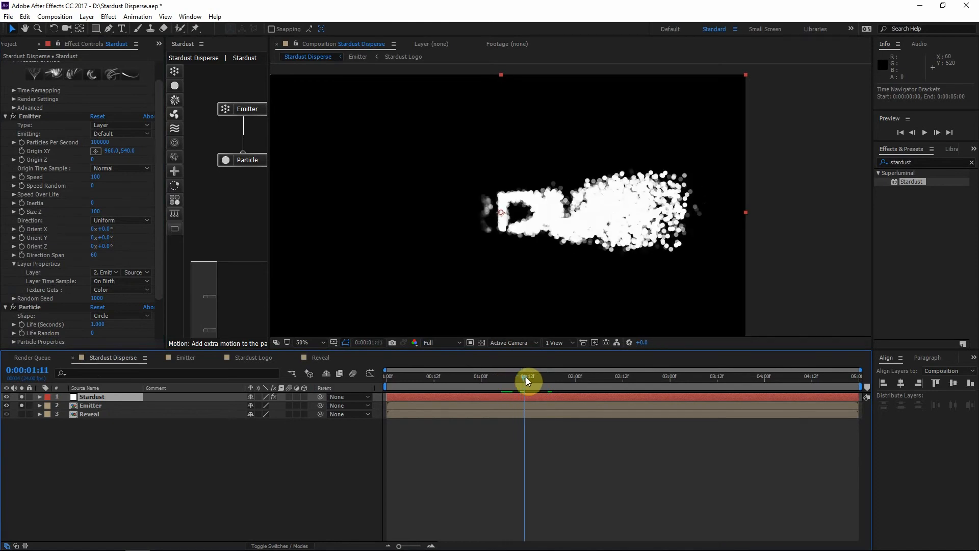
- Set the emitter's Speed to 0 and check the particle logo up to 0:00:02:02
click(95, 177)
text(0)
key(Return)
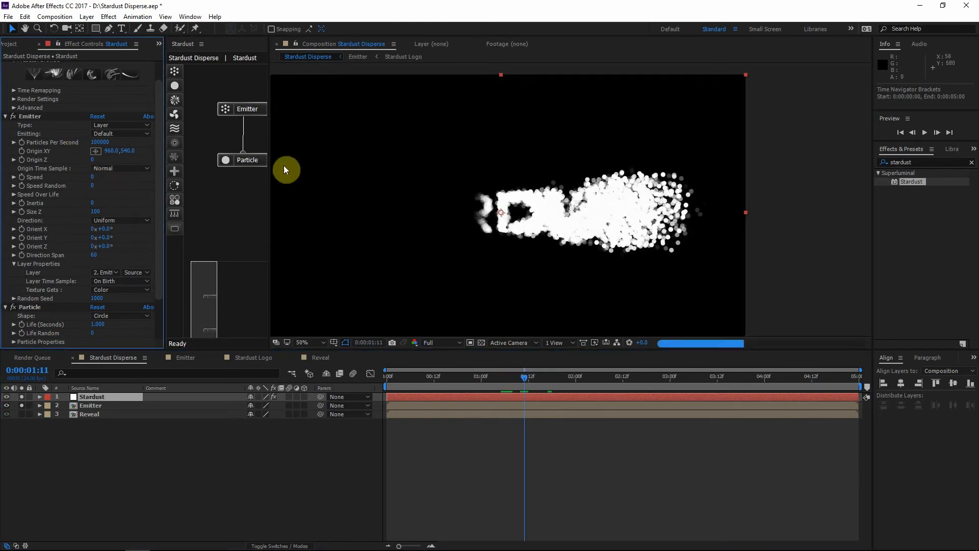
click(417, 381)
drag(418, 382, 583, 353)
scroll(488, 216, up, 1)
scroll(487, 216, down, 1)
drag(511, 221, 545, 231)
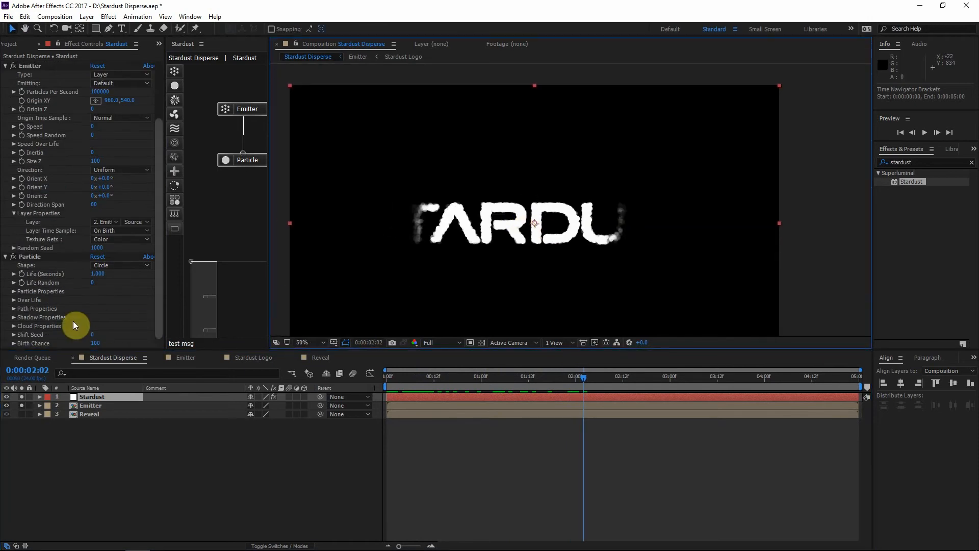
- Reshape the particle's Size over life graph to drop to zero at the end with a Bezier curve, and check 0:00:02:04
click(15, 303)
click(14, 300)
click(28, 256)
click(23, 291)
drag(36, 277, 61, 277)
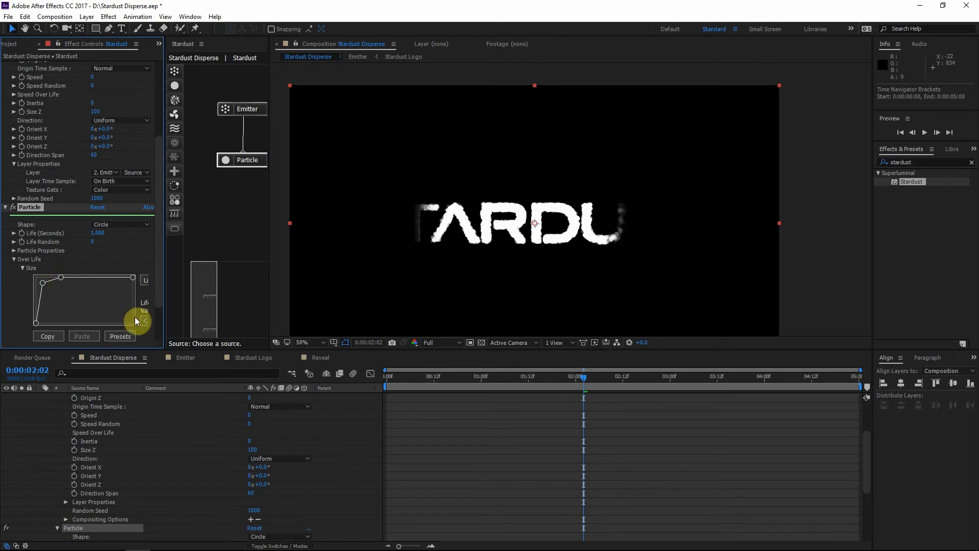
drag(134, 279, 131, 323)
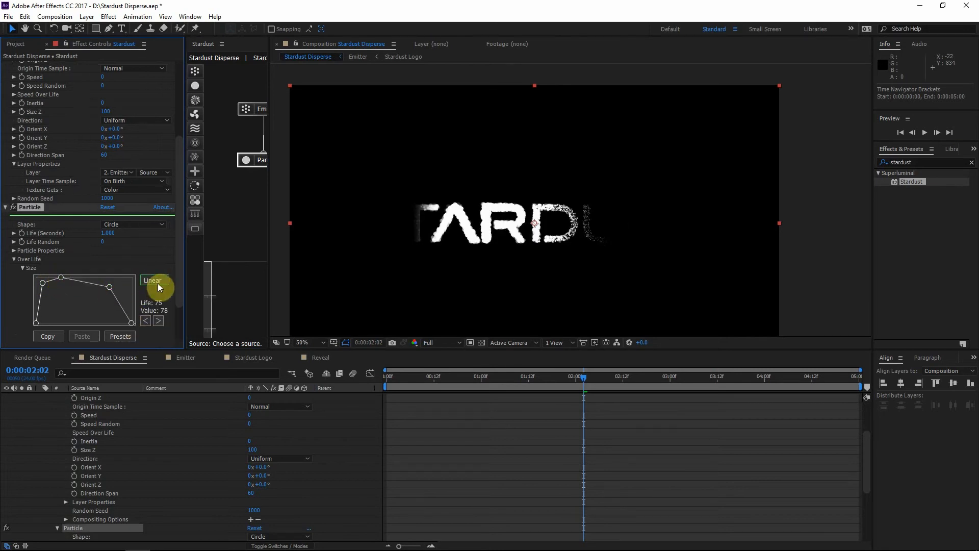
click(158, 282)
click(589, 376)
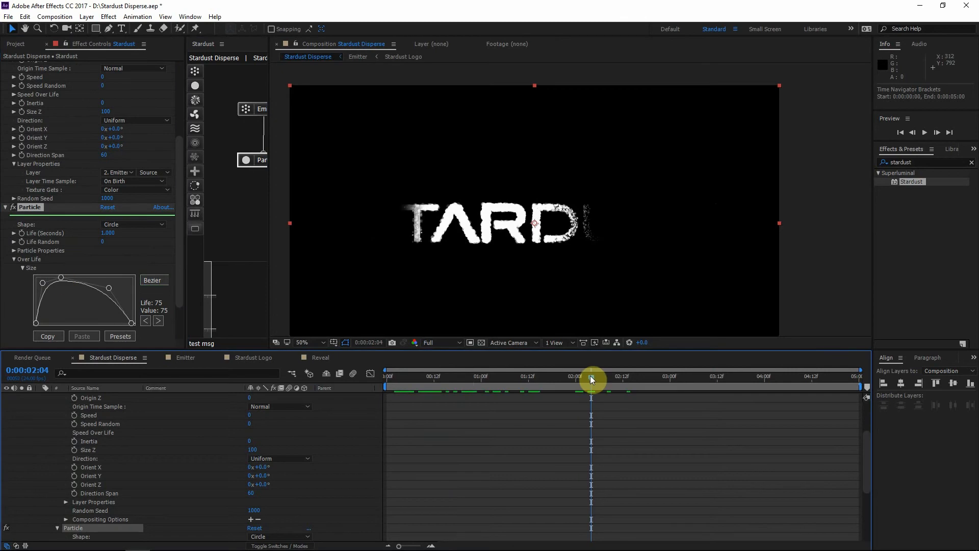
- Set the particle's Size to 5 pixels and enter a Size Random value
click(14, 251)
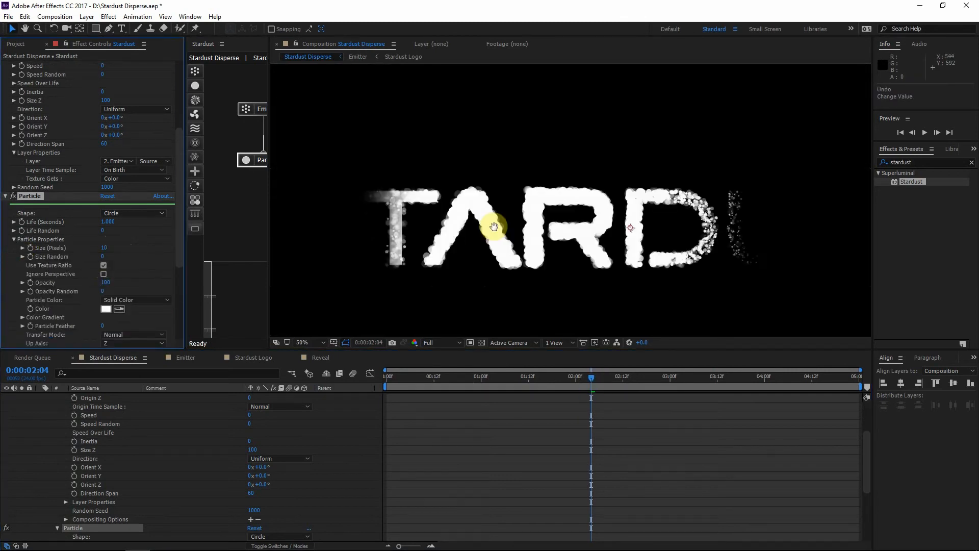
drag(494, 227, 478, 213)
click(105, 249)
text(5)
click(100, 258)
click(102, 254)
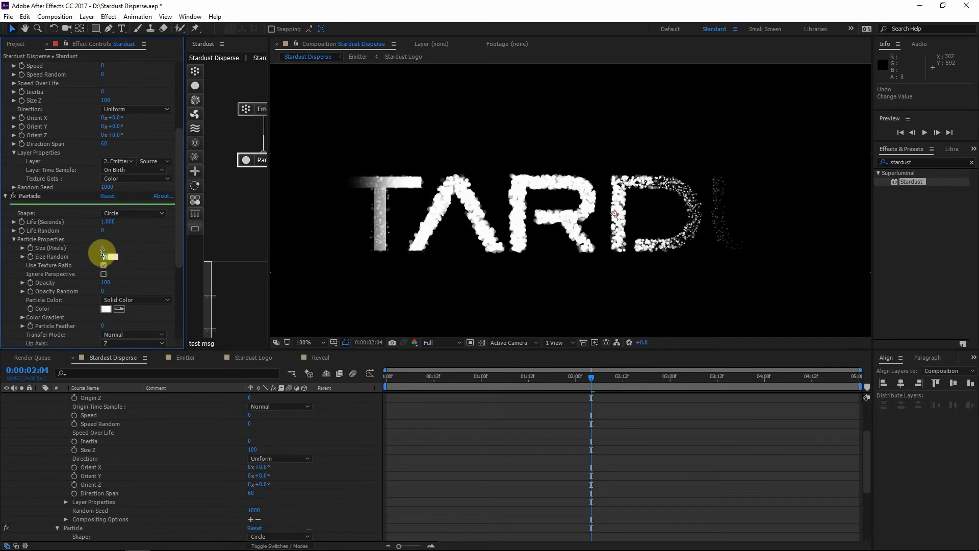
key(Return)
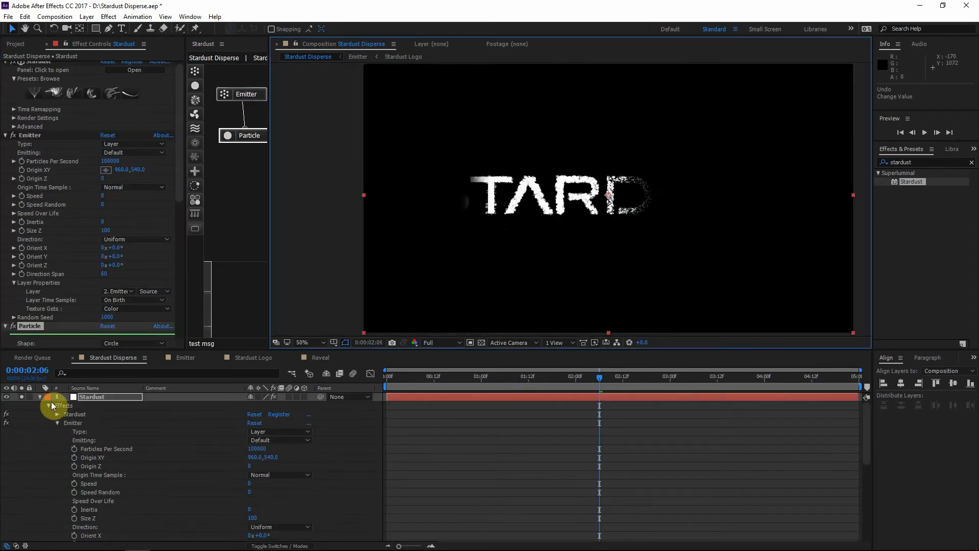
- Clear the layer solos and hide the Emitter layer so that only Stardust and Reveal are shown
click(40, 396)
click(96, 414)
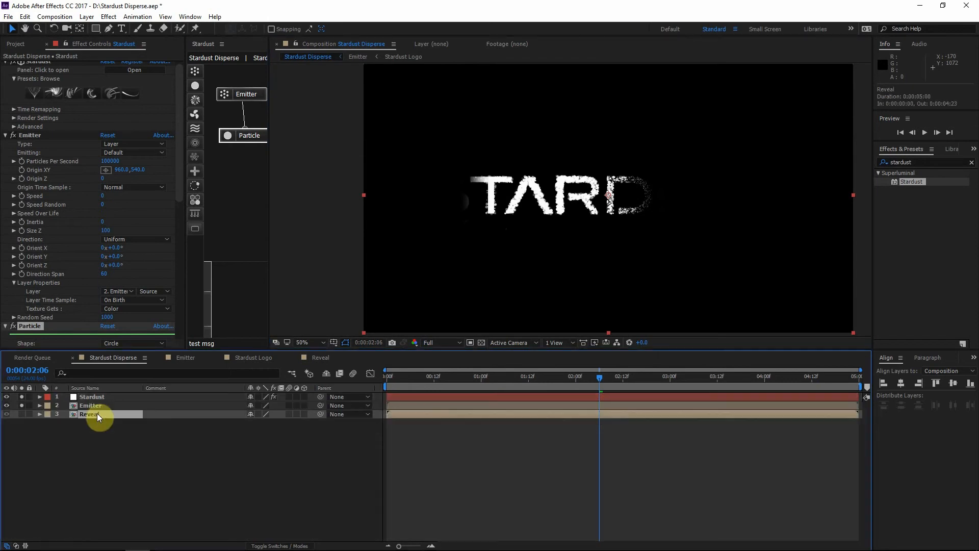
click(22, 414)
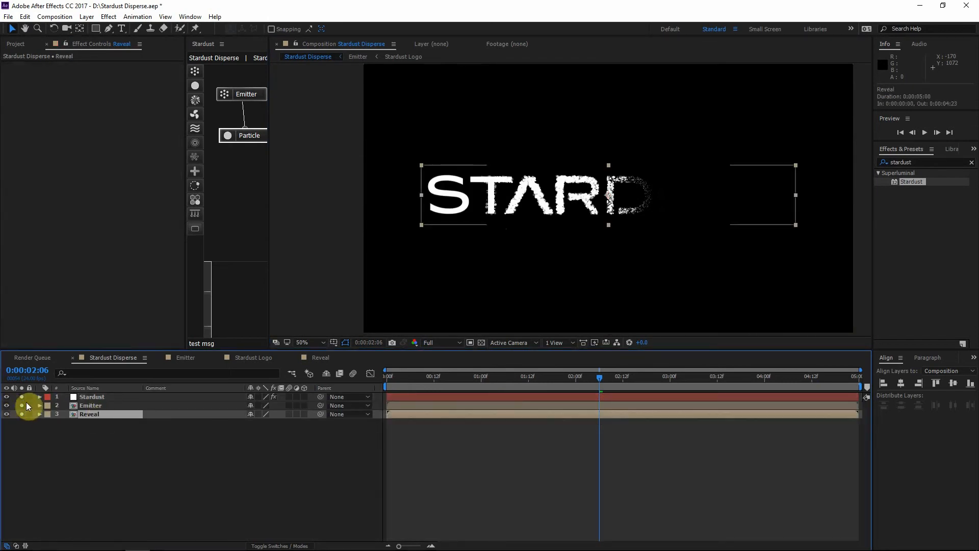
click(114, 449)
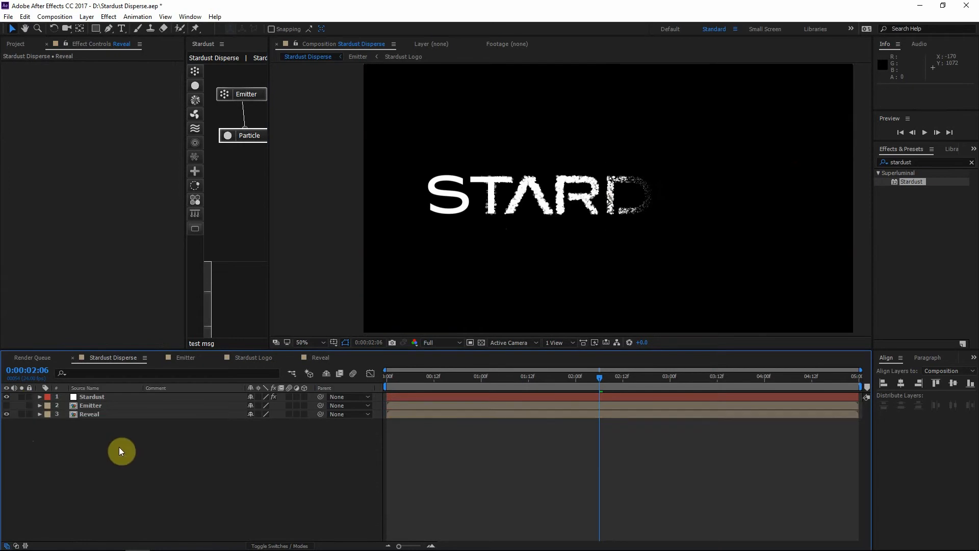
- Preview the composition from the first frame and check the particles against the Reveal wipe at 0:00:02:04
drag(590, 388, 233, 383)
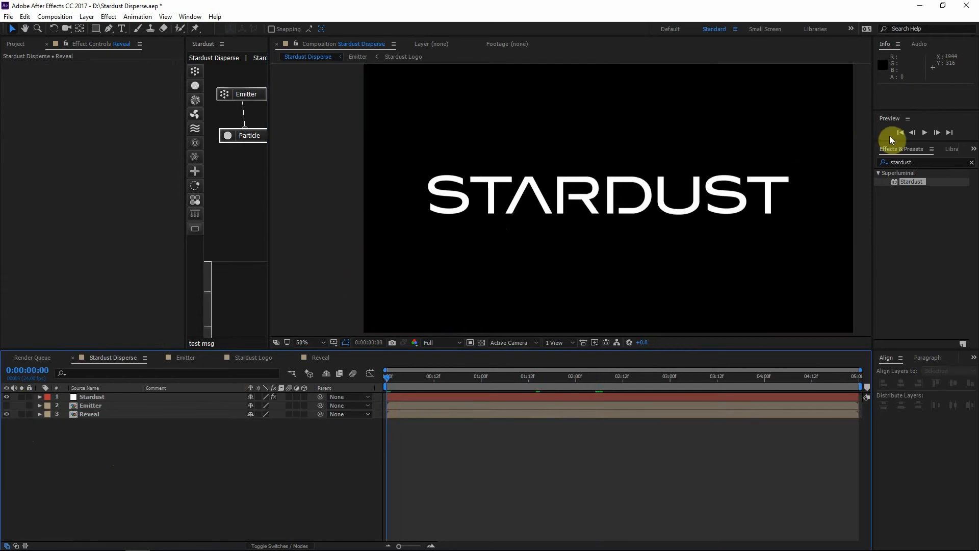
click(923, 133)
click(426, 380)
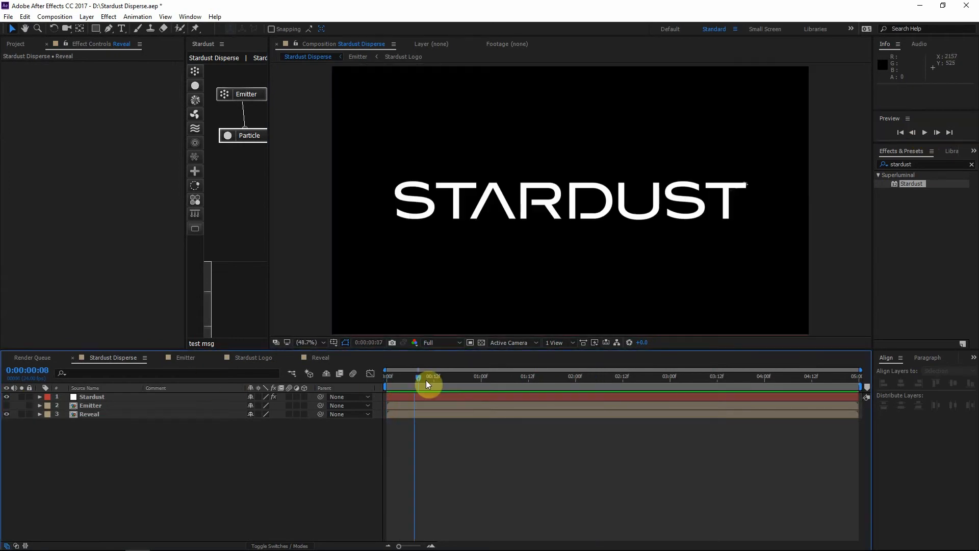
drag(427, 380, 582, 350)
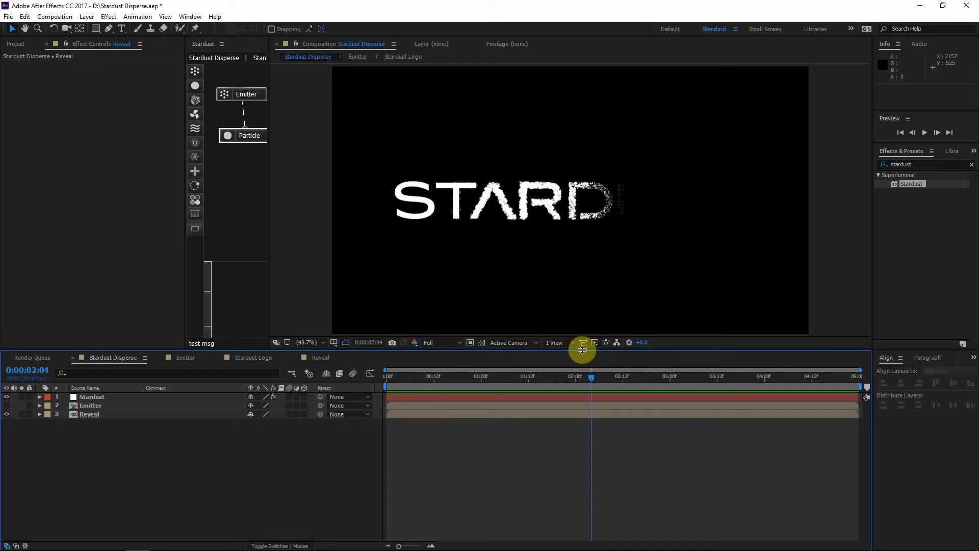
- Add a Turbulence node to the Stardust layer, connected below the Particle node
click(91, 397)
click(99, 433)
drag(195, 128, 237, 169)
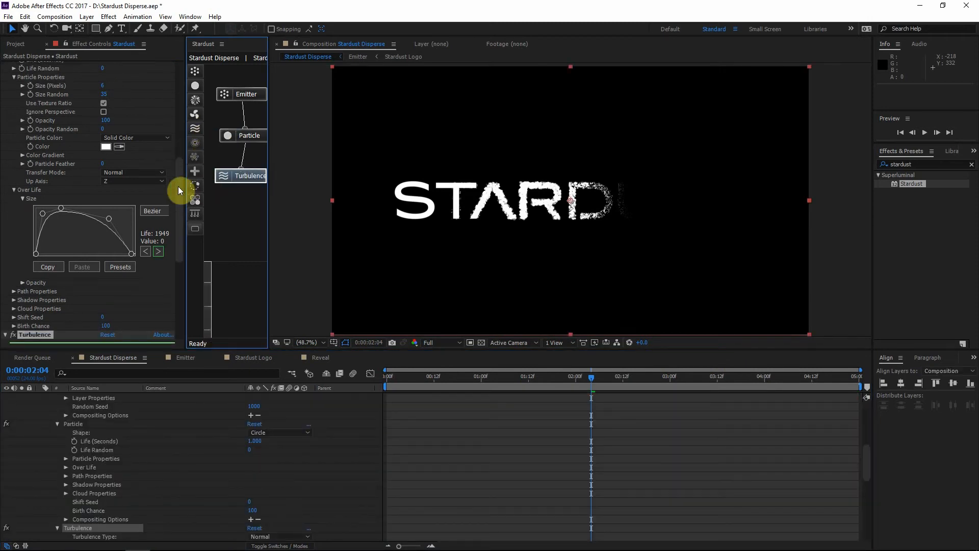
scroll(15, 217, down, 1)
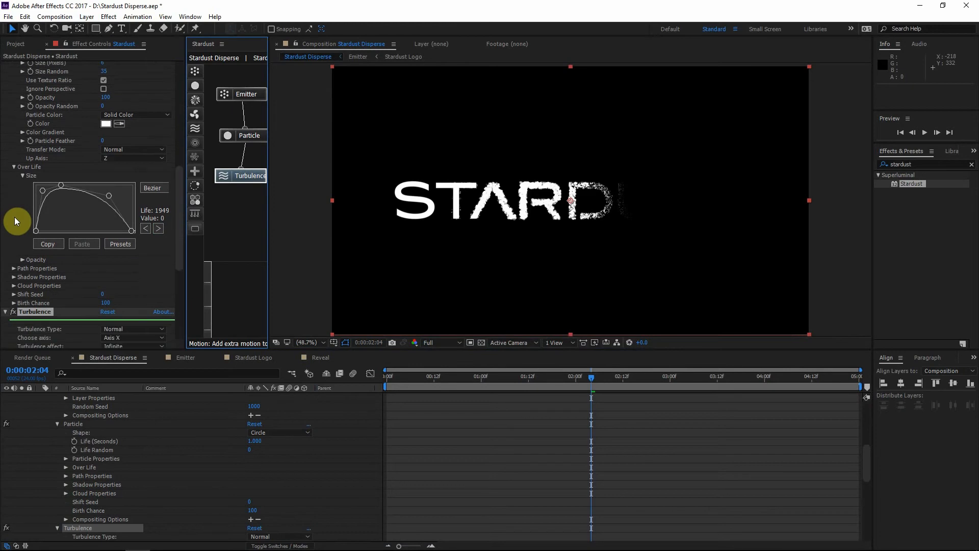
scroll(31, 210, down, 4)
drag(269, 192, 274, 191)
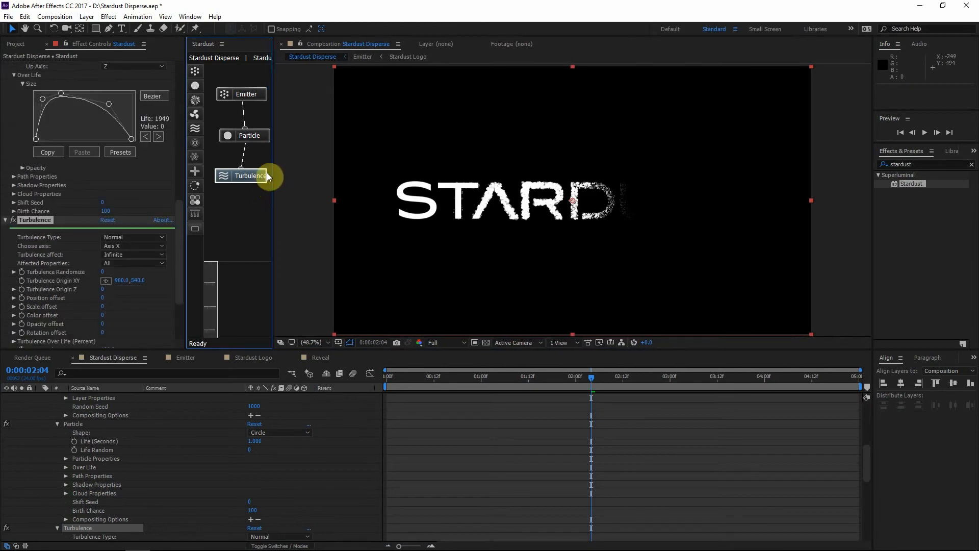
- Set the turbulence's Position offset to 400
scroll(46, 301, down, 4)
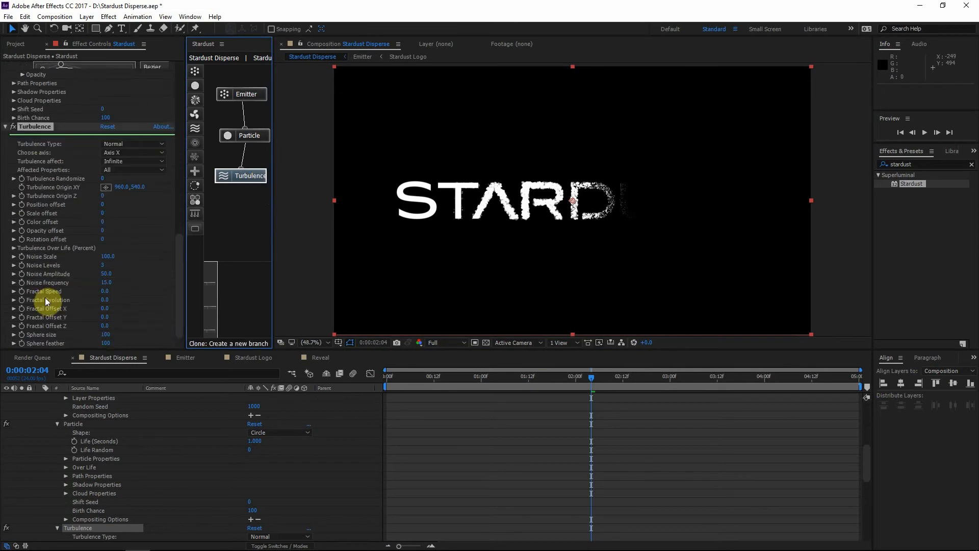
key(Tab)
key(Escape)
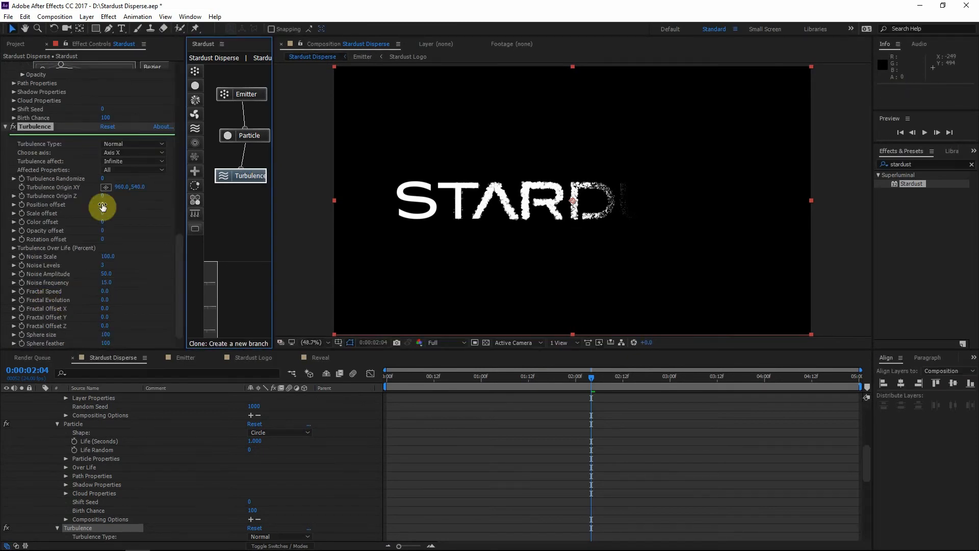
click(102, 204)
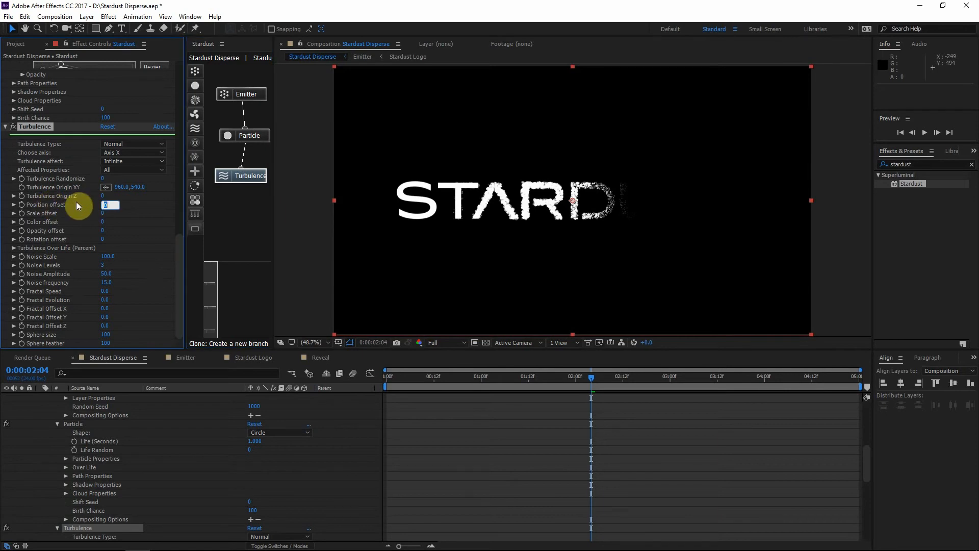
text(400)
key(Return)
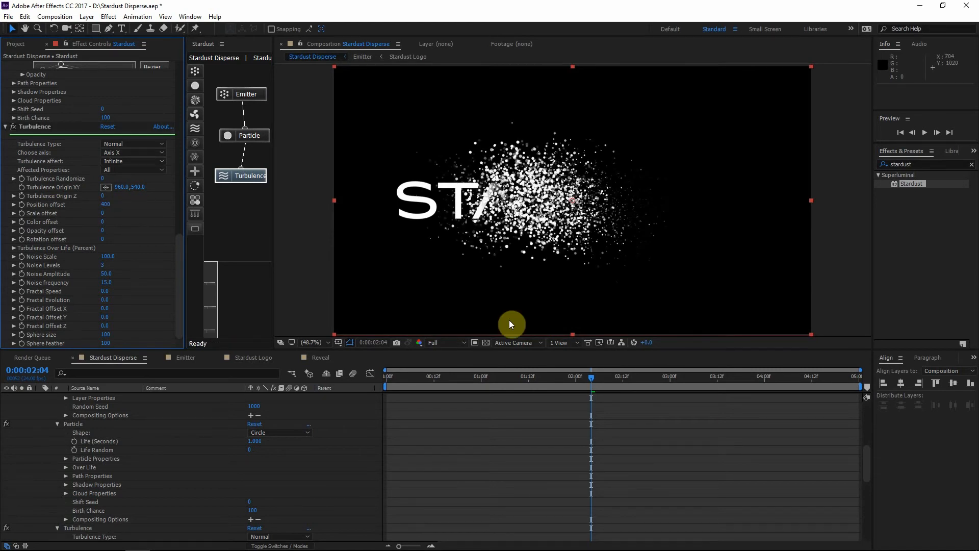
- Try a different Noise frequency for the turbulence and undo the change
click(109, 284)
key(ctrl+z)
key(Page_Down)
click(592, 380)
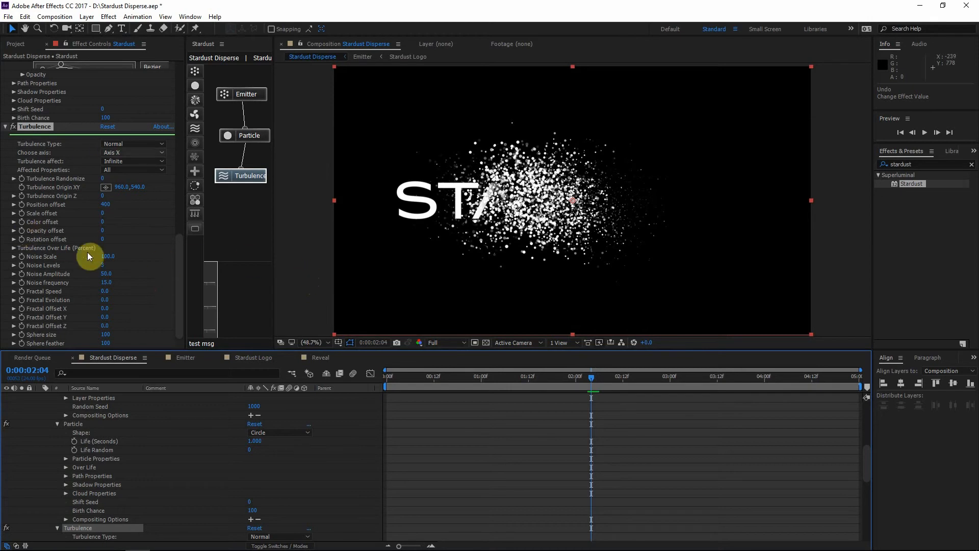
- Lower the start point of the Turbulence Over Life graph to zero for a linear rise, and check 0:00:01:19
click(13, 248)
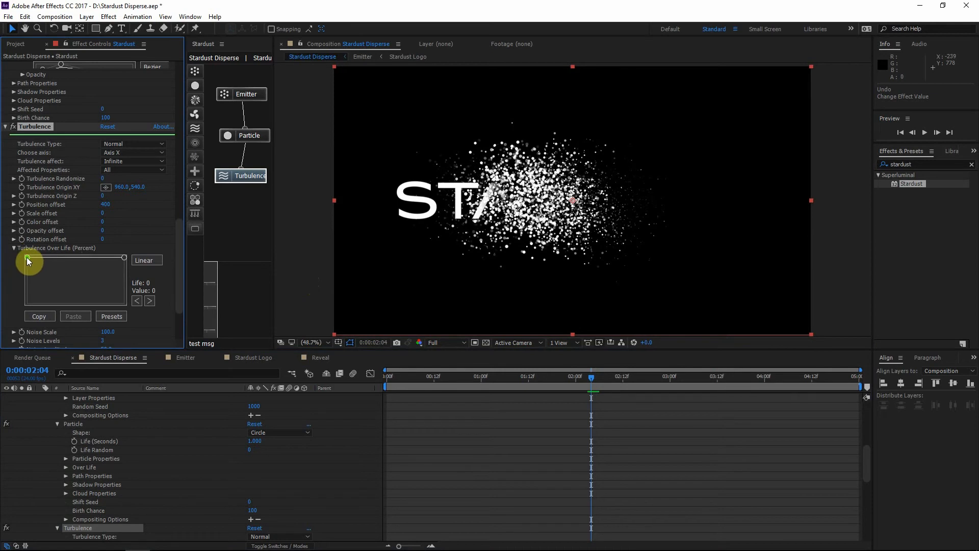
drag(26, 257, 25, 304)
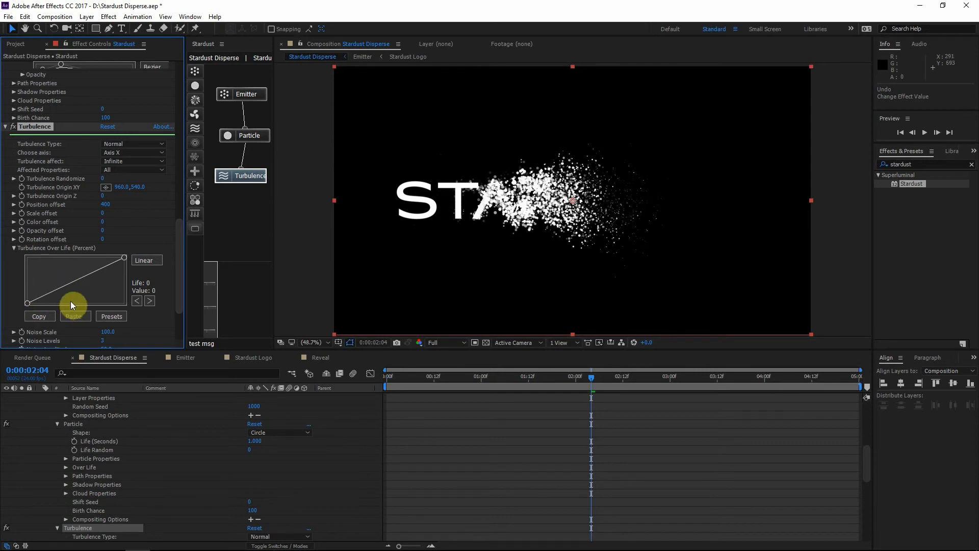
drag(605, 384, 556, 379)
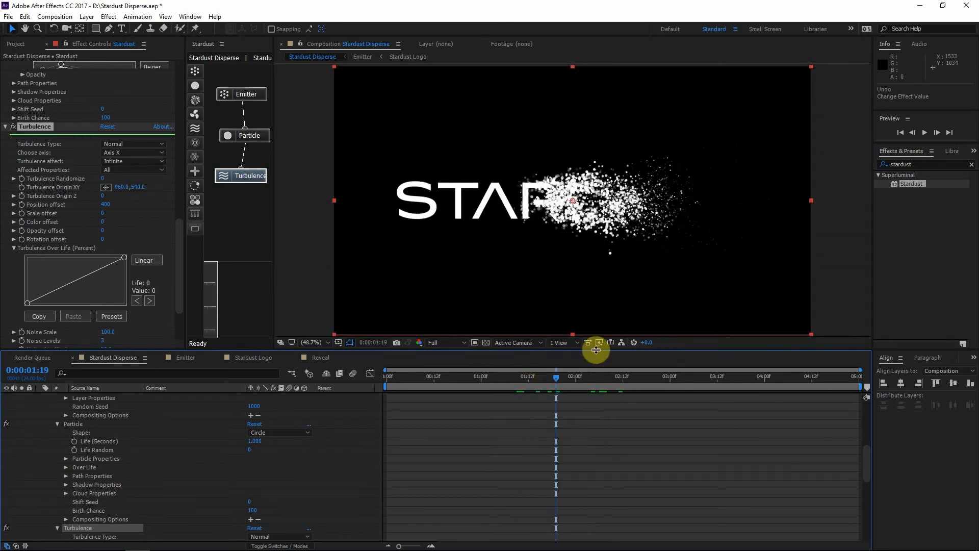
- Set the turbulence's Noise Scale to 150 while inspecting the particles at 100% zoom
key(slash)
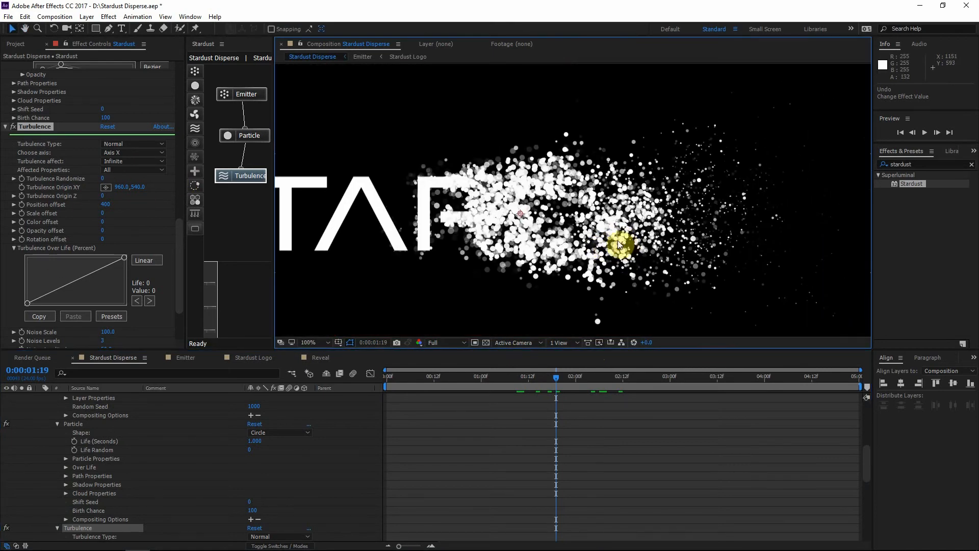
drag(458, 152, 491, 197)
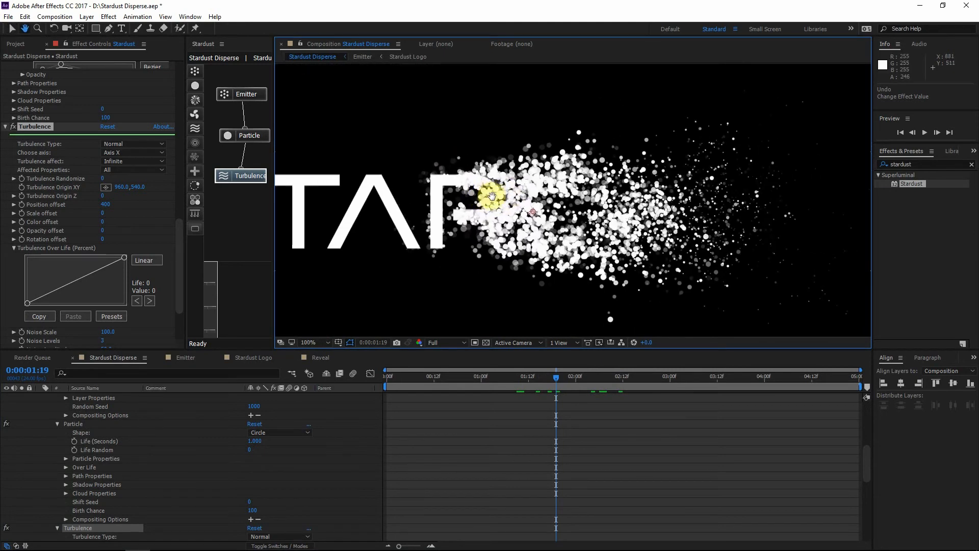
scroll(175, 263, down, 3)
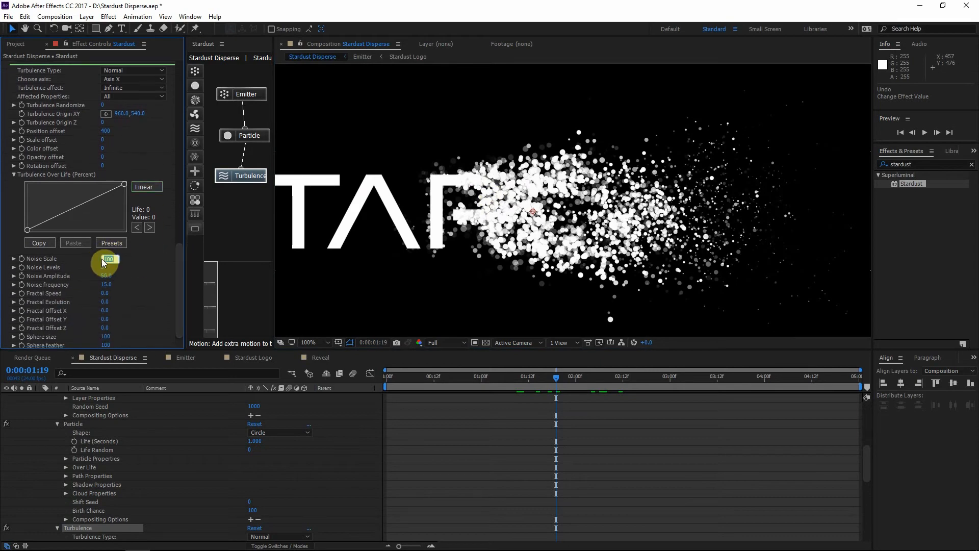
text(150)
click(62, 259)
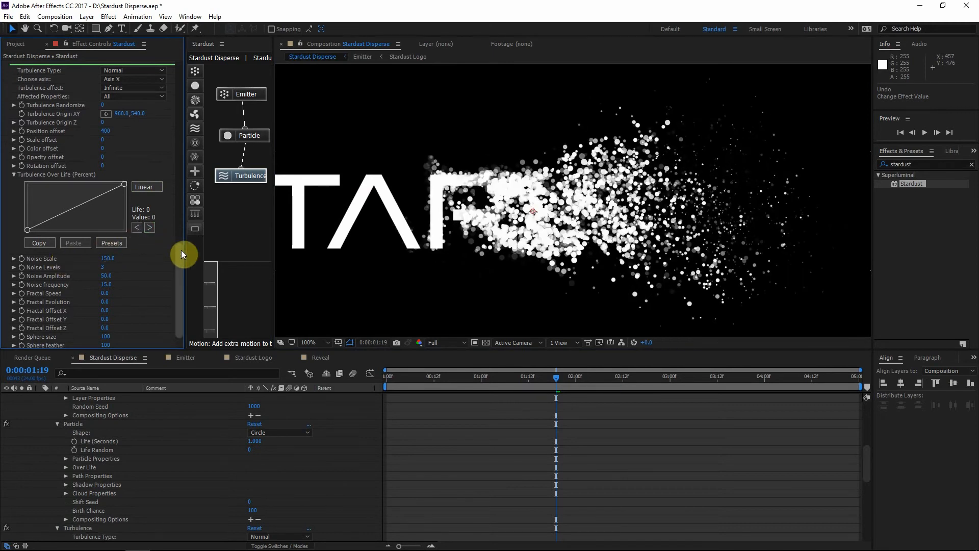
- Set the emitter's Size Z to 0
drag(182, 250, 149, 73)
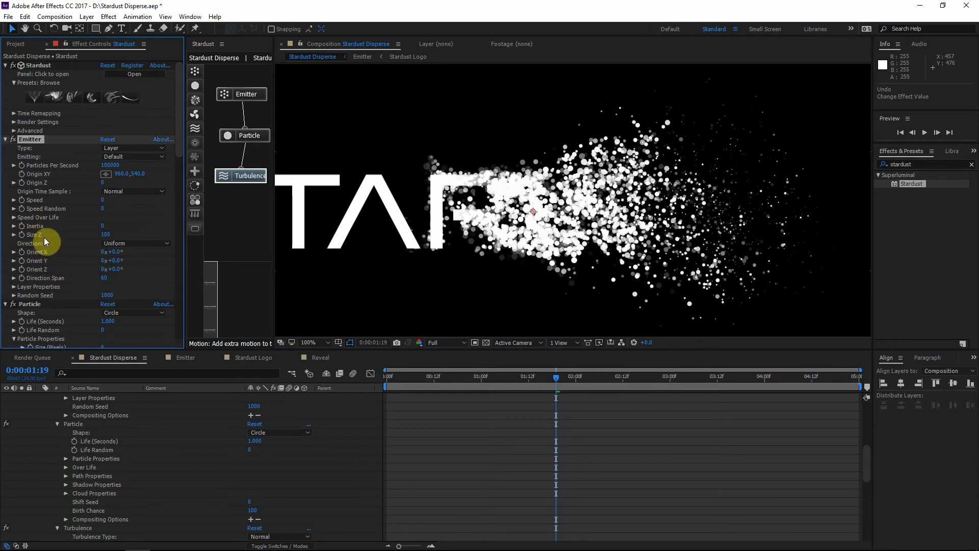
click(105, 235)
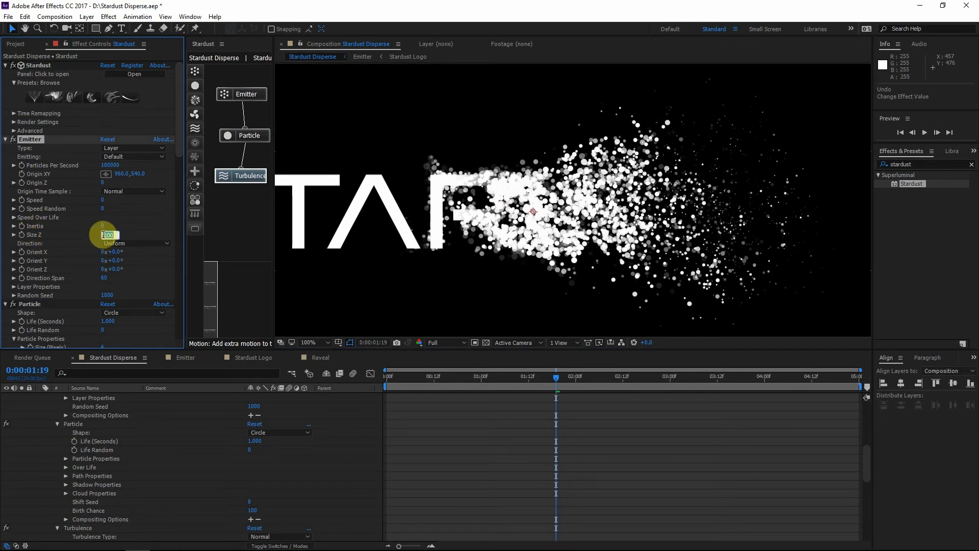
text(0)
key(Return)
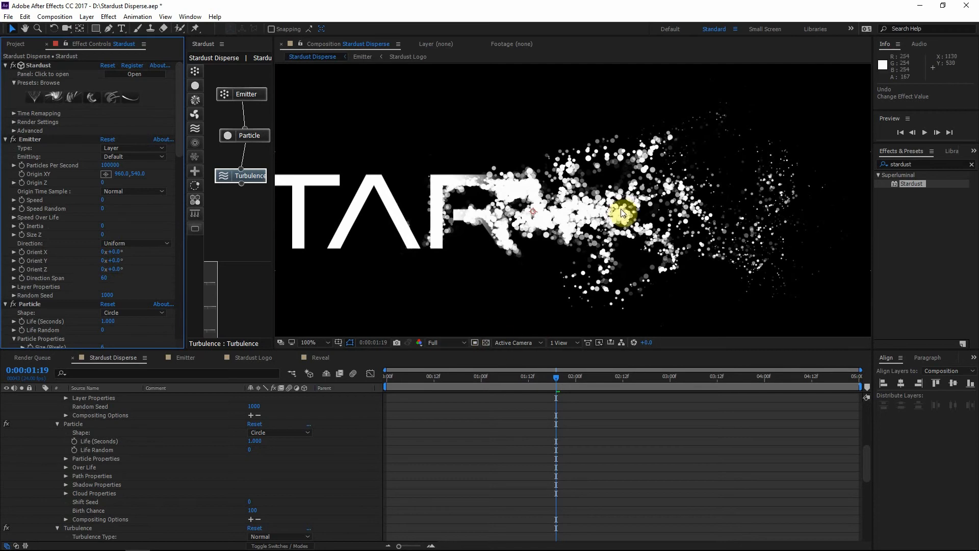
- Examine the dispersing particles up close and at several frames, ending at 0:00:01:13
scroll(620, 206, down, 2)
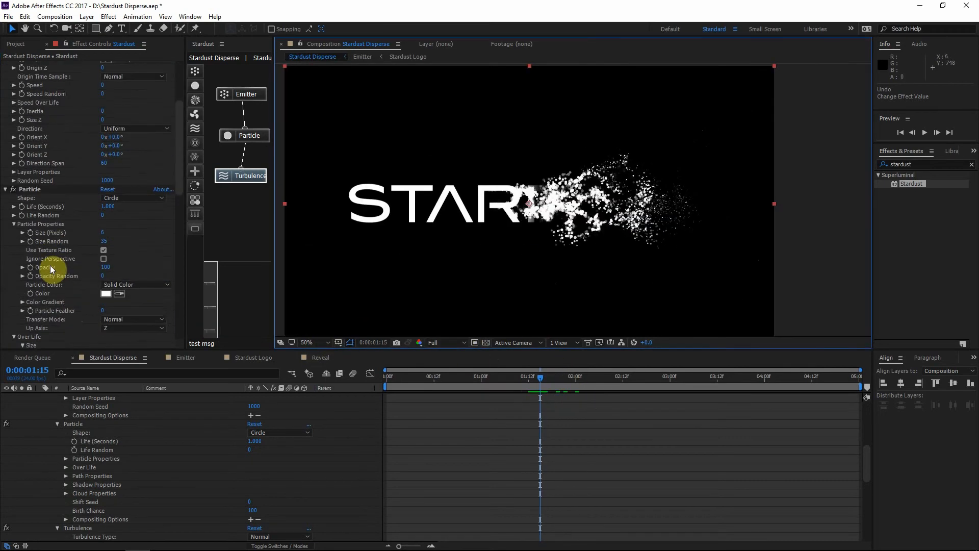
scroll(50, 265, down, 3)
scroll(573, 286, up, 4)
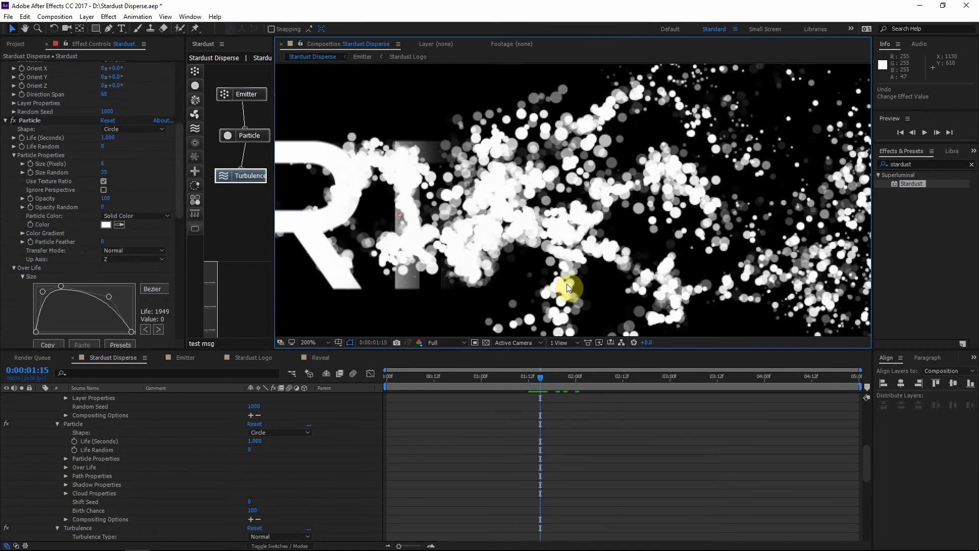
scroll(548, 265, down, 2)
drag(528, 382, 497, 383)
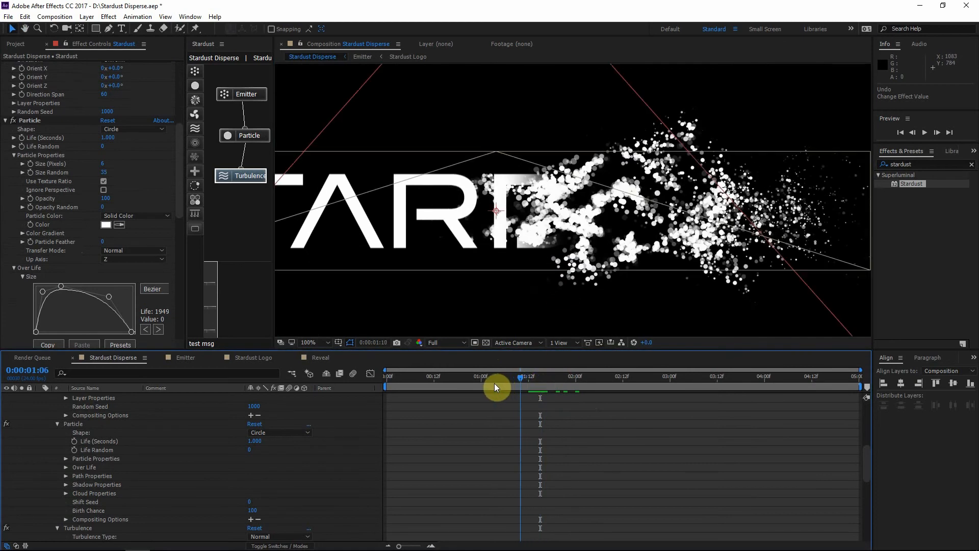
drag(516, 384, 532, 383)
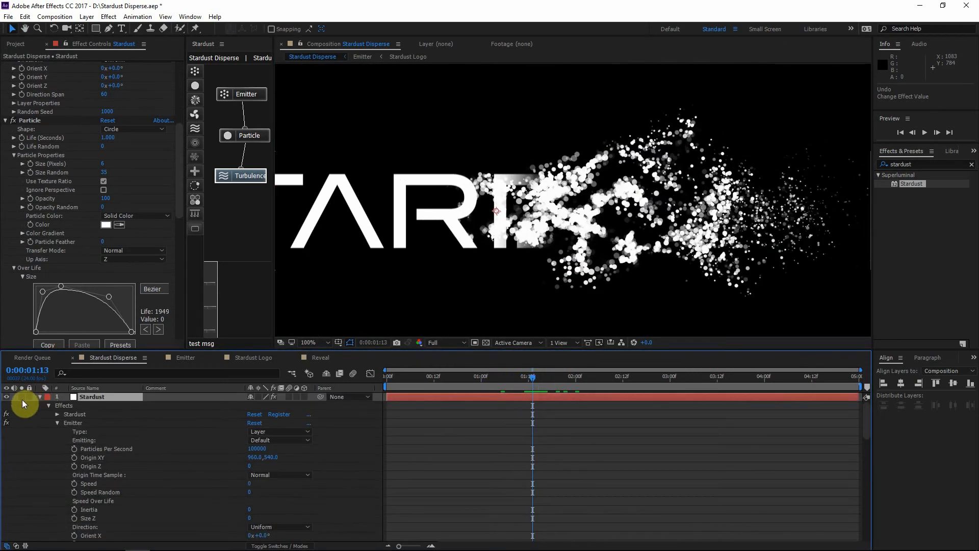
- Solo the Stardust layer and examine its particles alone around 0:00:01:14, along with the turbulence settings
click(22, 397)
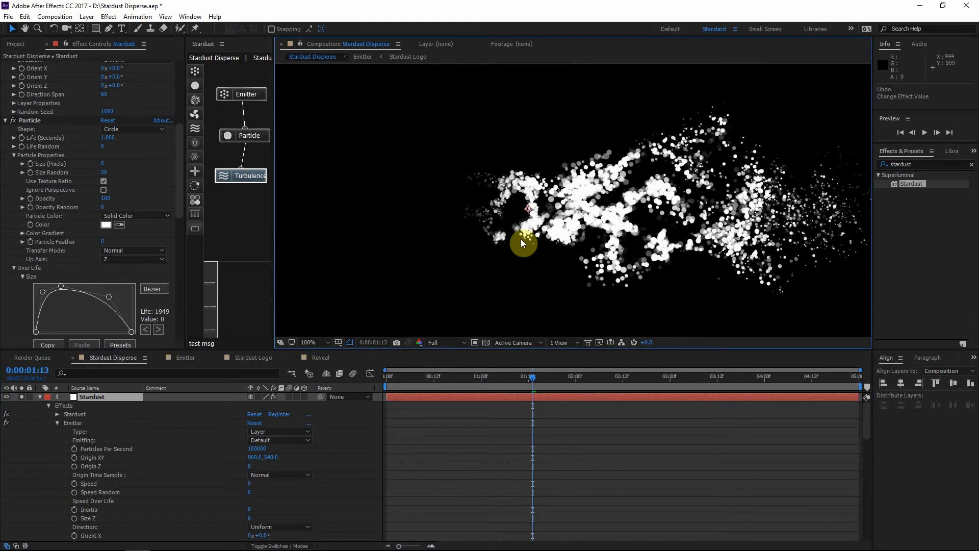
scroll(521, 239, down, 2)
click(541, 377)
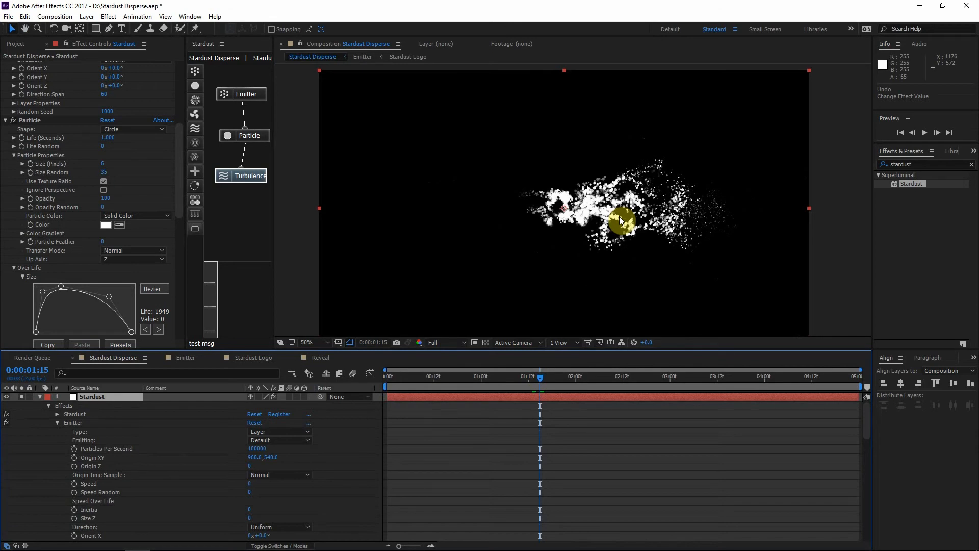
click(547, 378)
drag(546, 378, 536, 381)
drag(179, 168, 180, 285)
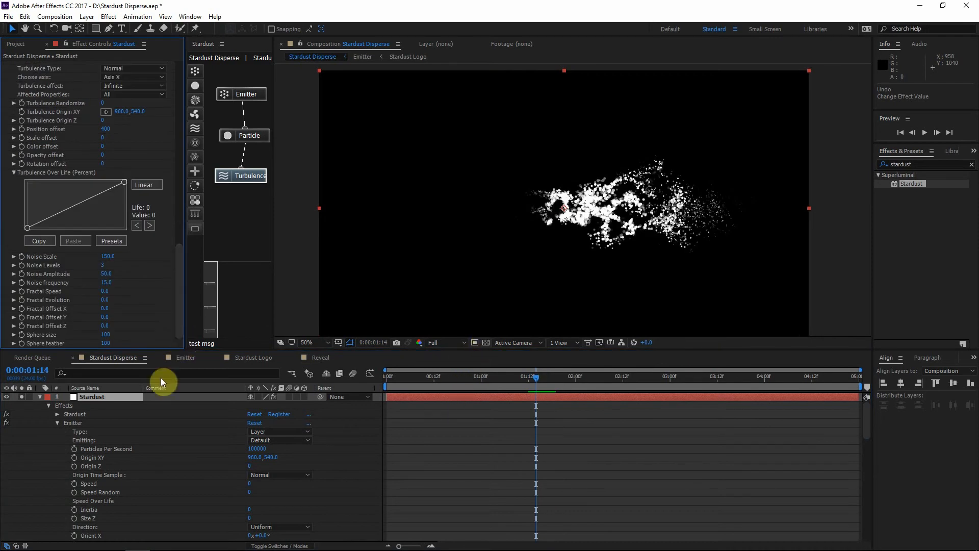
- Unsolo the Stardust layer, compare it with the logo's edge at 200%, and hide it to inspect the Reveal wipe
click(22, 397)
scroll(526, 250, up, 4)
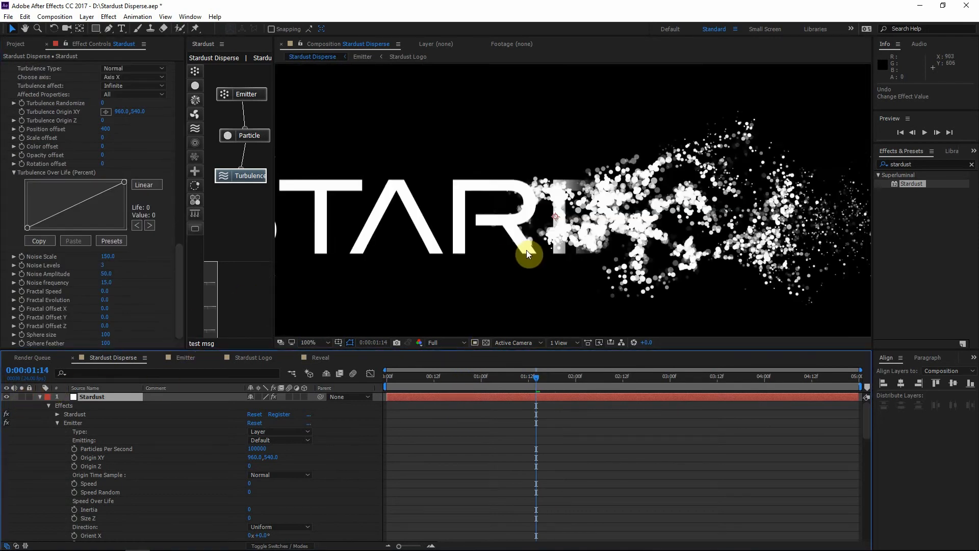
drag(555, 196, 538, 211)
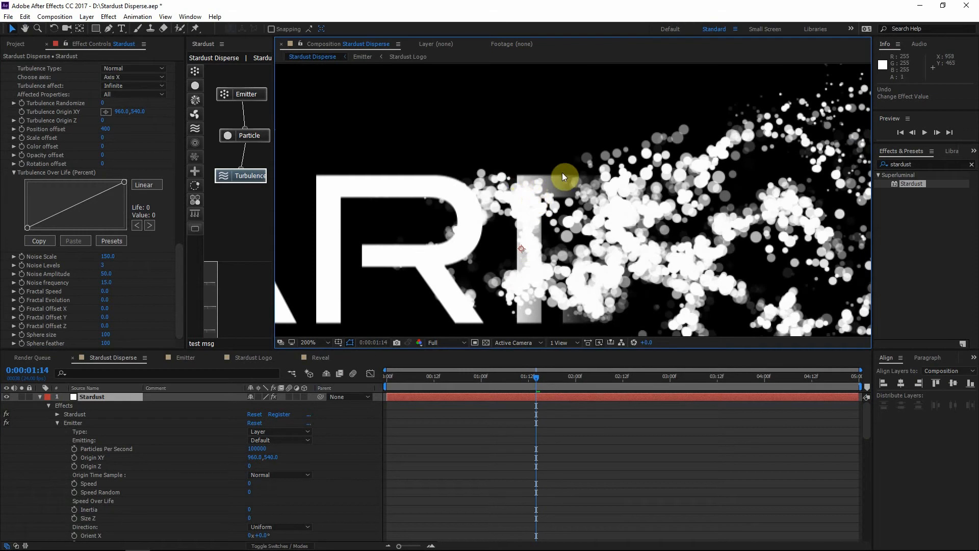
click(37, 396)
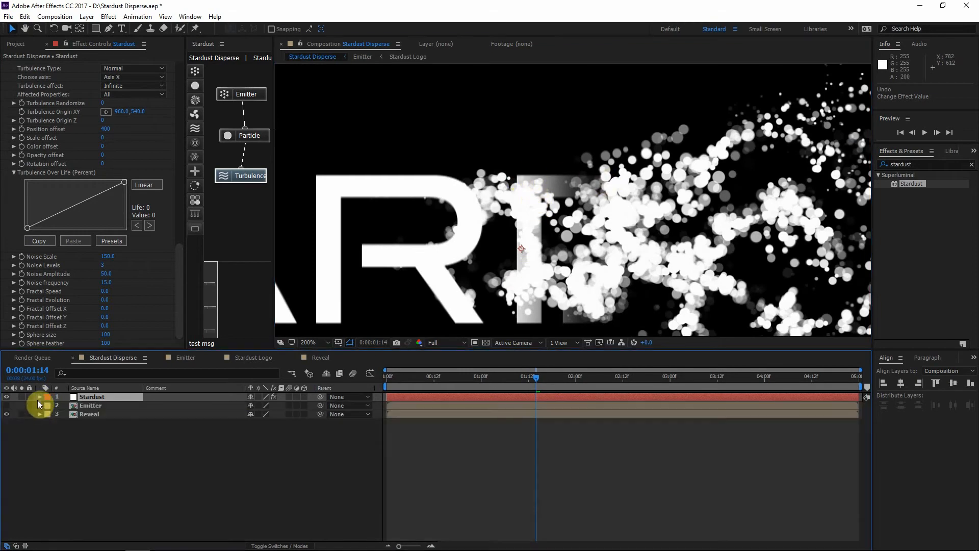
click(7, 398)
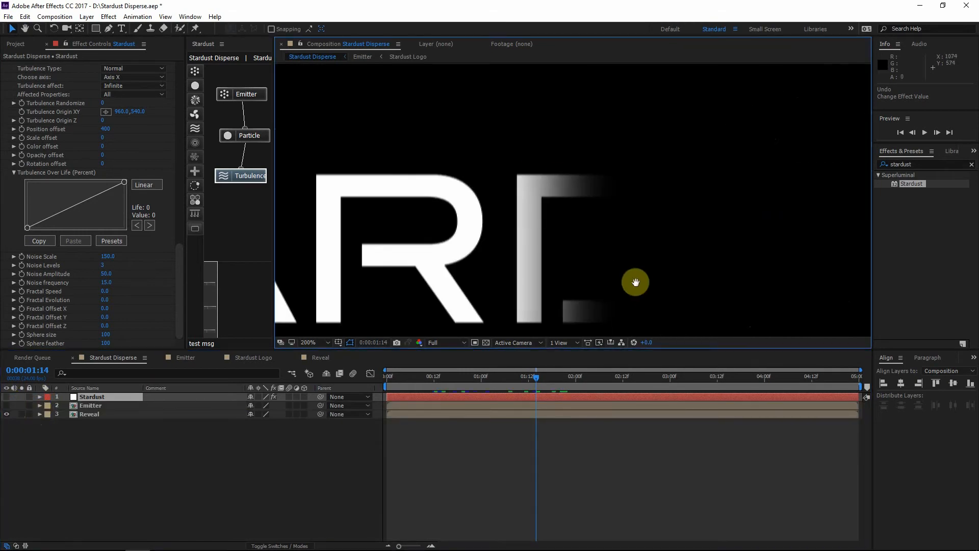
- Show the Stardust layer again and compare its particles with the Turbulence effect turned off and back on
drag(638, 285, 650, 242)
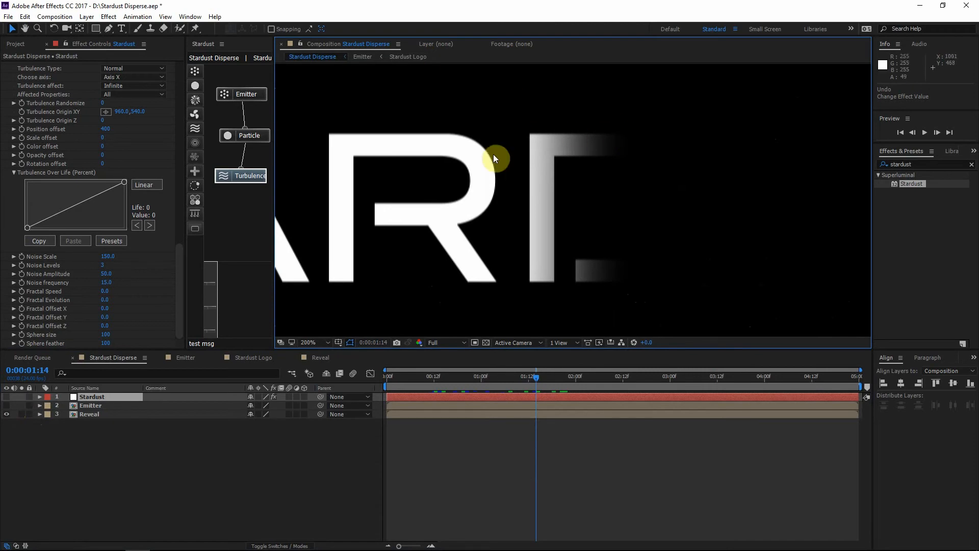
click(6, 398)
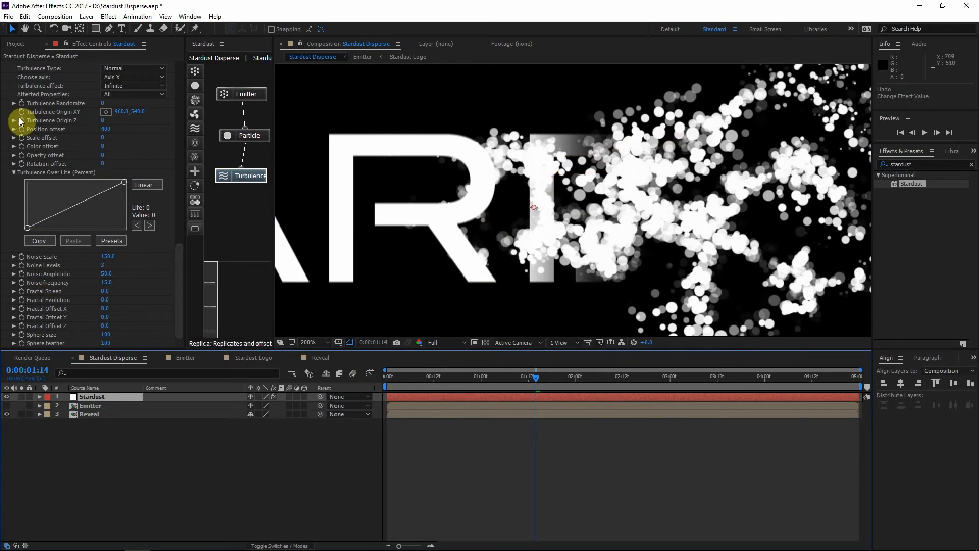
scroll(20, 121, up, 3)
click(15, 97)
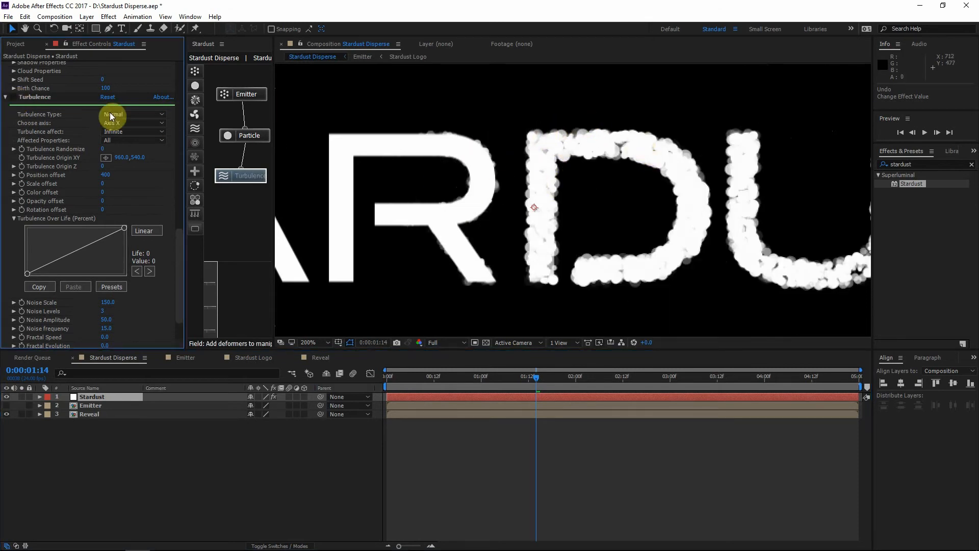
click(15, 96)
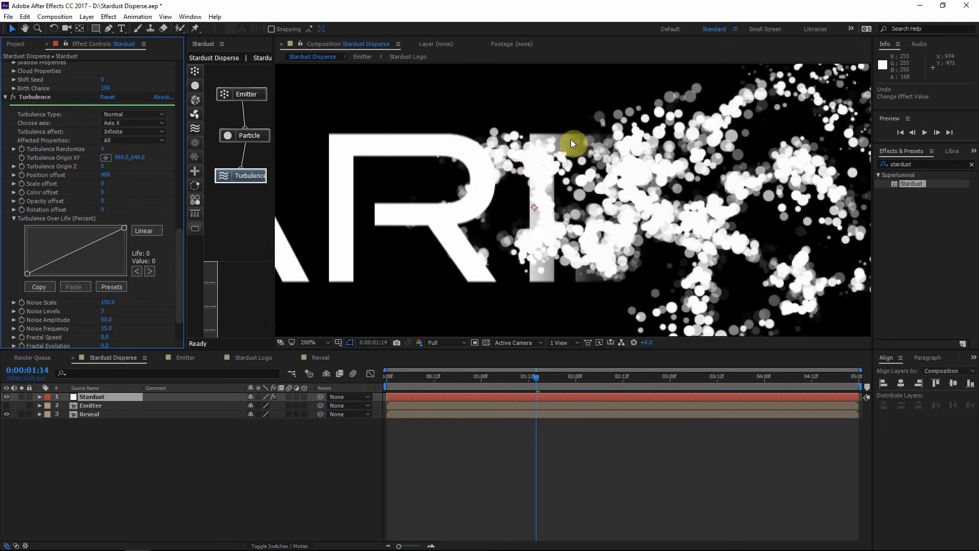
- Add points to the early part of the Turbulence Over Life curve to keep its start near zero, and set the curve to Bezier
scroll(603, 156, down, 1)
scroll(505, 176, up, 1)
drag(467, 163, 485, 194)
scroll(592, 194, down, 1)
scroll(639, 191, up, 1)
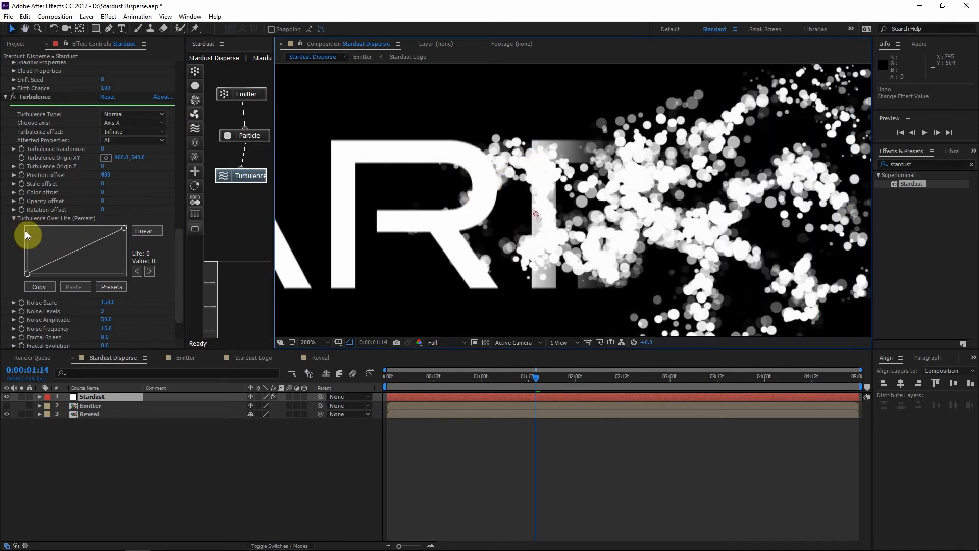
click(36, 274)
click(46, 269)
drag(47, 270, 48, 271)
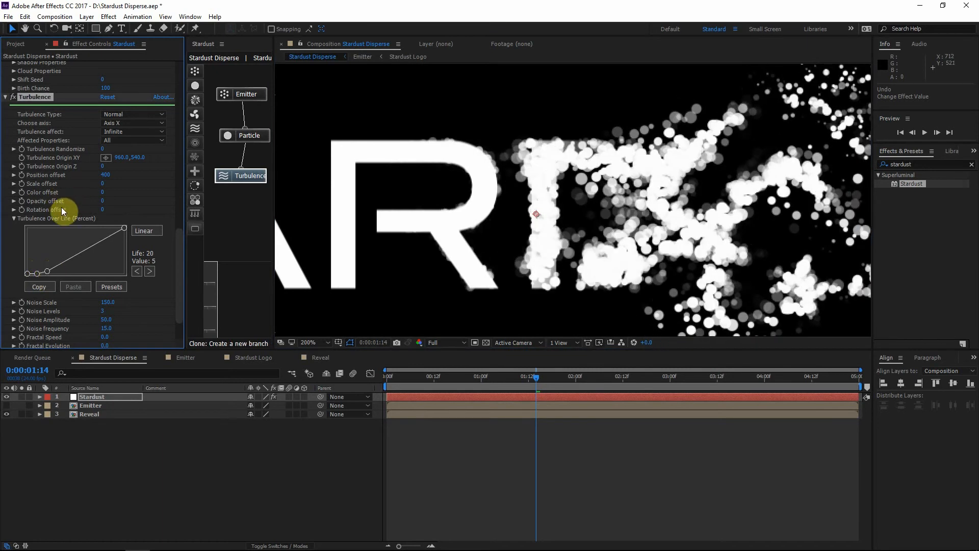
click(153, 228)
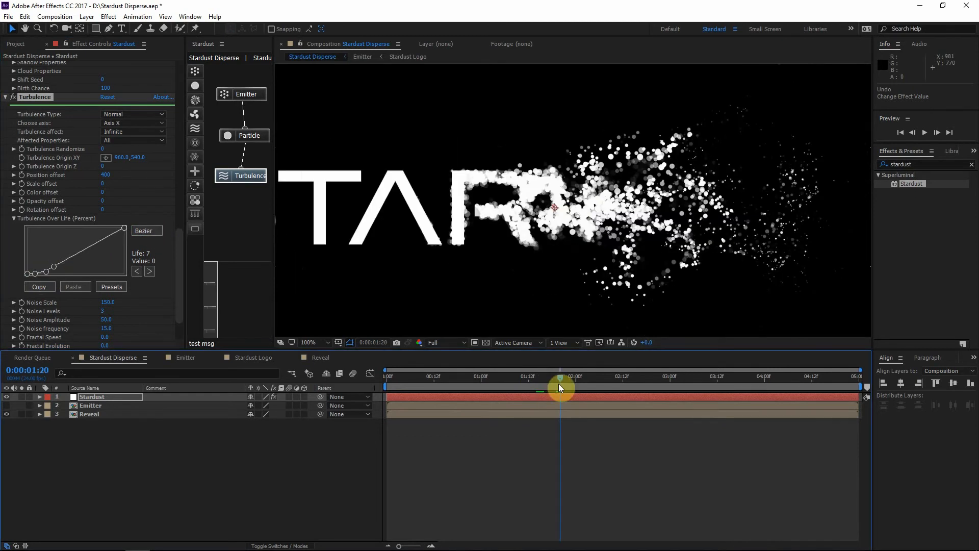
- Examine the dispersing logo at several frames from 0:00:01:20 to 0:00:02:03, both close up and fitted to the view
scroll(577, 213, down, 1)
drag(597, 218, 614, 220)
scroll(613, 219, up, 1)
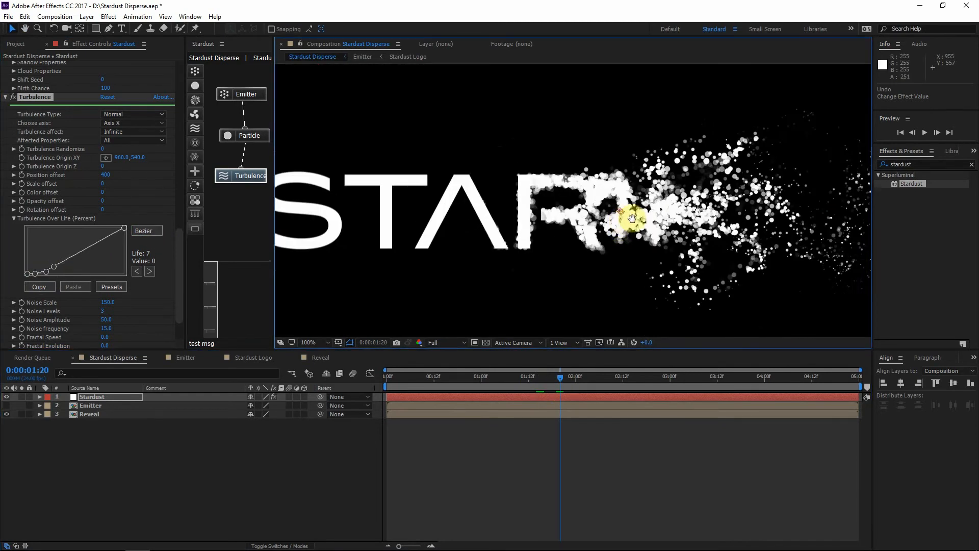
click(574, 380)
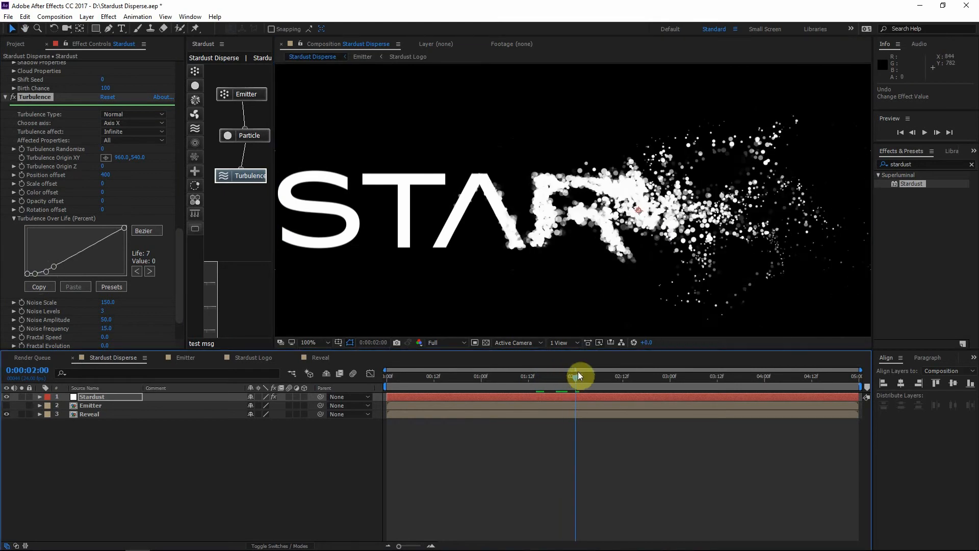
click(581, 381)
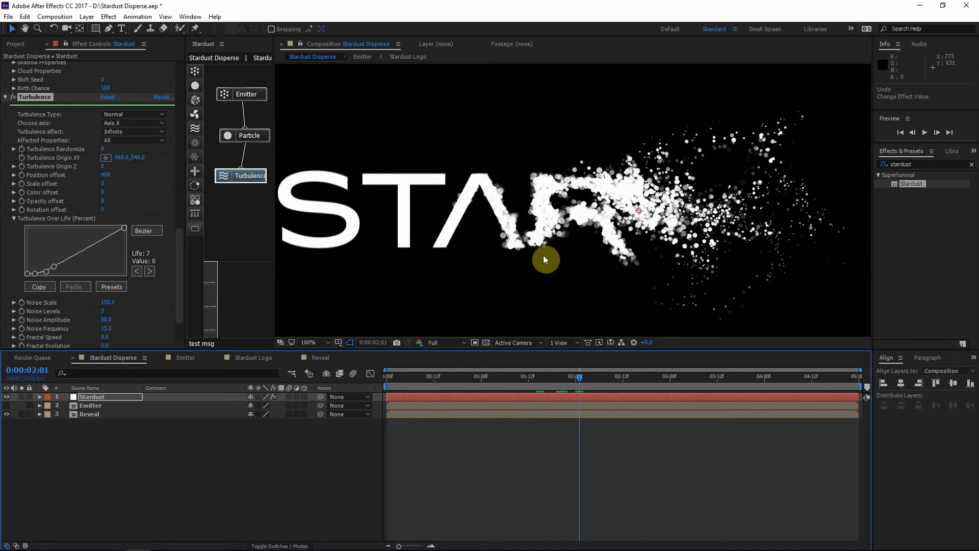
scroll(447, 202, down, 1)
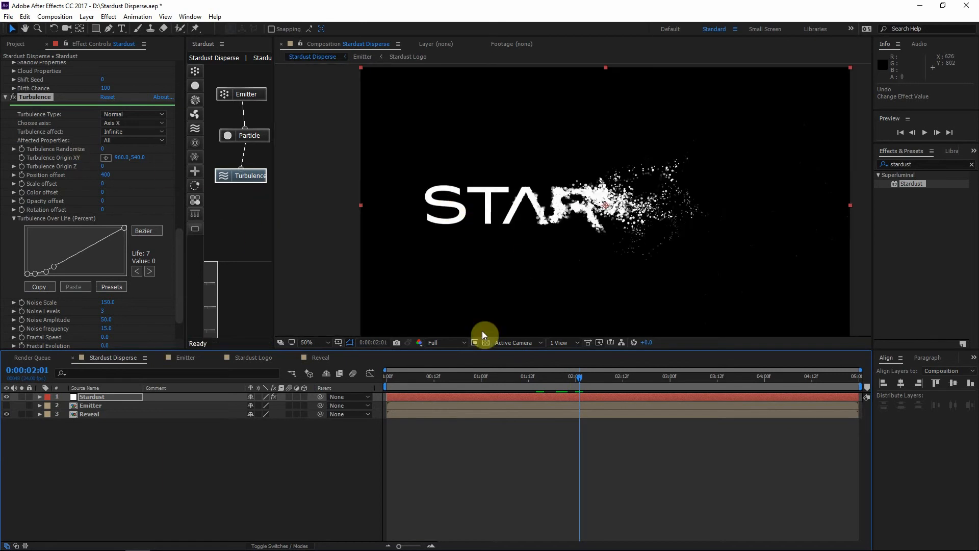
click(307, 342)
click(307, 355)
drag(563, 381, 589, 378)
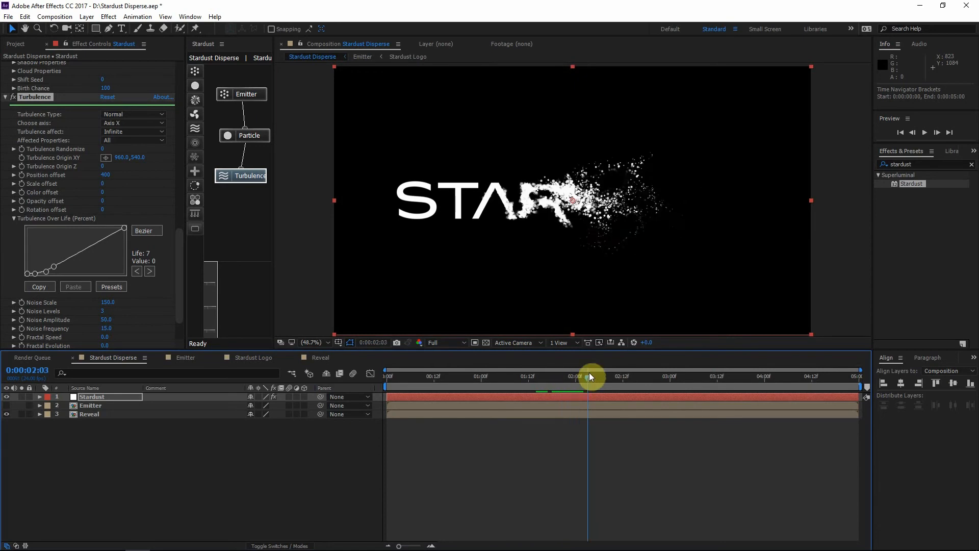
- Inspect the breaking letter edges at 0:00:02:03, comparing the close-up at 100% with the wider 50% view
scroll(681, 241, up, 2)
scroll(681, 240, down, 1)
scroll(681, 240, up, 1)
drag(682, 241, 666, 230)
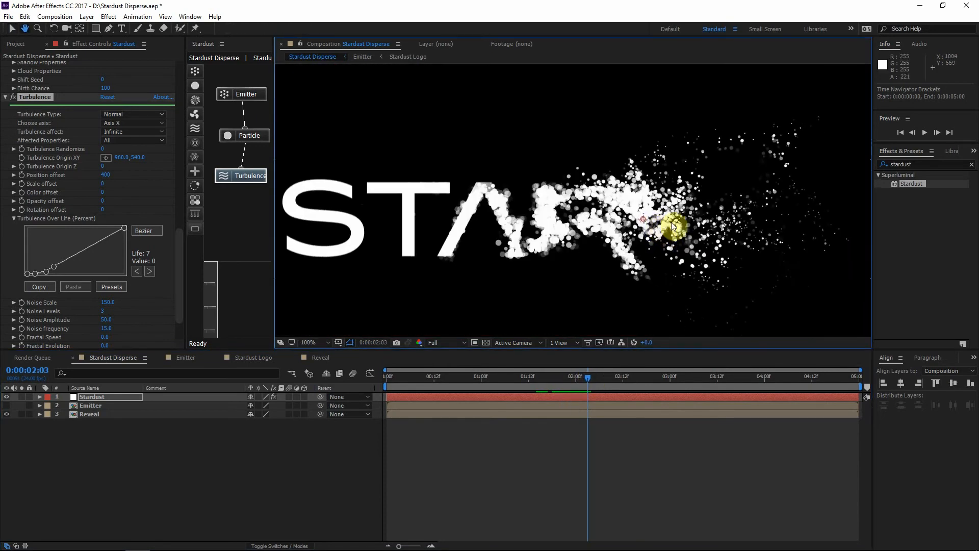
key(comma)
key(comma)
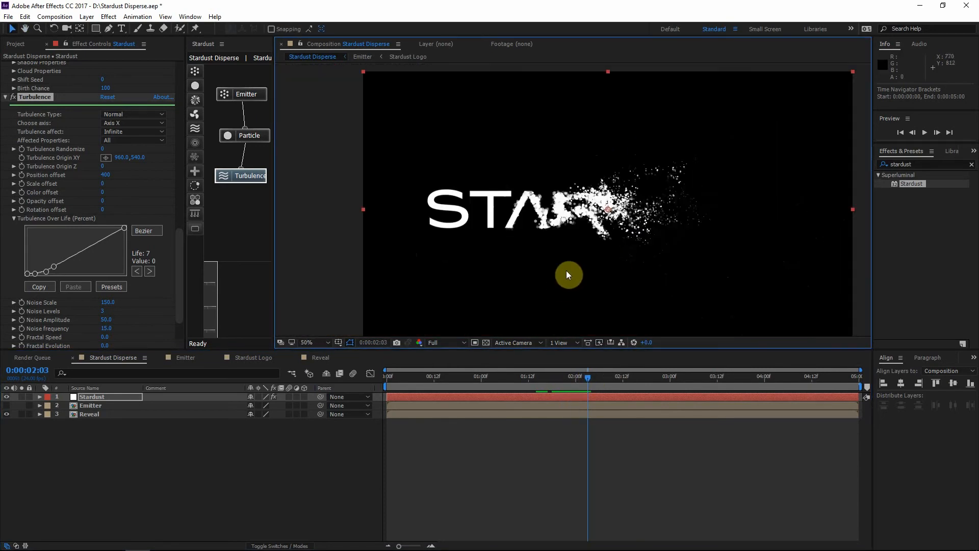
key(period)
key(period)
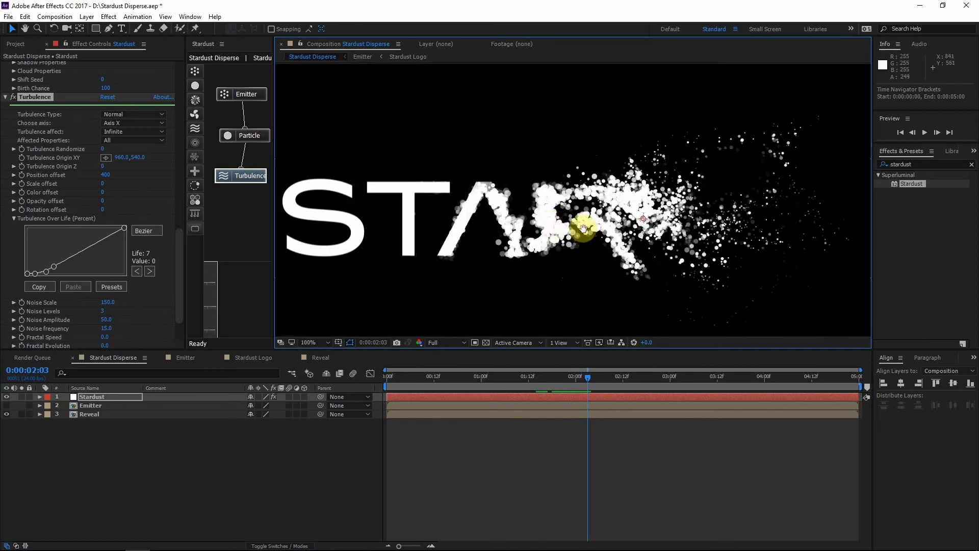
drag(583, 229, 595, 223)
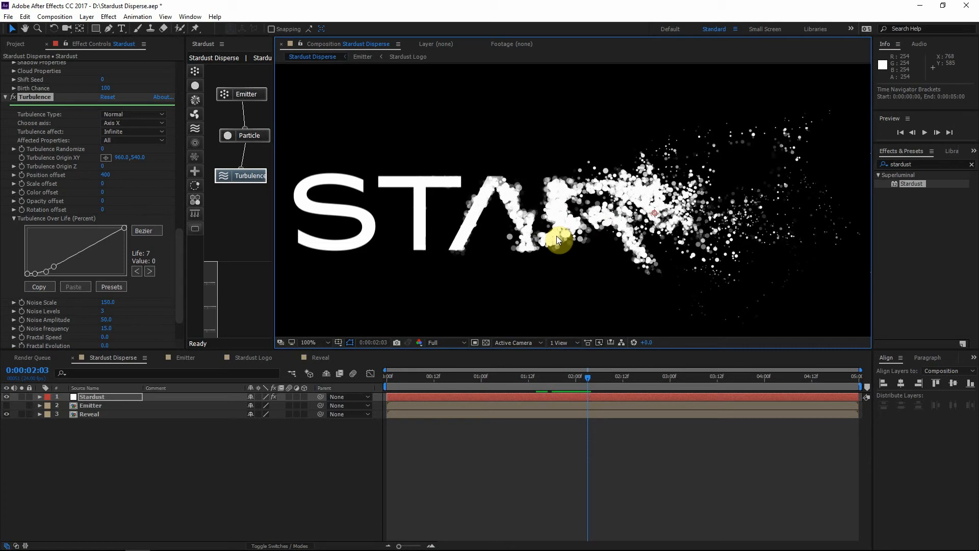
scroll(491, 251, down, 1)
scroll(492, 252, up, 1)
drag(500, 249, 518, 264)
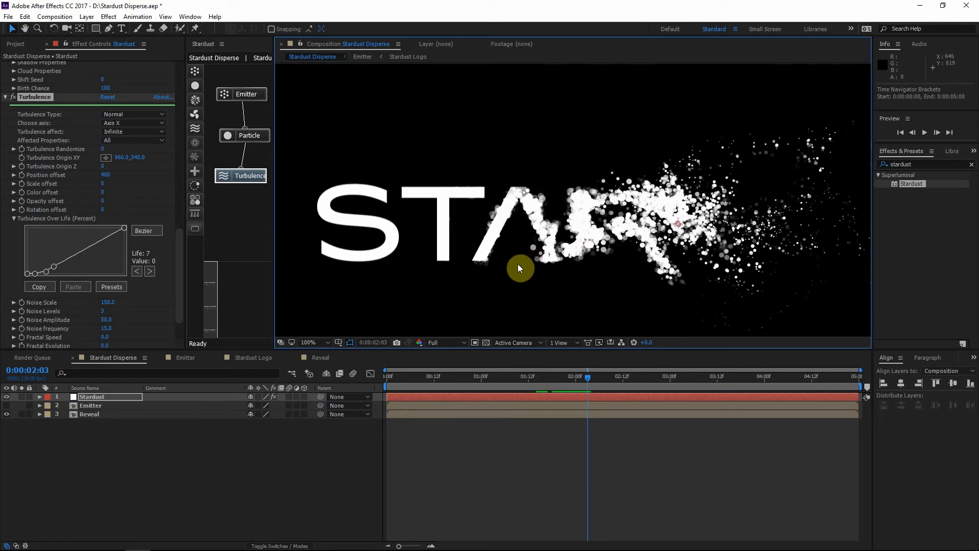
- Open the Emitter composition and compare its matted logo letters at 0:00:02:03 with the particles in Stardust Disperse
double_click(94, 403)
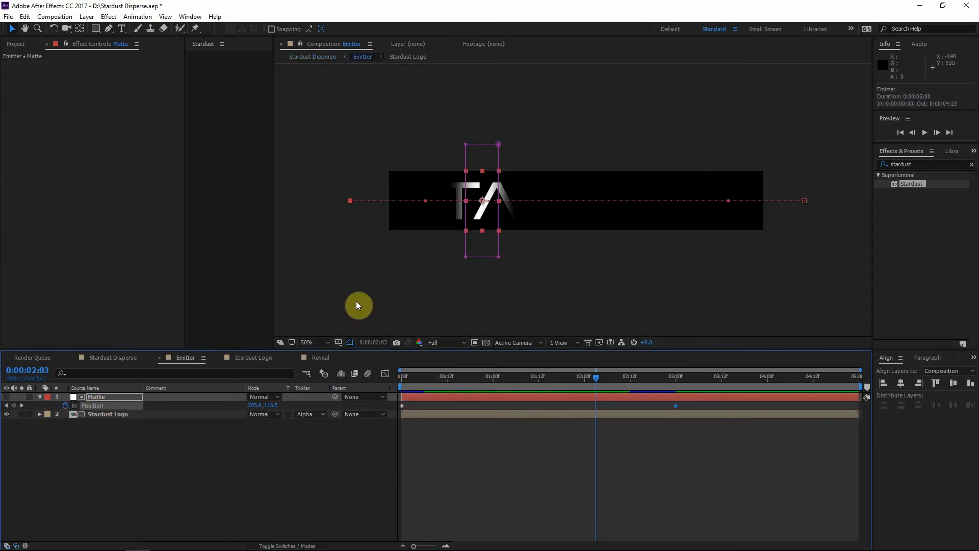
key(period)
drag(505, 274, 616, 269)
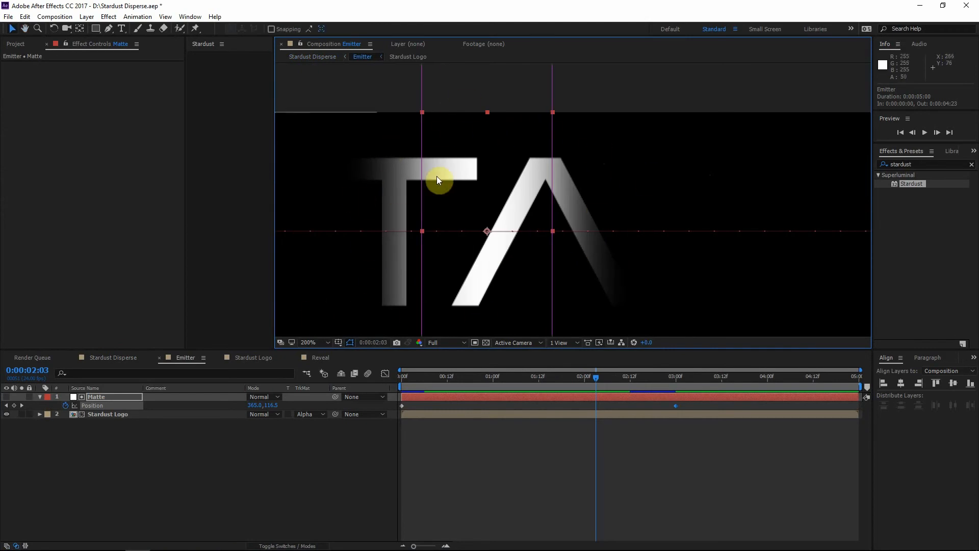
click(306, 57)
click(590, 218)
click(362, 57)
click(101, 440)
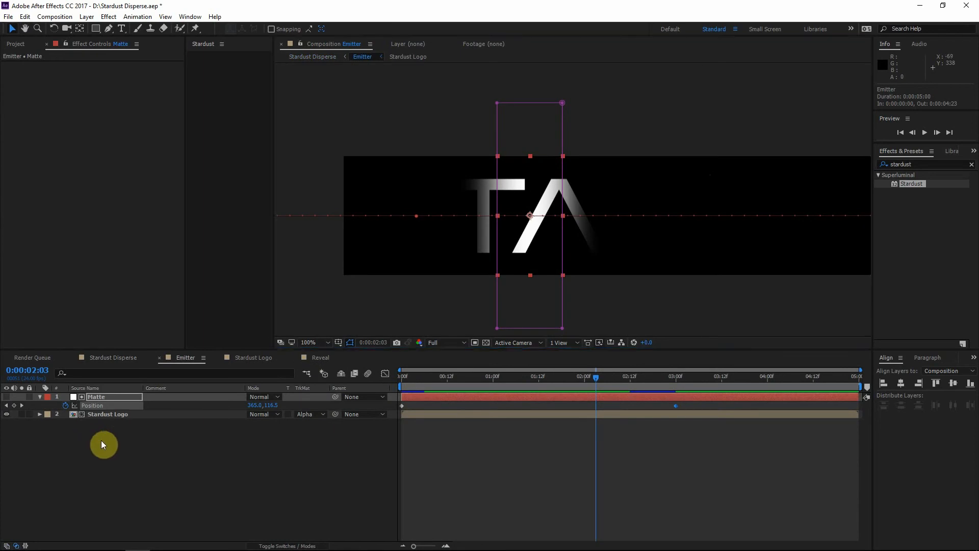
- Open the Stardust Logo composition and add a white 1468 x 233 px solid named Color Map above the logo
double_click(100, 414)
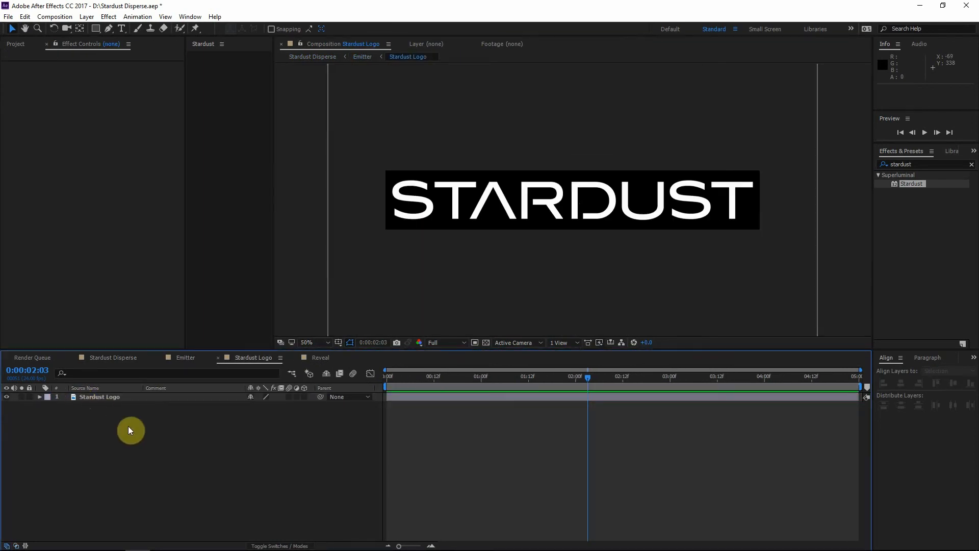
click(117, 398)
key(ctrl+y)
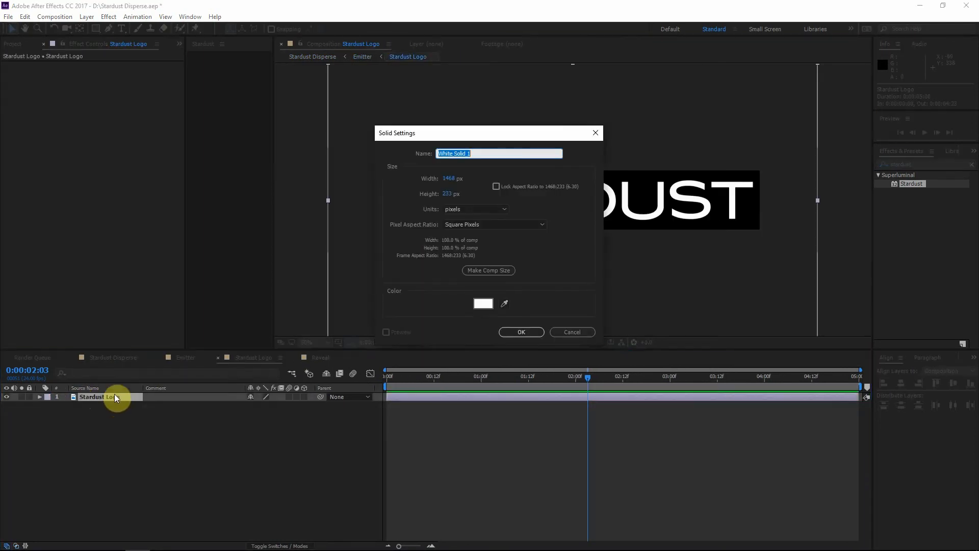
text(Color Map)
key(Return)
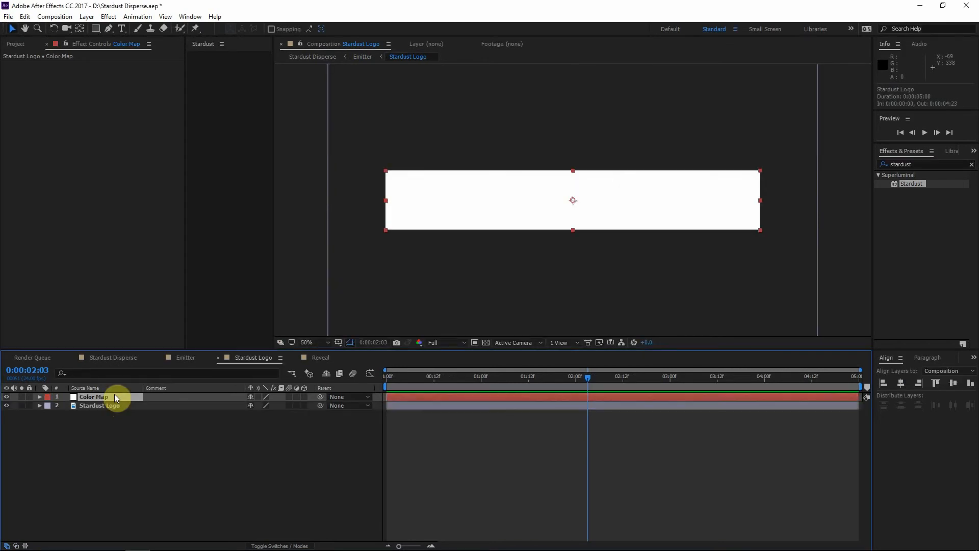
- Apply the Fractal Noise effect to the Color Map solid and inspect the pattern at 100%
click(928, 164)
text(frac)
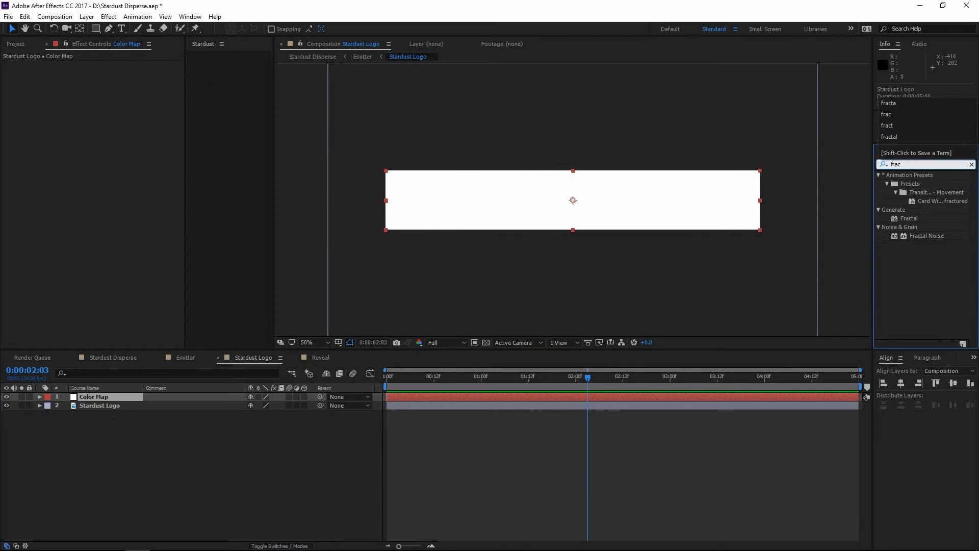
double_click(931, 236)
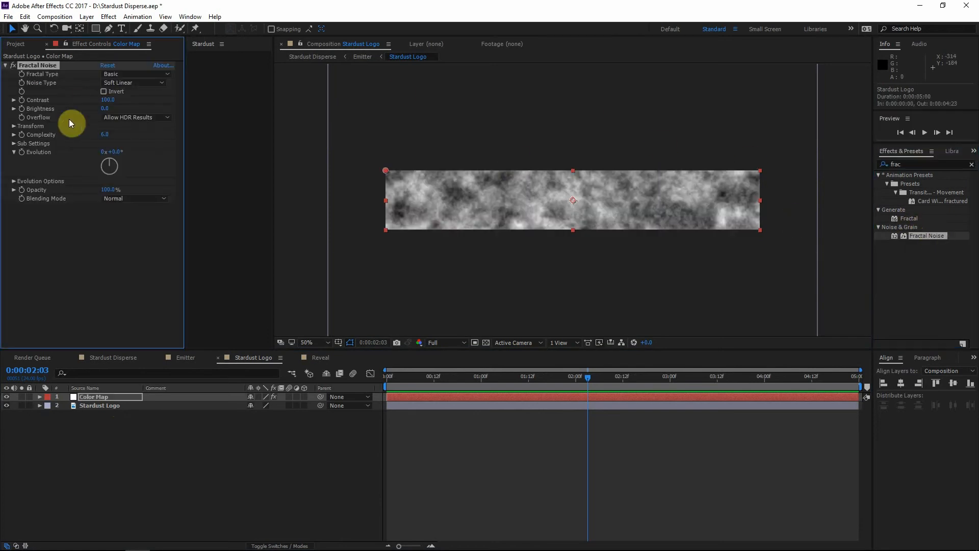
scroll(559, 302, up, 2)
scroll(571, 285, down, 1)
scroll(551, 278, up, 1)
drag(551, 278, 544, 279)
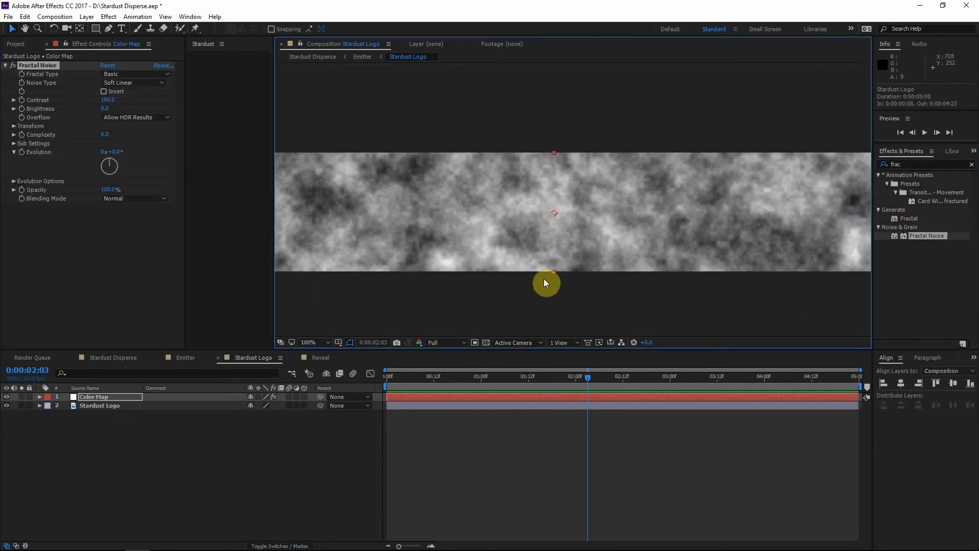
- Set the Fractal Noise's Fractal Type to Turbulent Smooth, Noise Type to Block and Evolution to 294°
click(124, 82)
click(124, 75)
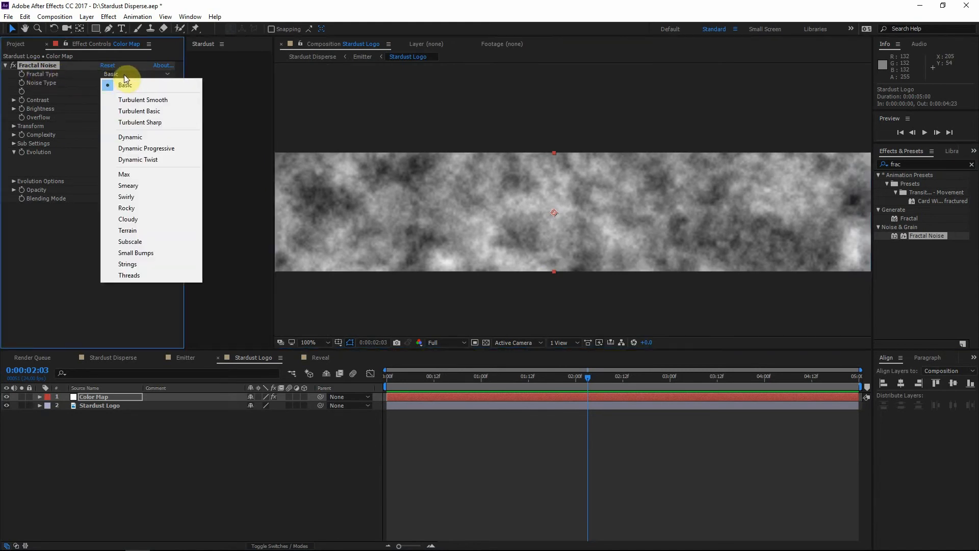
click(142, 101)
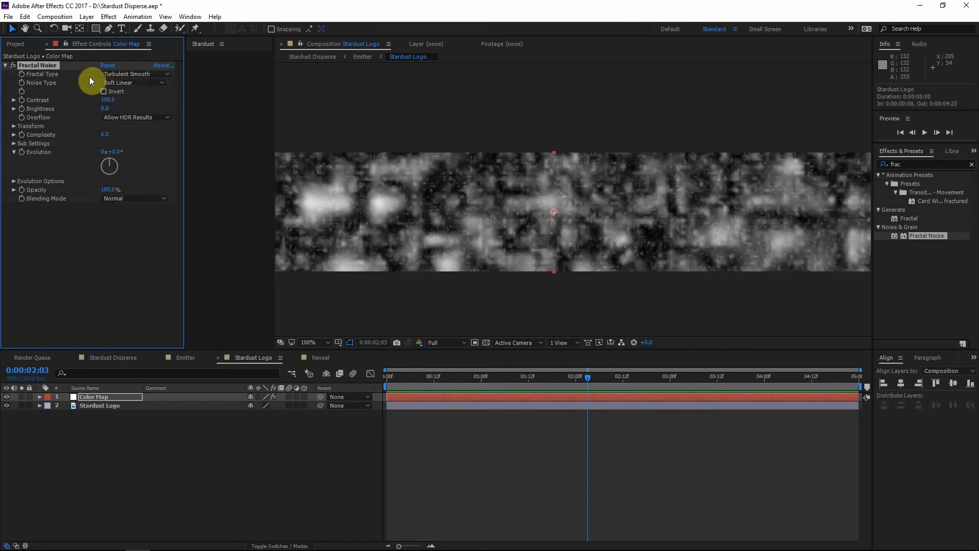
click(122, 83)
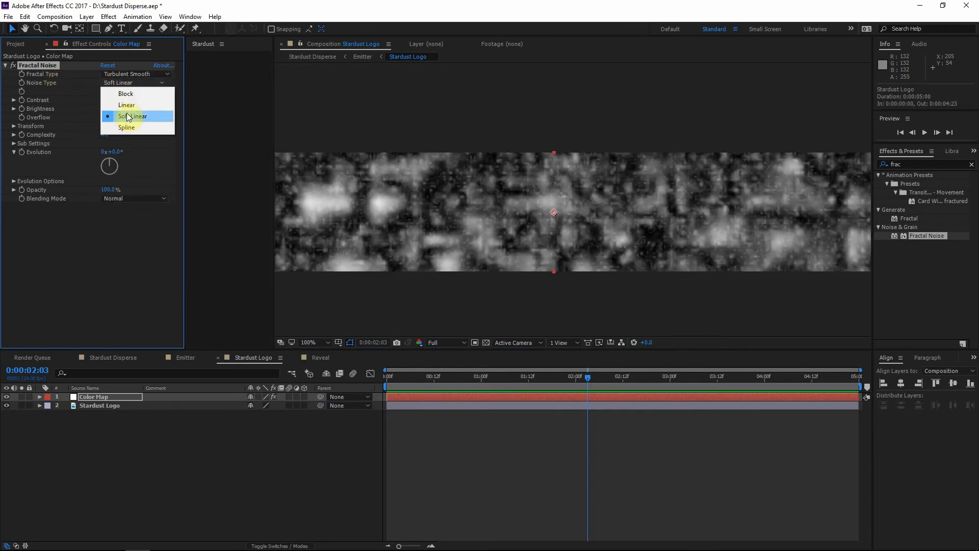
click(128, 93)
scroll(727, 265, down, 2)
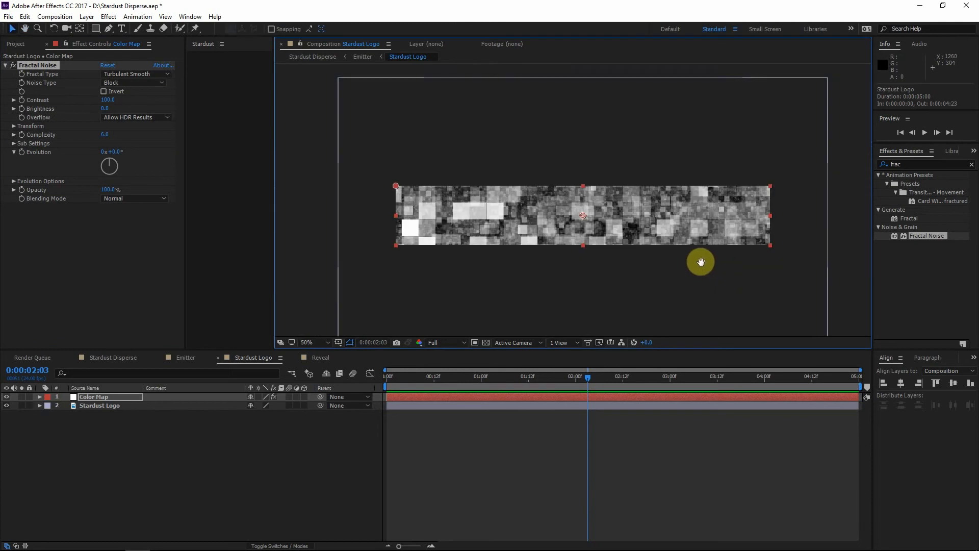
drag(109, 151, 258, 151)
scroll(619, 299, up, 2)
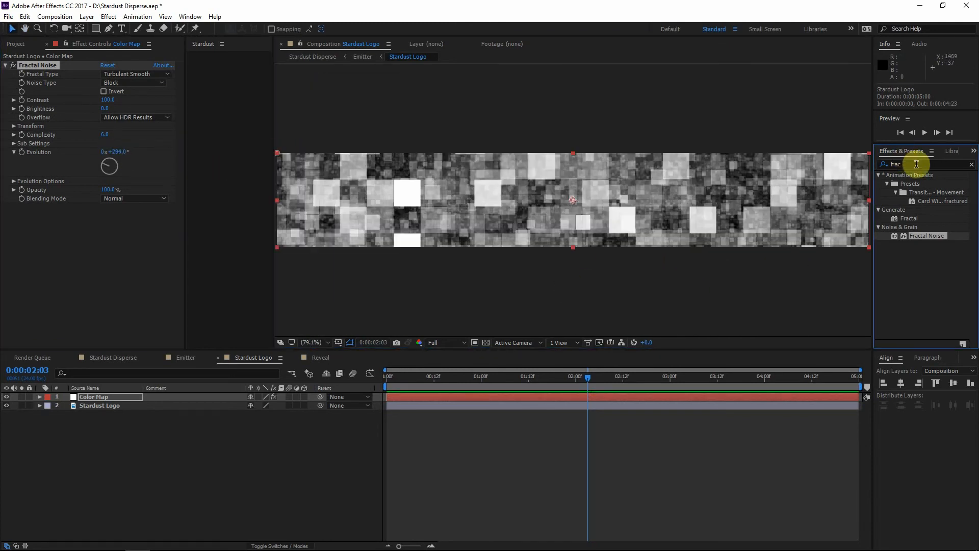
- Apply the Tritone effect to Color Map, placed after Fractal Noise
click(903, 163)
text(trit)
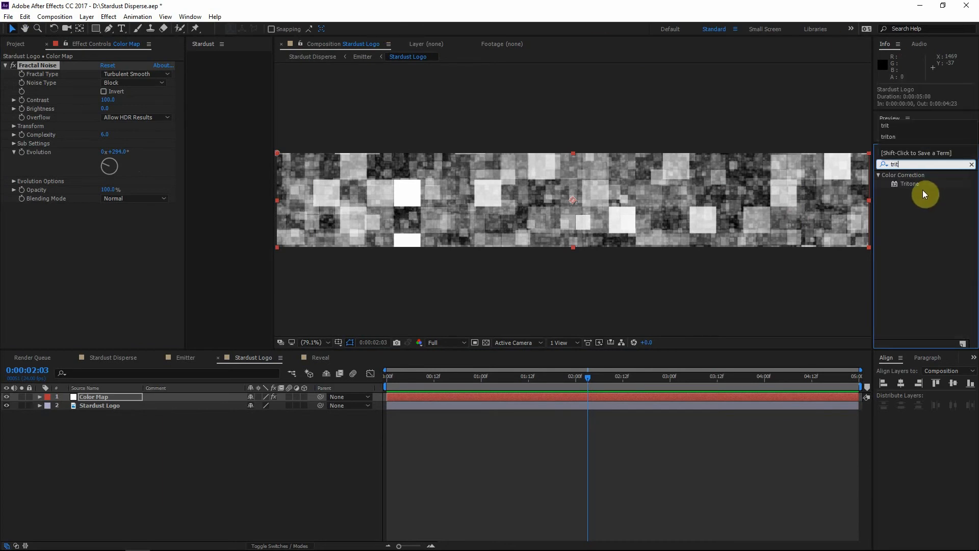
drag(918, 187, 109, 245)
drag(485, 219, 534, 227)
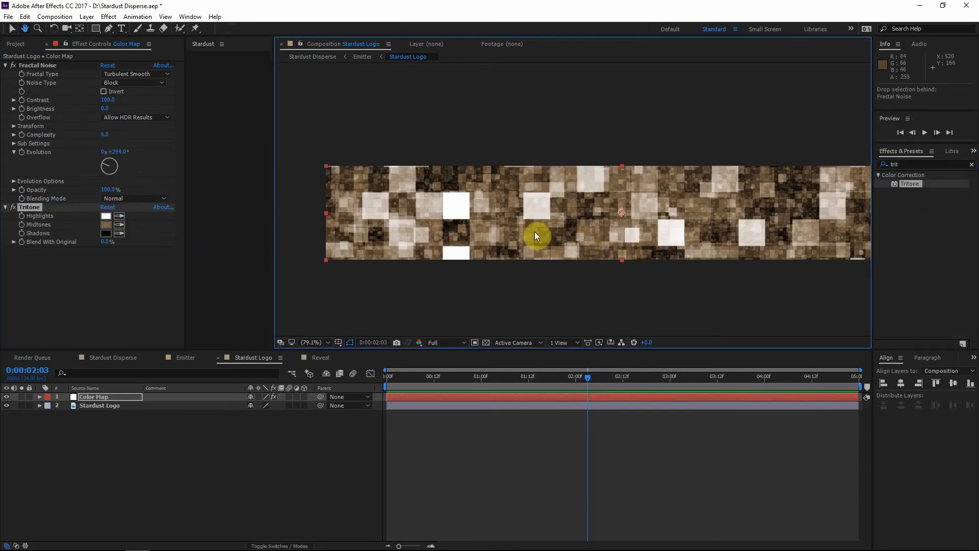
- Set the Tritone effect's Shadows color to a vivid blue-violet, 3C00FF
click(106, 233)
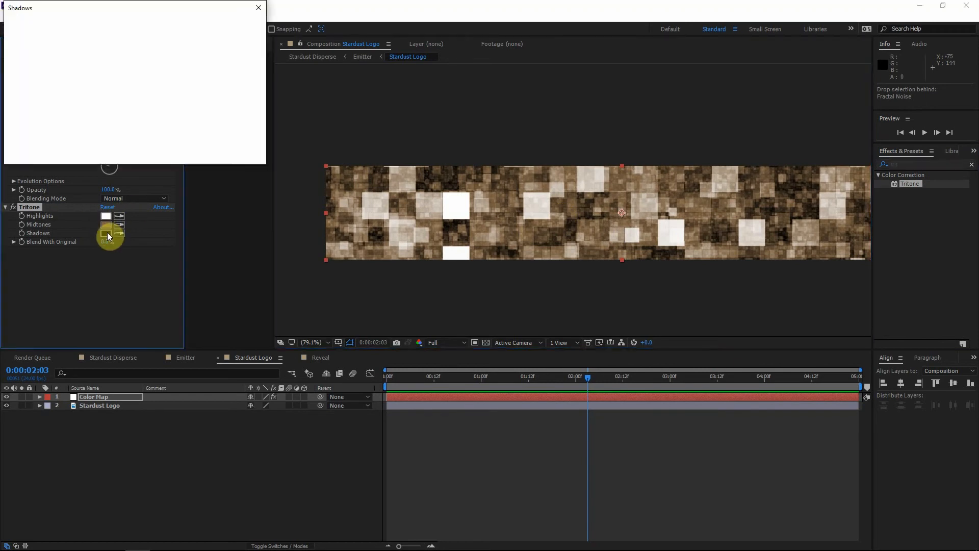
drag(162, 57, 148, 9)
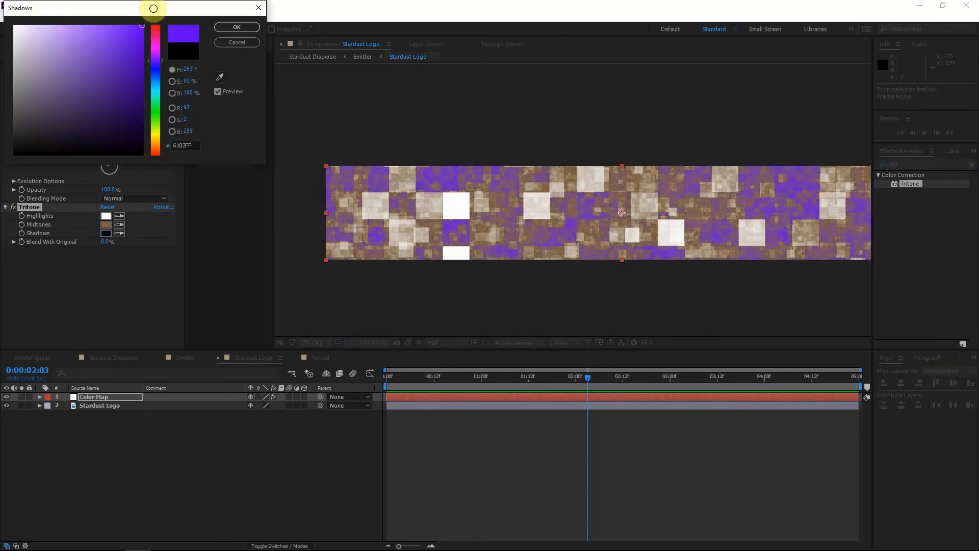
drag(157, 59, 162, 63)
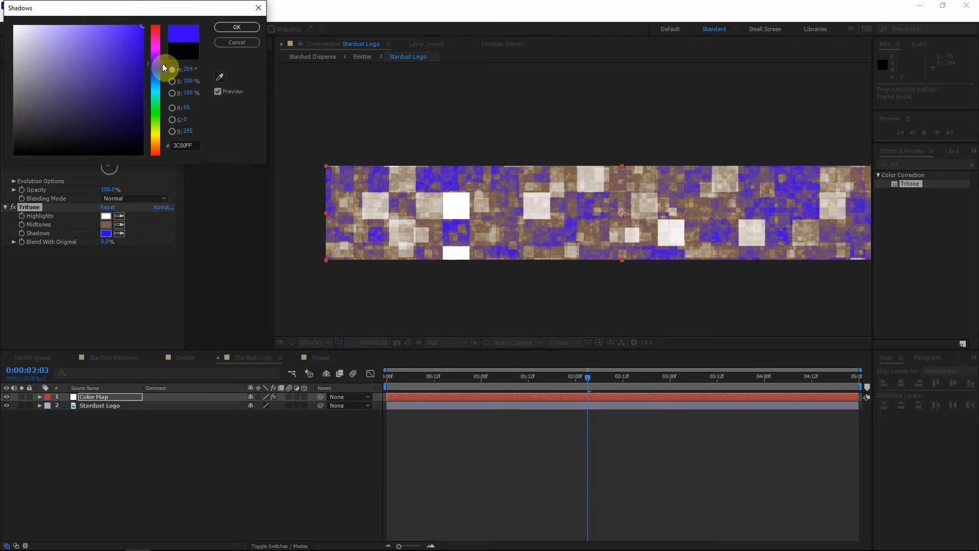
click(238, 27)
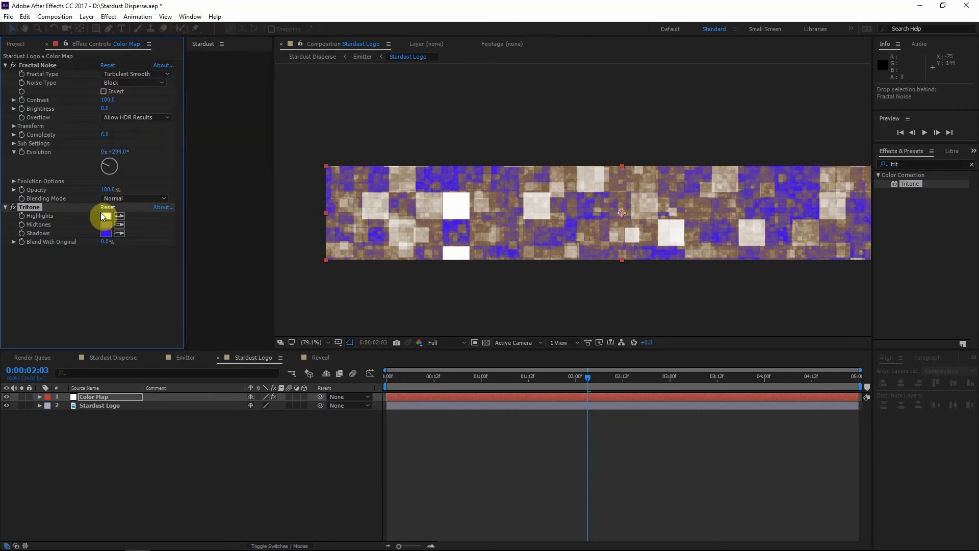
- Set the Tritone effect's Highlights color to a bright azure blue, about 007EFF
click(107, 215)
click(159, 77)
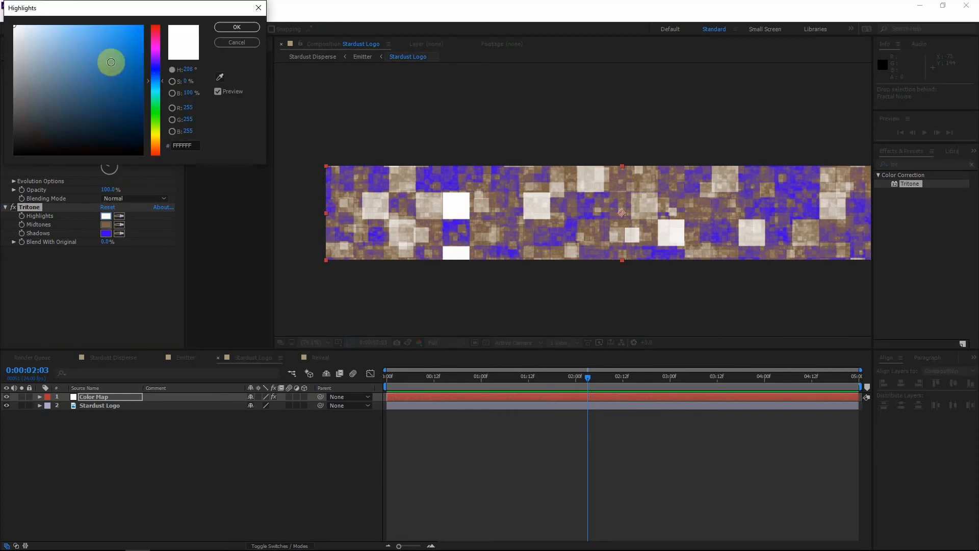
drag(110, 62, 127, 5)
click(164, 80)
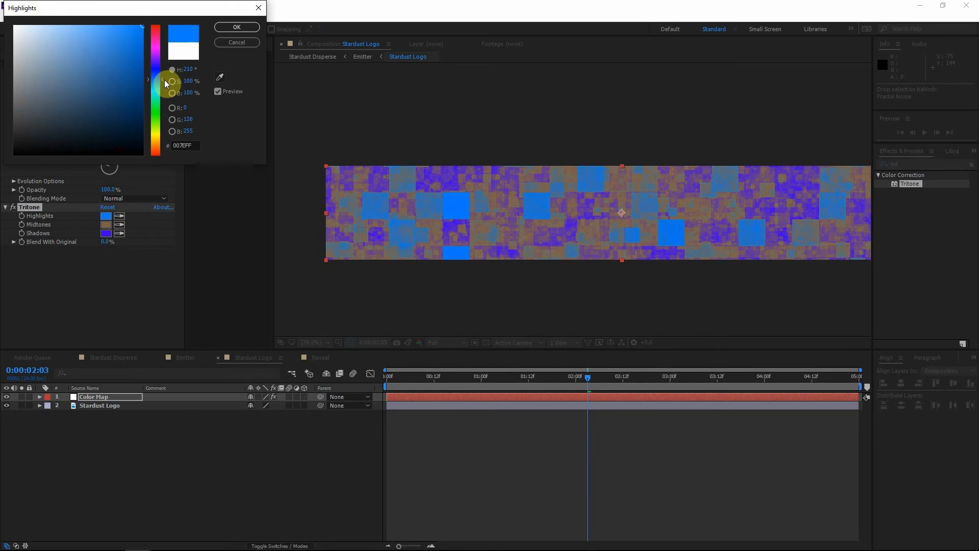
click(164, 79)
click(237, 28)
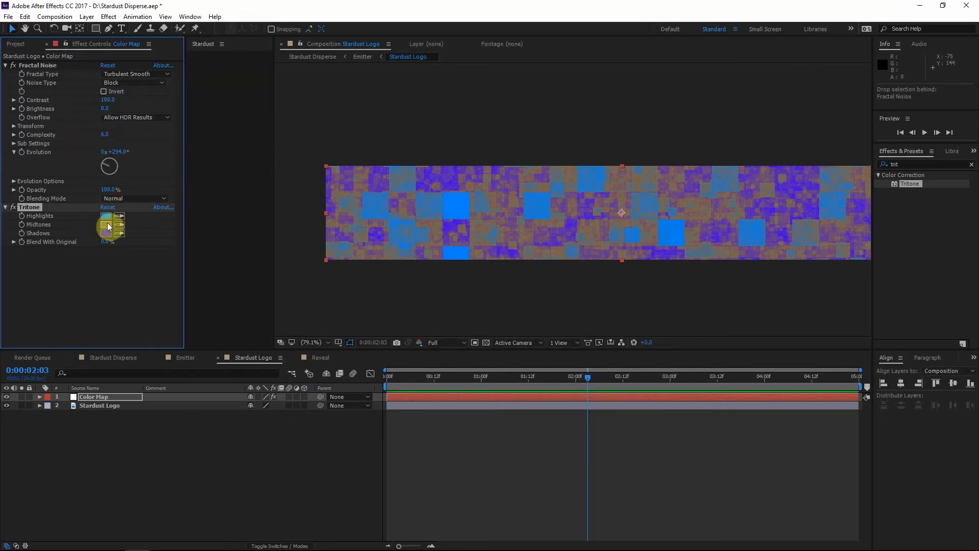
- Set the Tritone effect's Midtones color to a medium blue between the highlight and shadow colors, and move the time to 0:00:02:05
click(106, 225)
click(158, 66)
drag(158, 72, 146, 72)
click(113, 59)
click(237, 27)
drag(599, 383, 595, 385)
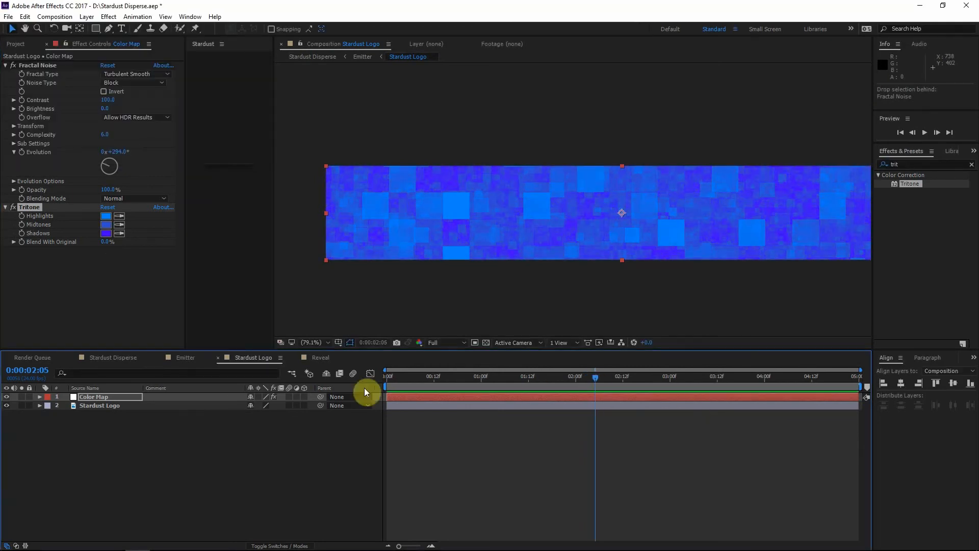
- Duplicate the Color Map layer and remove the Tritone effect from the upper copy
click(105, 399)
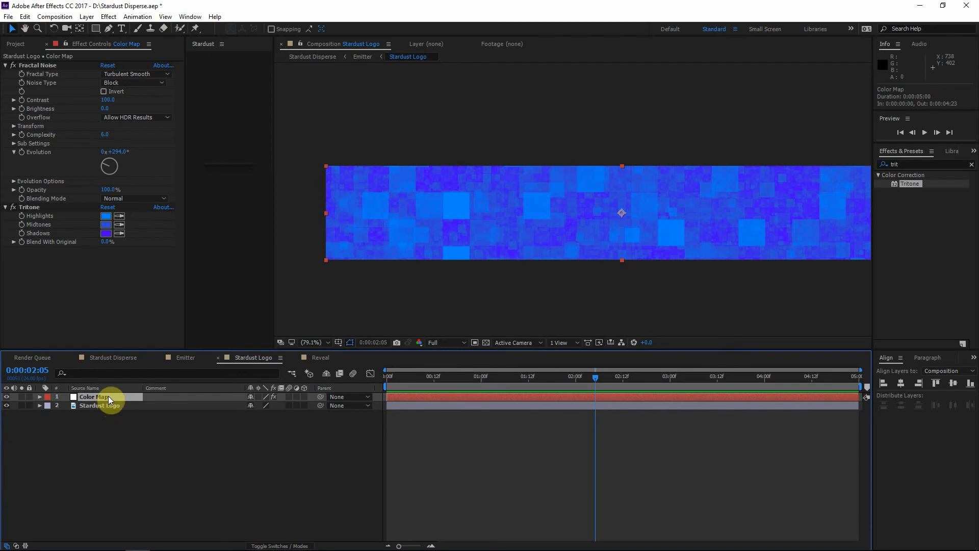
key(ctrl+d)
click(36, 207)
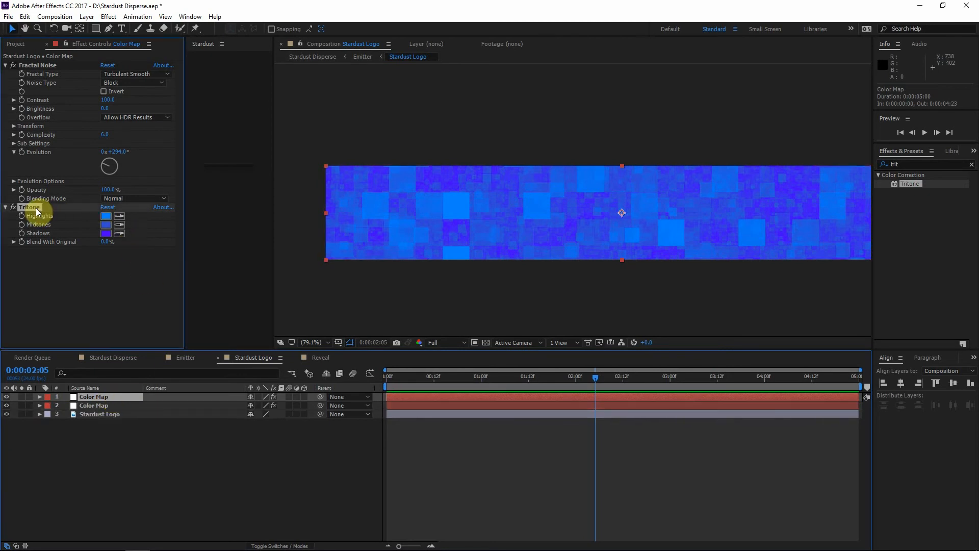
key(Delete)
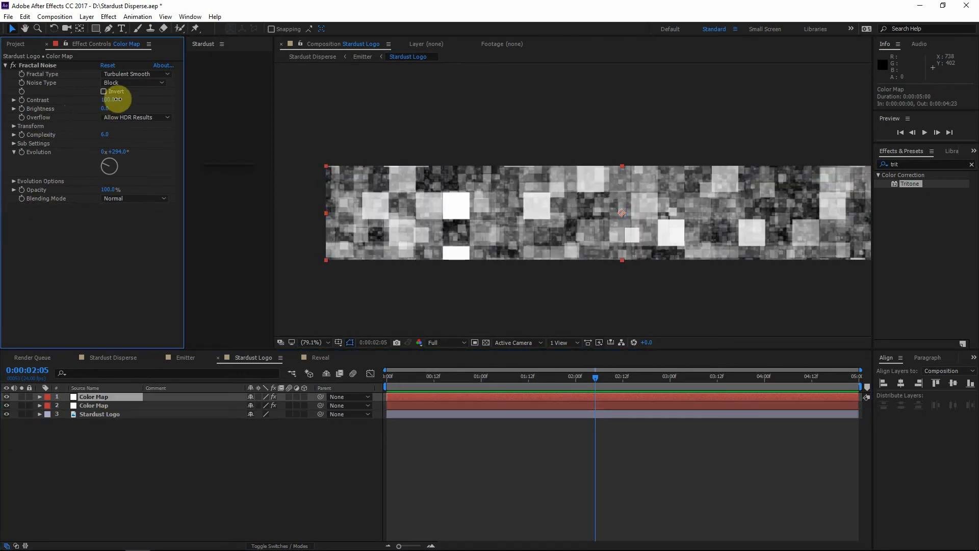
- On the upper copy's Fractal Noise, set Contrast 154, Brightness -71 and, with Uniform Scaling off, Scale Width 600 and Scale Height 85
drag(109, 99, 135, 99)
click(14, 126)
click(103, 143)
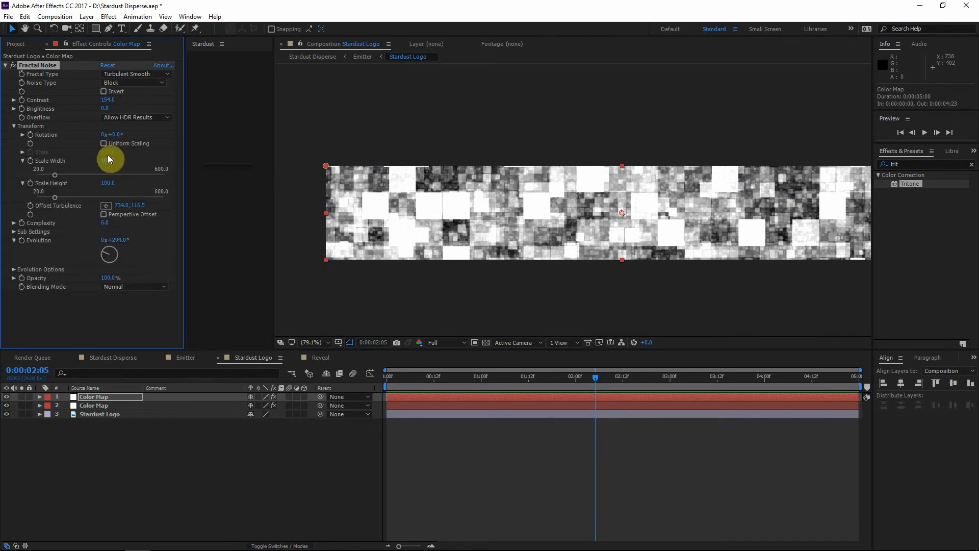
drag(107, 166, 149, 158)
drag(78, 176, 185, 175)
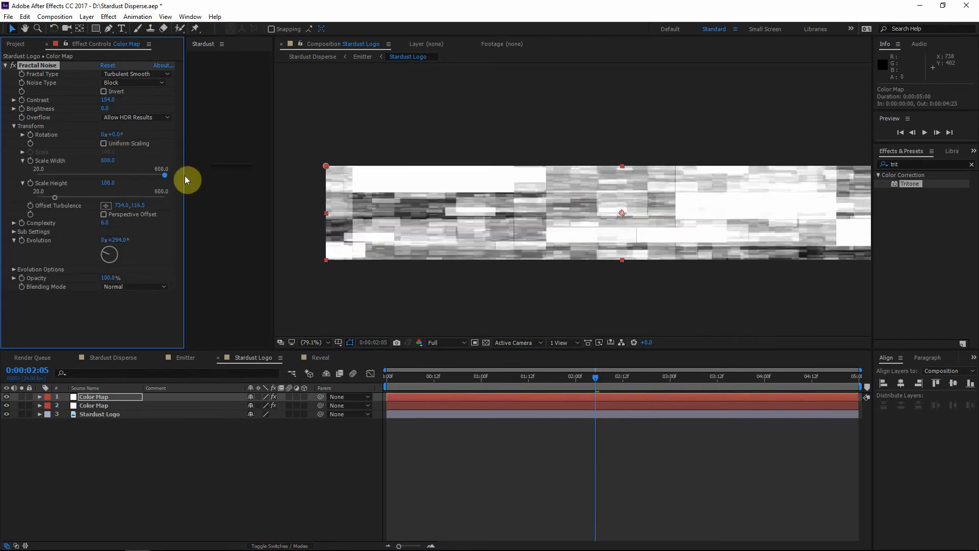
drag(52, 200, 51, 199)
drag(106, 108, 77, 115)
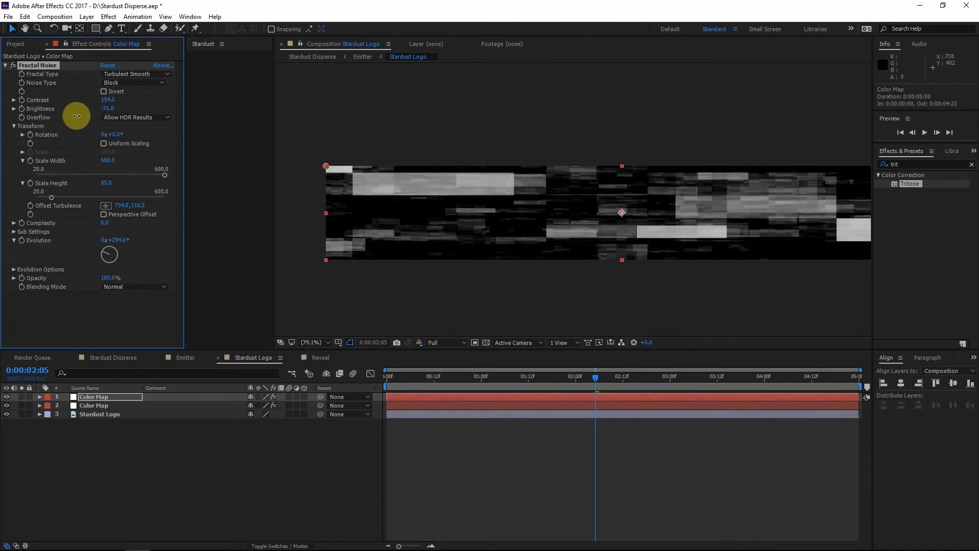
- Show the layer mode column and set the upper Color Map layer's blending mode to Add
click(280, 545)
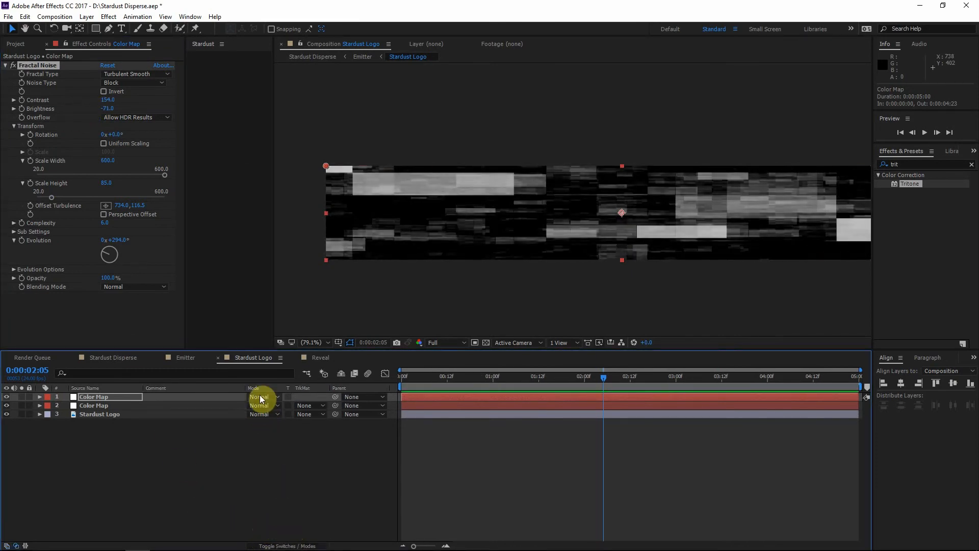
click(260, 397)
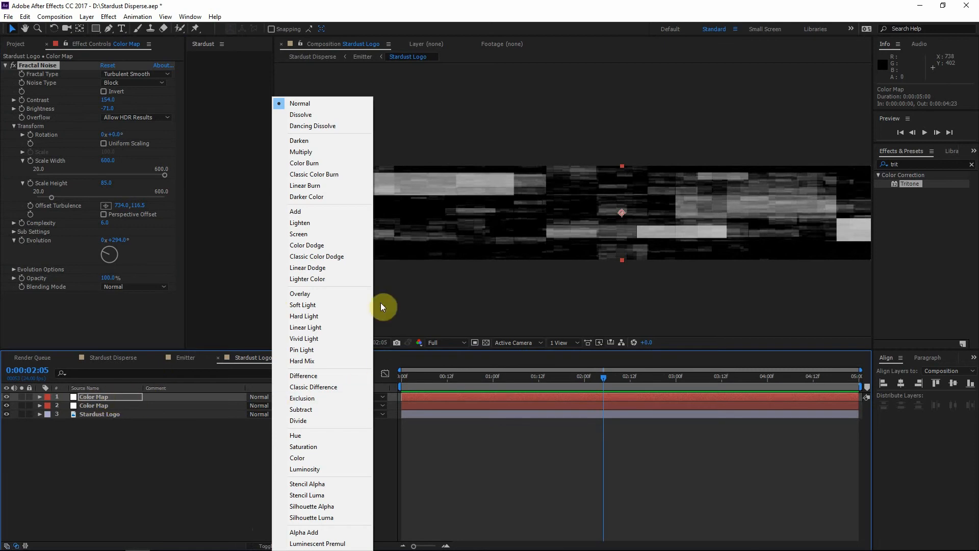
click(297, 210)
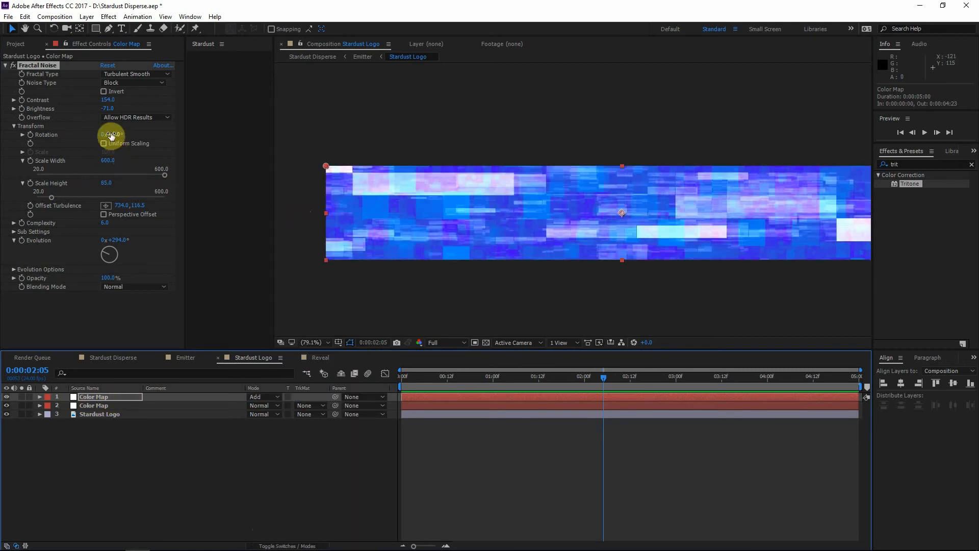
- Set the upper Fractal Noise's Evolution to 1x+235° and Scale Height to 73.4, checking the pattern at different times
drag(519, 380, 577, 380)
drag(127, 241, 305, 242)
drag(50, 198, 49, 198)
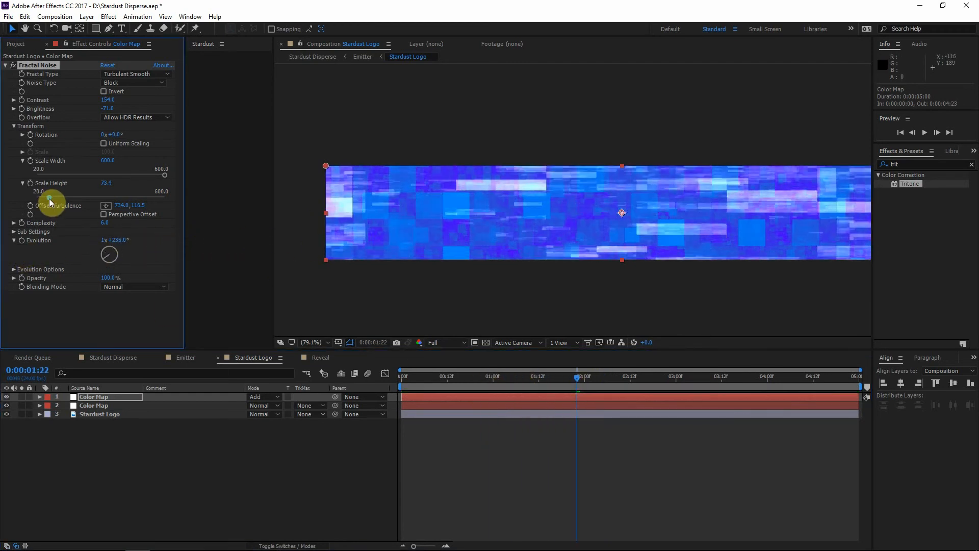
click(576, 391)
mouse_move(574, 380)
mouse_down()
mouse_move(536, 379)
mouse_move(557, 379)
mouse_up()
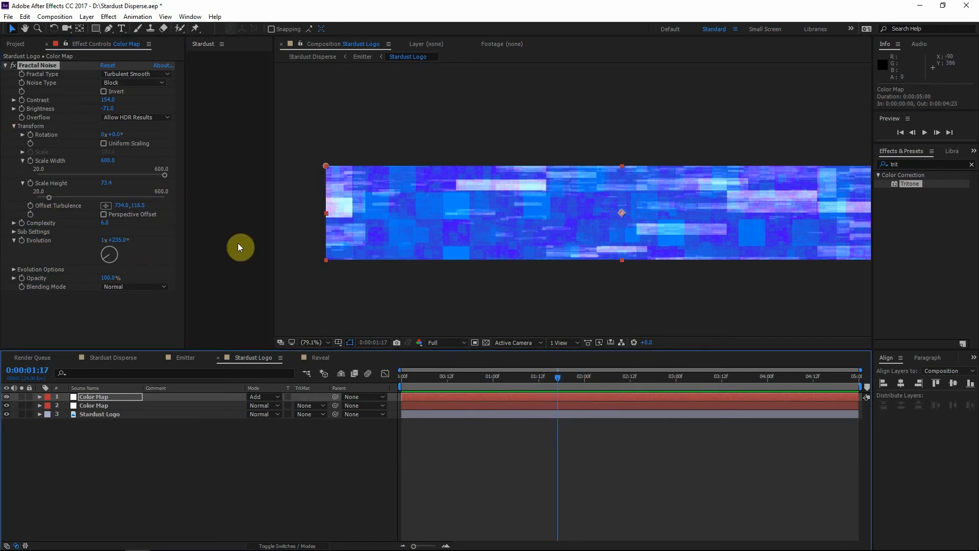
- Add the expression time*150 to the upper Fractal Noise's Evolution
click(33, 242)
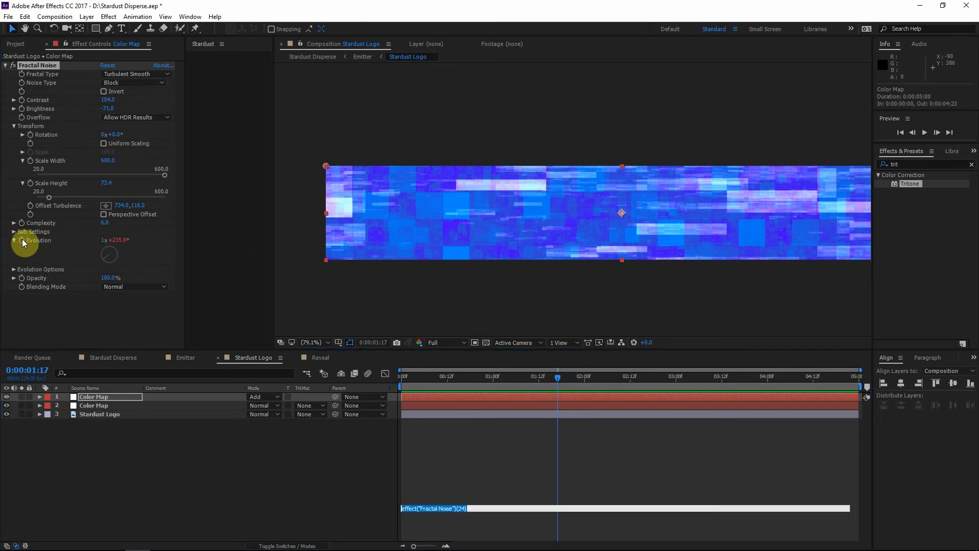
alt+click(22, 241)
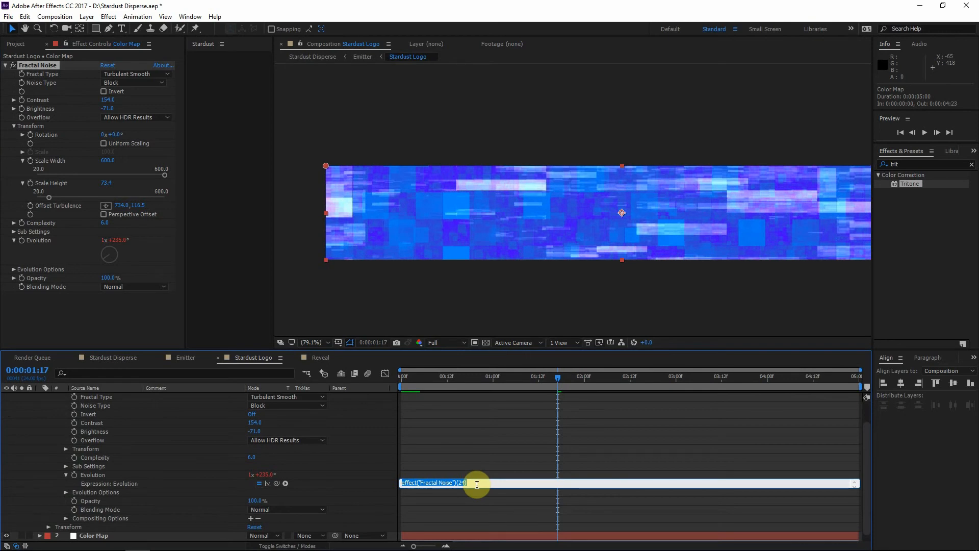
text(time)
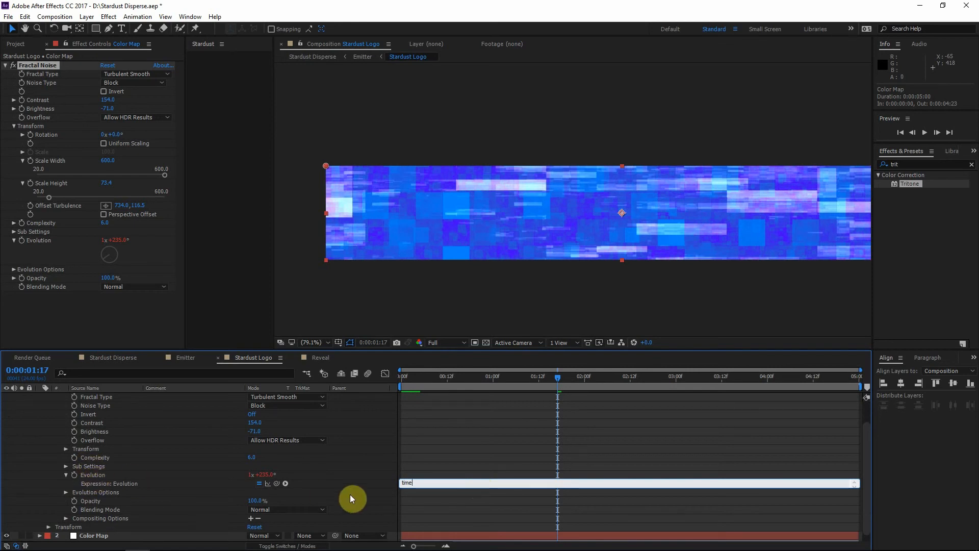
text(*150)
click(509, 381)
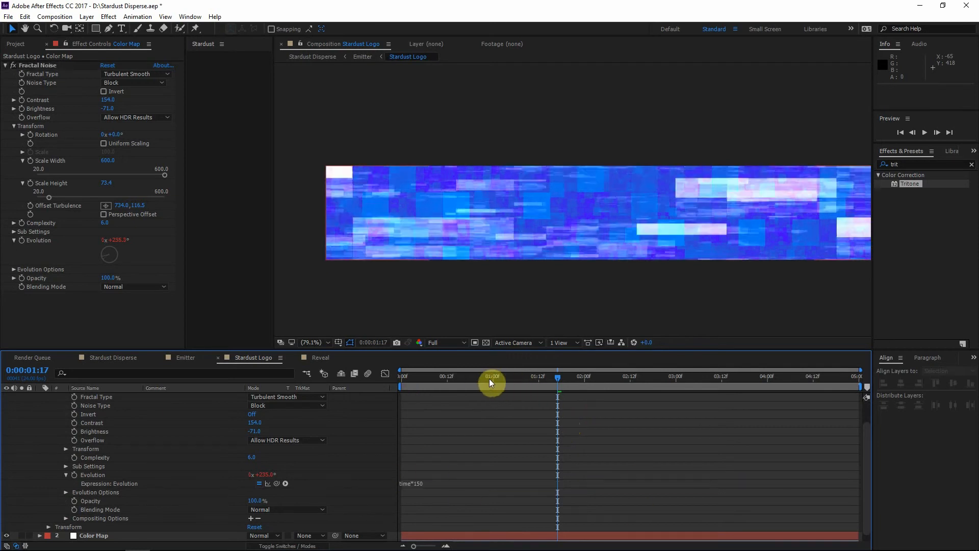
- Scrub and step through the time around 1 to 1.7 seconds to examine how the Evolution expression animates the noise
click(493, 378)
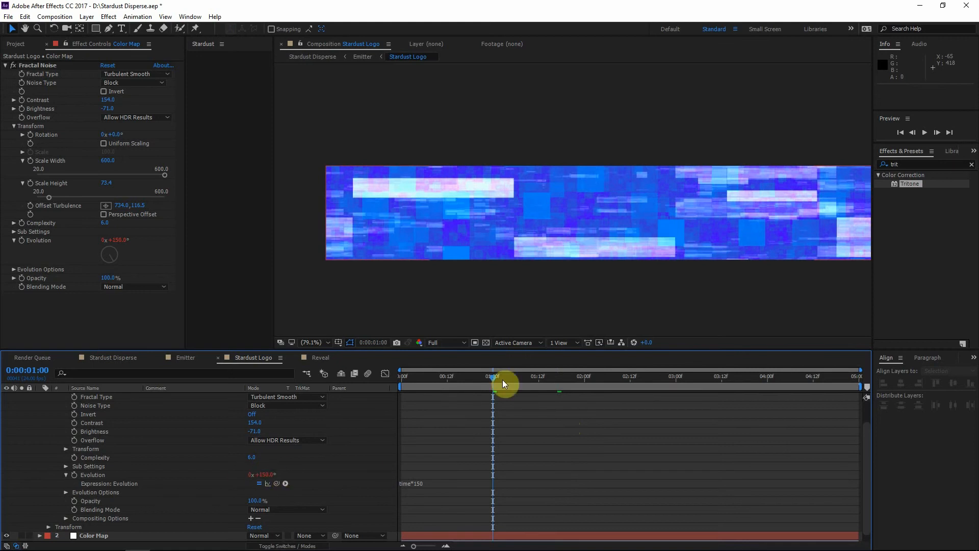
drag(497, 378, 528, 382)
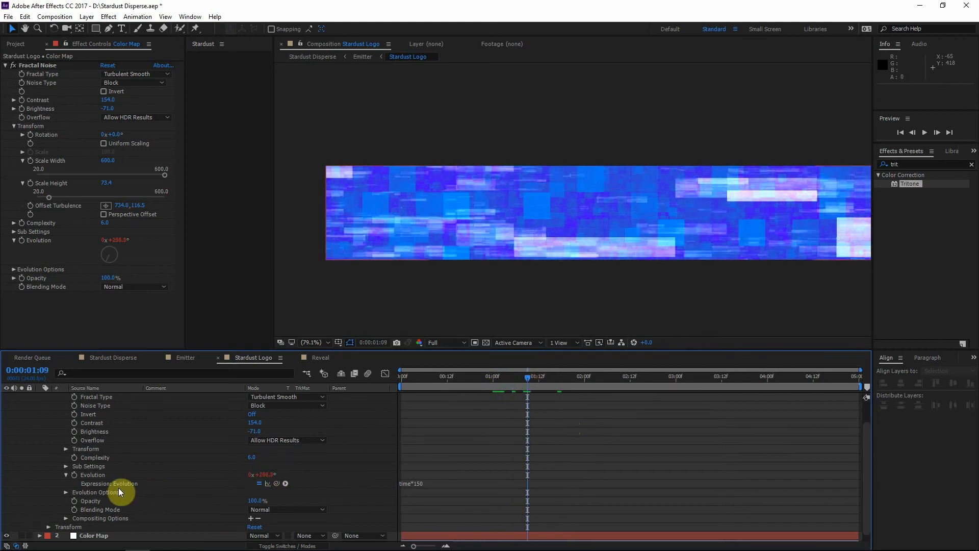
click(98, 476)
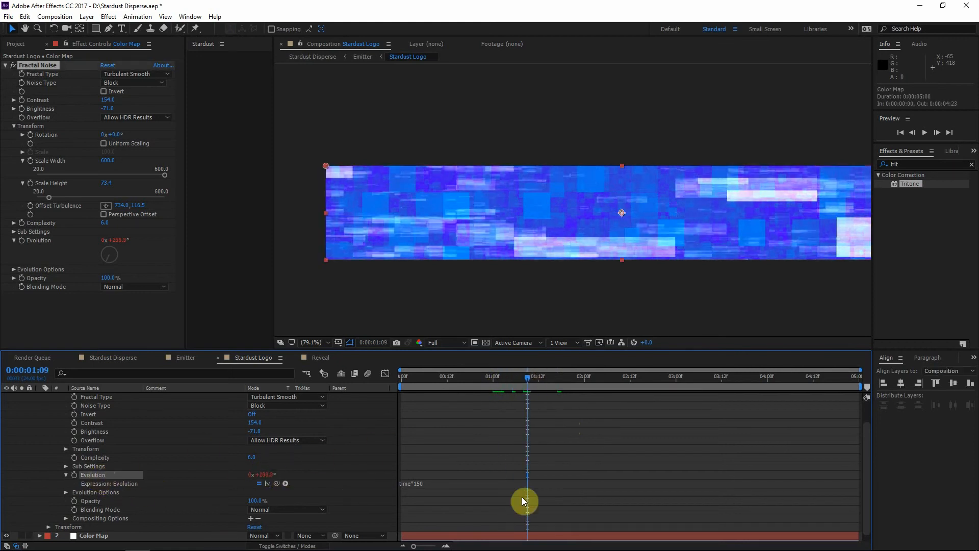
drag(545, 377, 558, 378)
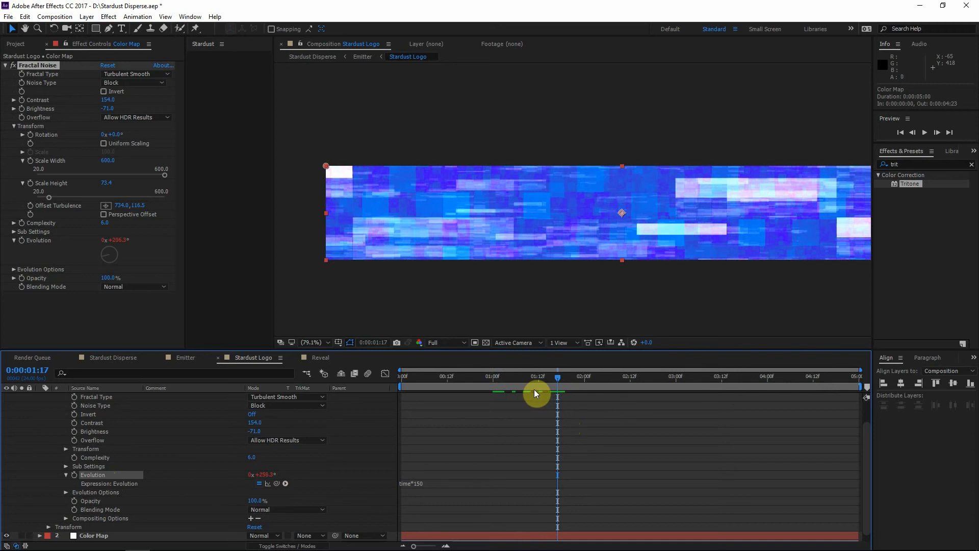
key(Page_Up)
key(Page_Up)
key(Page_Up)
key(Page_Up)
key(Page_Up)
key(Page_Up)
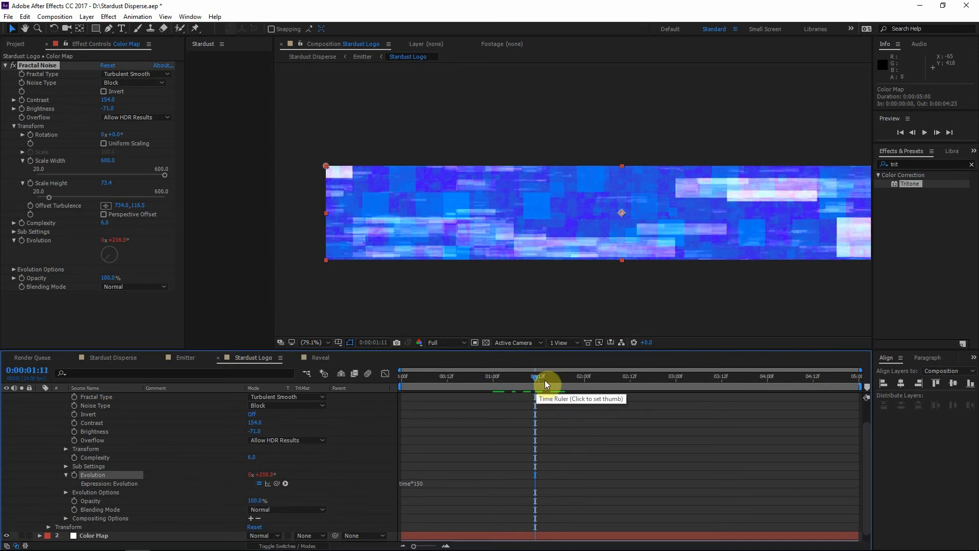
drag(544, 380, 508, 380)
scroll(161, 455, up, 2)
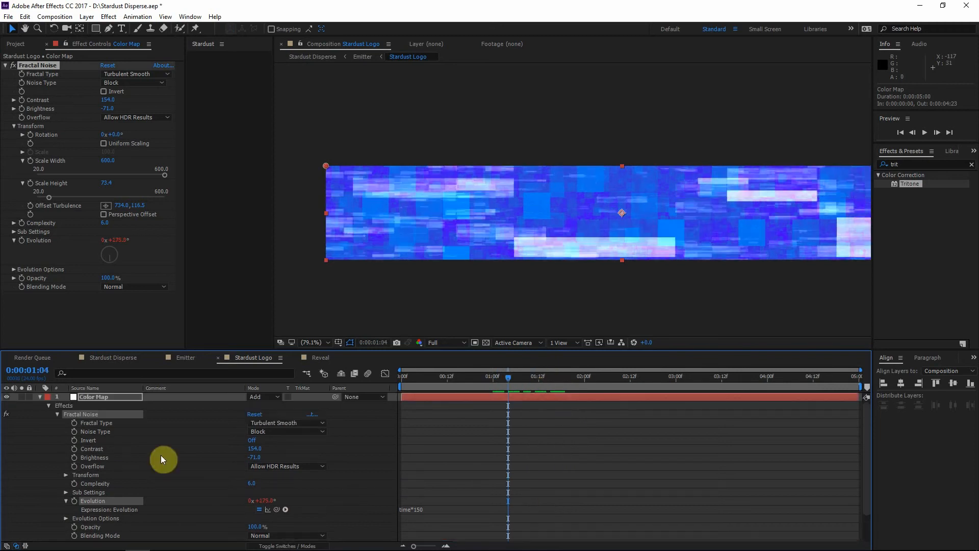
- Collapse the Color Map layer's properties, check the colors in the Stardust Disperse composition, and return to the Stardust Logo composition
click(40, 396)
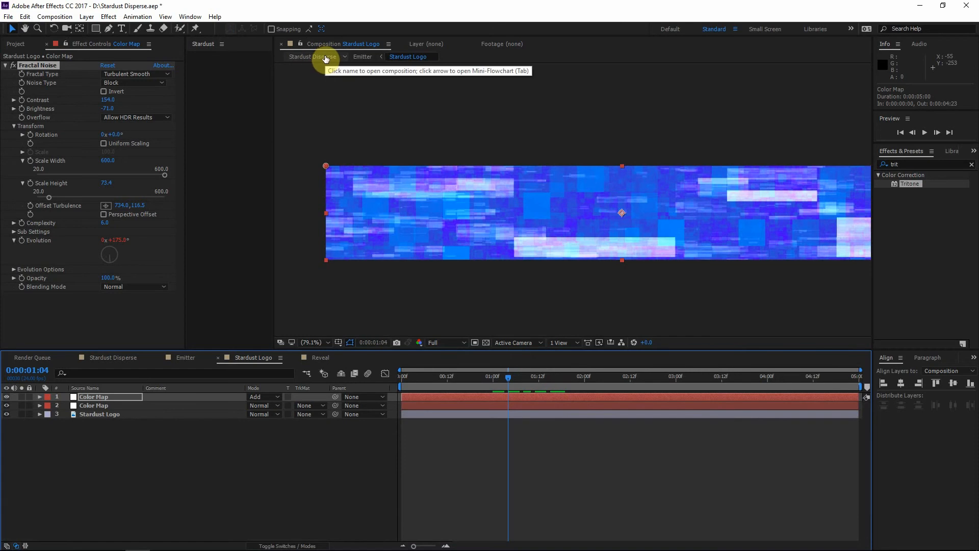
click(326, 57)
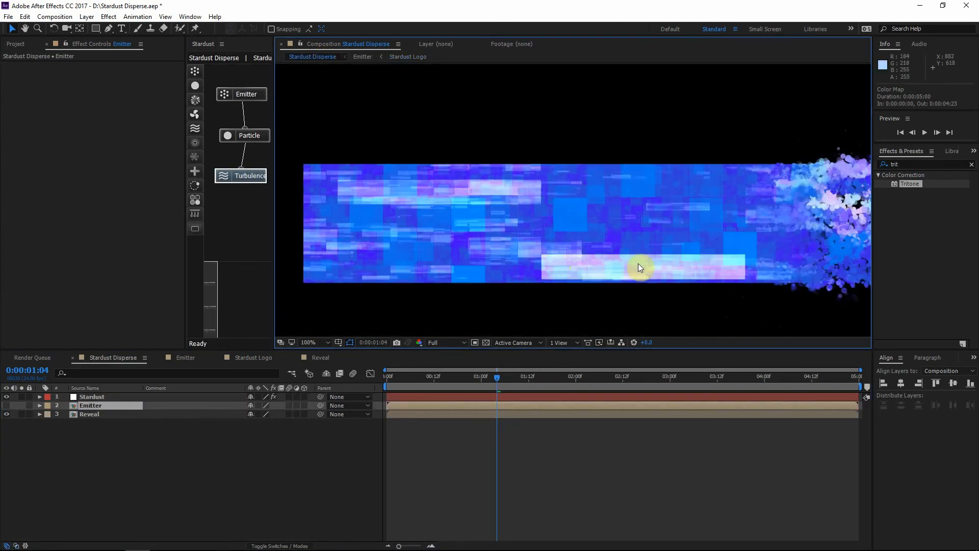
double_click(423, 397)
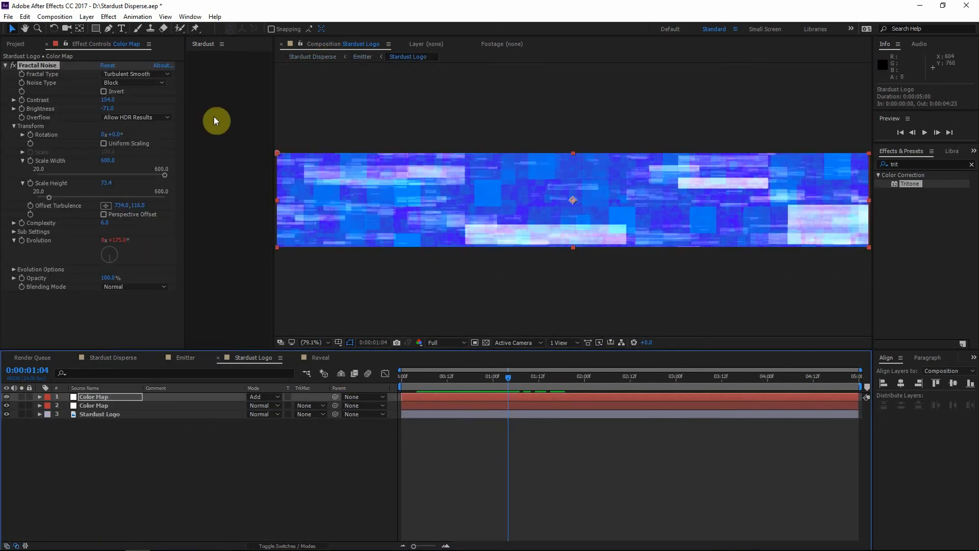
- Pre-compose both Color Map layers with all attributes into a composition named Color Map, and place it below the Stardust Logo layer
click(103, 398)
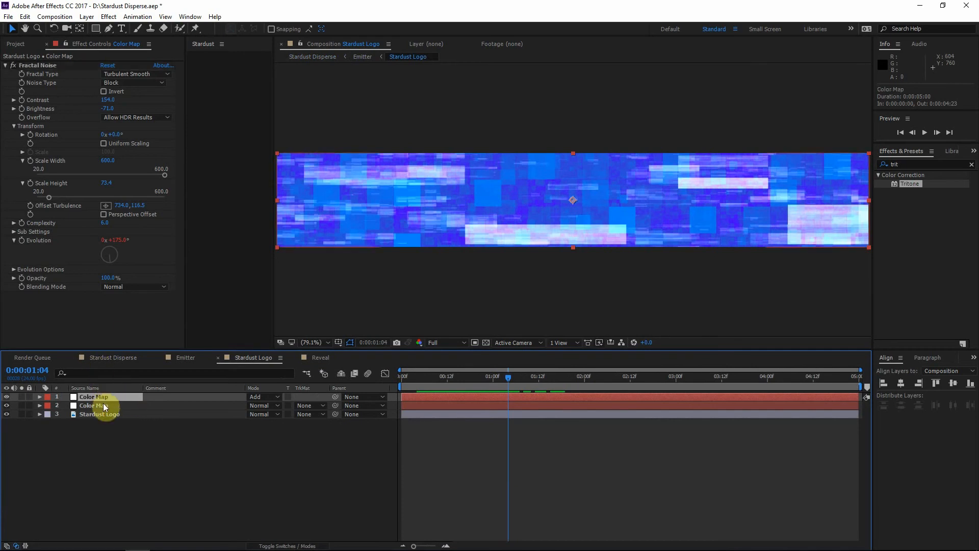
shift+click(103, 405)
right_click(103, 405)
click(161, 454)
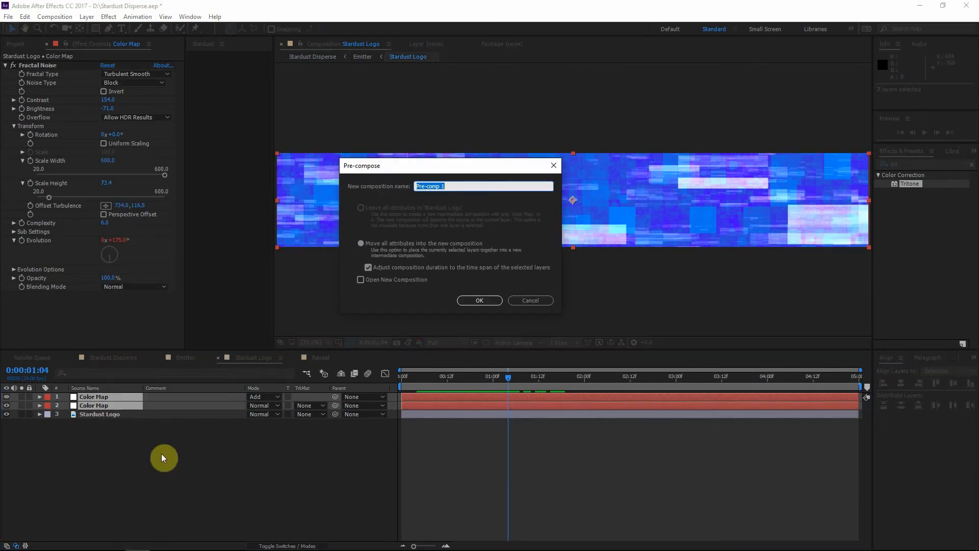
click(361, 244)
click(452, 188)
text(Color Map)
key(Return)
drag(92, 396, 103, 417)
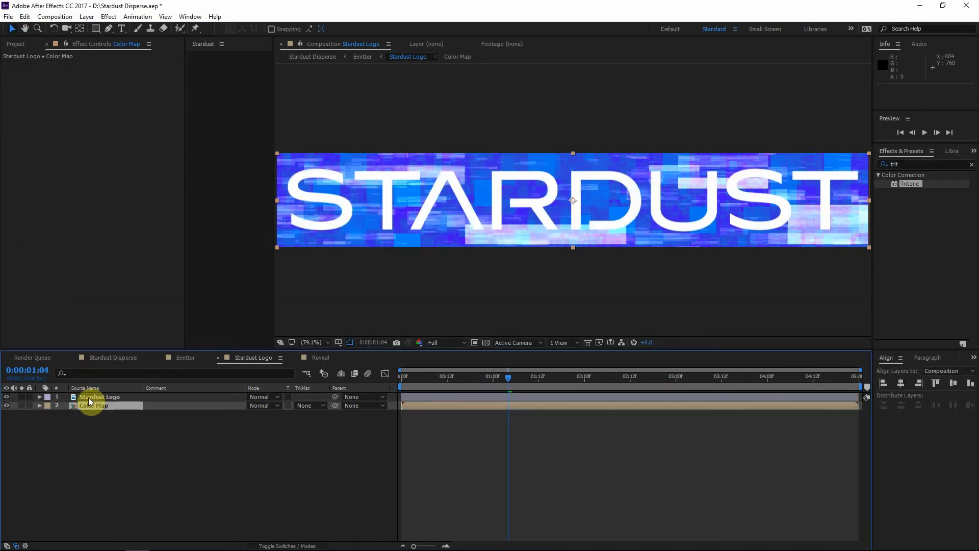
- Set the Color Map layer's track matte to Alpha Matte "Stardust Logo" so the colors fill only the lettering
click(319, 406)
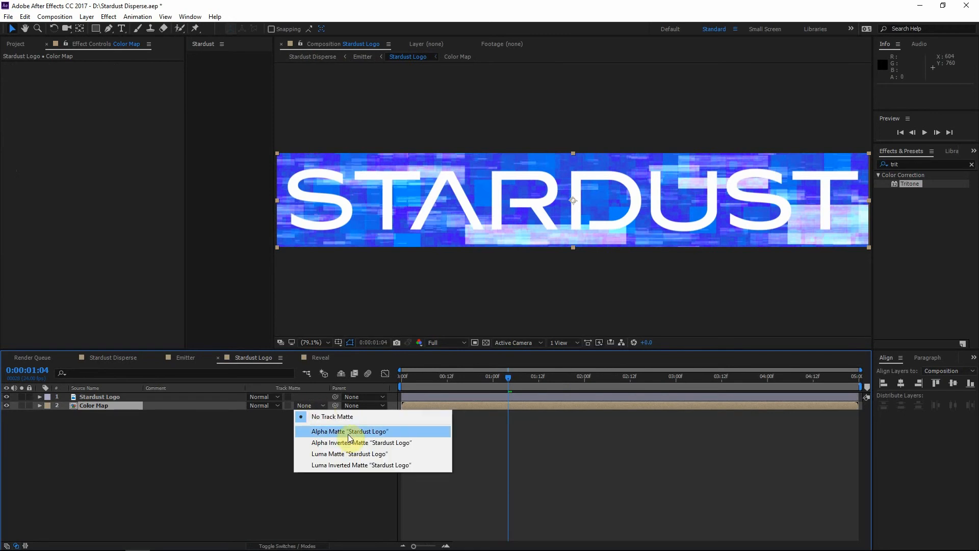
click(343, 431)
click(488, 458)
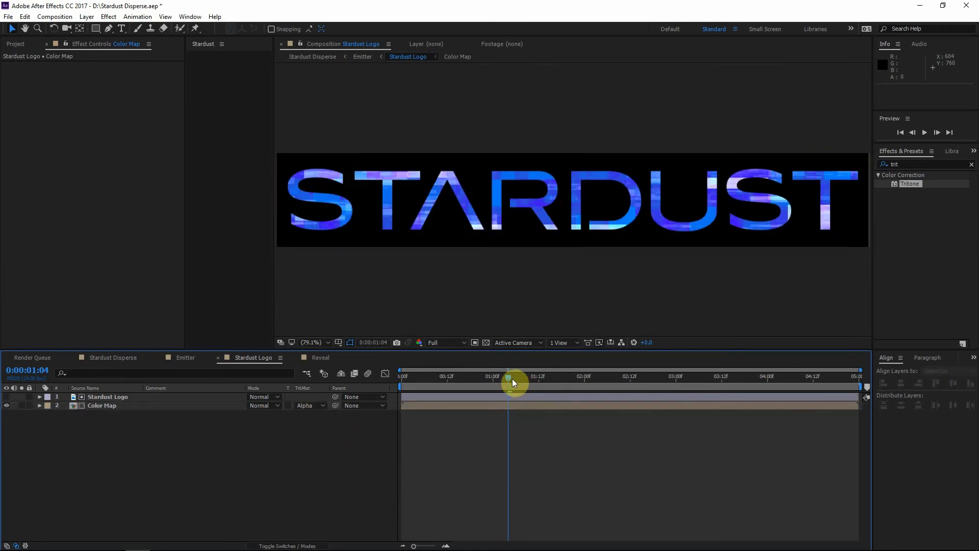
click(95, 407)
click(91, 396)
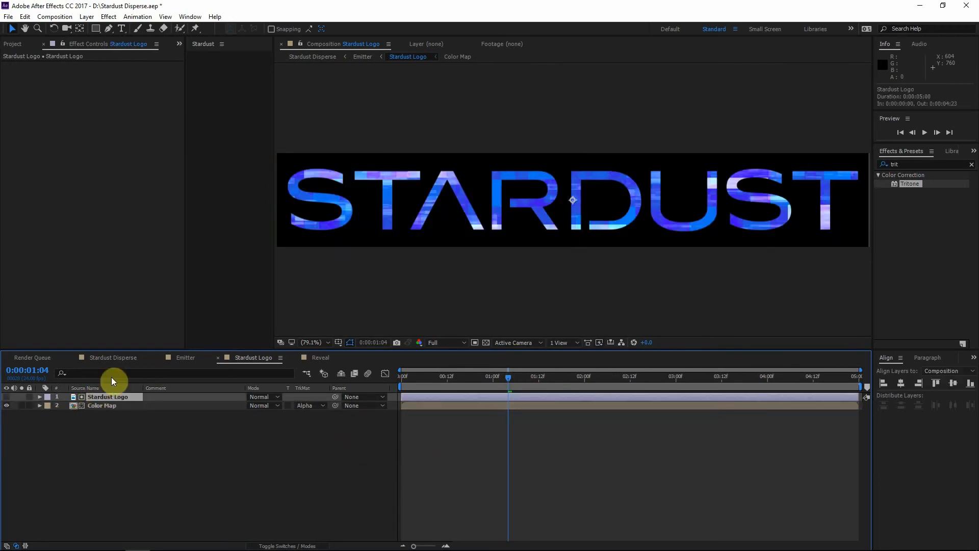
scroll(500, 240, down, 2)
click(312, 343)
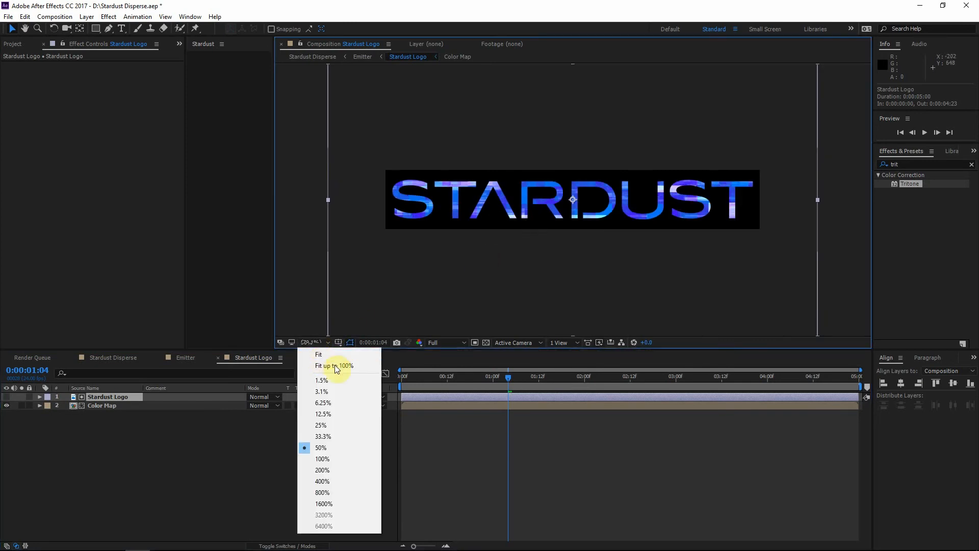
click(322, 357)
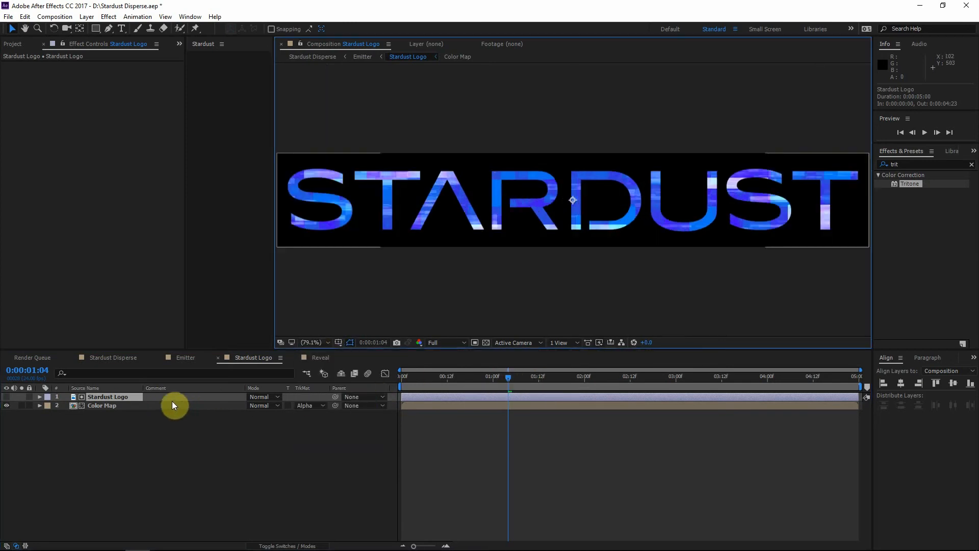
- Examine the colored logo and its dispersing particles in the Stardust Disperse composition around 0:00:01:19
key(space)
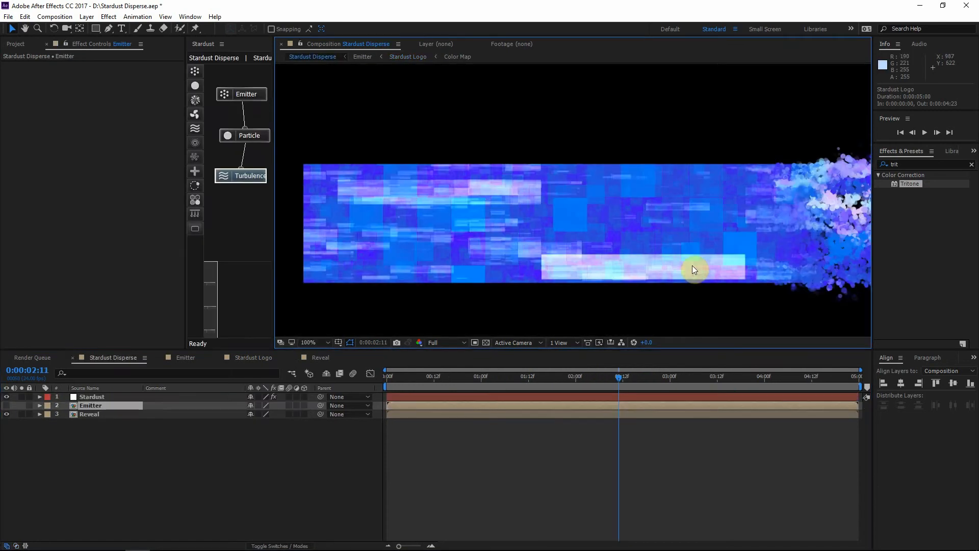
drag(613, 383, 625, 385)
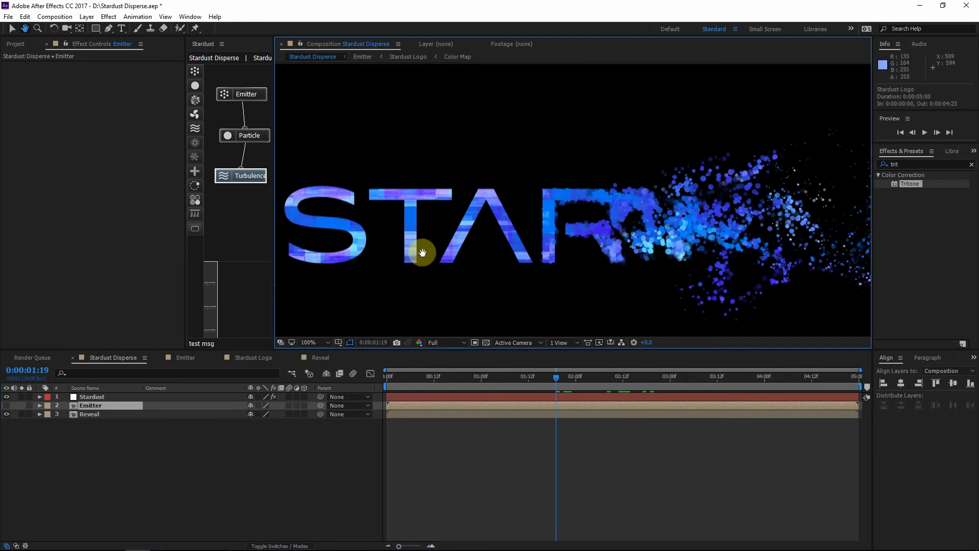
scroll(467, 261, up, 2)
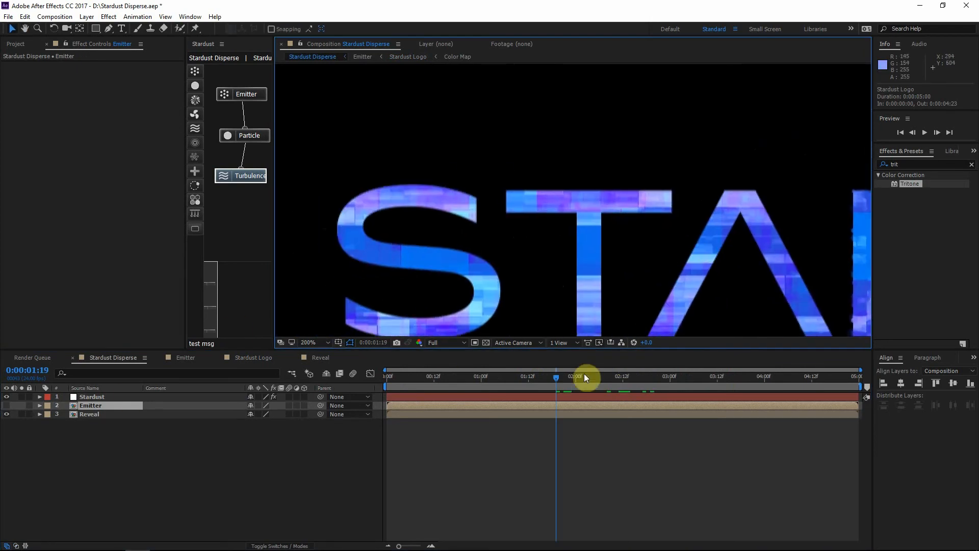
scroll(599, 241, down, 2)
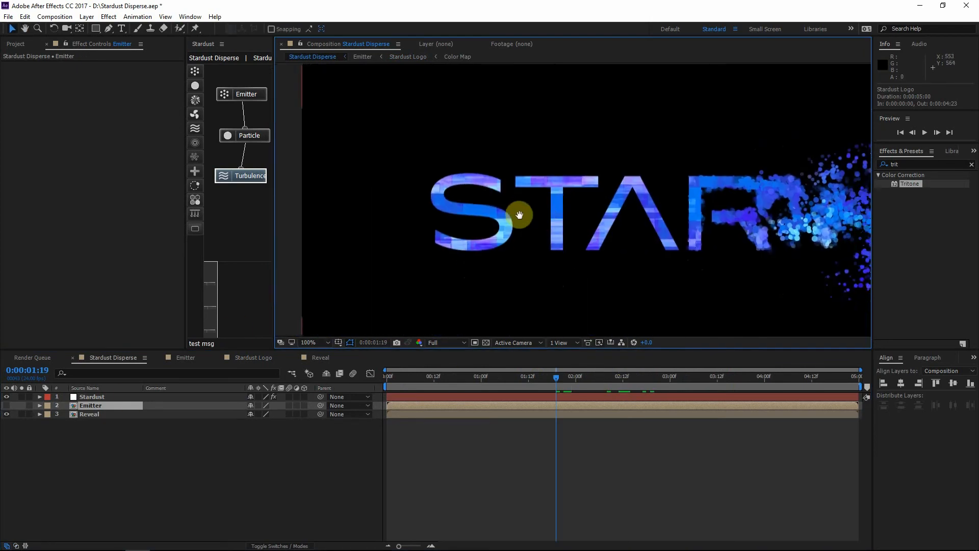
- In the Reveal composition, apply a Fill effect to the Stardust Logo layer and set its color to white
click(90, 414)
double_click(90, 414)
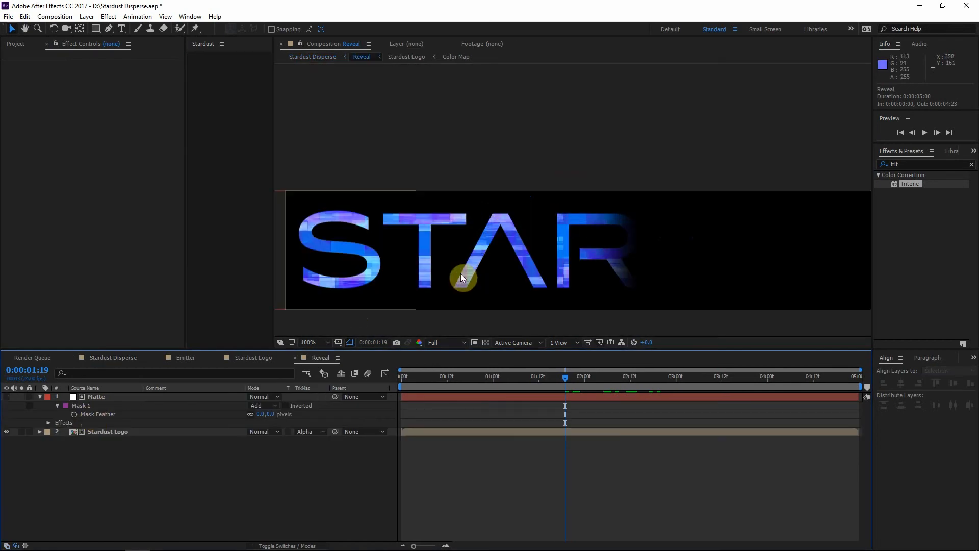
click(111, 433)
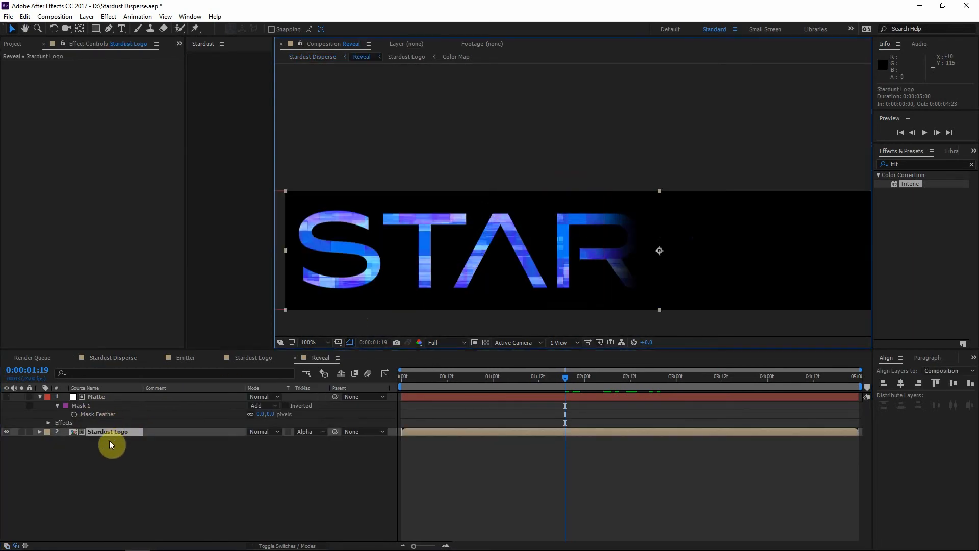
click(89, 443)
click(113, 432)
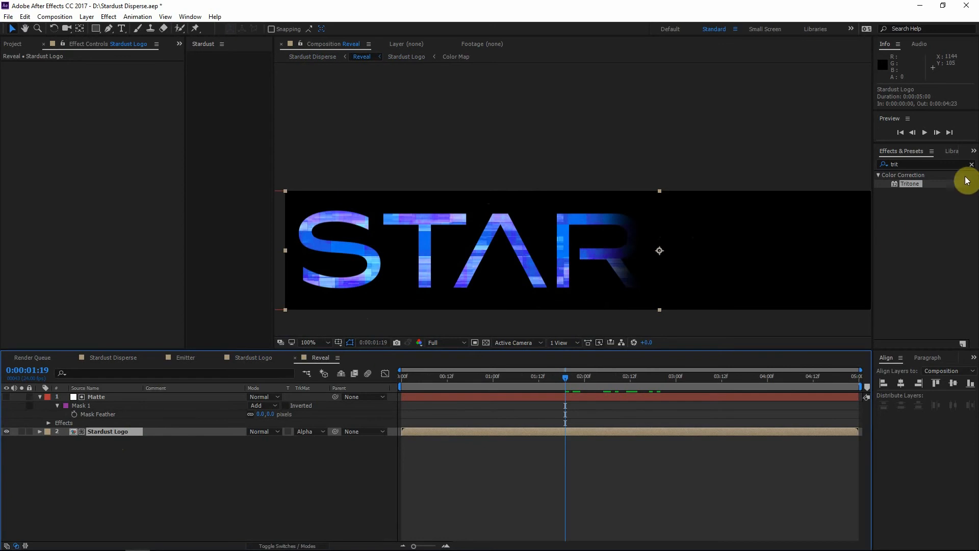
click(918, 163)
text(fill)
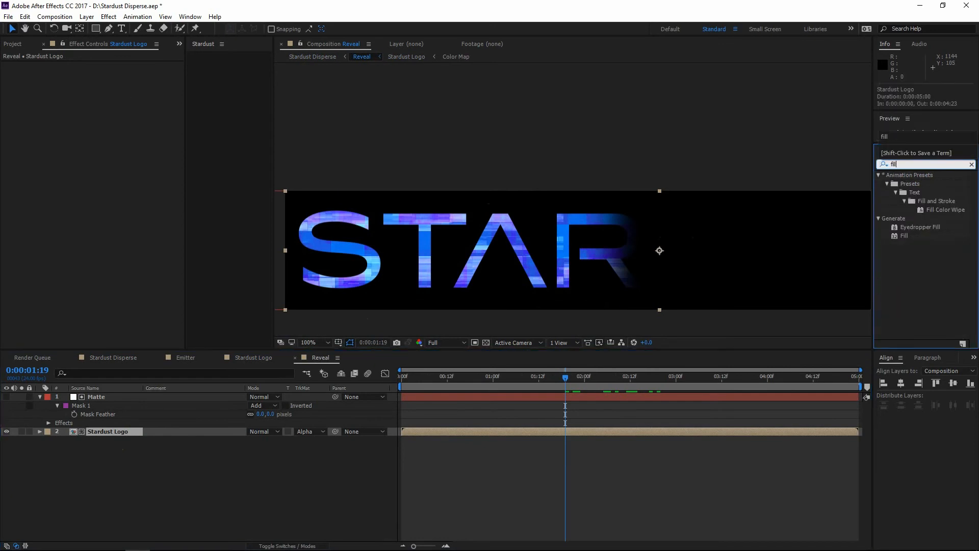
double_click(906, 237)
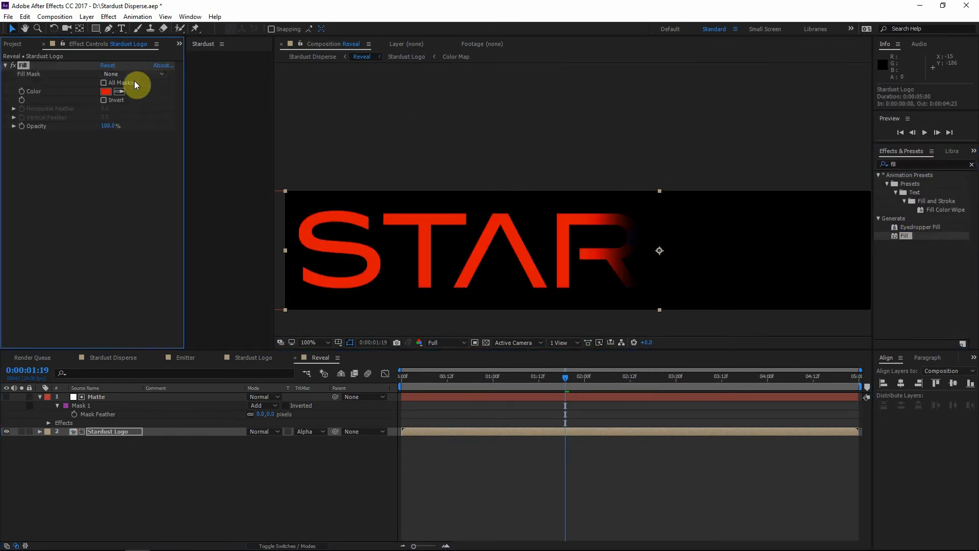
click(112, 93)
drag(77, 66, 12, 24)
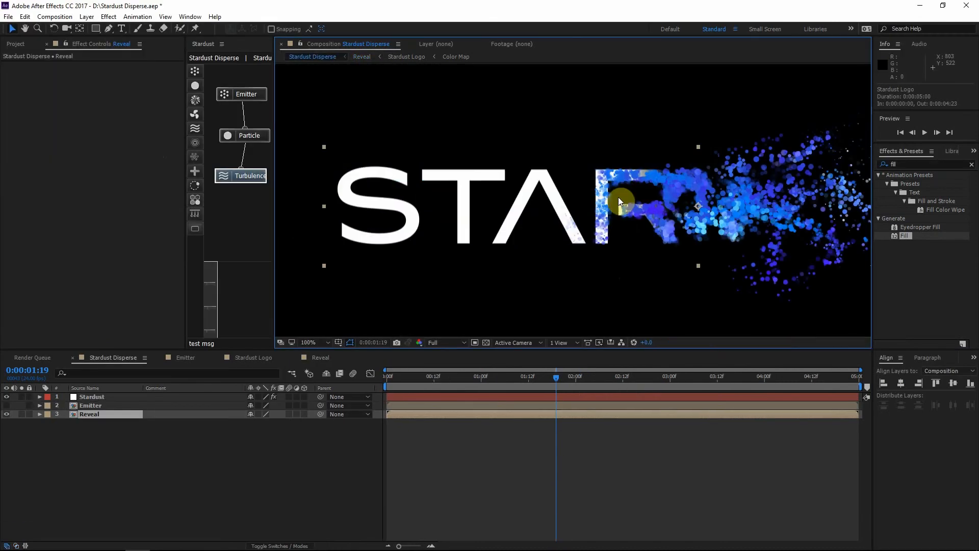
- Inspect the transition between the white logo and the colored particles in the Stardust Disperse composition, up close and as a whole
key(h)
drag(660, 204, 591, 203)
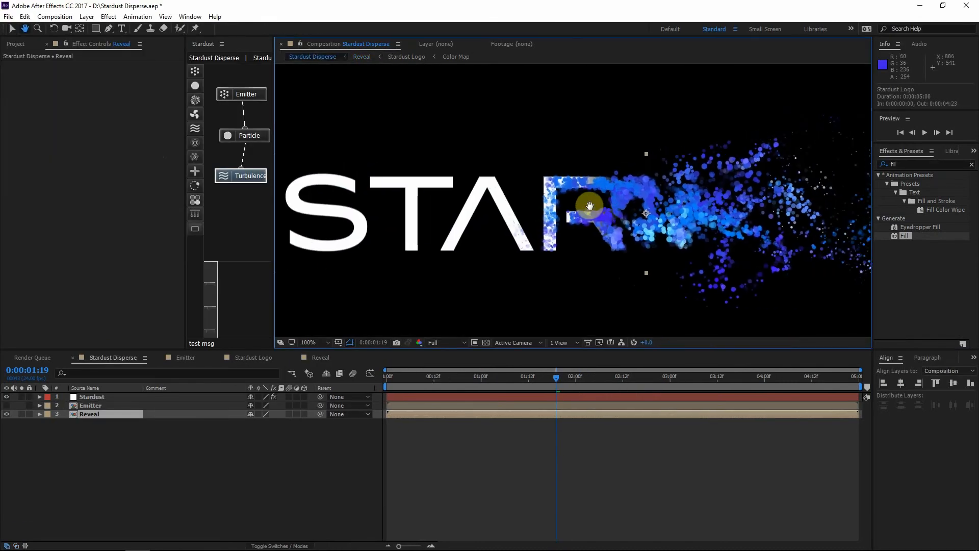
scroll(533, 178, up, 1)
key(v)
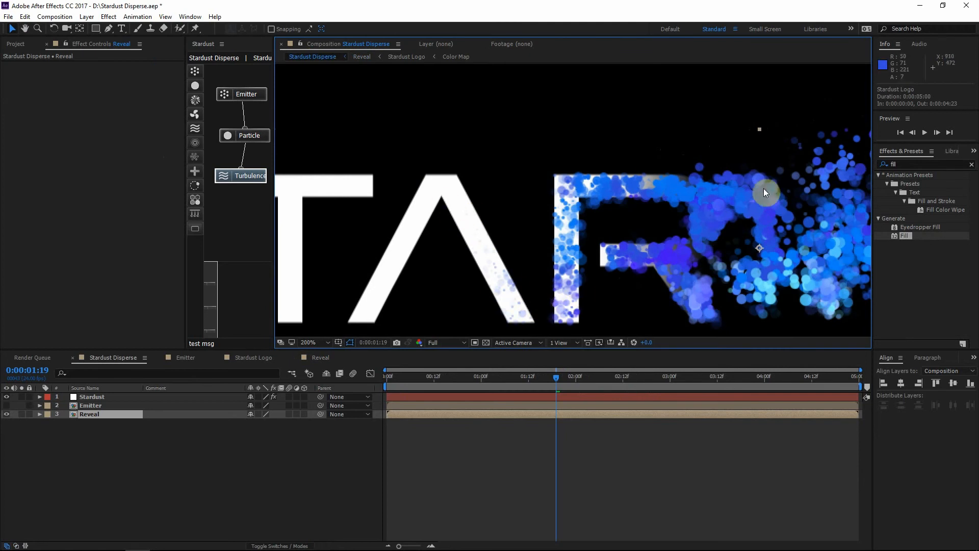
scroll(718, 199, down, 1)
scroll(694, 198, down, 1)
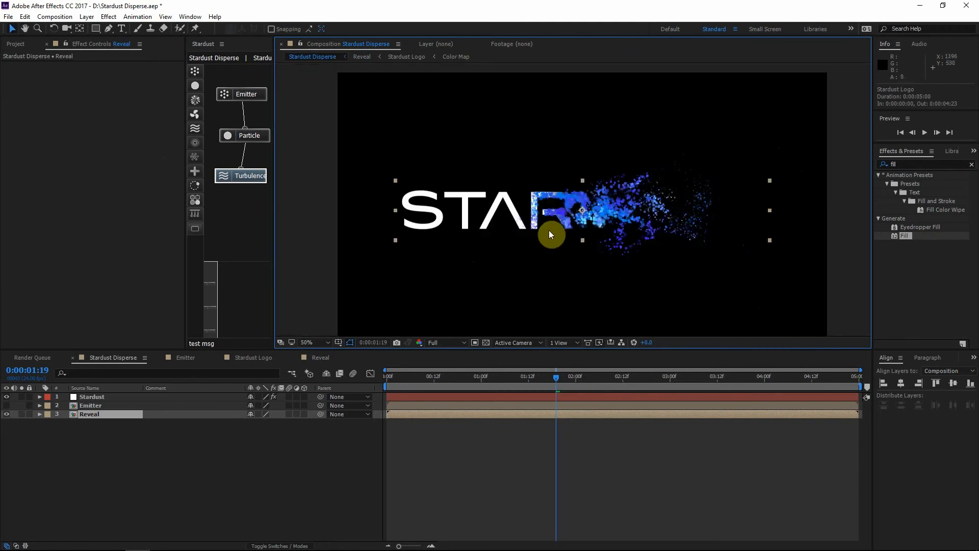
- Show the blending mode and track matte settings for the Stardust Disperse composition's layers
click(293, 544)
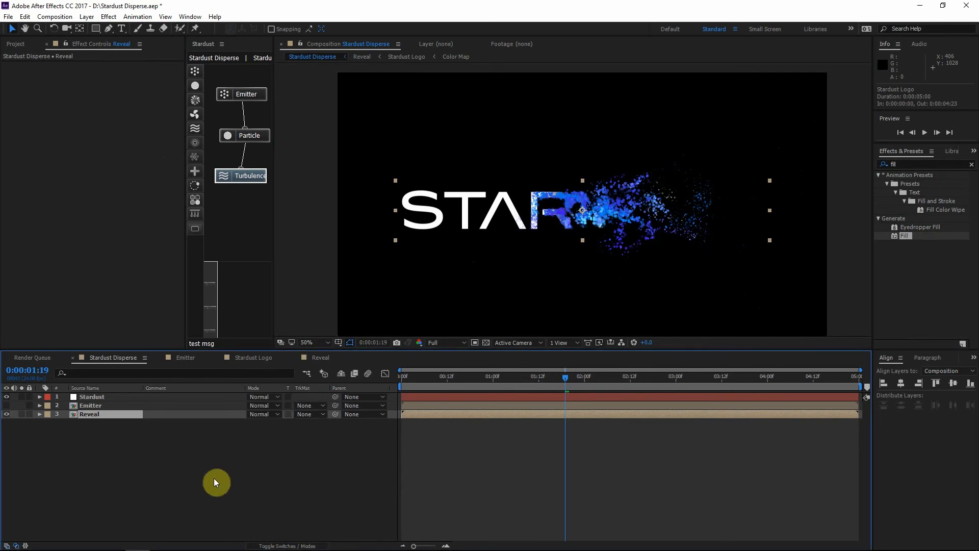
- Set the Stardust layer's blending mode to Screen
click(89, 396)
click(261, 397)
click(328, 243)
- Examine the overlapping blue particles around the dispersing letter R up close and from a distance
scroll(565, 216, up, 4)
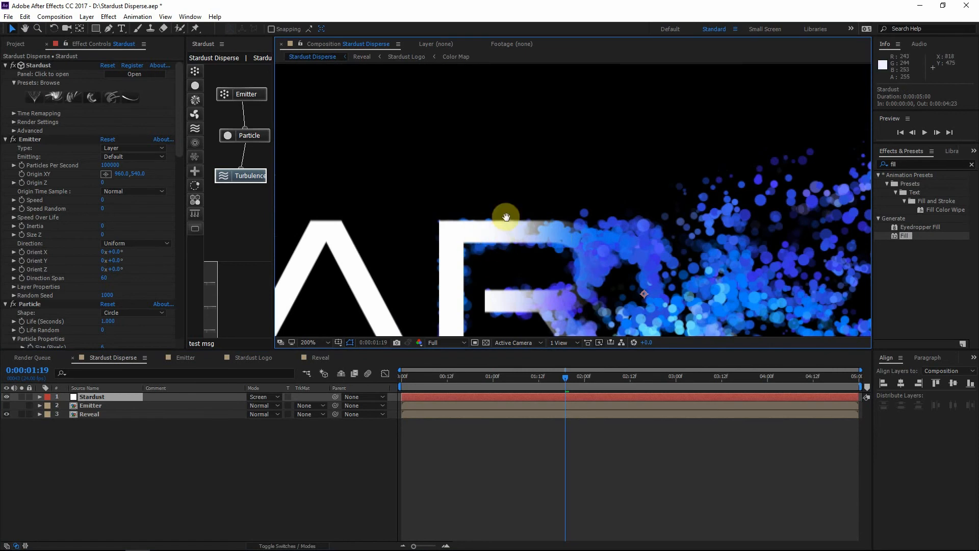
drag(500, 228, 535, 176)
scroll(665, 240, down, 3)
scroll(652, 238, up, 3)
scroll(652, 237, down, 3)
scroll(508, 236, up, 3)
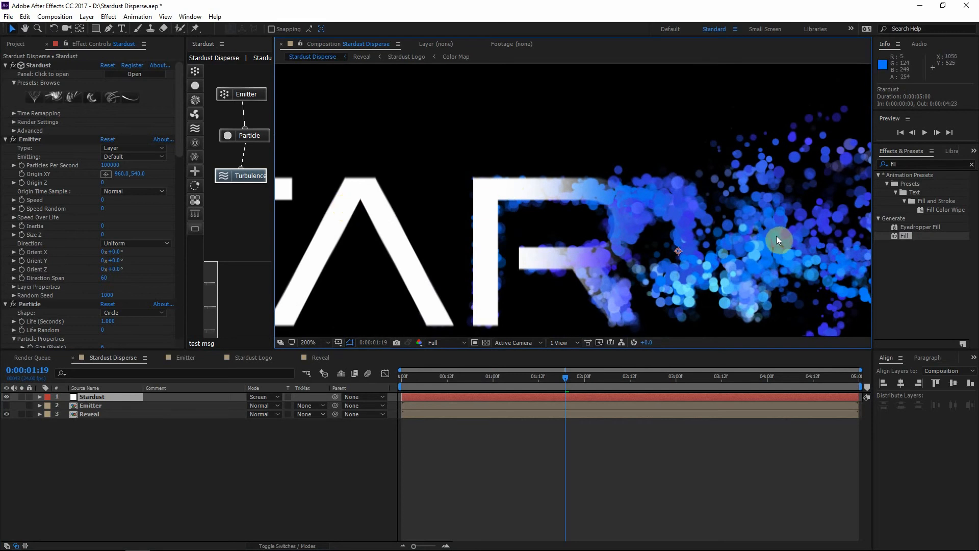
scroll(733, 222, down, 3)
scroll(592, 198, up, 1)
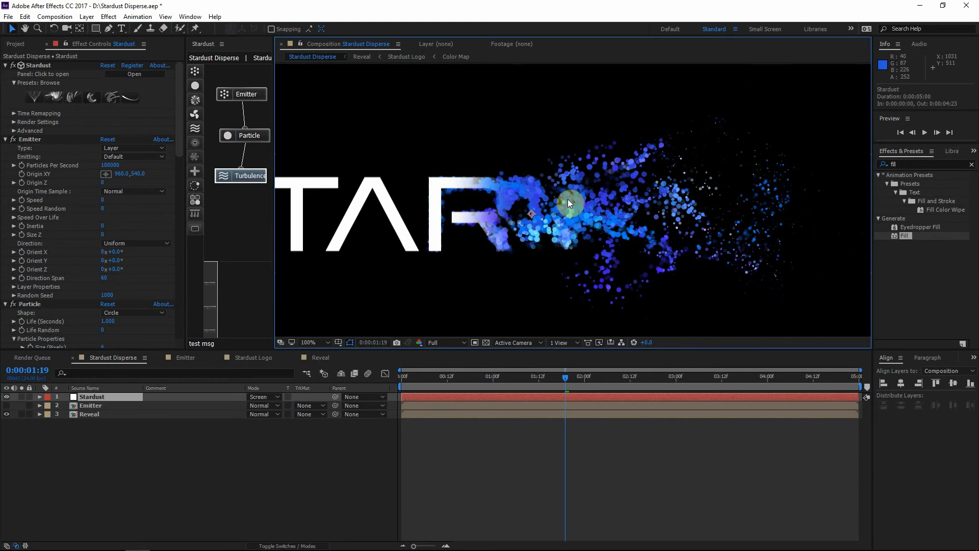
scroll(568, 199, up, 4)
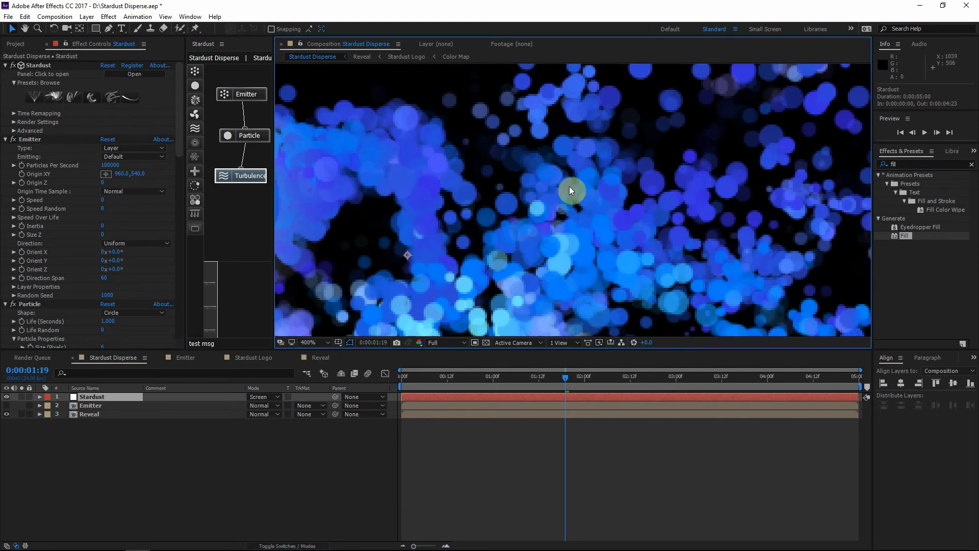
key(comma)
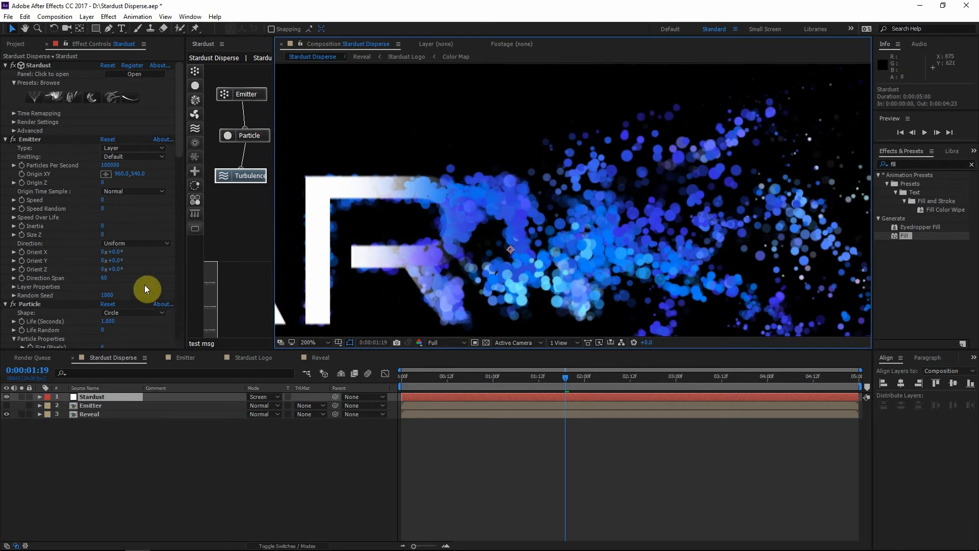
- Set the Transfer Mode of the Stardust effect's particles to Add
drag(180, 131, 178, 162)
click(26, 200)
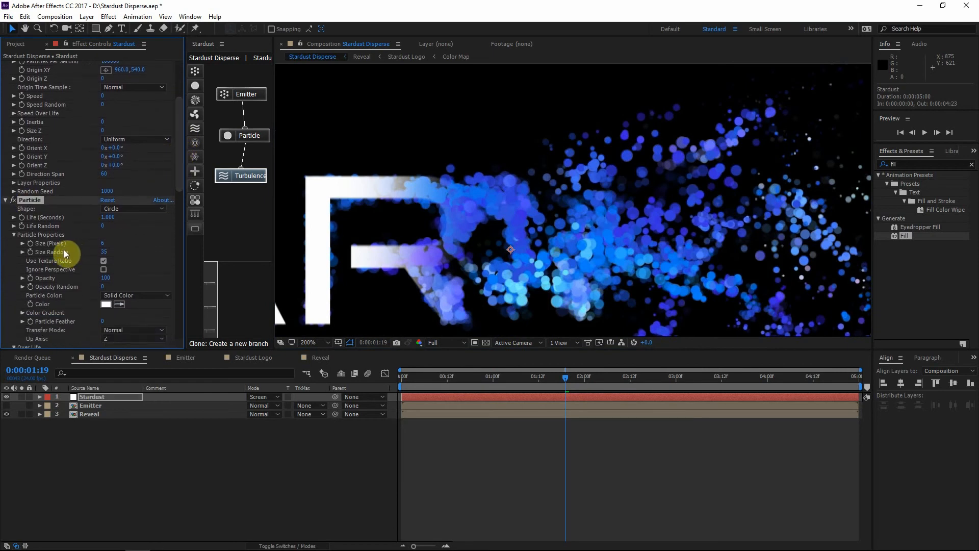
scroll(64, 250, down, 3)
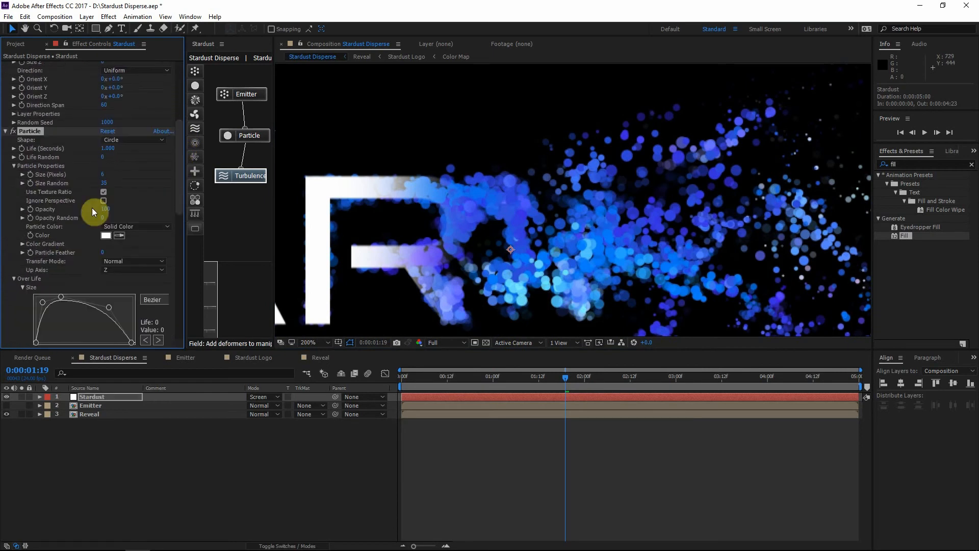
click(124, 260)
click(127, 284)
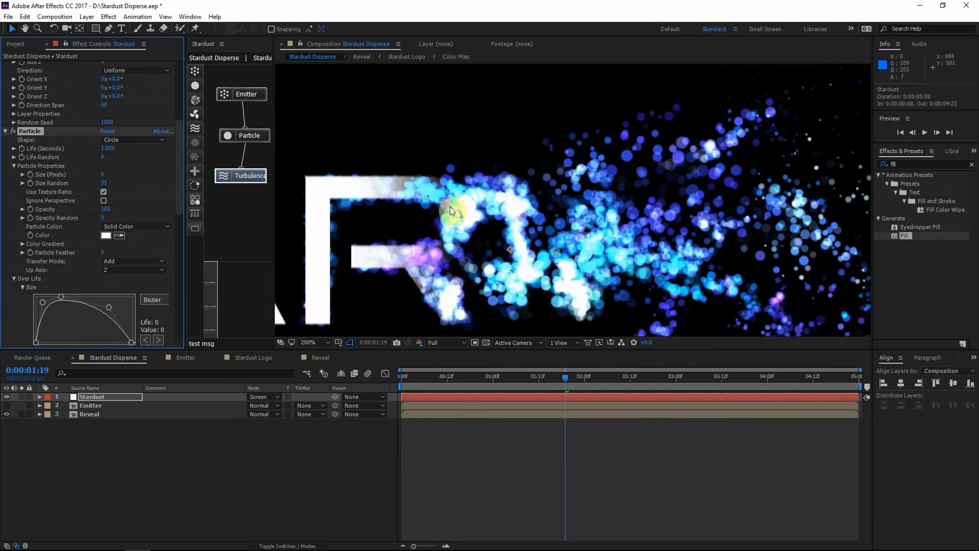
scroll(599, 213, down, 2)
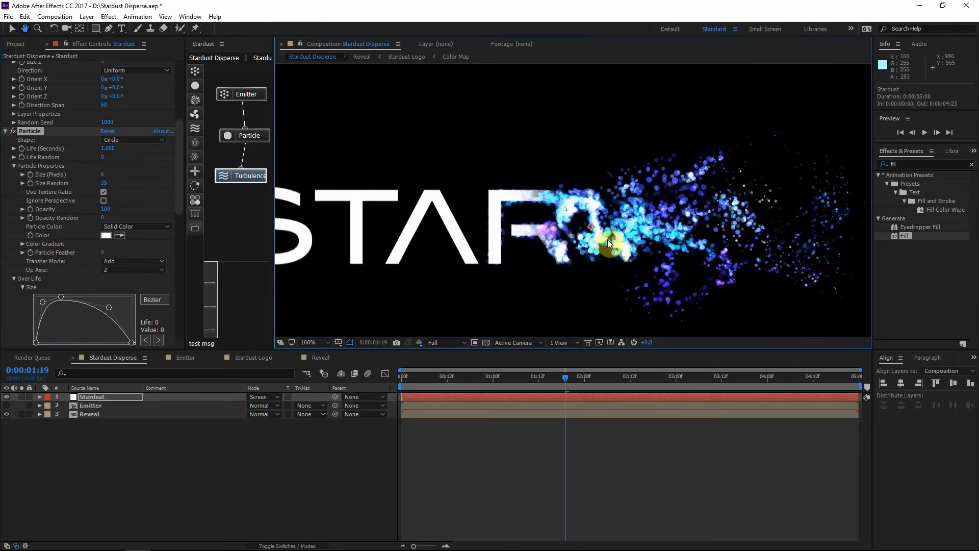
scroll(628, 280, down, 1)
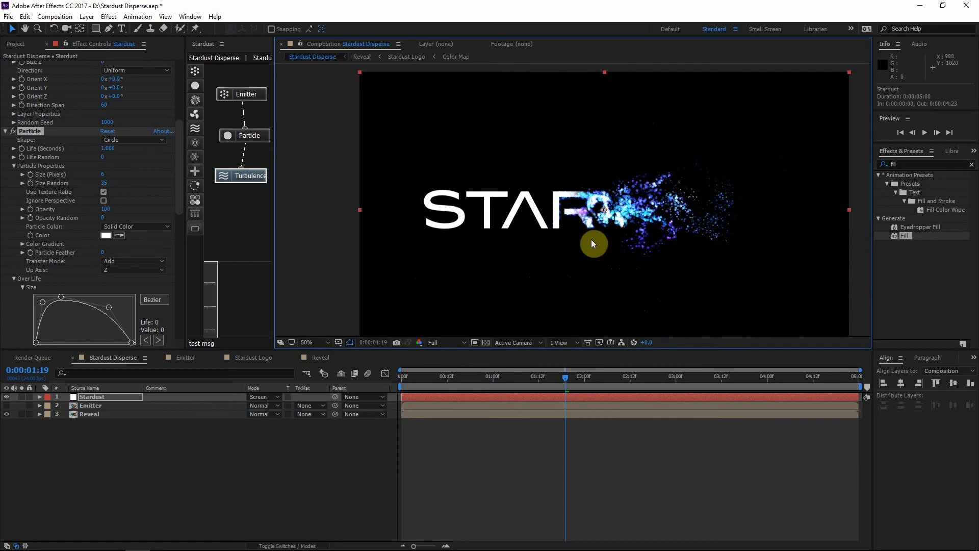
scroll(652, 231, up, 3)
key(v)
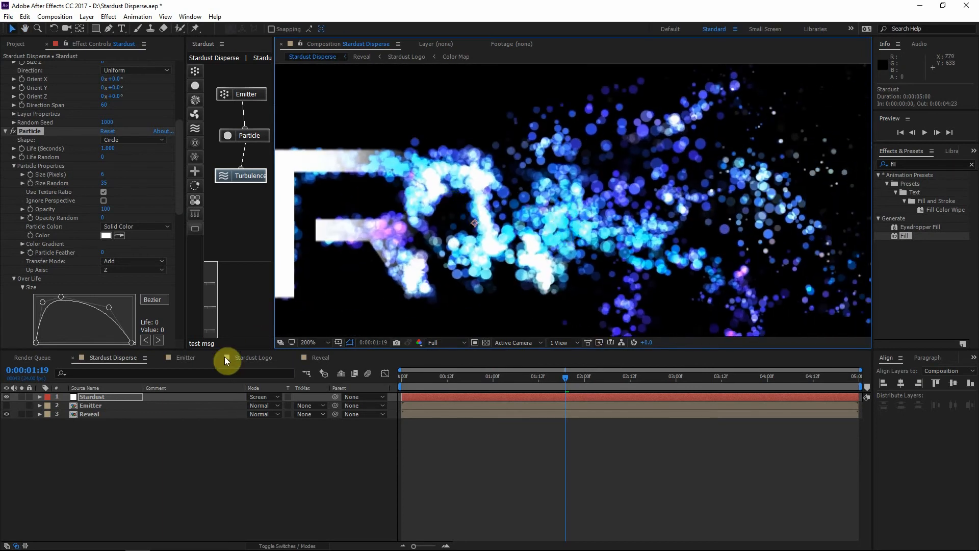
- Open the Color Map composition nested within the Emitter and Stardust Logo compositions, and check its two noise layers
double_click(96, 408)
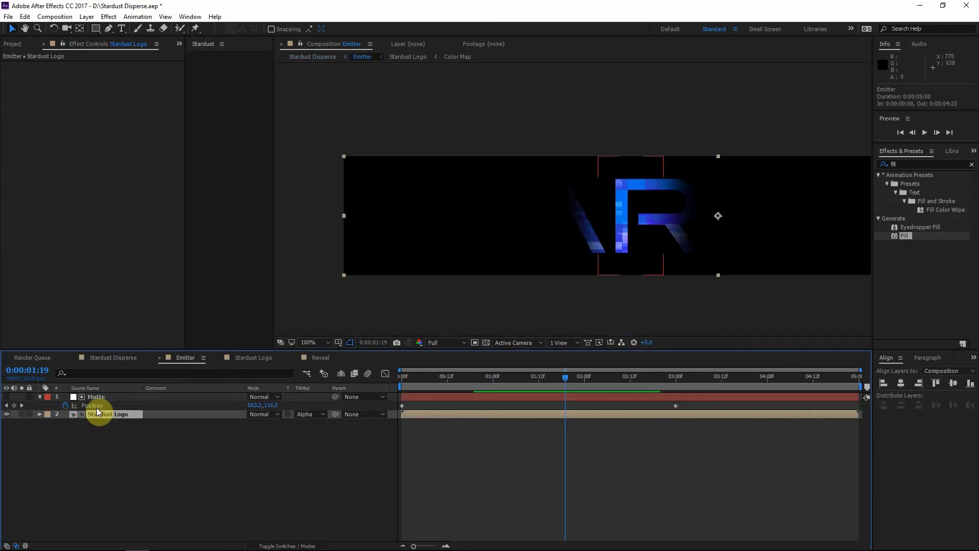
double_click(98, 413)
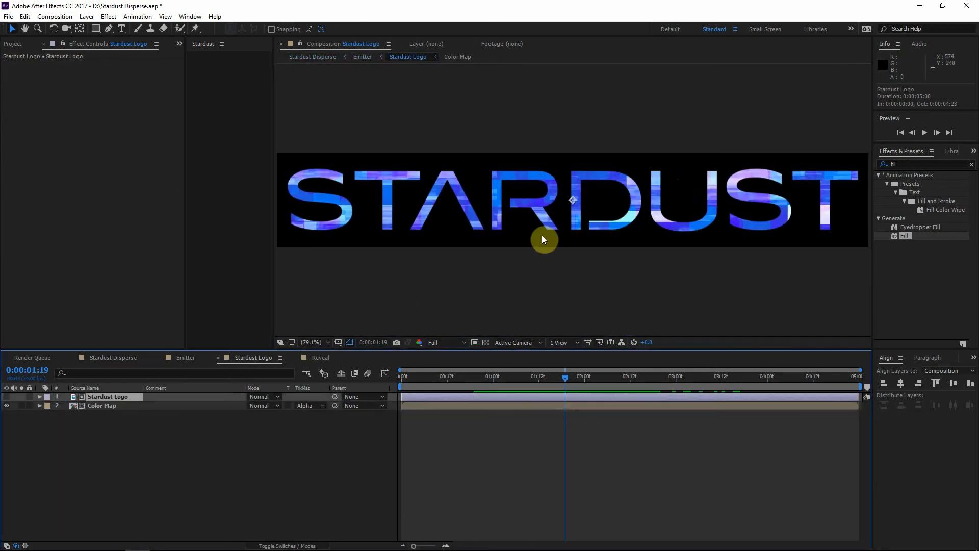
double_click(106, 404)
click(91, 404)
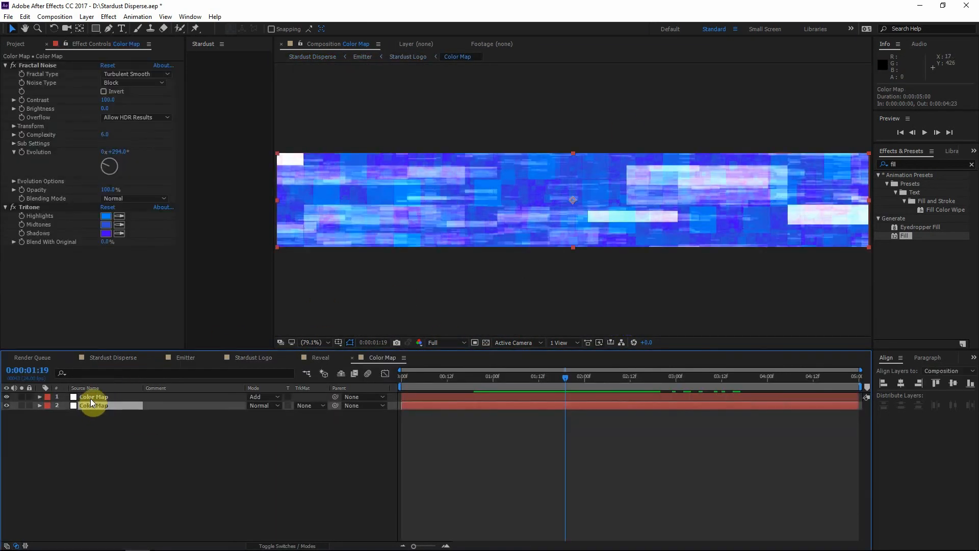
click(91, 399)
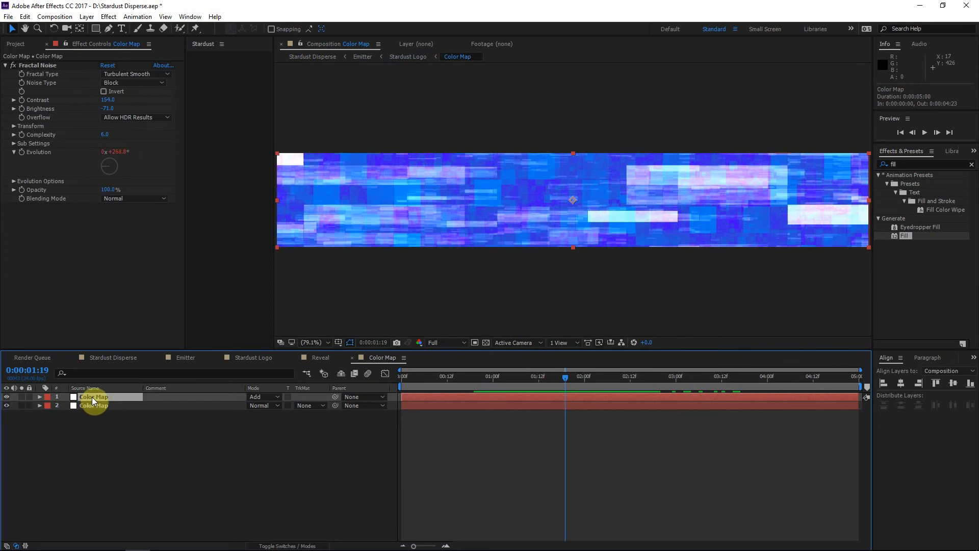
key(ctrl+shift+y)
click(576, 333)
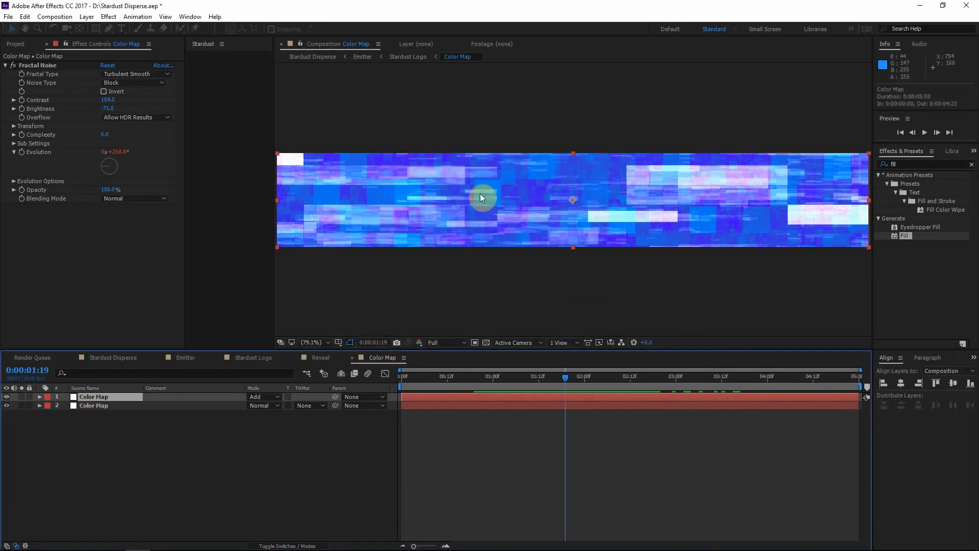
- Add an adjustment layer above the Color Map layers and apply the Tint effect to it
scroll(562, 196, down, 2)
scroll(561, 198, up, 2)
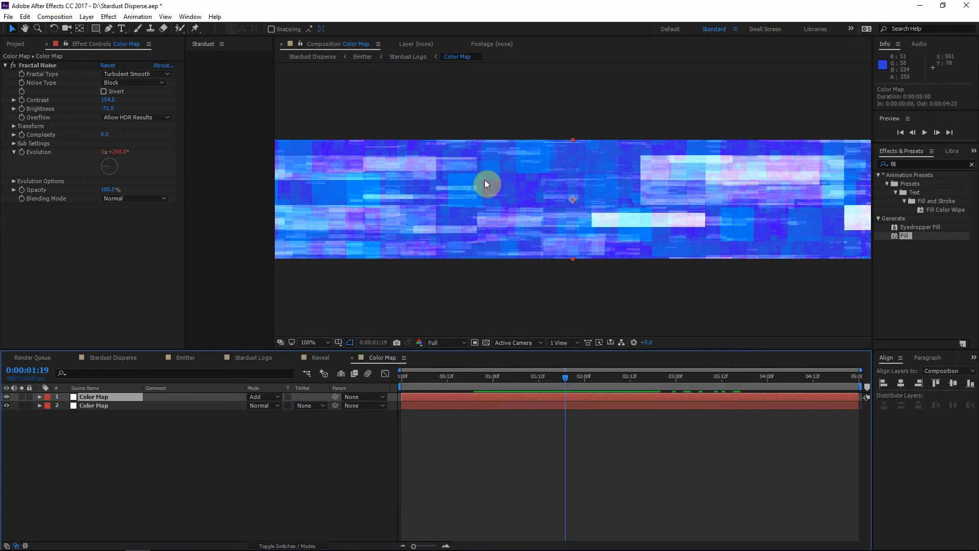
key(ctrl+alt+y)
drag(912, 234, 379, 117)
click(918, 164)
text(tint)
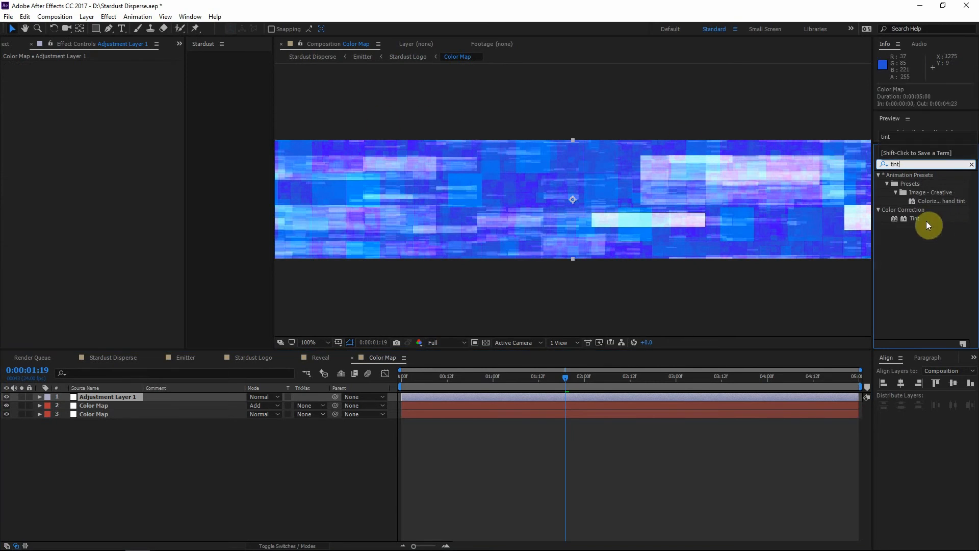
double_click(926, 221)
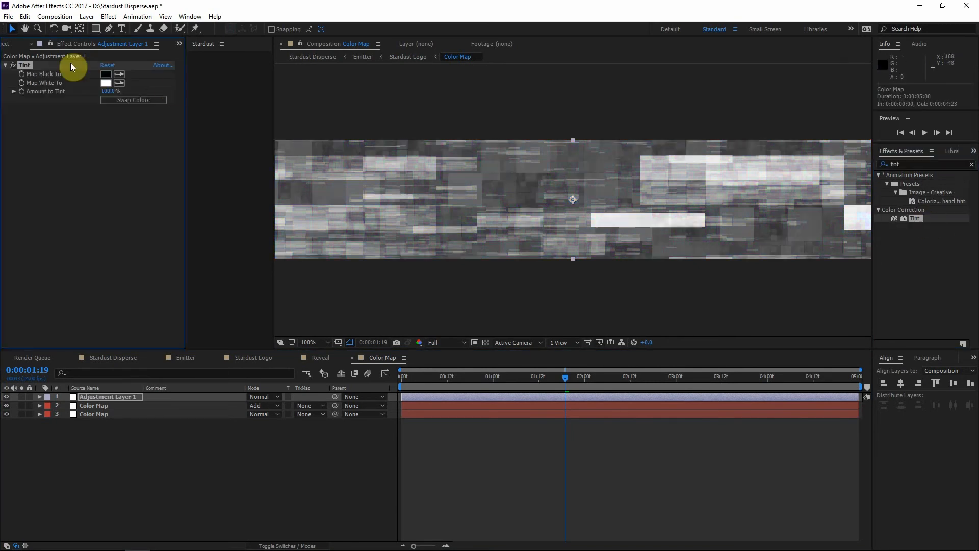
- Set the Tint effect's Amount to Tint to 35% and return to the Stardust Disperse composition
text(35)
click(99, 192)
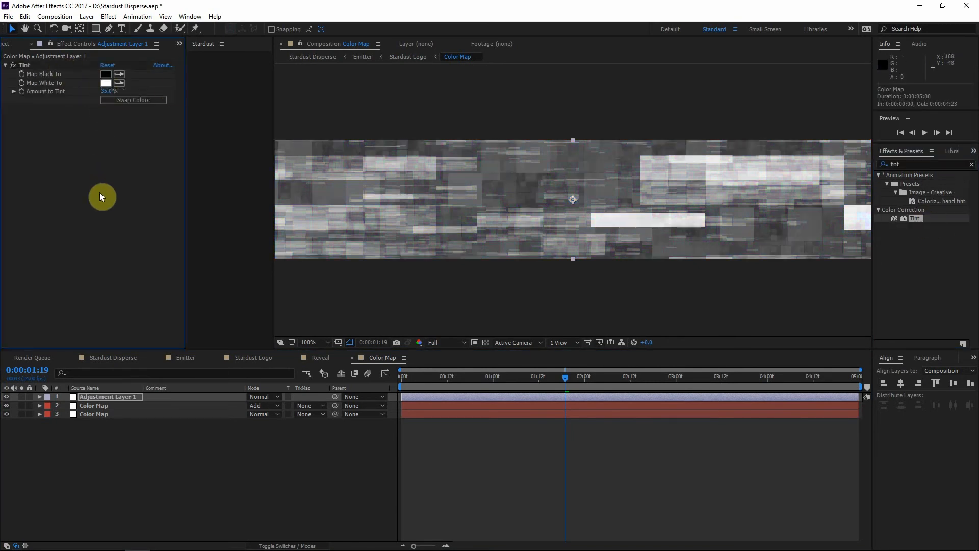
click(322, 58)
scroll(715, 229, down, 2)
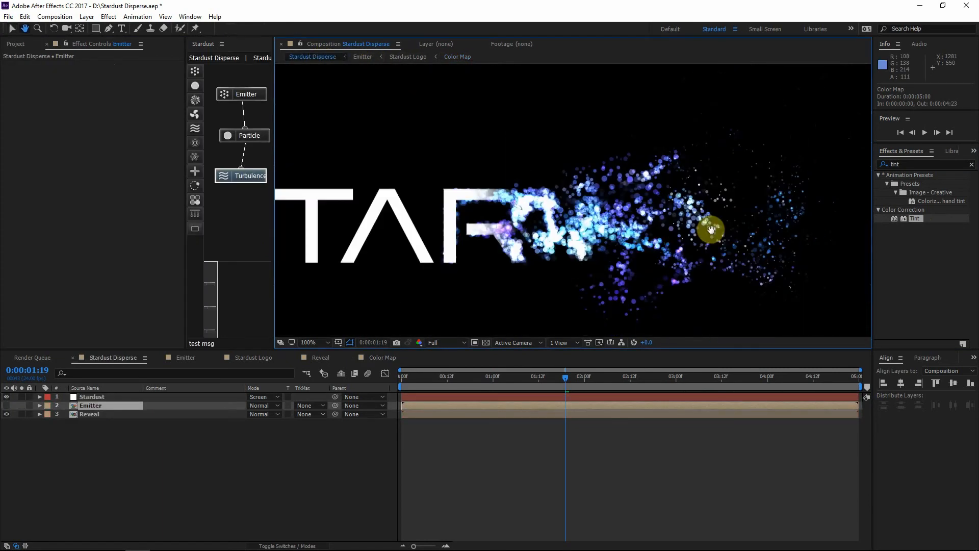
scroll(642, 220, up, 2)
scroll(586, 208, down, 2)
drag(389, 207, 507, 208)
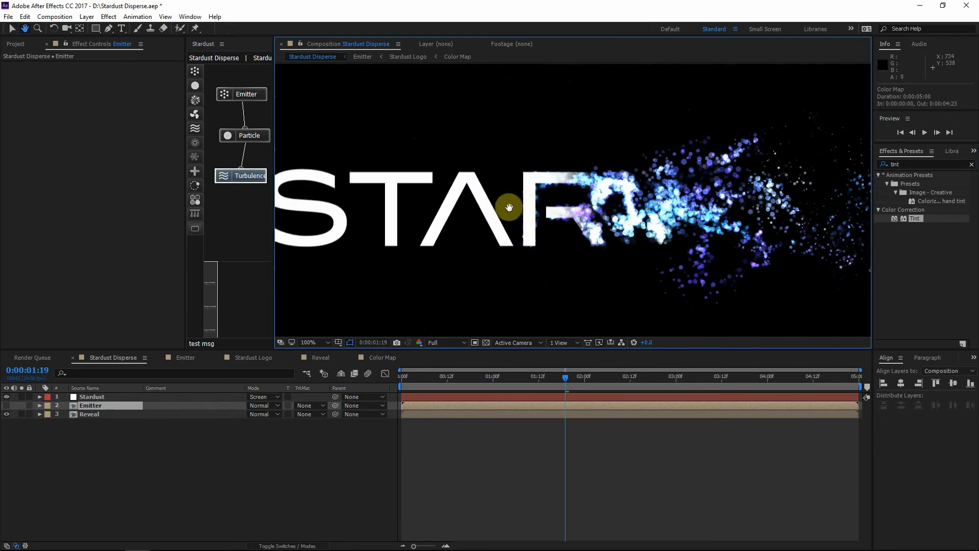
- Set the Stardust emitter's Particles Per Second to 150000
click(91, 397)
click(110, 165)
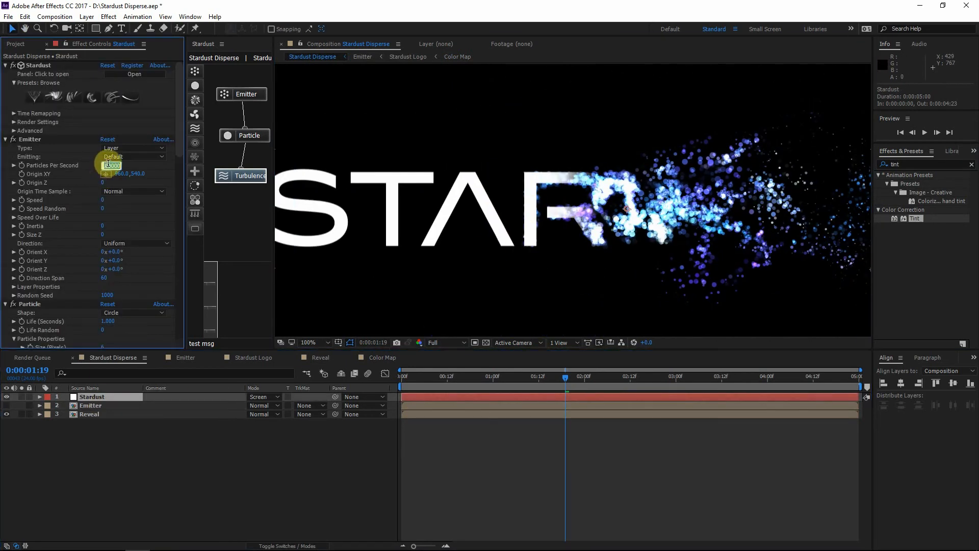
text(5000)
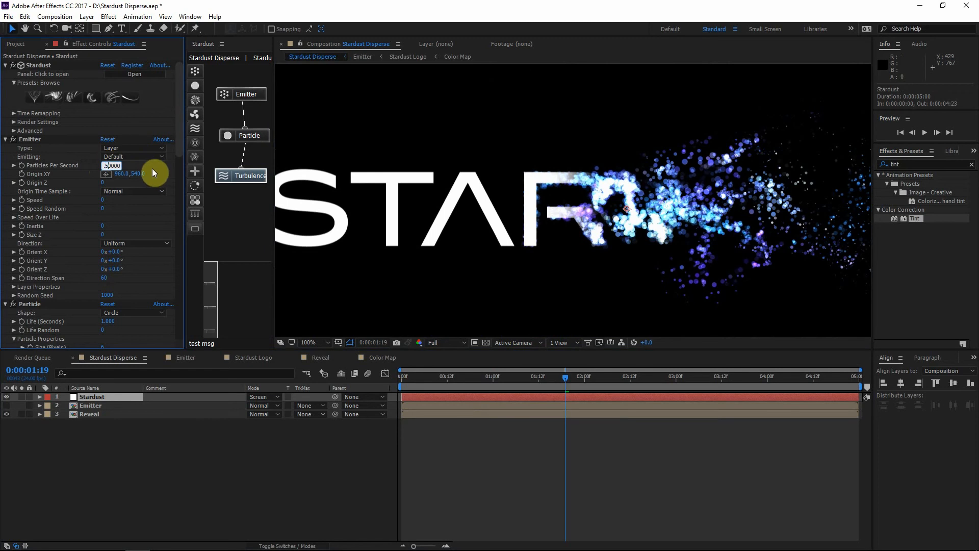
key(Return)
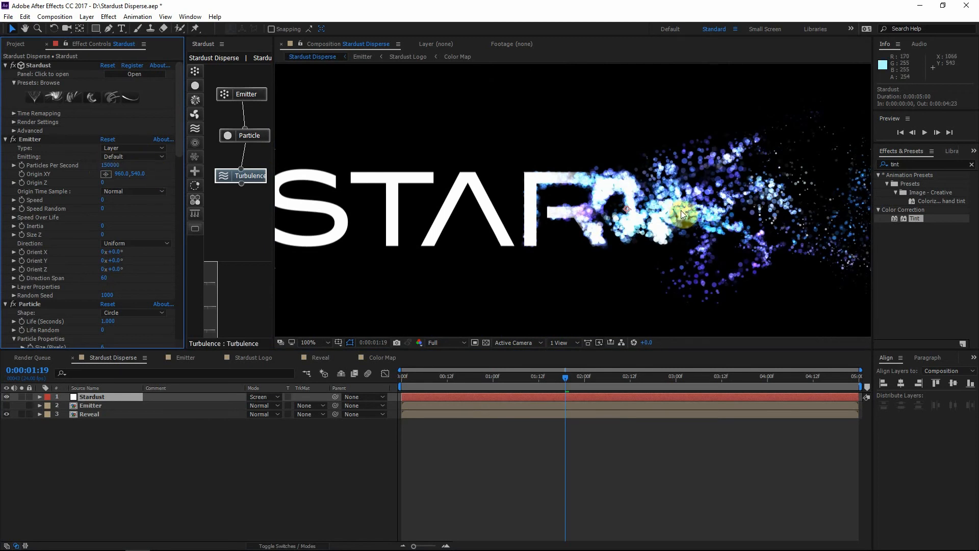
scroll(681, 210, down, 2)
scroll(623, 210, up, 2)
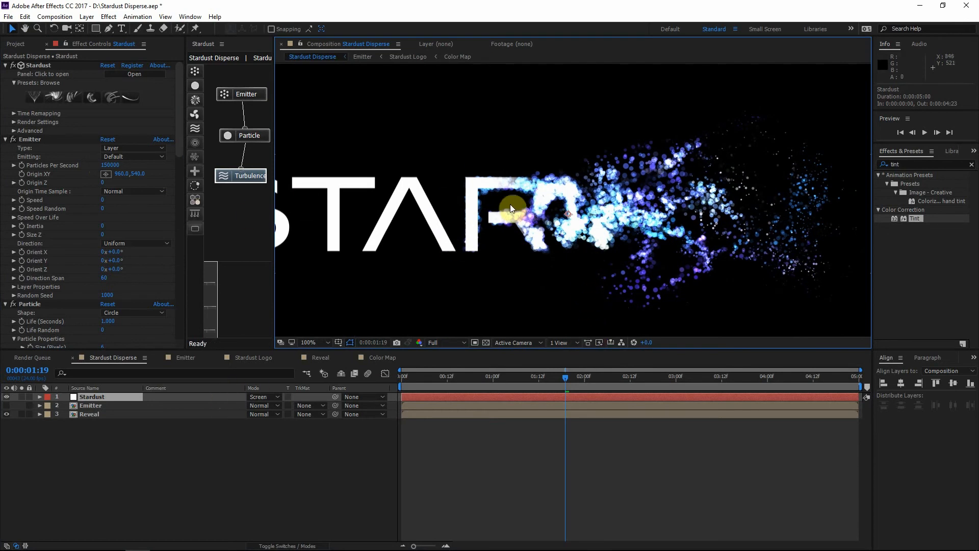
- Increase the Particle Feather of the Stardust effect's particles to soften their edges
scroll(511, 204, down, 2)
scroll(511, 204, up, 2)
scroll(57, 205, down, 2)
scroll(561, 226, up, 2)
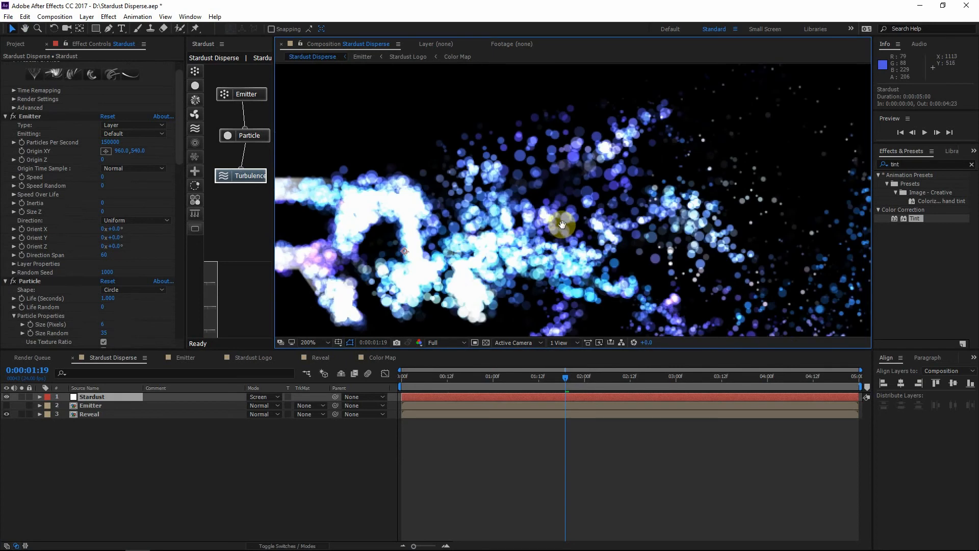
scroll(62, 241, down, 6)
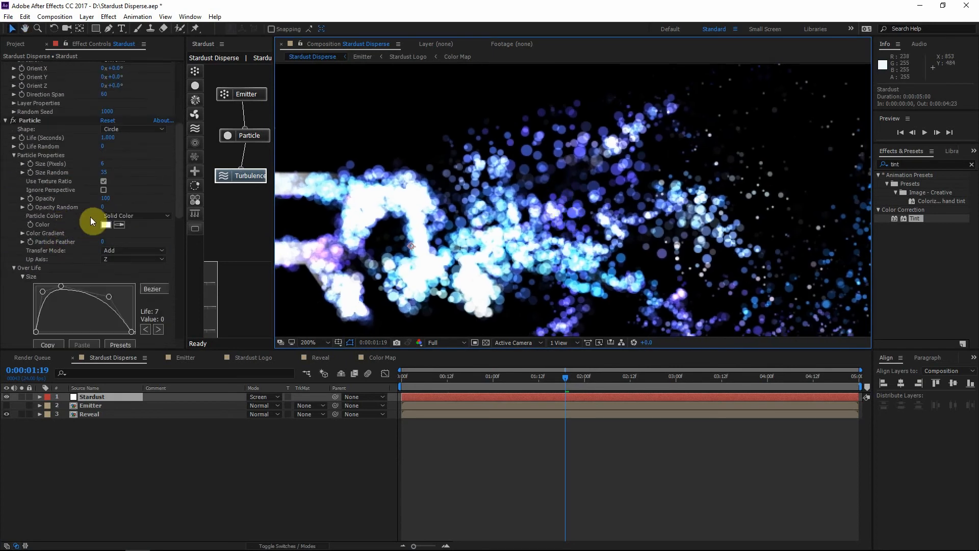
click(104, 242)
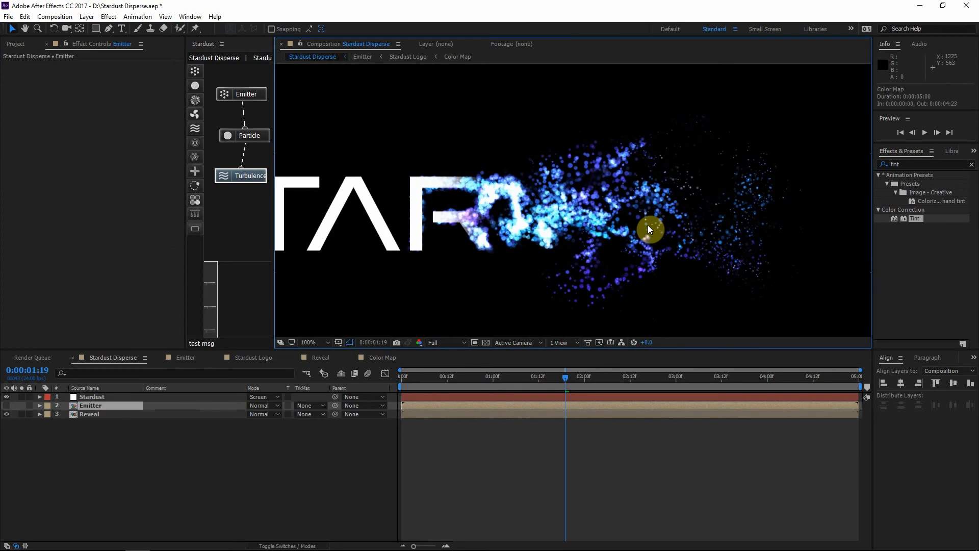
- Review the particle dispersal across frames from about 0:00:02:04 to 0:00:02:10, including a close look at the letters S and T
drag(648, 225, 671, 231)
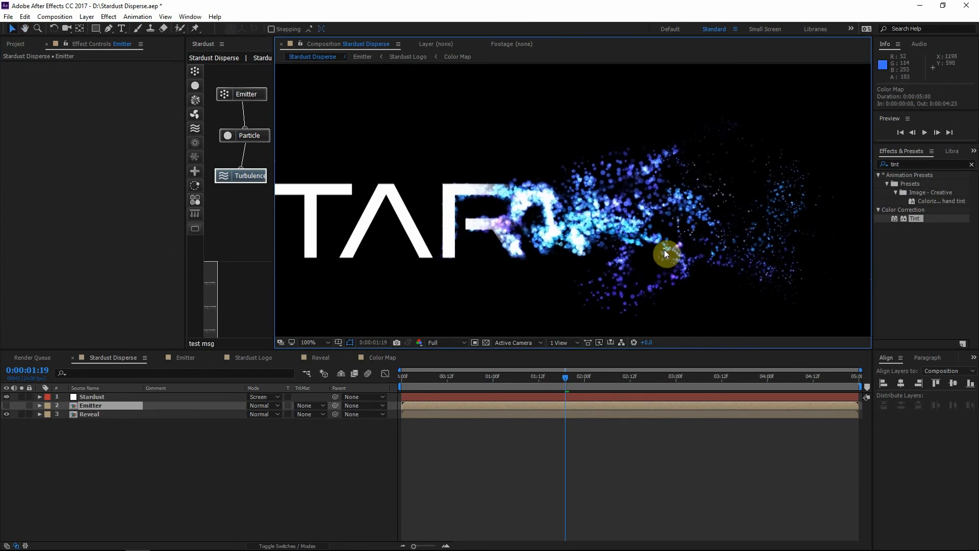
drag(592, 384, 585, 384)
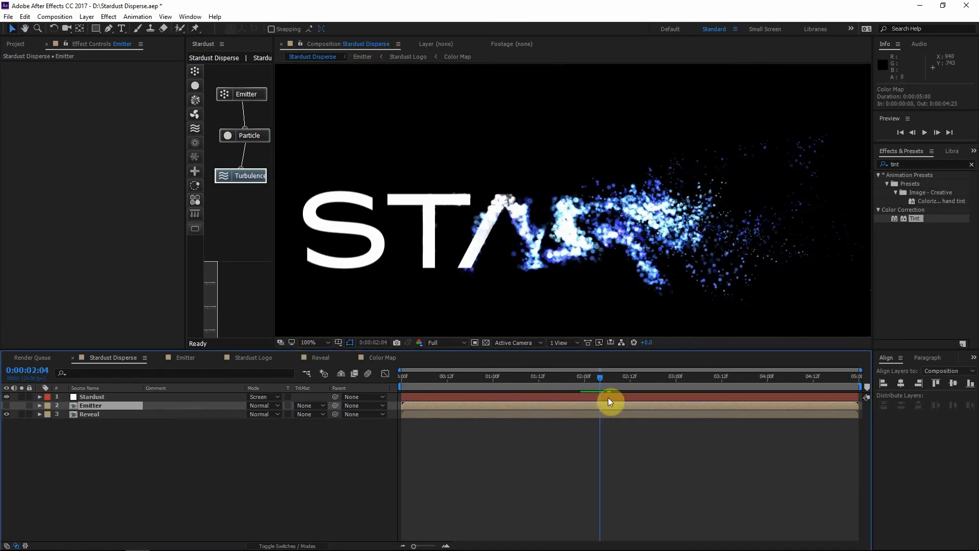
click(604, 381)
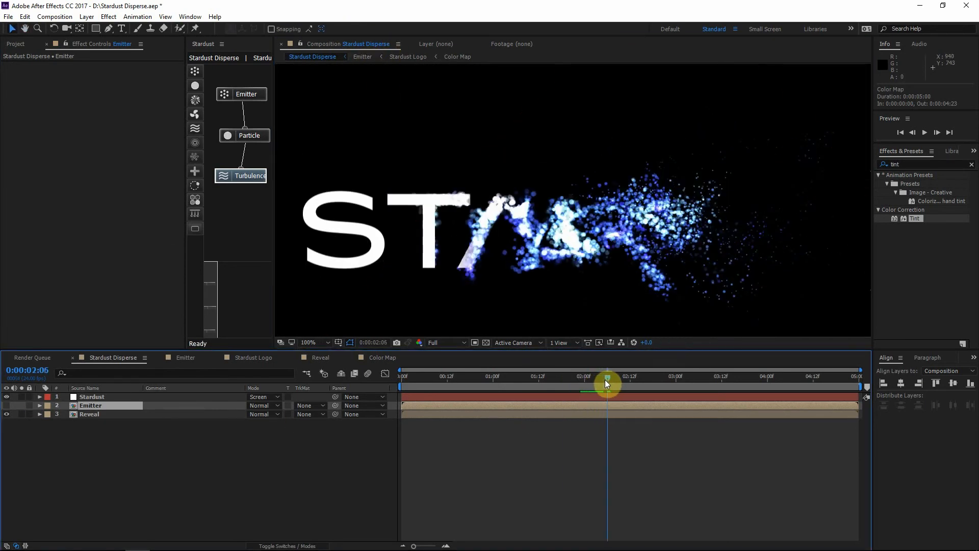
drag(598, 381, 611, 381)
scroll(612, 219, up, 2)
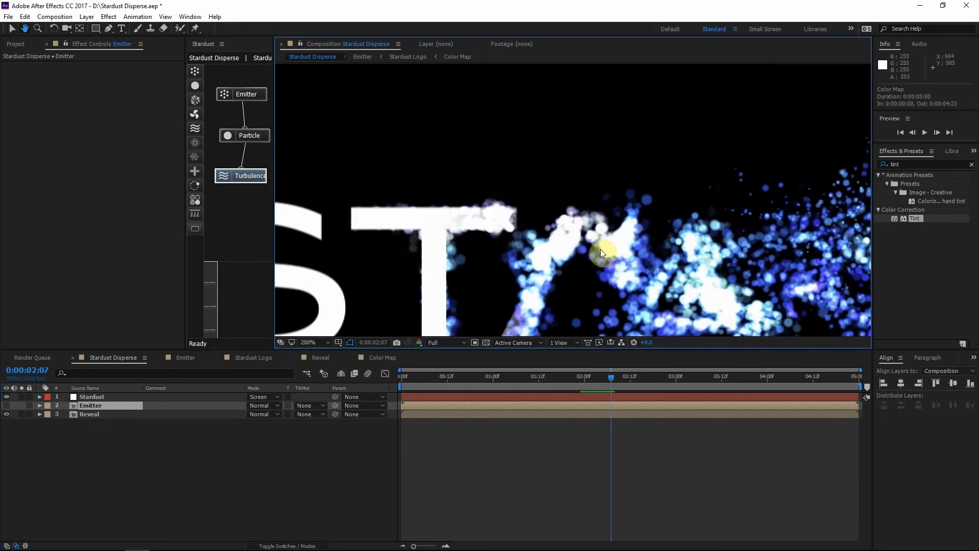
click(622, 381)
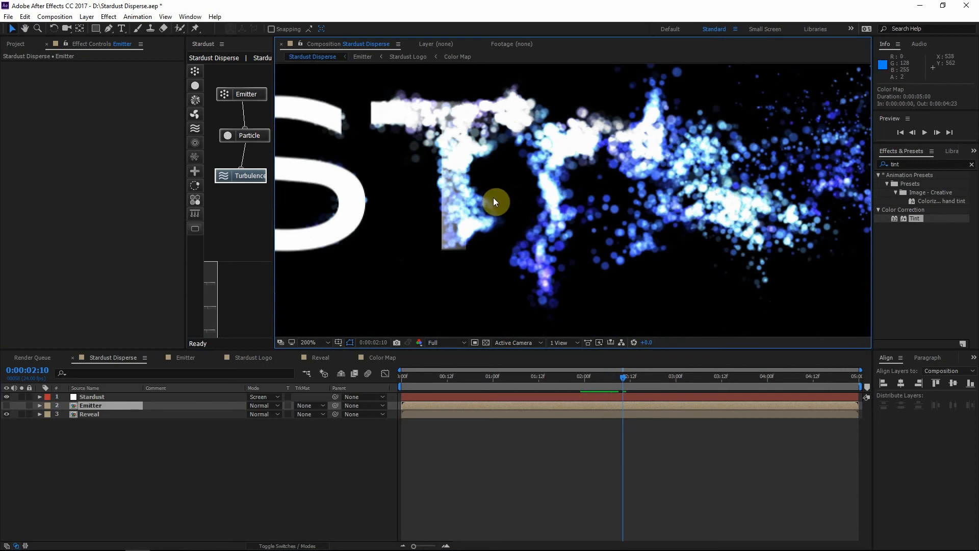
drag(494, 198, 589, 225)
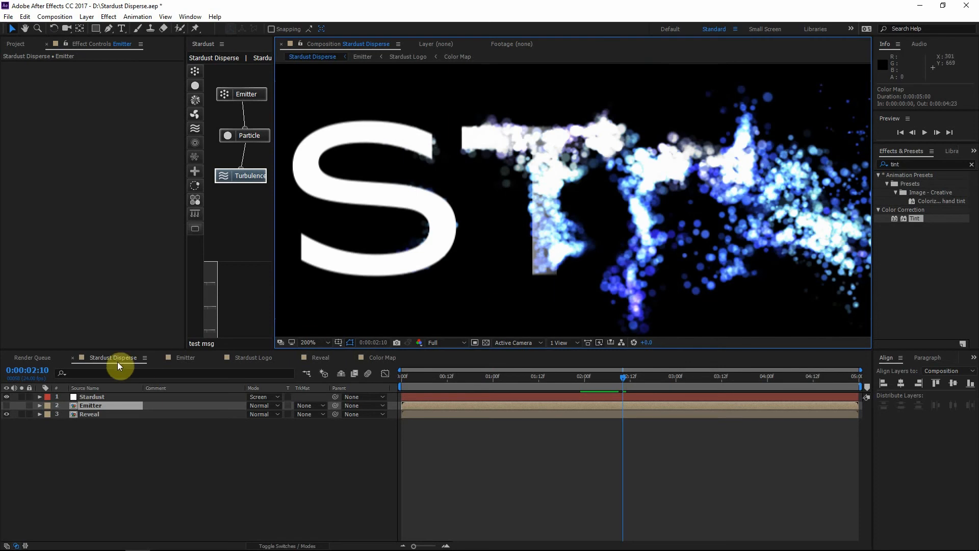
- Solo the Reveal layer in the Stardust Disperse composition and open the Reveal composition
click(22, 414)
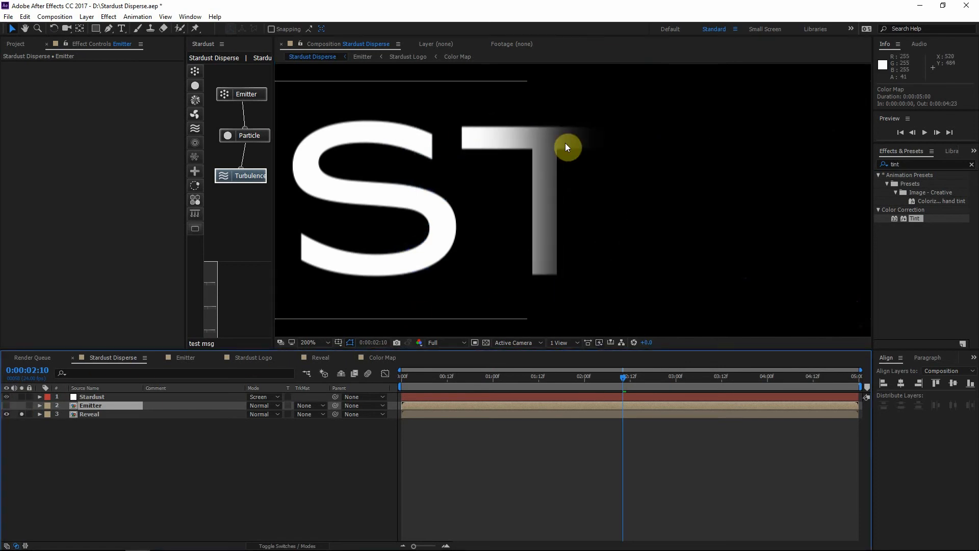
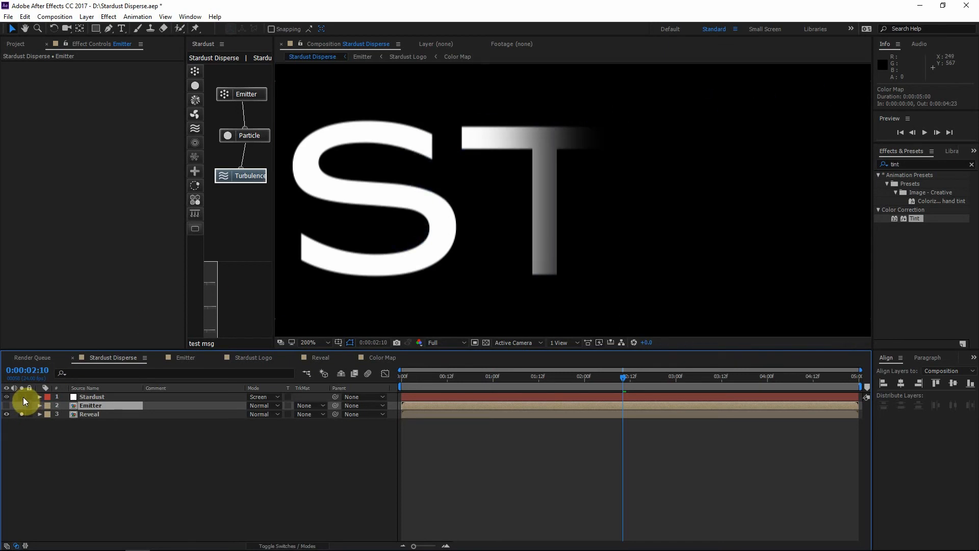
click(24, 414)
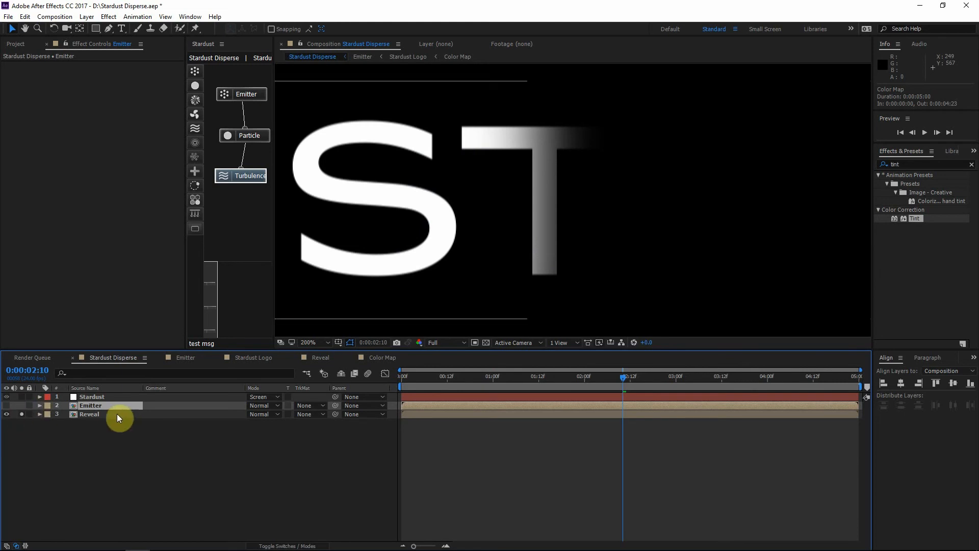
click(84, 415)
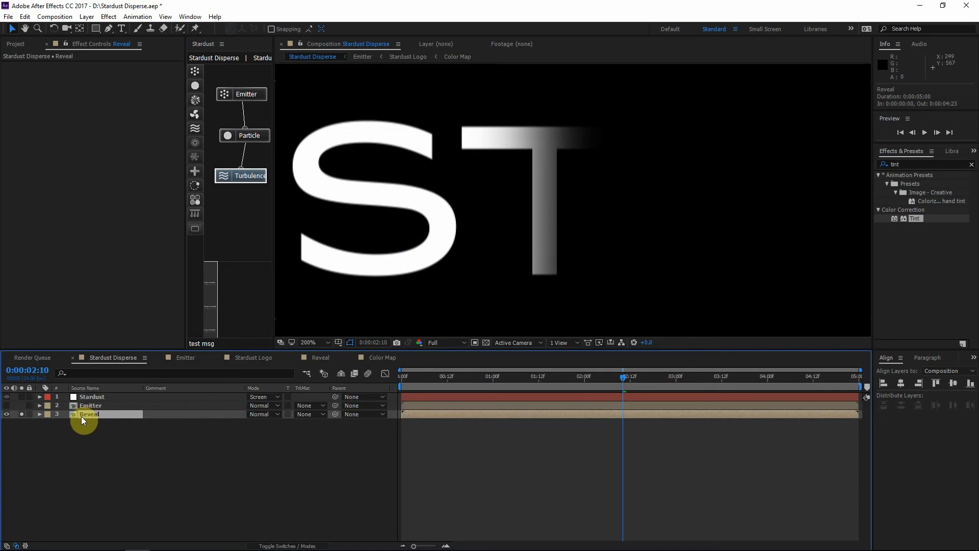
double_click(81, 416)
- Duplicate the Matte layer, make the copy visible and set its Fill color to black (000000)
click(95, 401)
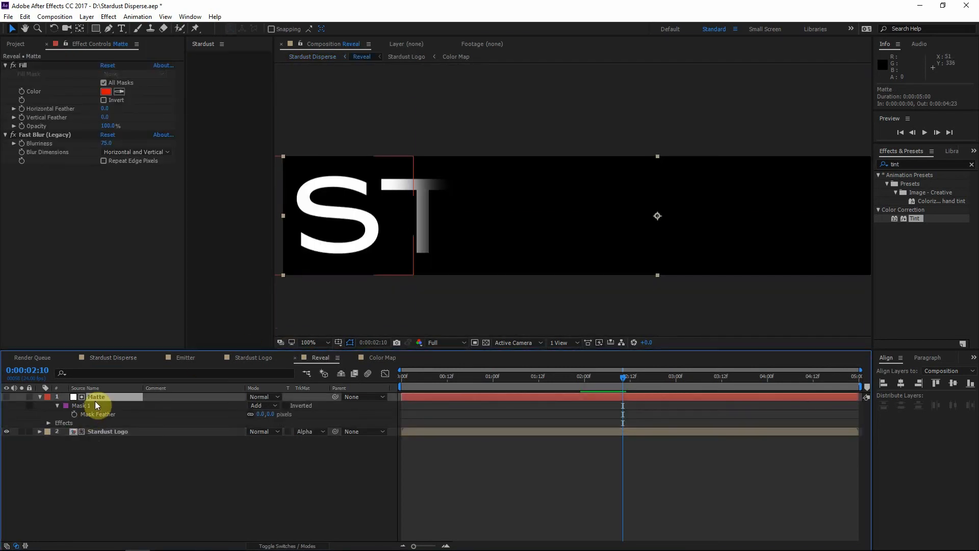
key(ctrl+d)
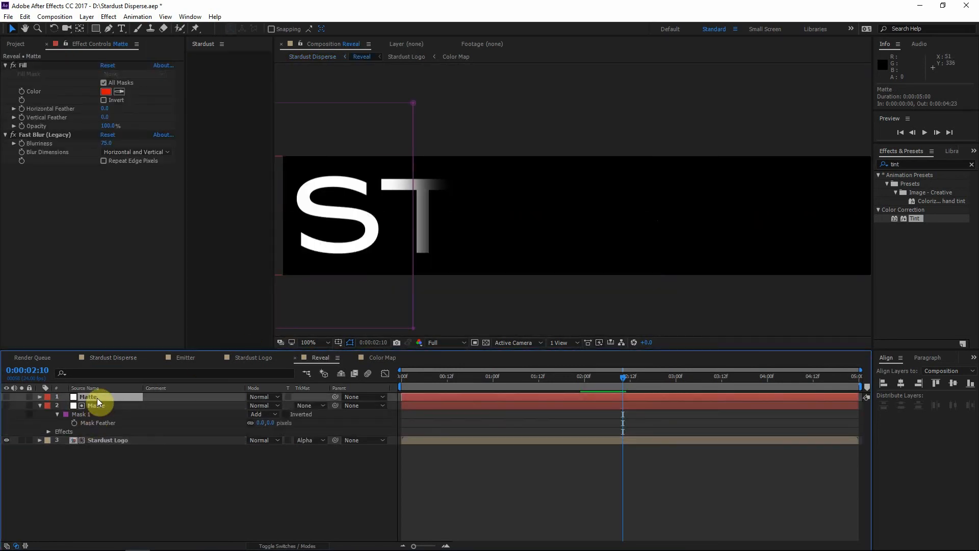
click(7, 397)
click(106, 91)
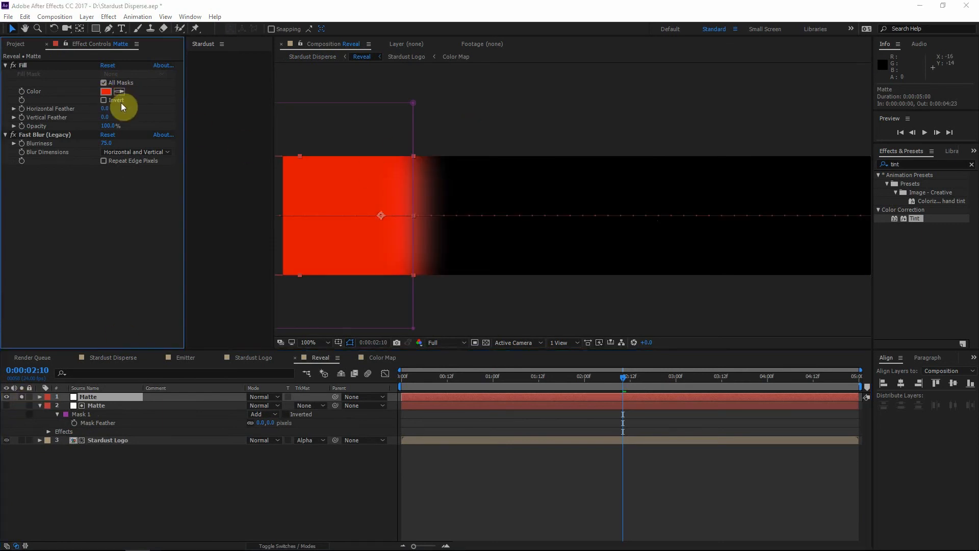
text(000000)
key(Return)
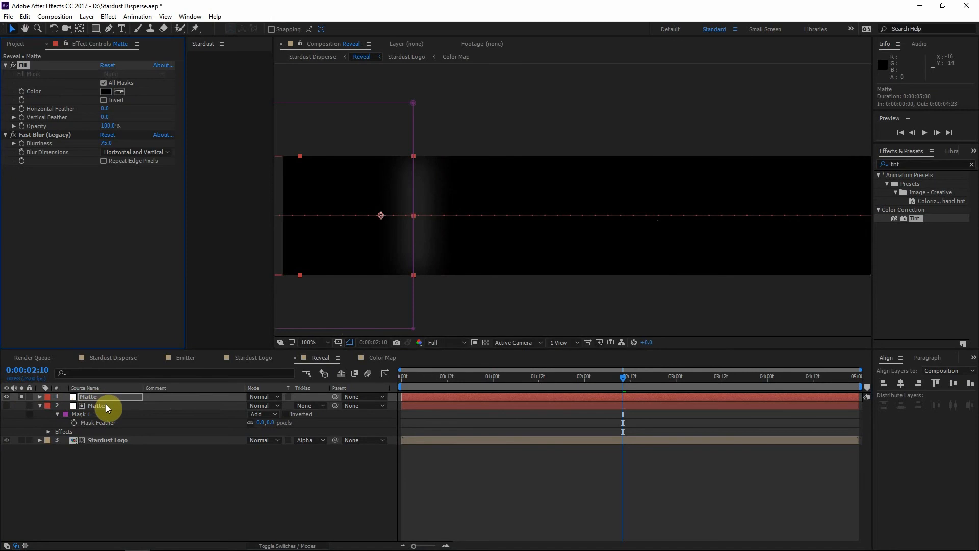
- Add a composition-size white solid directly beneath the black Matte copy and check the gradient back to about 0:00:01:19
click(105, 405)
key(ctrl+shift+y)
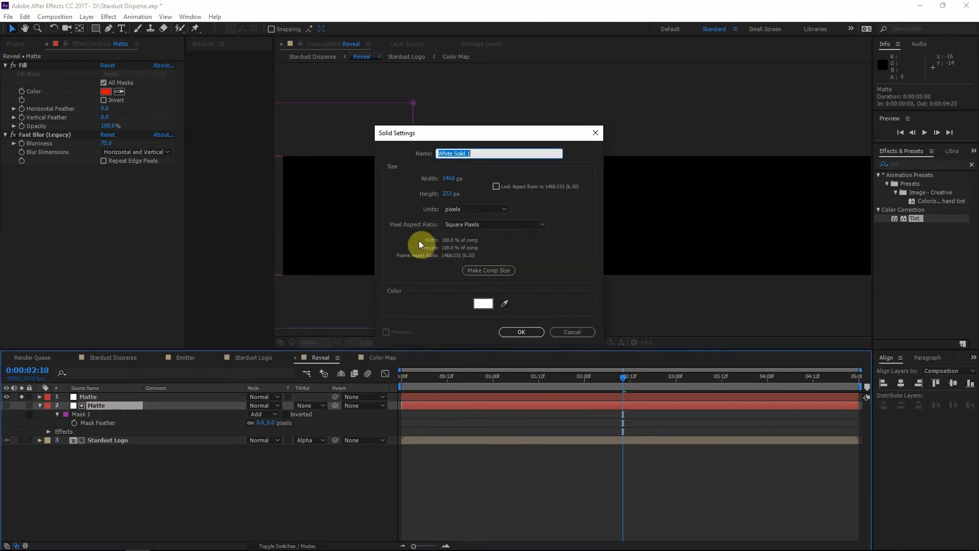
click(521, 332)
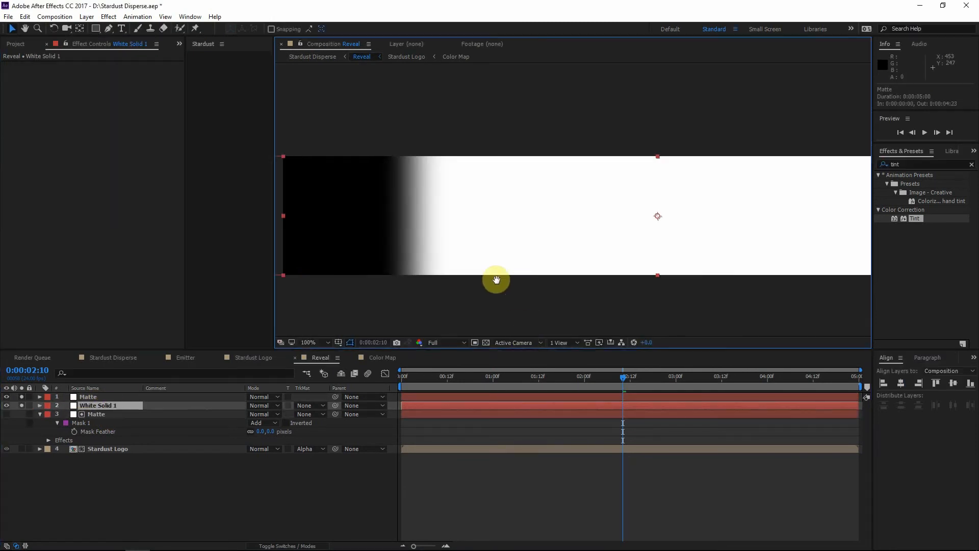
drag(599, 386, 566, 380)
scroll(594, 163, down, 1)
scroll(619, 175, up, 1)
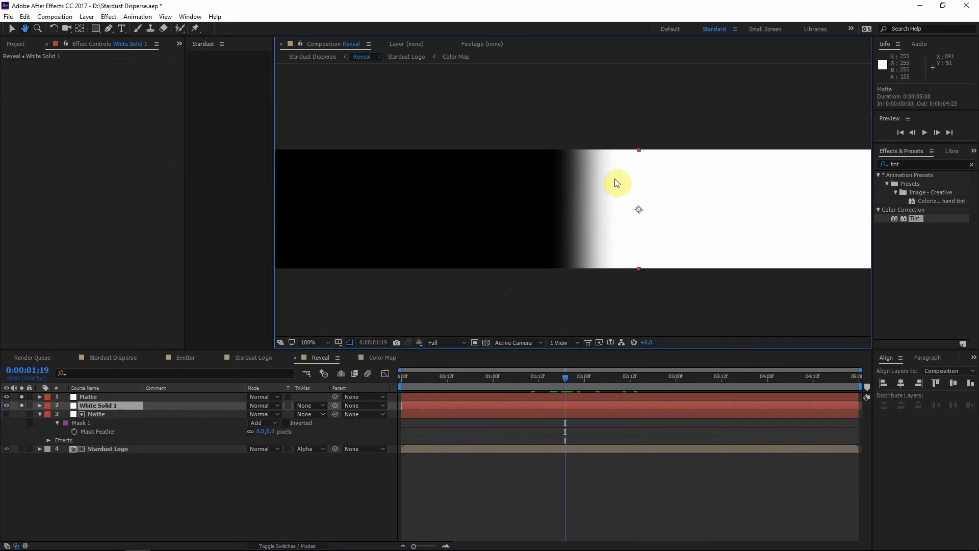
- Pre-compose the black Matte copy and White Solid 1 as Blur Map and hide the resulting layer
click(90, 398)
shift+click(94, 405)
right_click(93, 405)
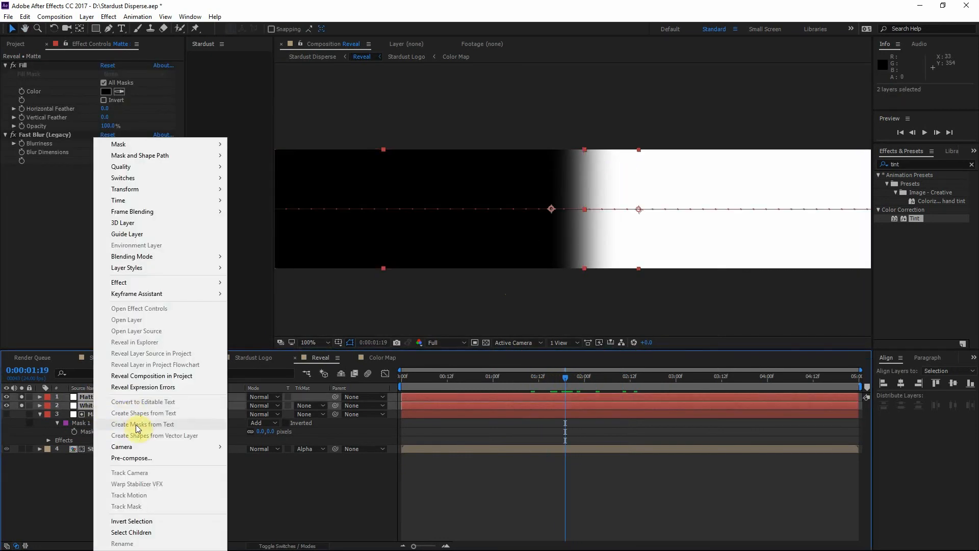
click(140, 455)
text(B)
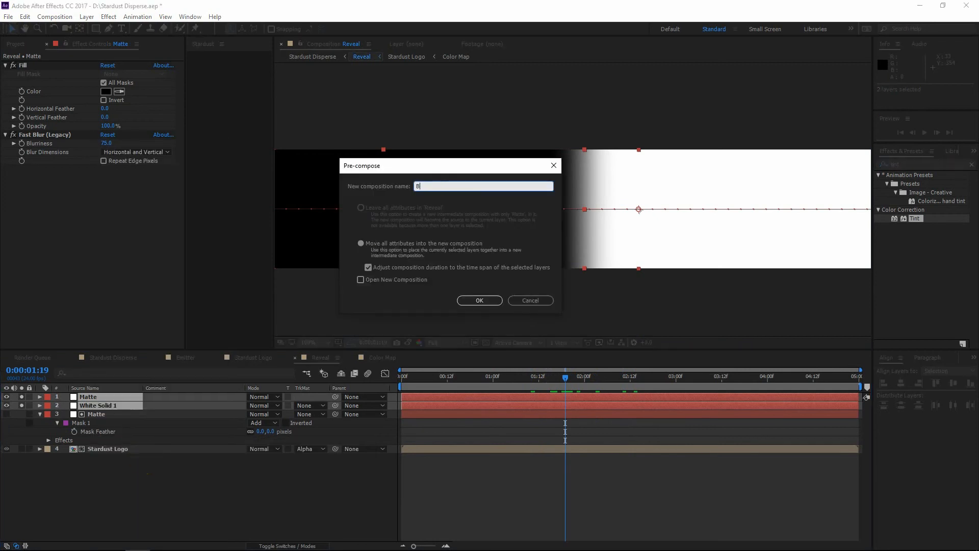
text(lur Map)
key(Return)
click(6, 396)
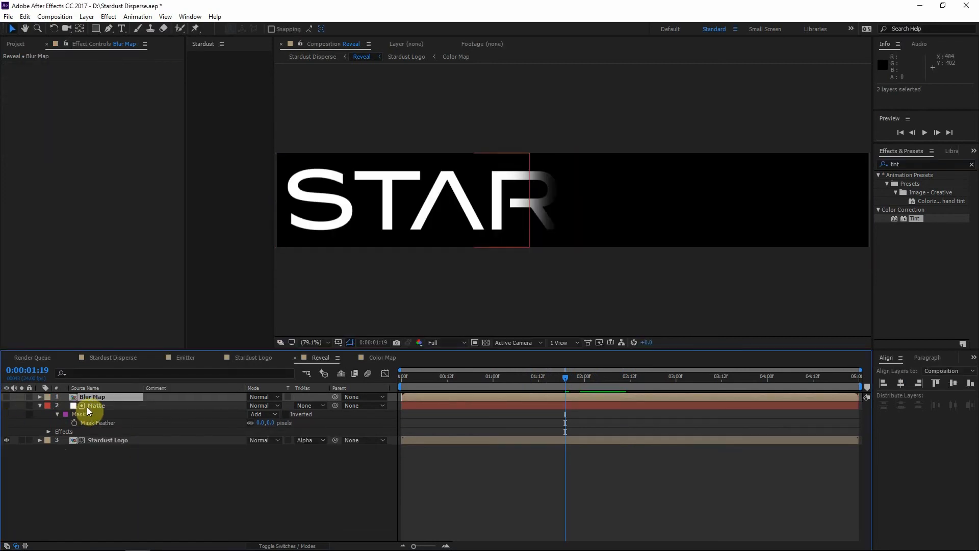
- Create an adjustment layer above the original Matte and apply Compound Blur to it
click(90, 406)
key(ctrl+alt+y)
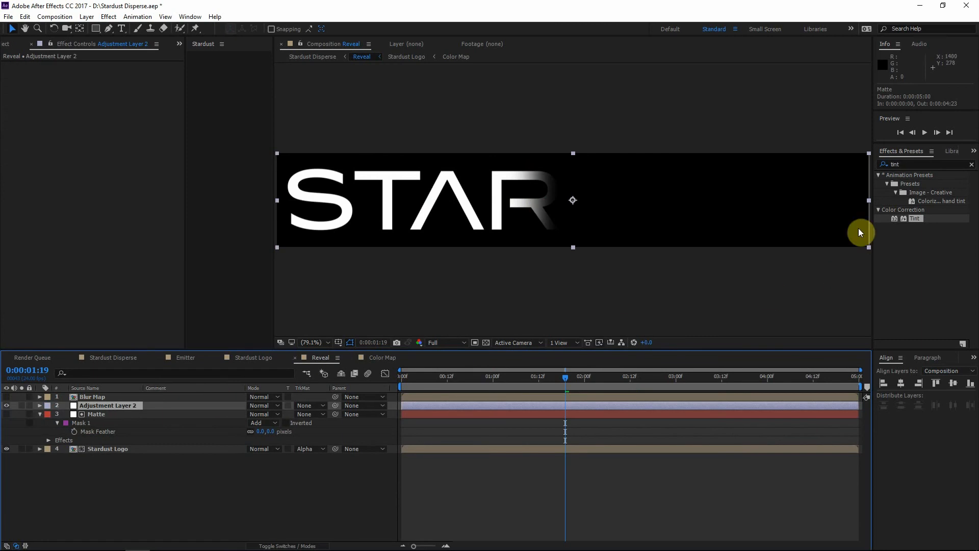
click(913, 164)
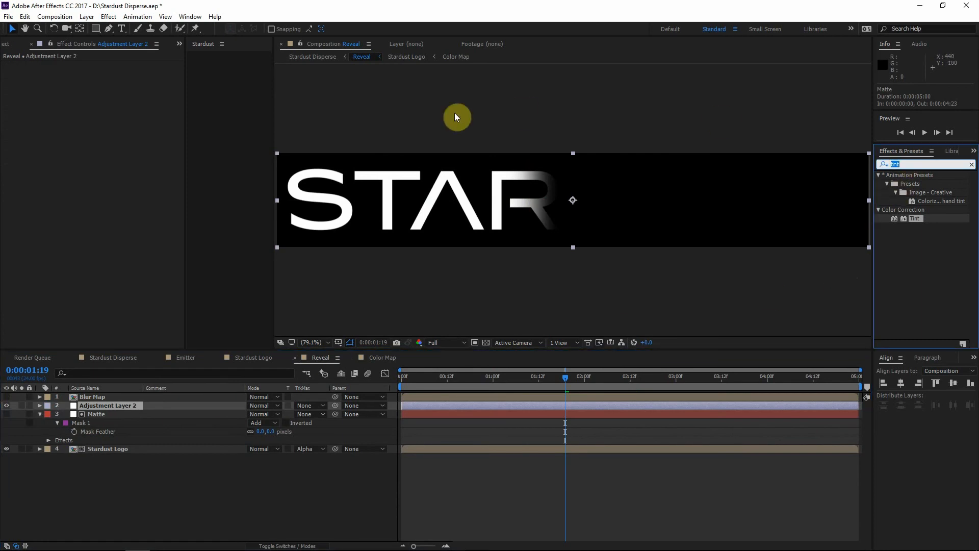
text(compou)
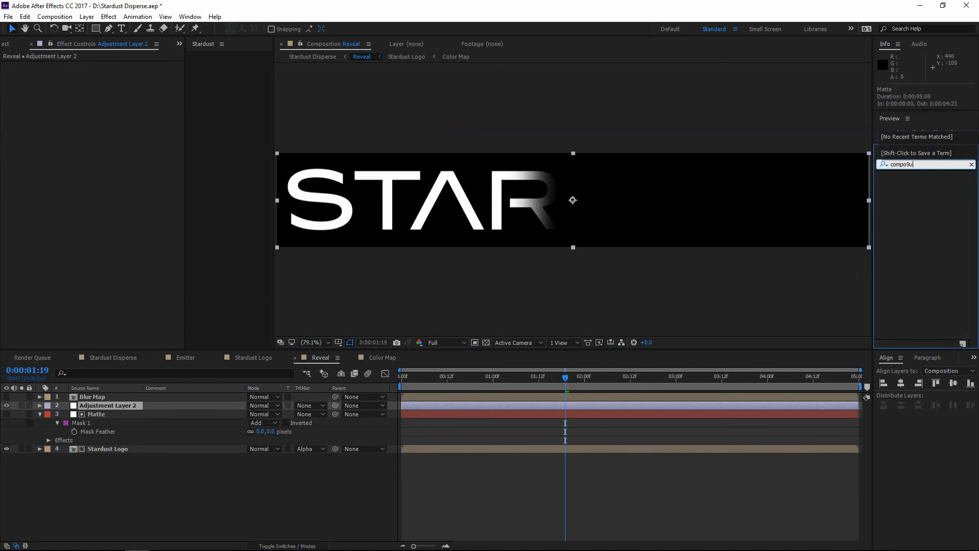
double_click(932, 183)
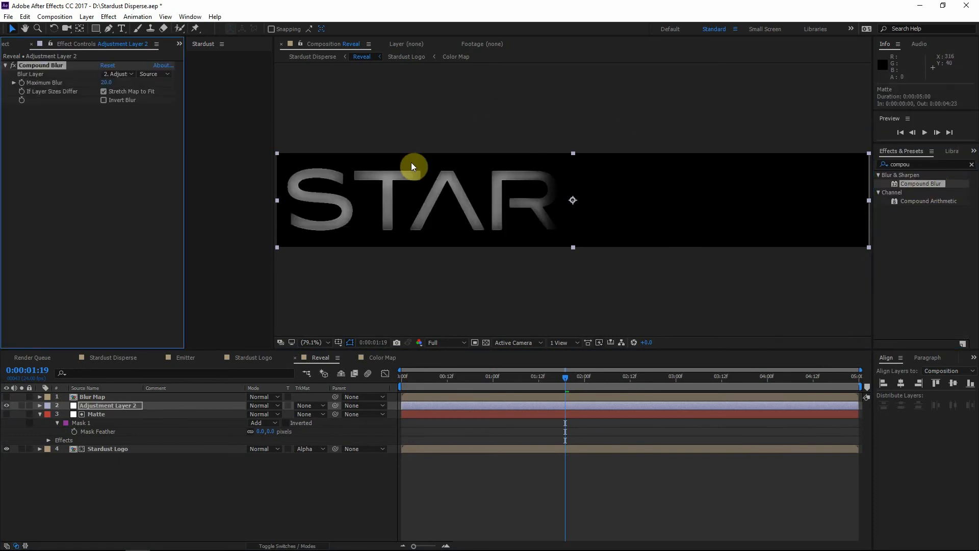
drag(288, 133, 369, 157)
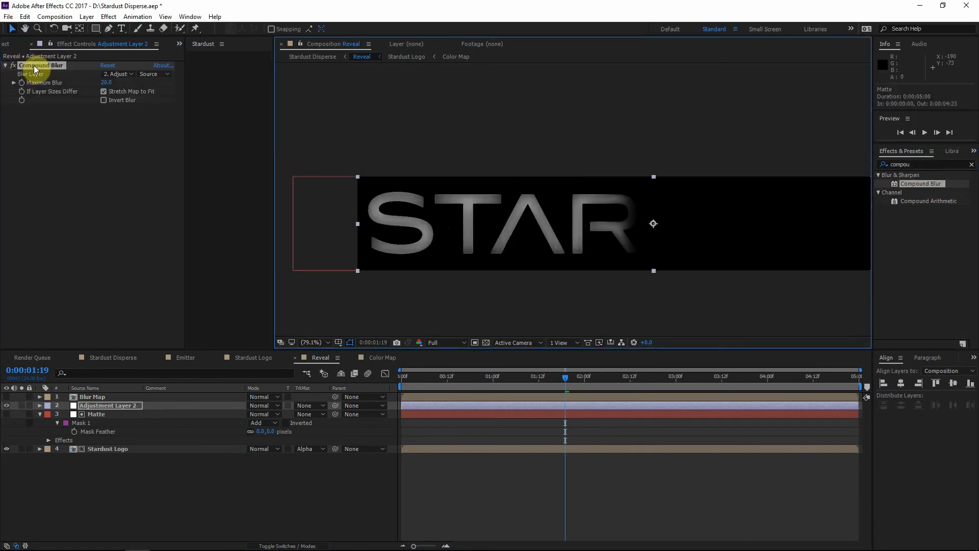
scroll(619, 236, up, 1)
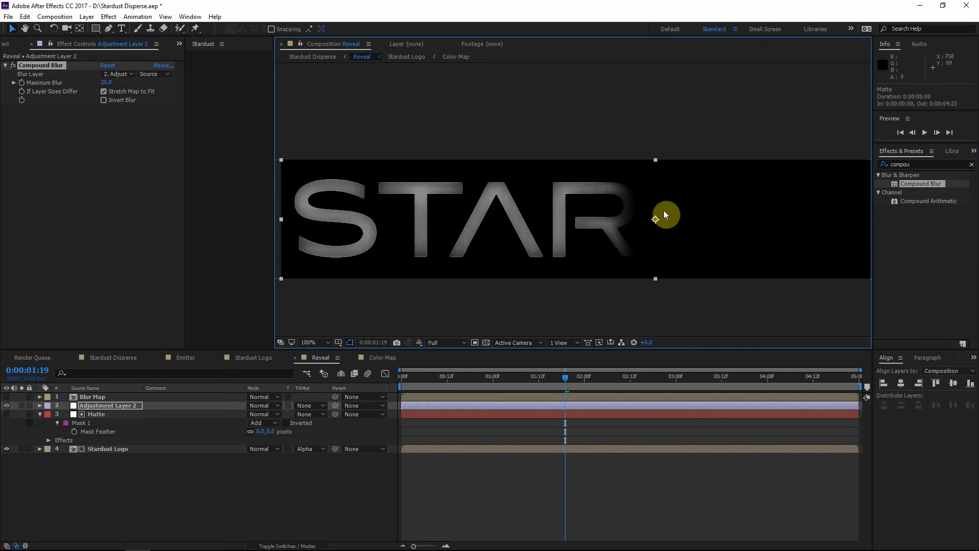
drag(658, 211, 678, 228)
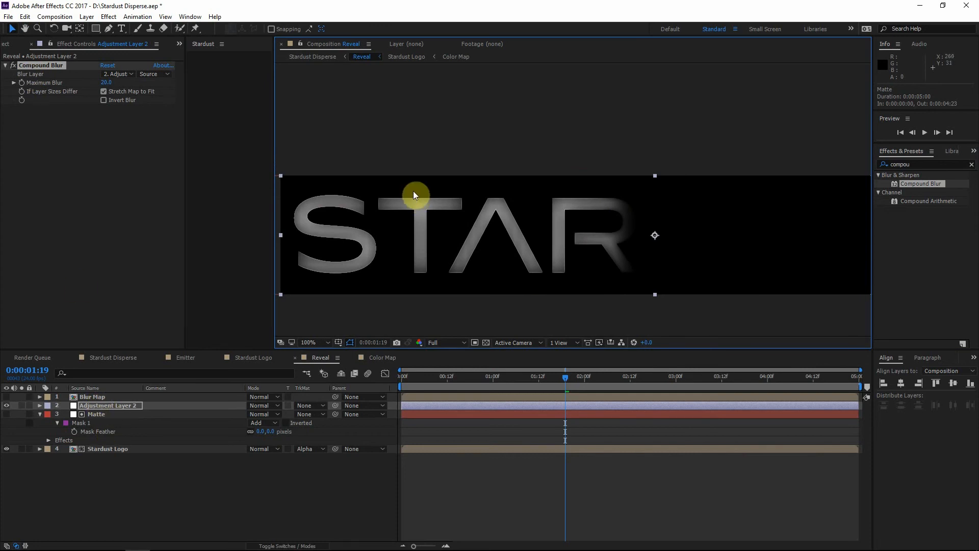
- Set Compound Blur's Blur Layer to Blur Map and briefly show the map layer to compare it with the blurred edge
click(28, 74)
click(117, 74)
click(137, 101)
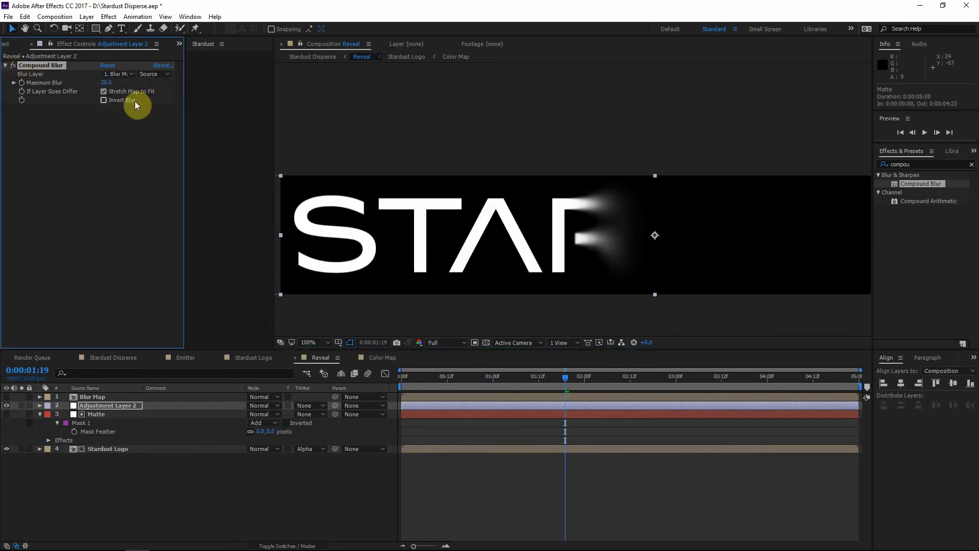
scroll(686, 258, up, 2)
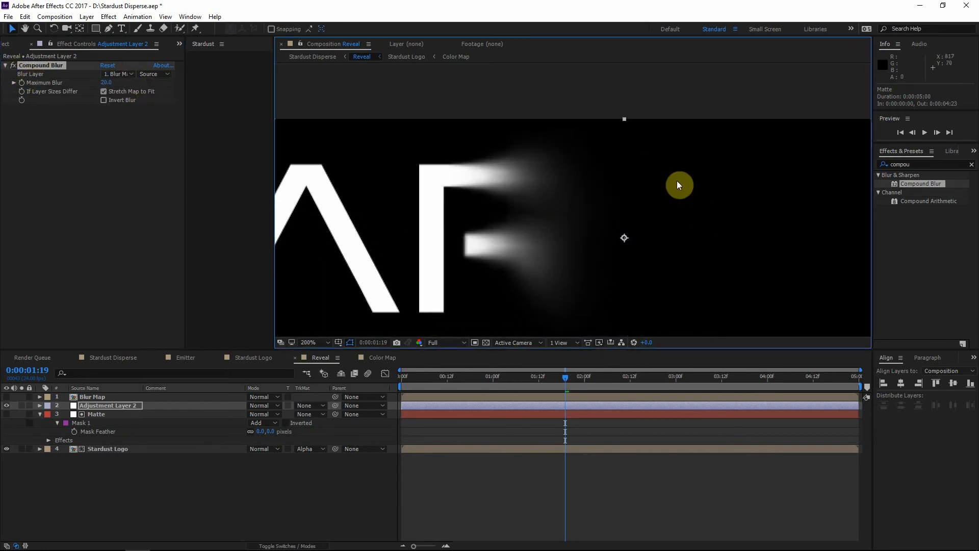
click(6, 397)
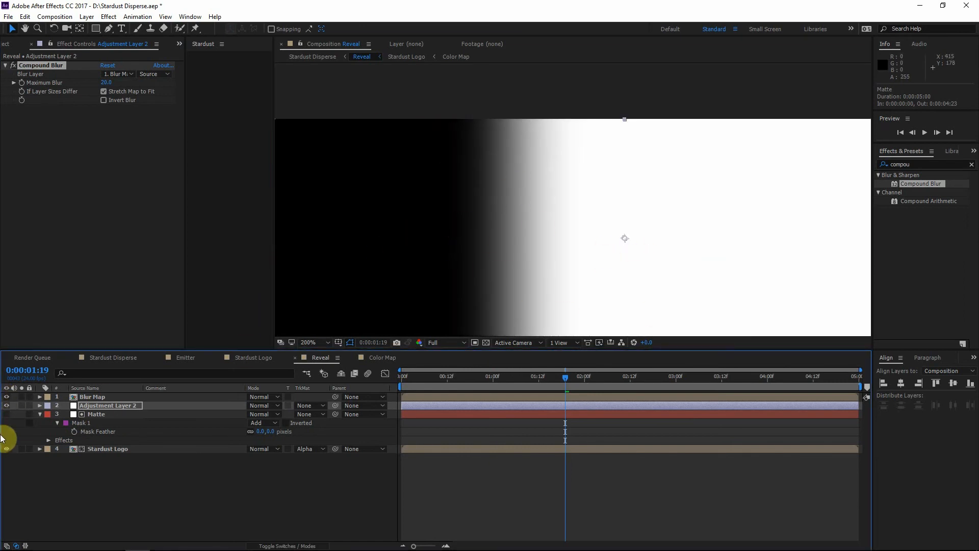
click(6, 396)
- Set Compound Blur's Maximum Blur to 4 and review the logo's edge up to about 0:00:02:04
click(106, 82)
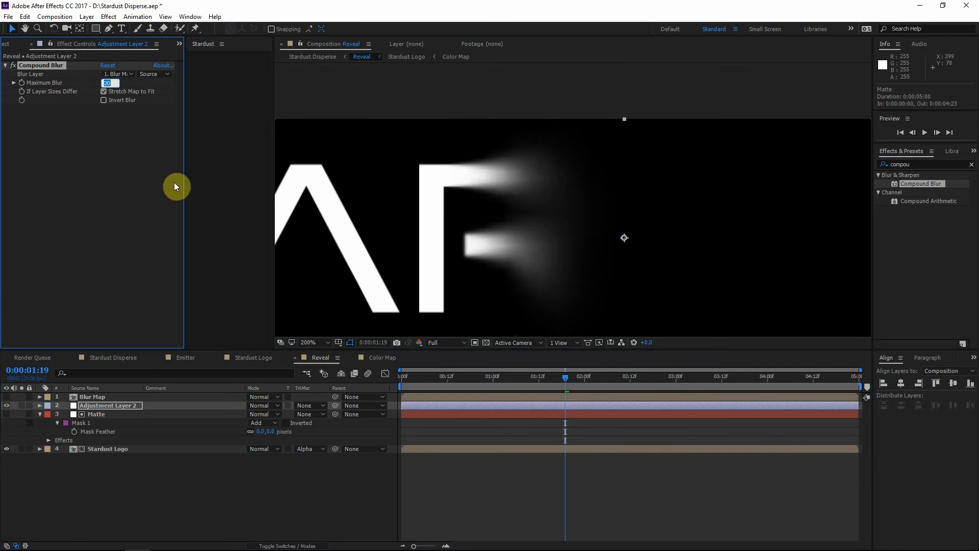
text(4)
click(112, 267)
scroll(599, 243, down, 2)
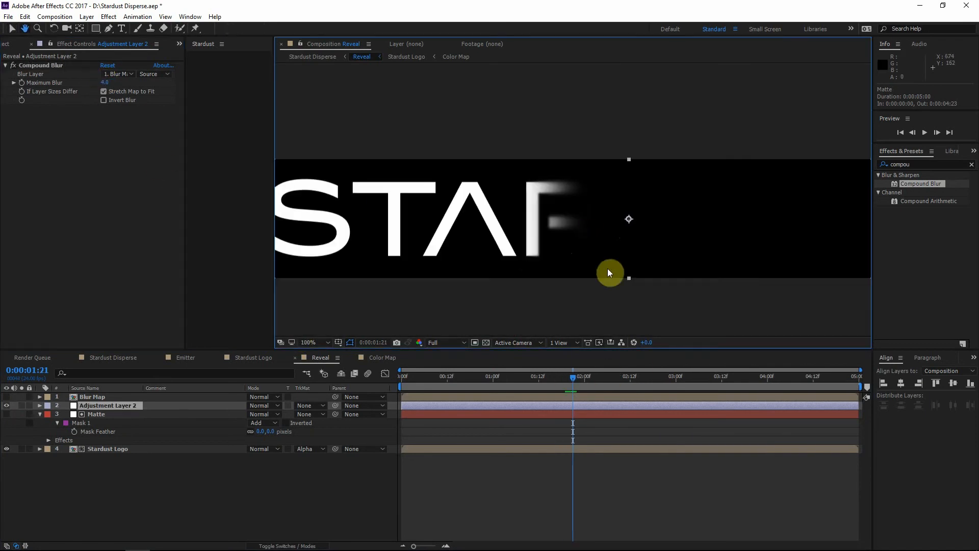
drag(570, 389, 600, 357)
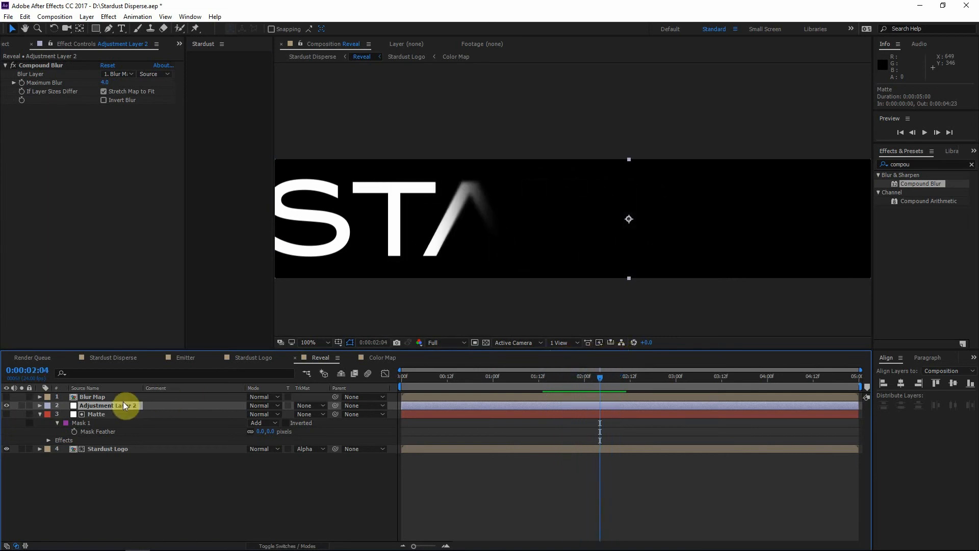
- Reveal the Blur Map layer's source composition in the project and duplicate it
click(100, 396)
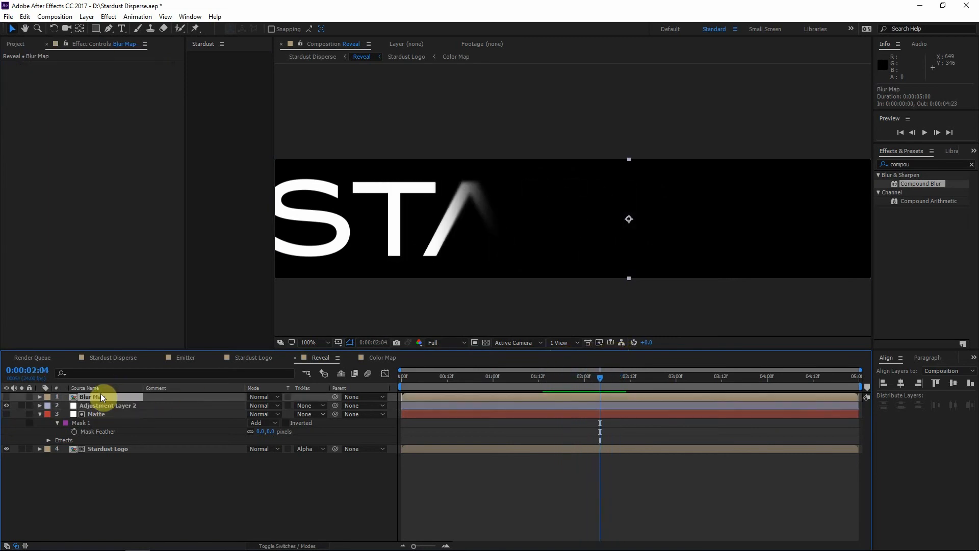
right_click(102, 396)
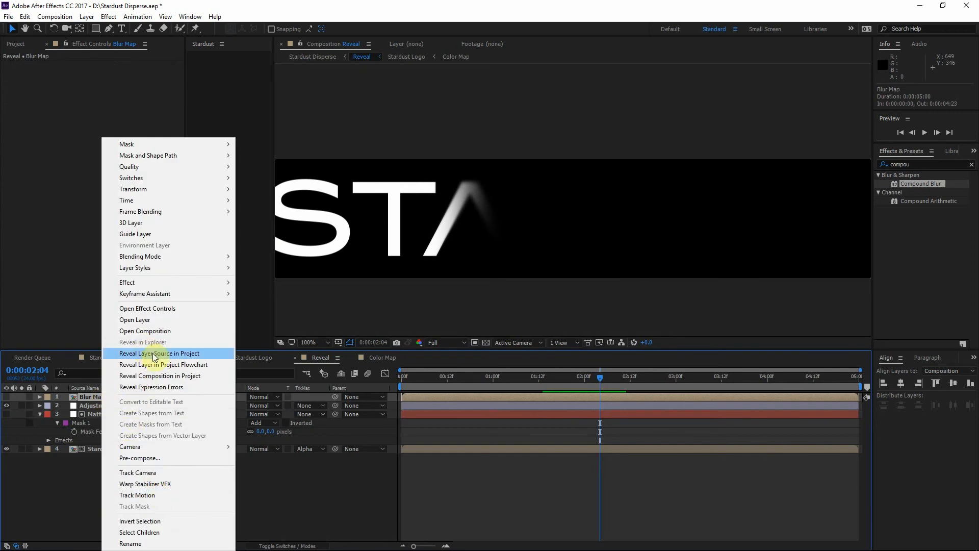
click(95, 400)
right_click(96, 397)
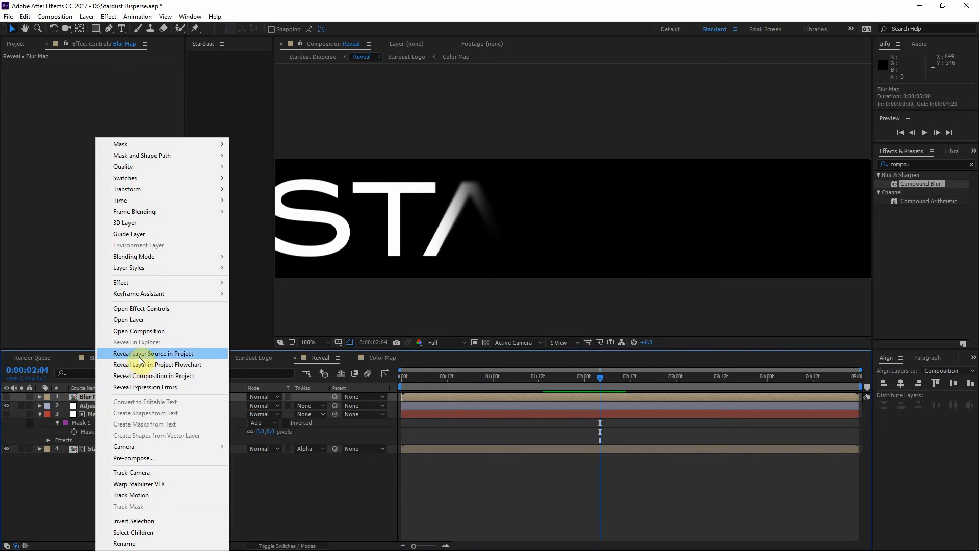
click(89, 398)
right_click(89, 399)
click(135, 350)
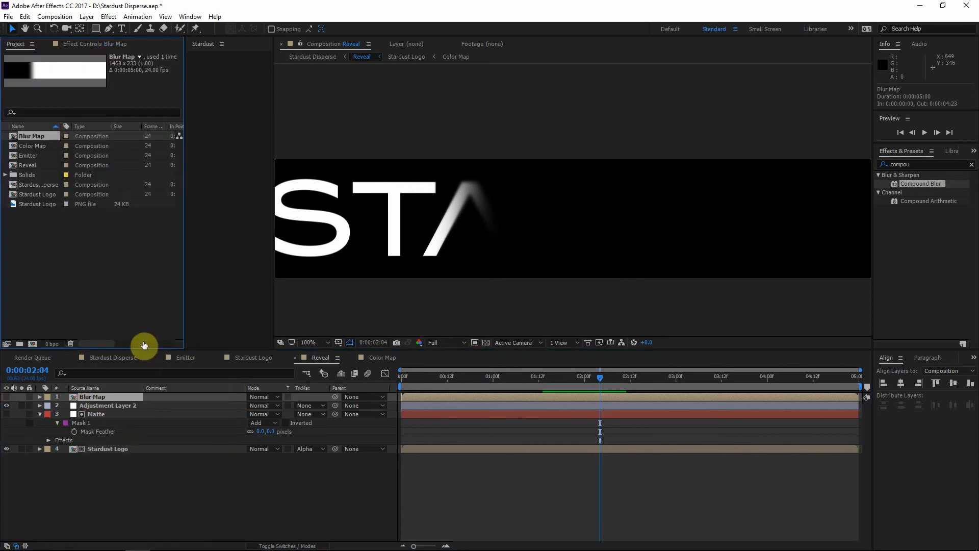
key(ctrl+d)
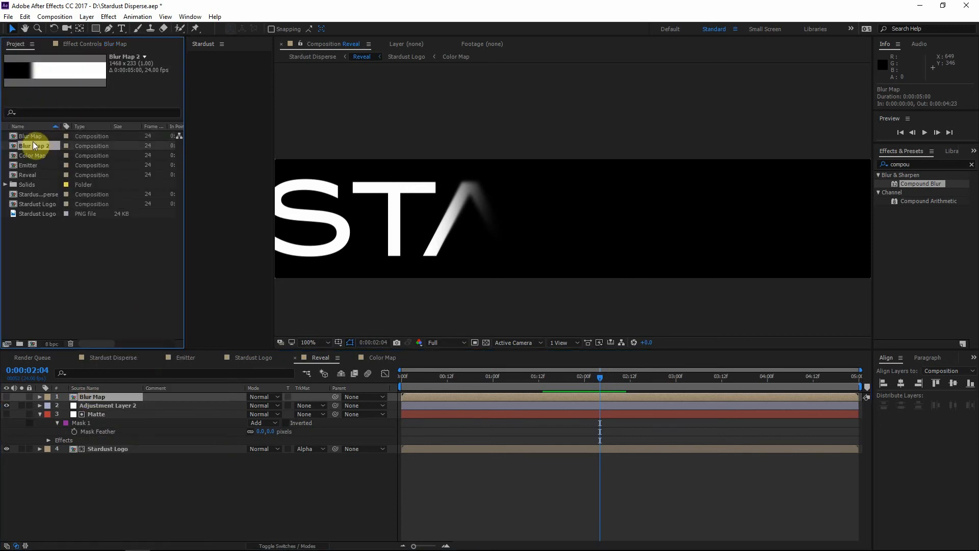
- Rename the duplicated composition Distortion Map and place it at the top of the Reveal composition's layers
key(Return)
text(Distortion Ma)
click(54, 292)
drag(44, 155, 113, 395)
- Open the Distortion Map composition and apply the Fractal Noise effect to the White Solid 1 layer
double_click(114, 396)
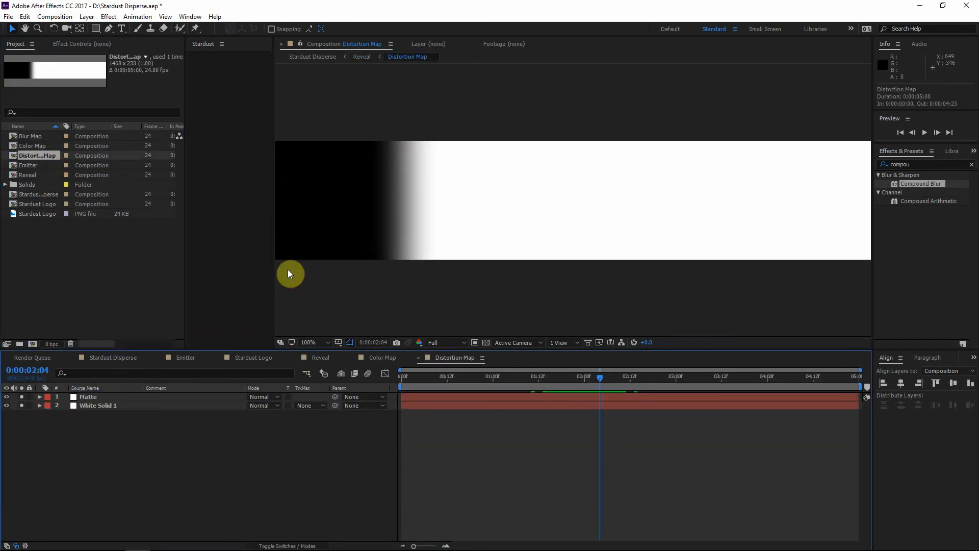
click(88, 408)
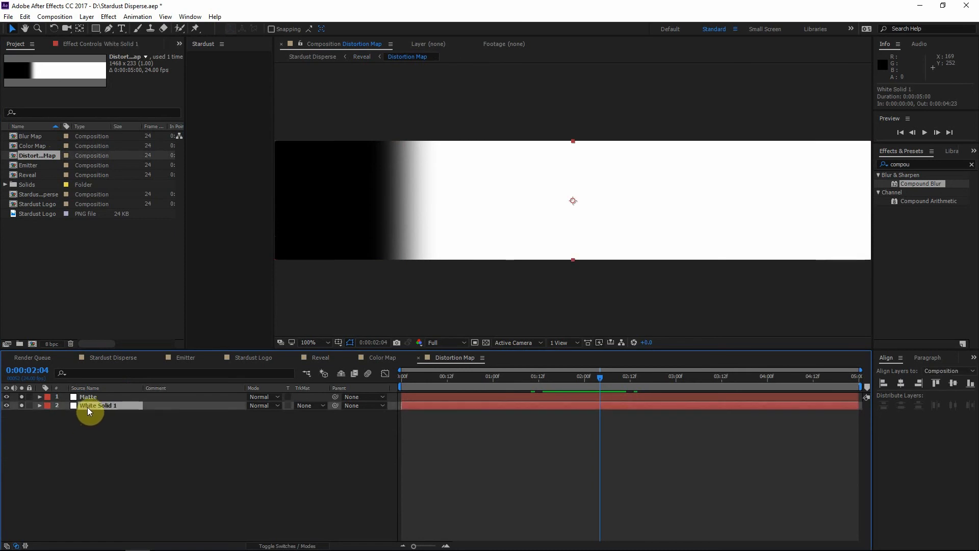
double_click(918, 164)
text(fracta)
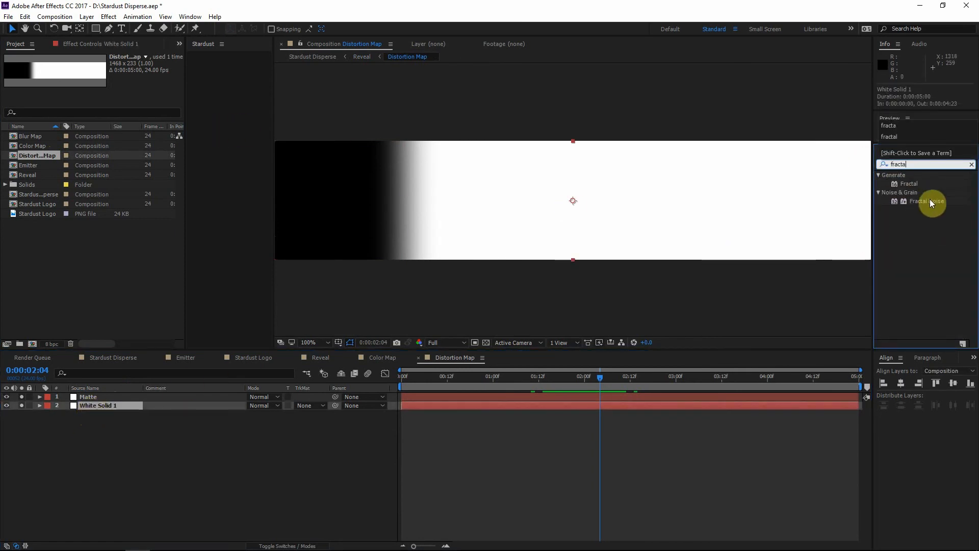
double_click(929, 201)
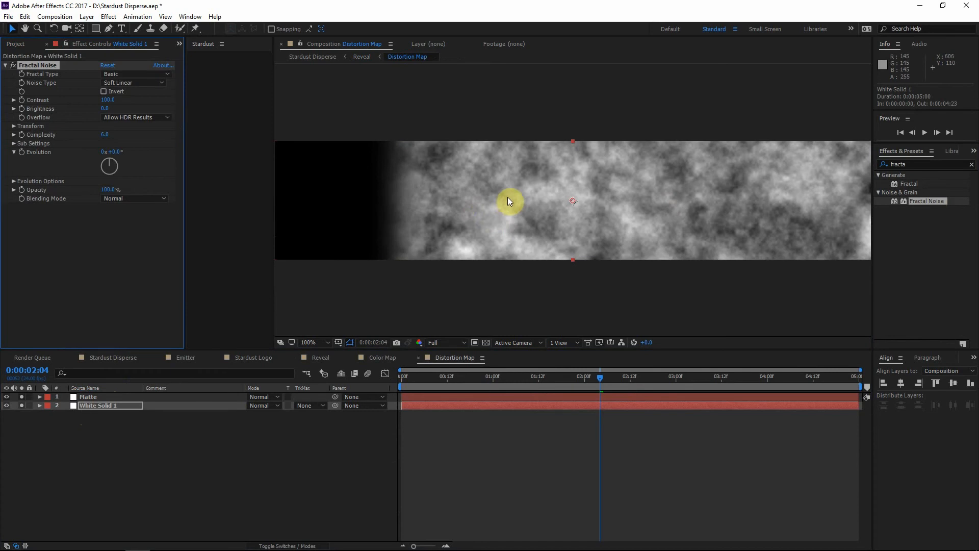
drag(455, 203, 513, 211)
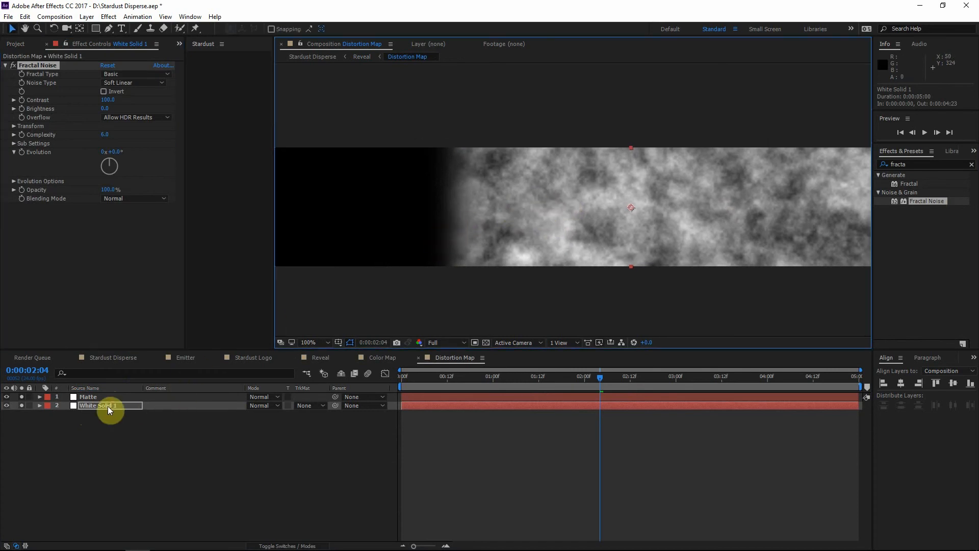
- Change the Matte layer's Fill color in the Distortion Map to a neutral mid-gray with an RGB value of 128
click(95, 397)
drag(371, 189, 409, 184)
click(110, 91)
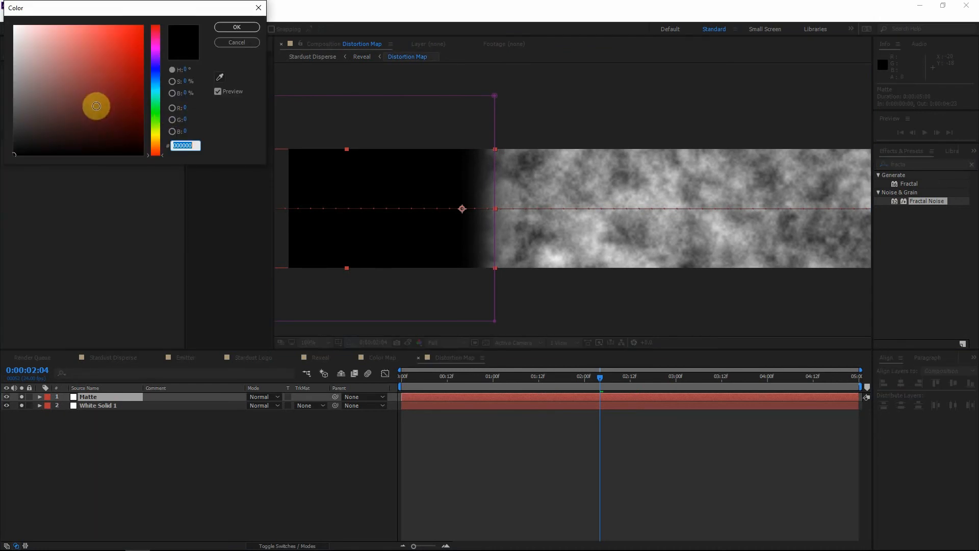
click(186, 92)
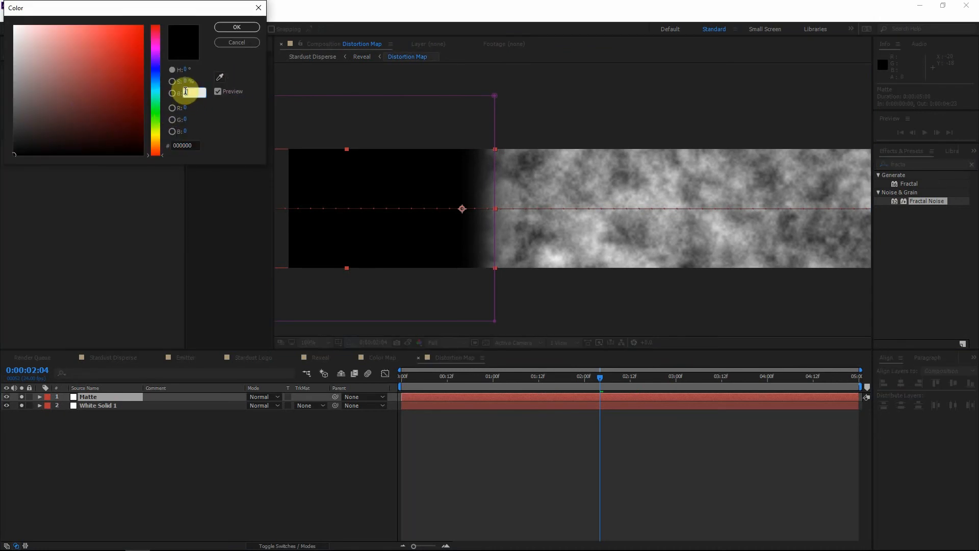
text(60)
click(244, 29)
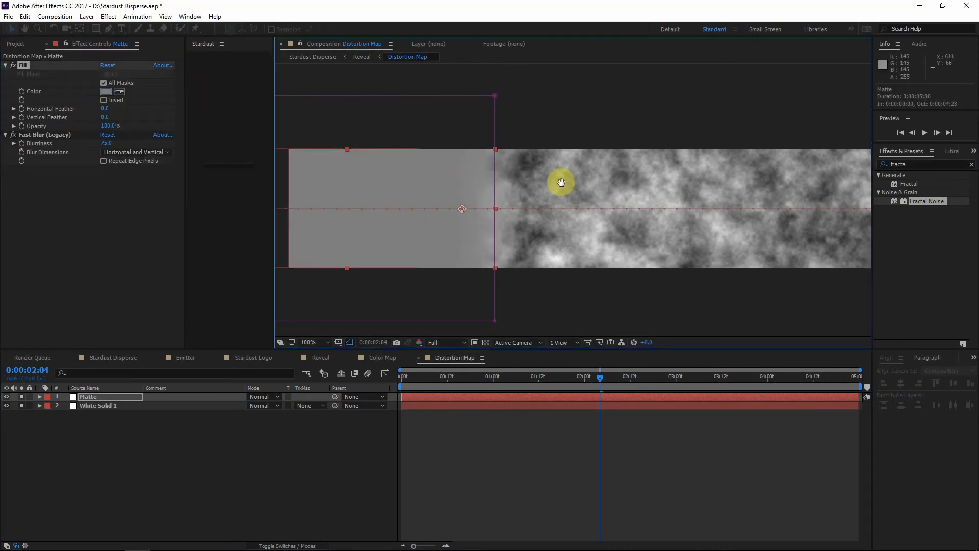
drag(518, 159, 461, 159)
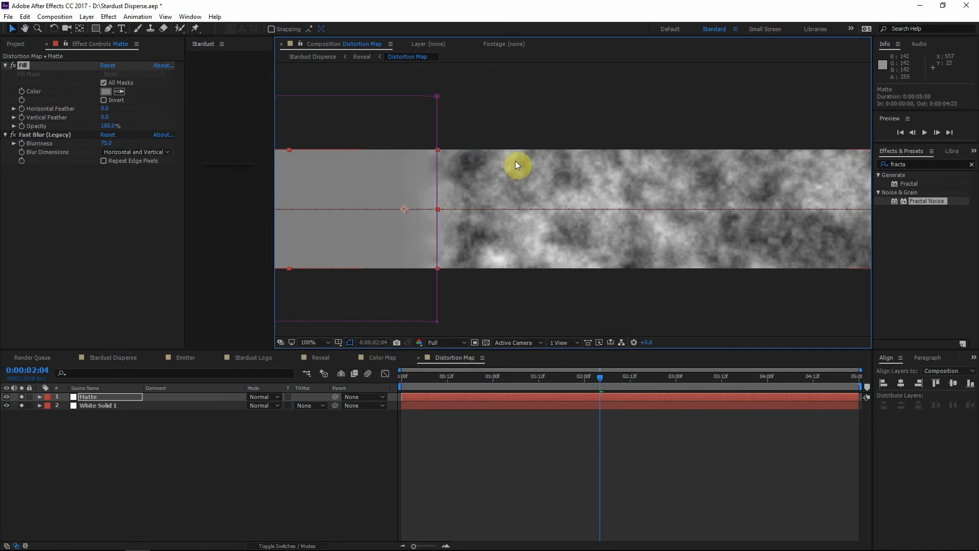
- Set the Fractal Noise Contrast on White Solid 1 to 166 and its Complexity to 4
click(498, 420)
drag(557, 309, 610, 319)
click(107, 405)
drag(104, 104, 134, 99)
drag(105, 135, 46, 141)
key(F2)
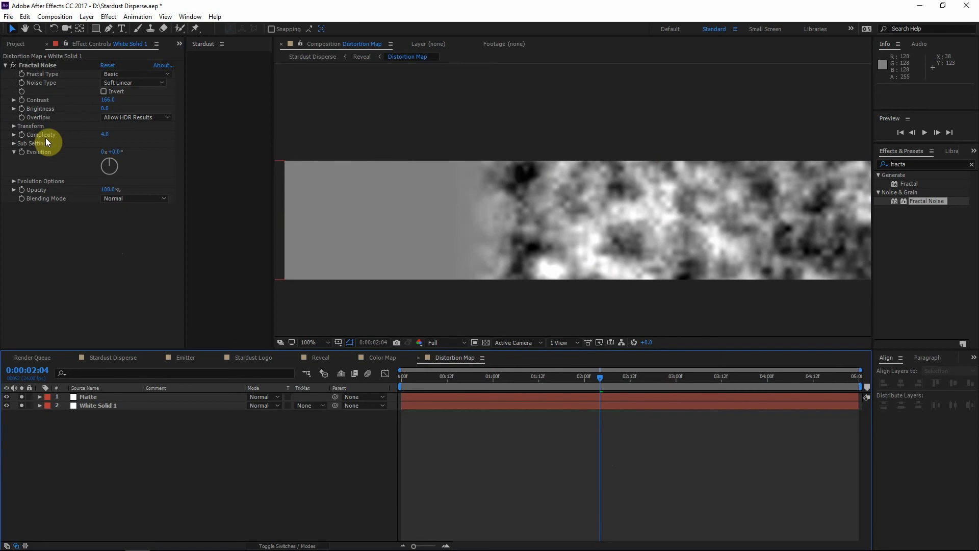
- Animate the Fractal Noise Evolution with the expression time*150 and collapse the White Solid 1 properties
alt+click(23, 152)
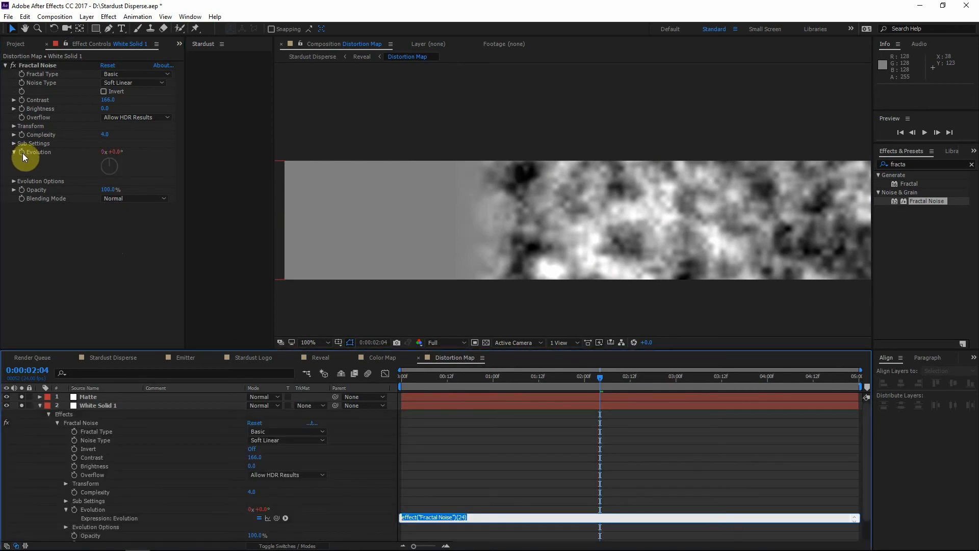
text(time*150)
click(491, 434)
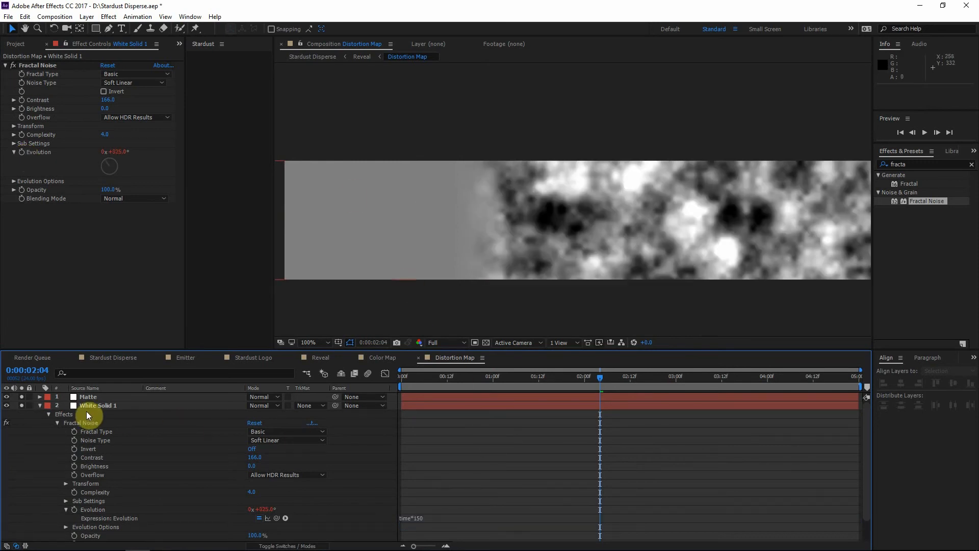
click(39, 405)
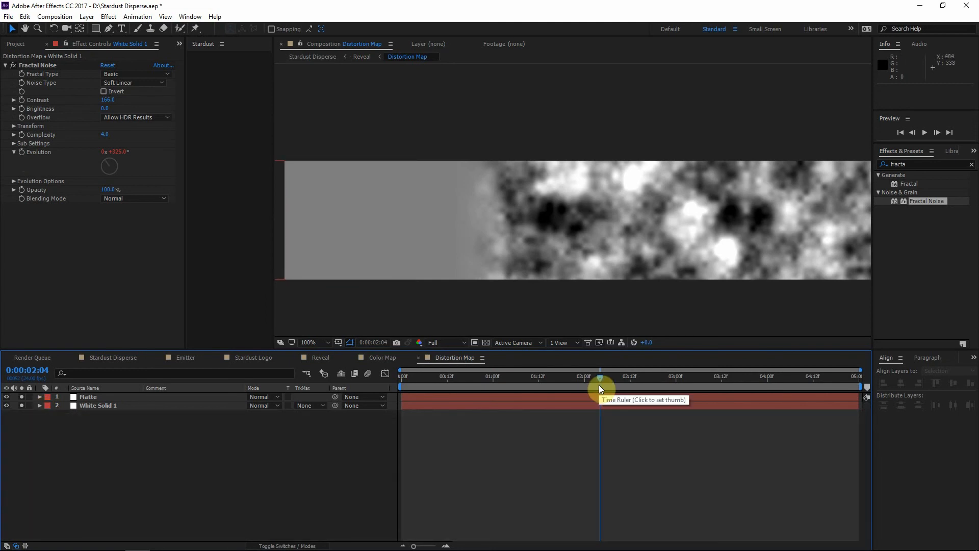
- In the Reveal composition, hide the Distortion Map layer and add Displacement Map below Compound Blur on Adjustment Layer 2
click(375, 57)
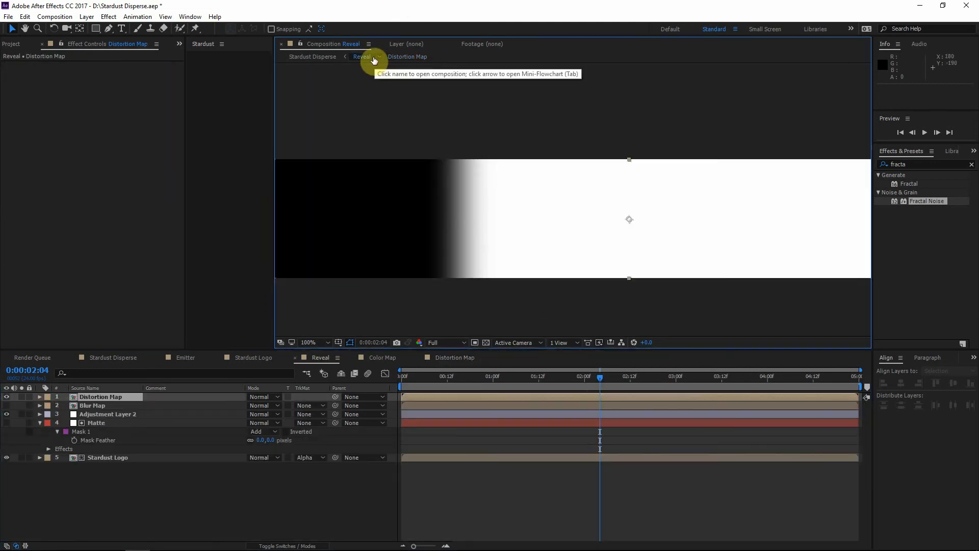
click(6, 396)
click(105, 414)
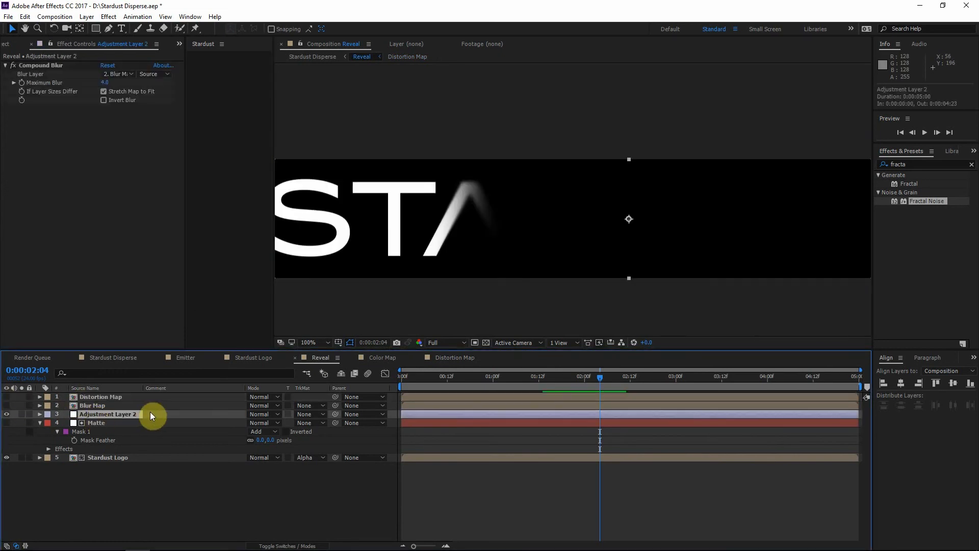
click(913, 163)
text(displ)
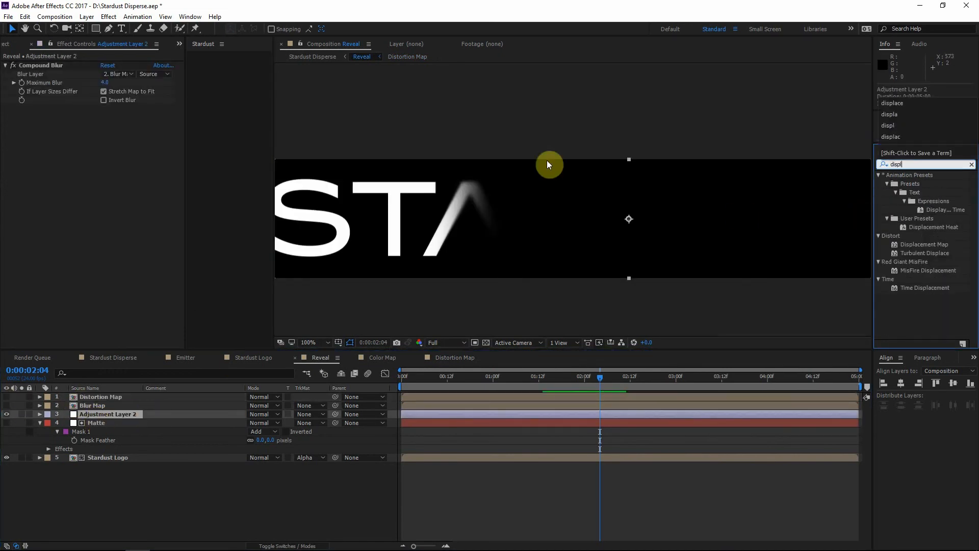
drag(941, 244, 92, 158)
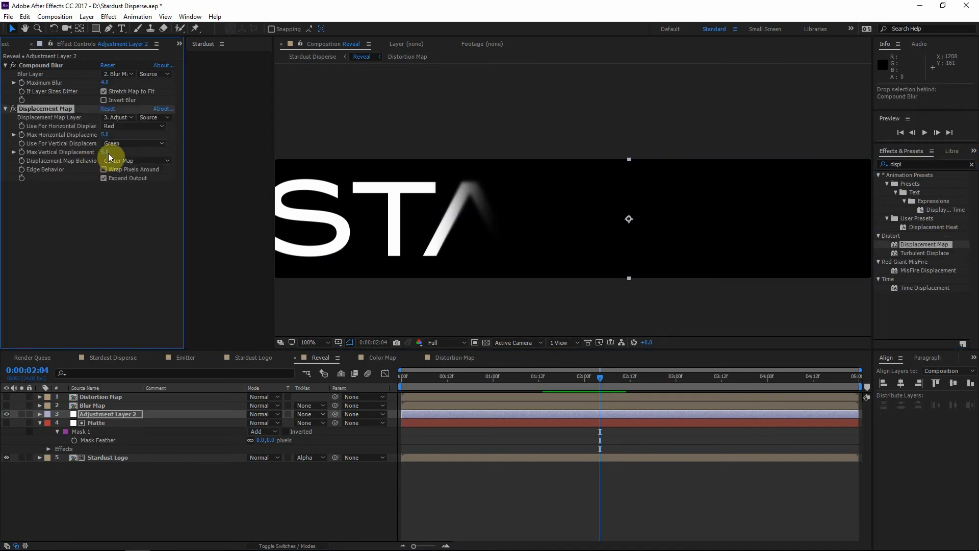
- Use Distortion Map as the Displacement Map Layer and set both maximum horizontal and vertical displacement to 10
click(117, 117)
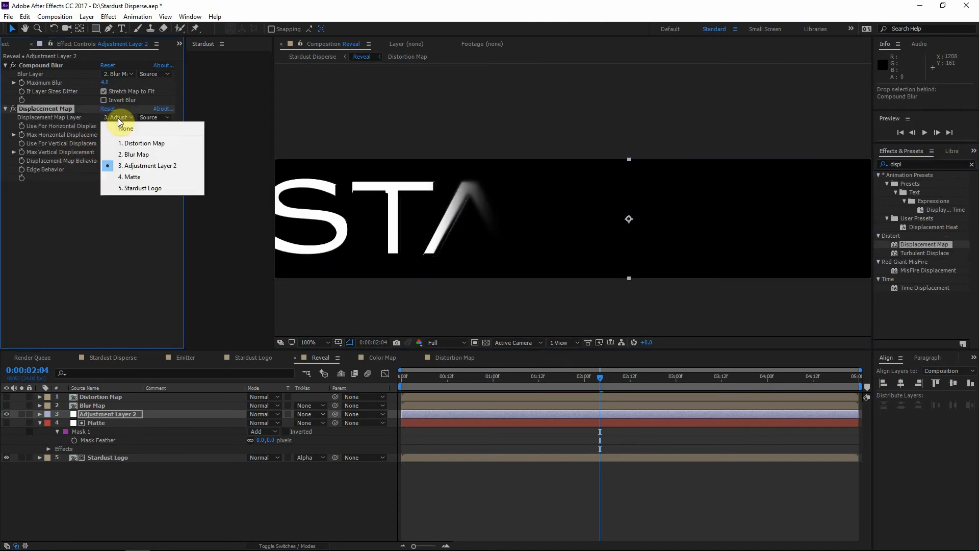
click(160, 147)
mouse_move(105, 135)
mouse_down()
mouse_move(126, 136)
mouse_move(108, 136)
mouse_move(117, 152)
mouse_up()
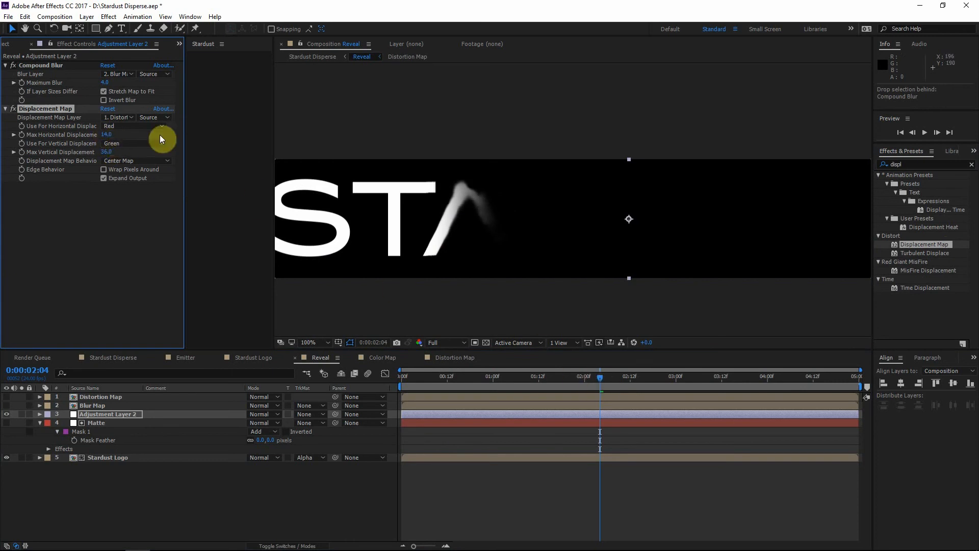
click(108, 135)
text(10)
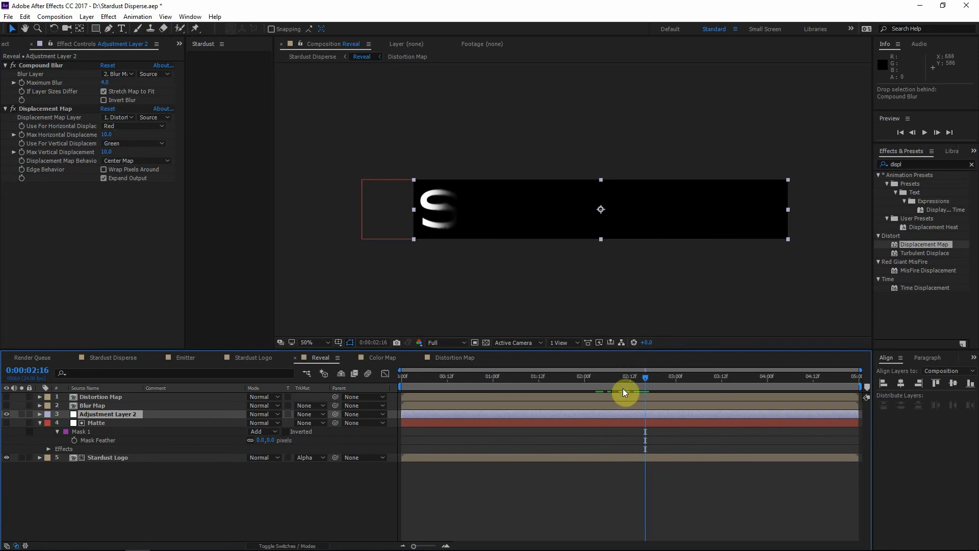
- Scrub the distorted reveal, then in Stardust Disperse turn off solo on the Reveal layer and check the composite at 0:00:01:03
mouse_move(623, 389)
mouse_down()
mouse_move(574, 387)
mouse_move(629, 374)
mouse_up()
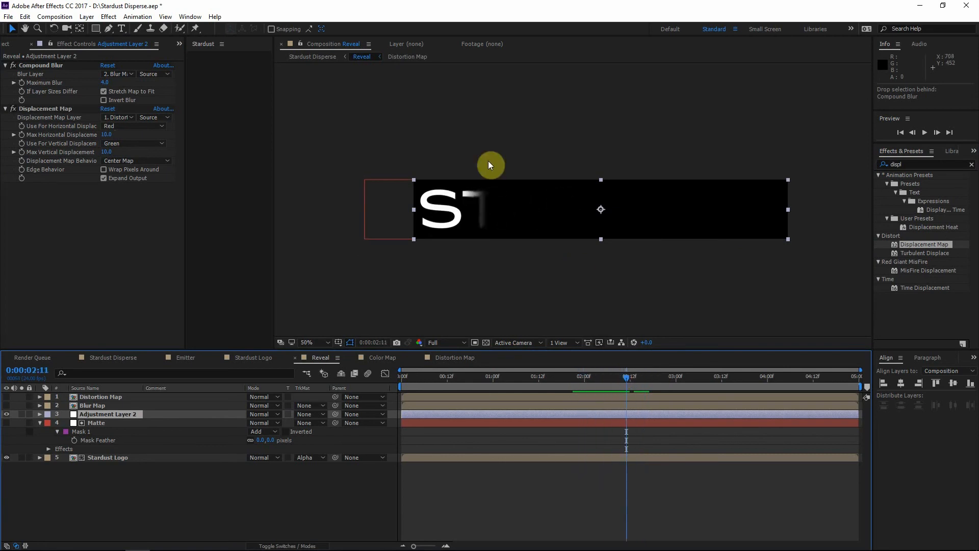
click(318, 57)
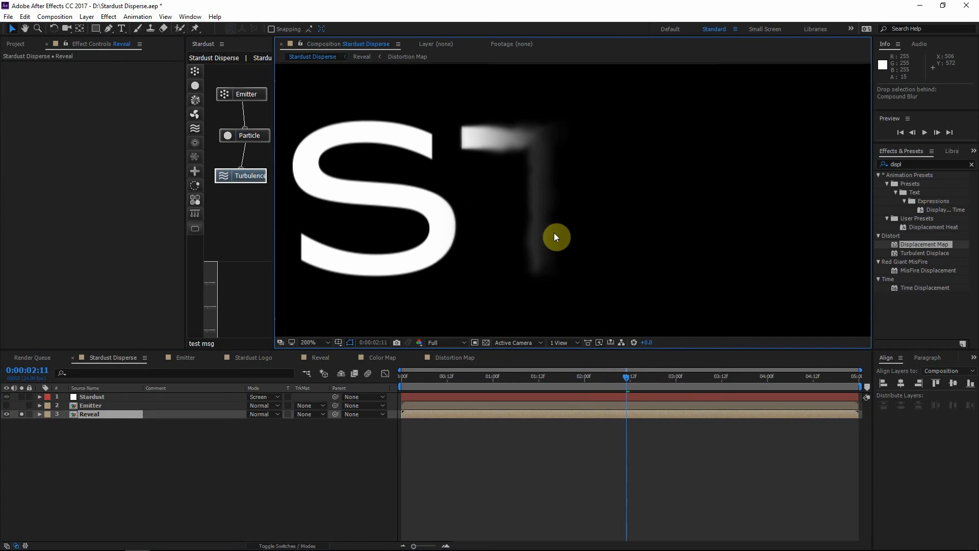
scroll(555, 232, down, 2)
mouse_move(505, 378)
mouse_down()
mouse_move(534, 379)
mouse_move(505, 381)
mouse_up()
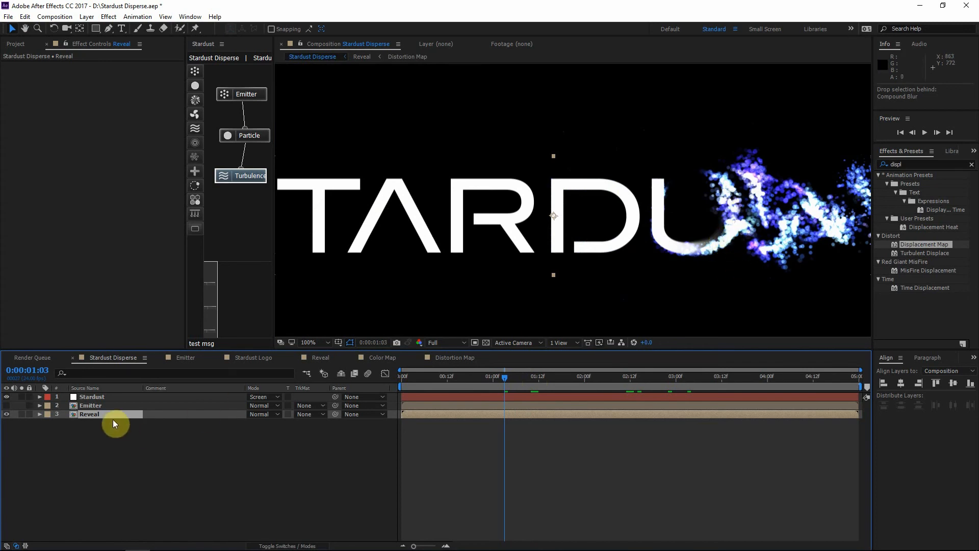
- Reopen Reveal, inspect its Distortion Map layers, and set Displacement Map's maximum horizontal and vertical displacement to 7
double_click(91, 406)
click(312, 56)
double_click(88, 413)
scroll(643, 222, up, 2)
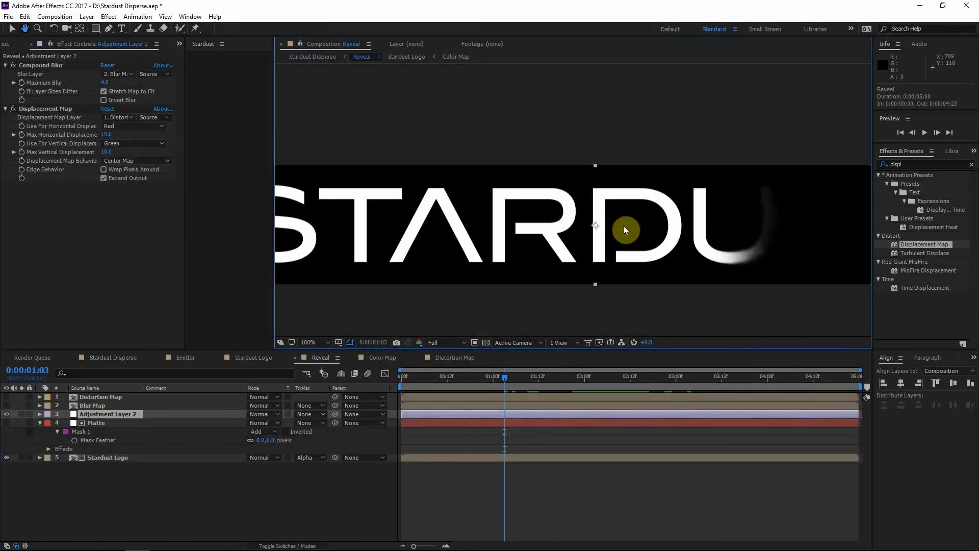
double_click(101, 397)
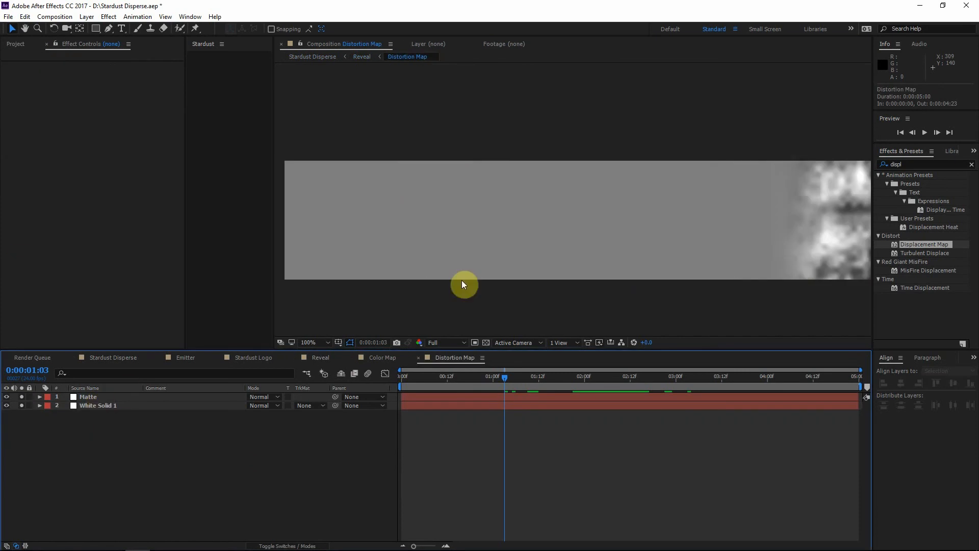
click(656, 248)
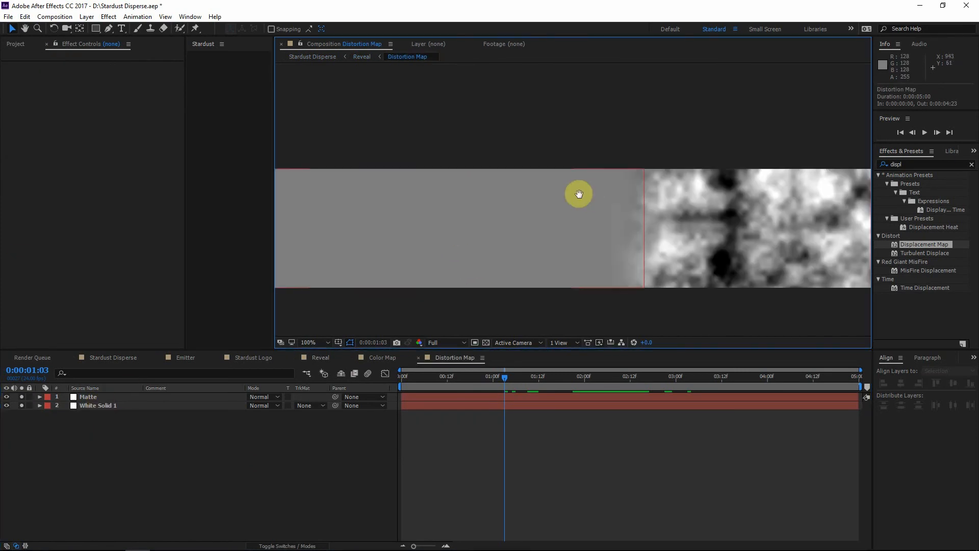
click(87, 396)
click(97, 406)
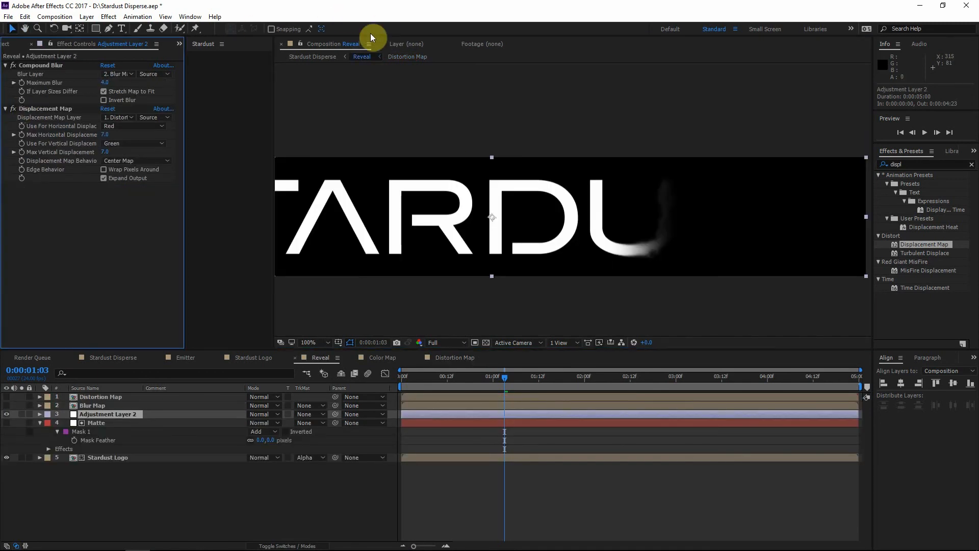
- Return to the Stardust Disperse composition, duplicate the Reveal layer and rename the upper copy Text Color
click(312, 57)
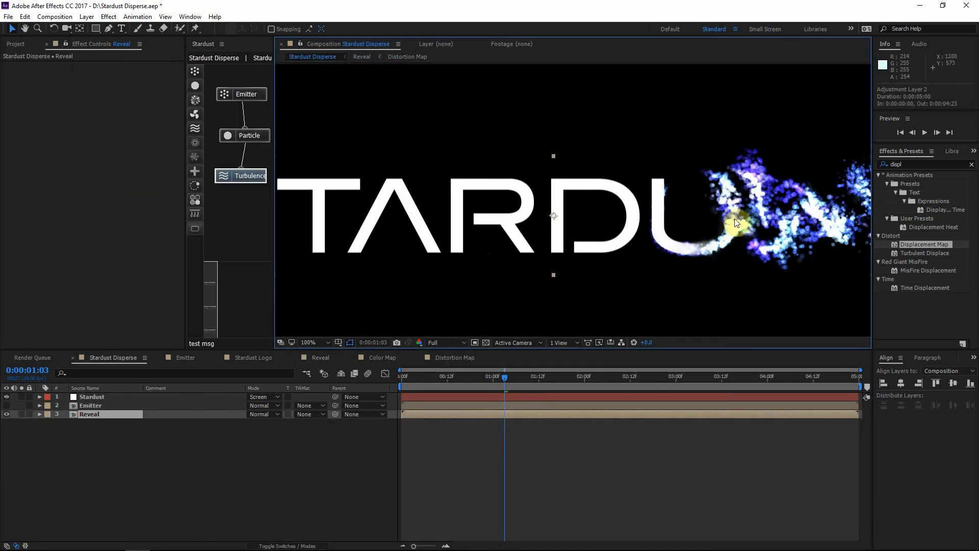
scroll(715, 222, down, 3)
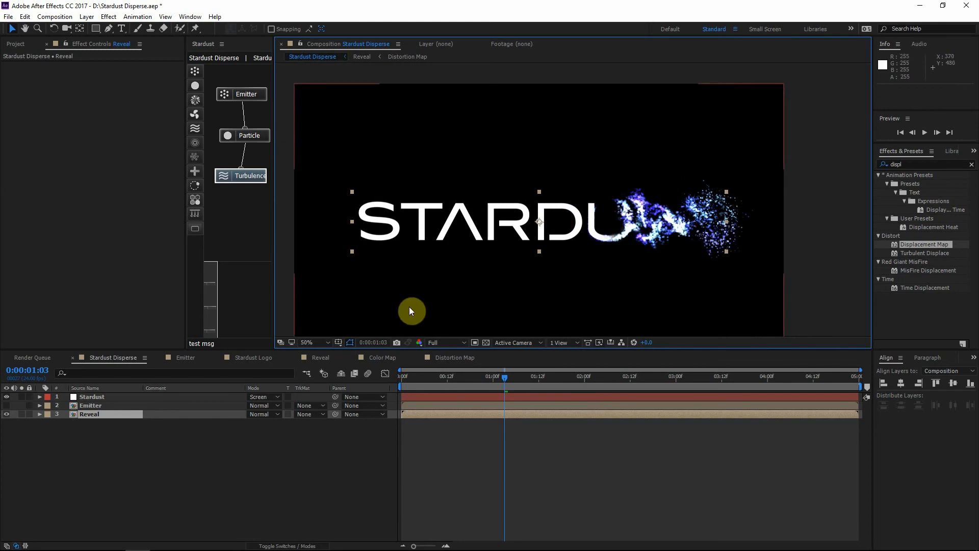
click(128, 458)
click(96, 414)
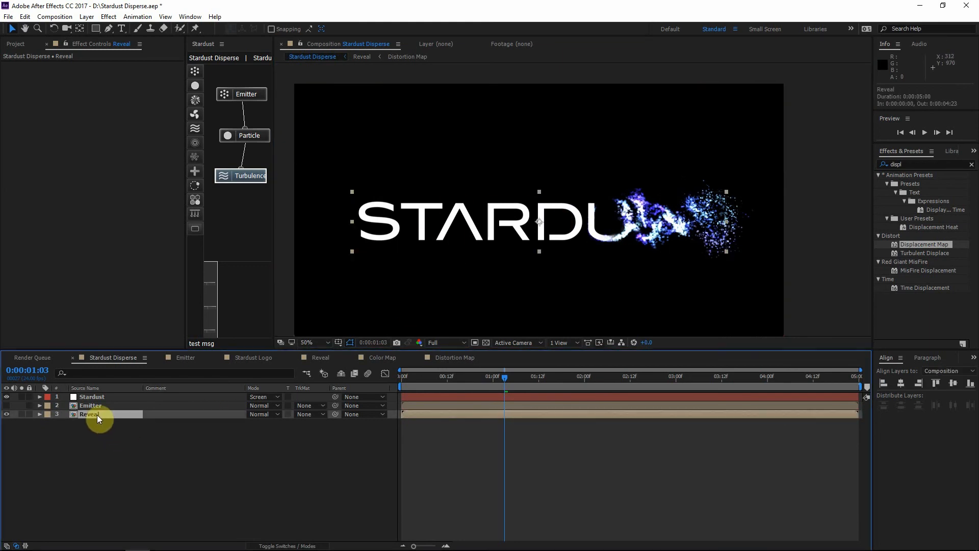
key(ctrl+d)
key(Return)
text(Color)
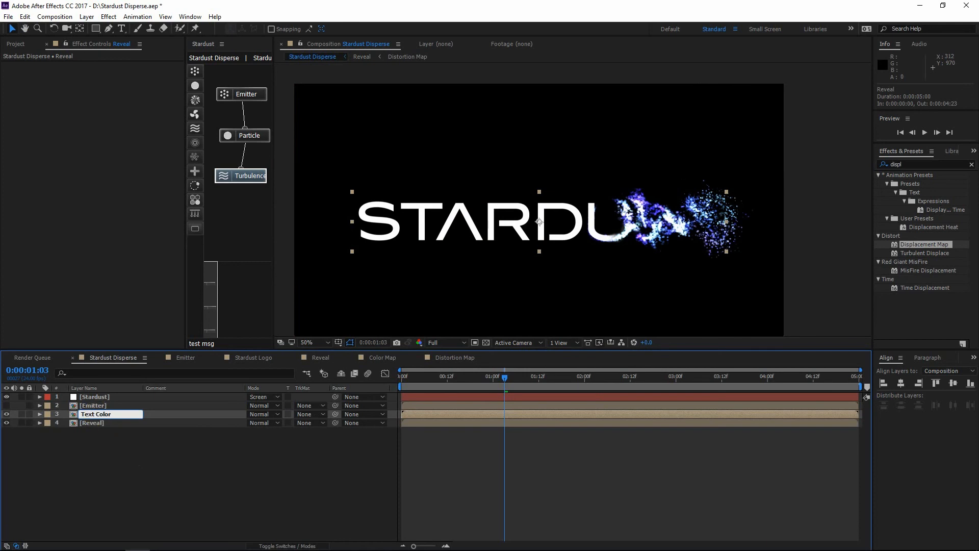
- Apply Fast Blur (Legacy) to the Text Color layer with a Blurriness of 25
click(918, 164)
text(fast)
drag(959, 269, 106, 76)
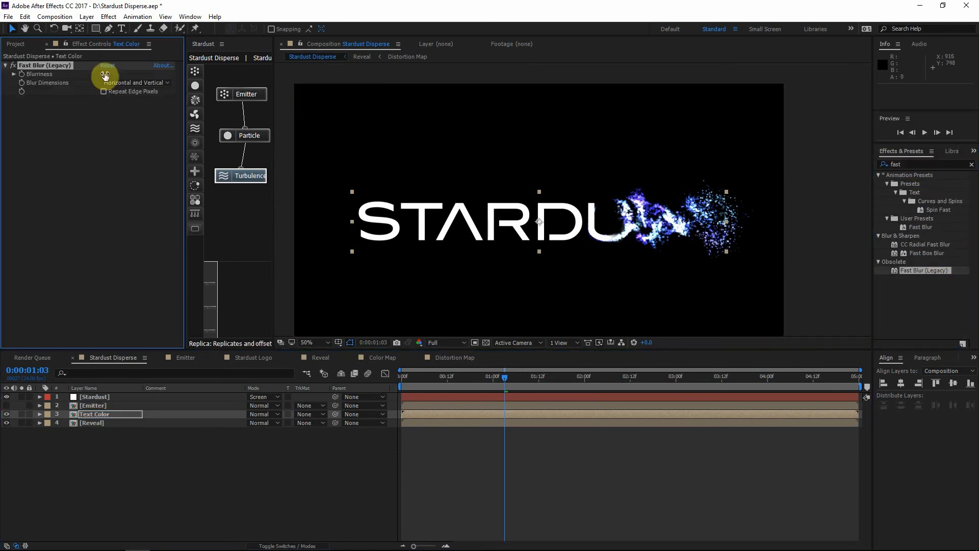
text(25)
key(Return)
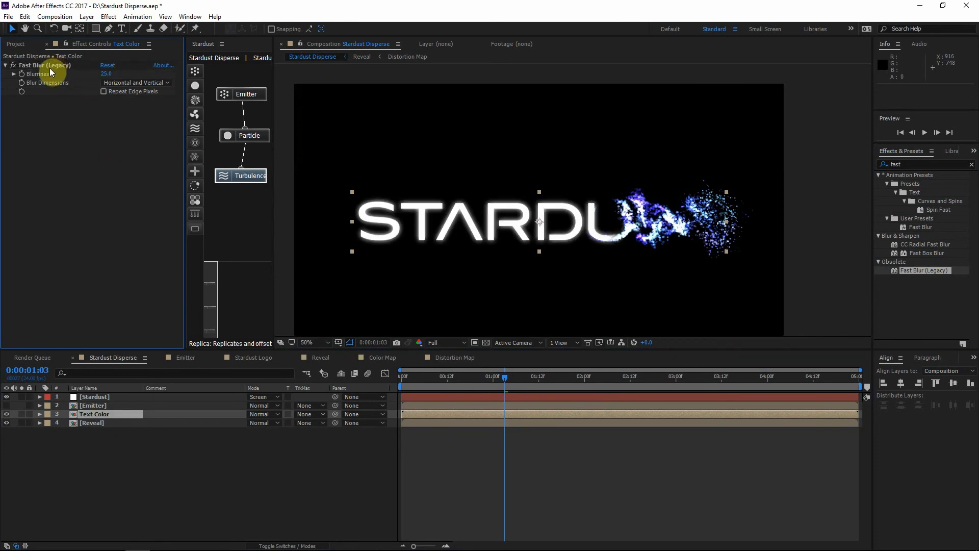
- Duplicate the Text Color layer's Fast Blur (Legacy) effect and set the copy's Effect Opacity to 50%
key(ctrl+d)
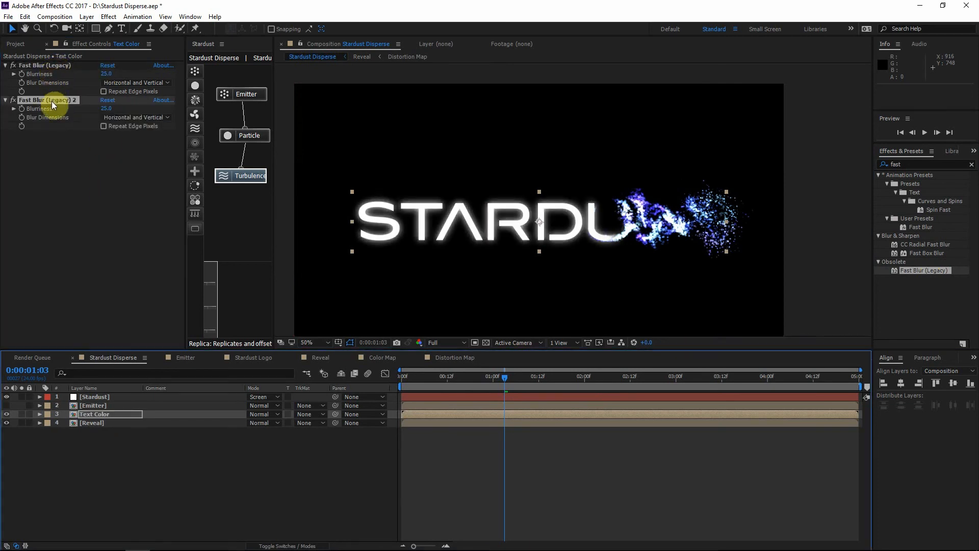
click(66, 475)
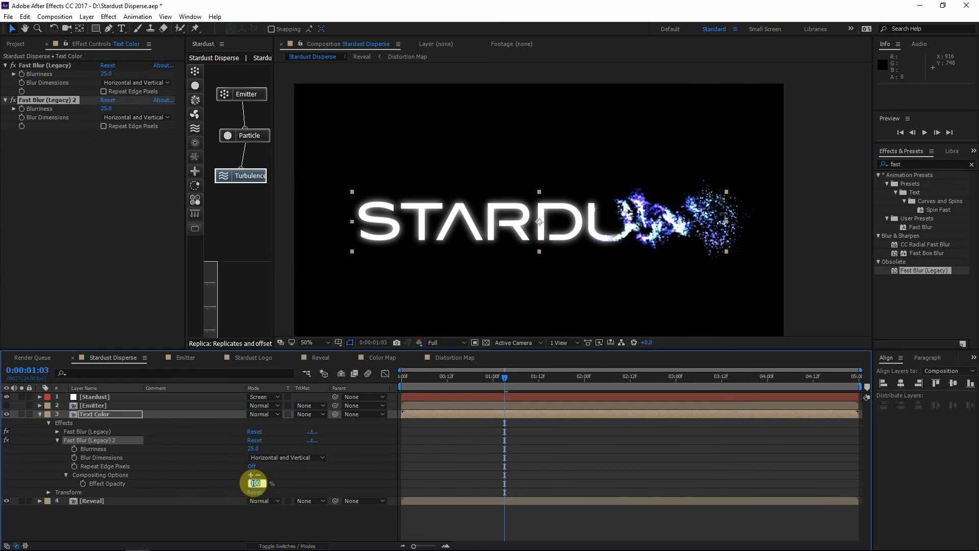
text(50)
click(99, 96)
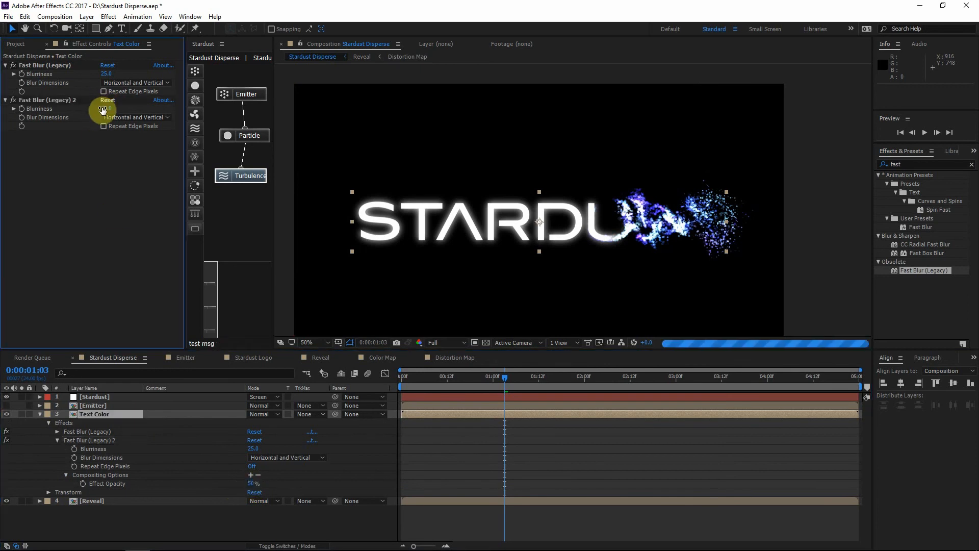
- Set the duplicated blur's Blurriness to 60 and toggle the effect off and on to compare the glow
click(105, 109)
text(60)
key(Return)
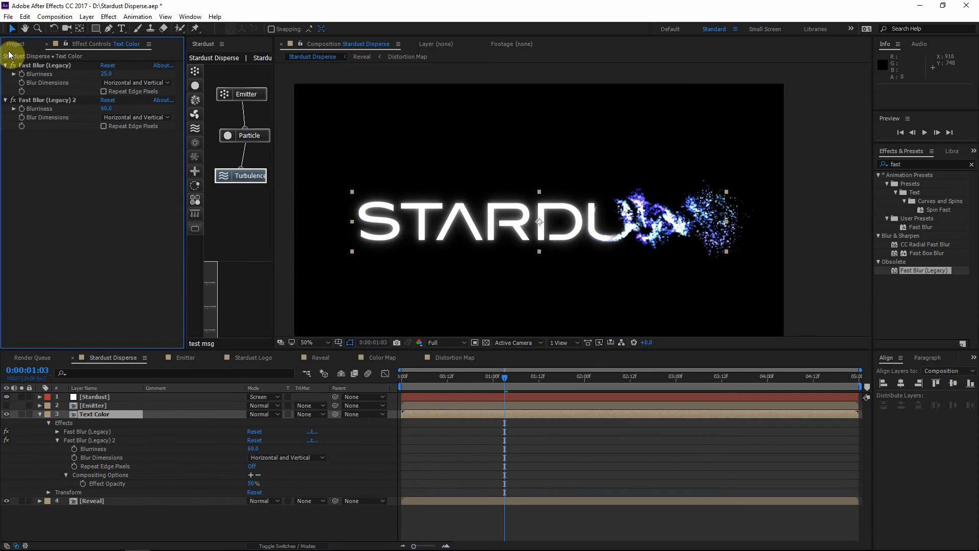
click(13, 101)
click(14, 100)
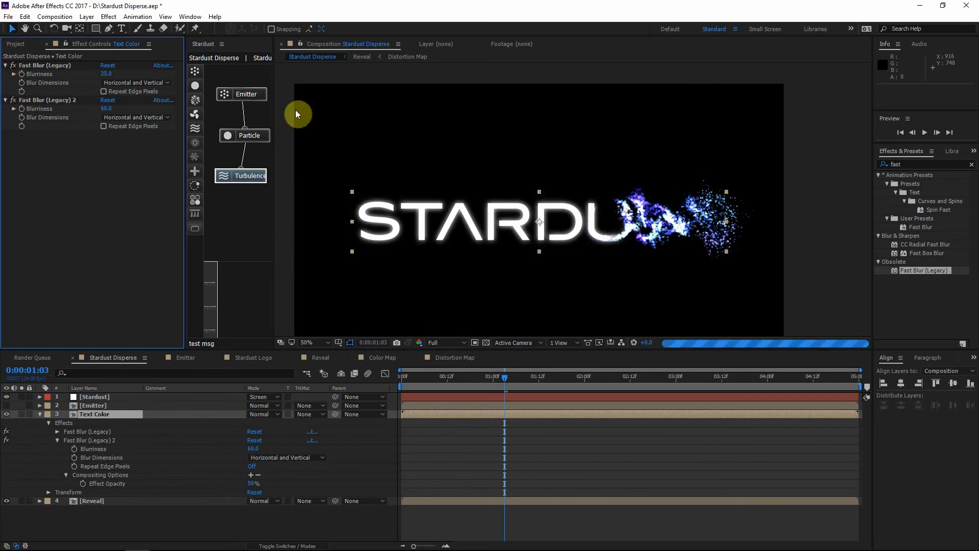
- Apply the Fill effect to the Text Color layer and set its color to a saturated blue, about 0042FF
click(918, 164)
text(fill)
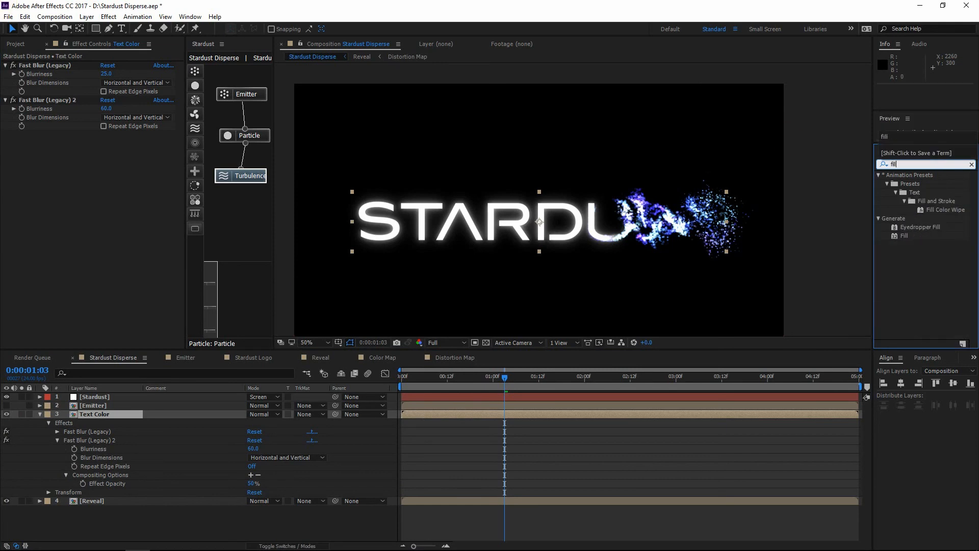
double_click(904, 236)
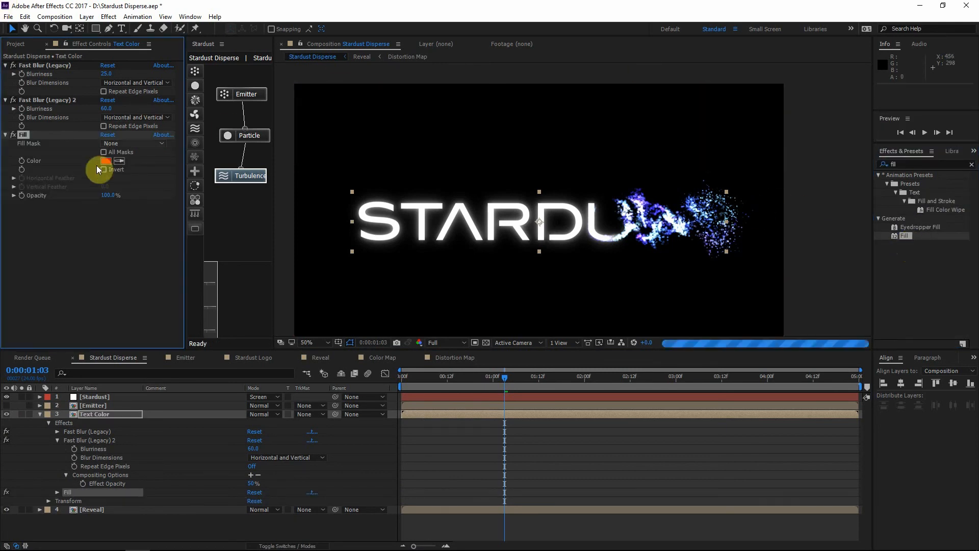
click(106, 162)
drag(149, 68, 160, 74)
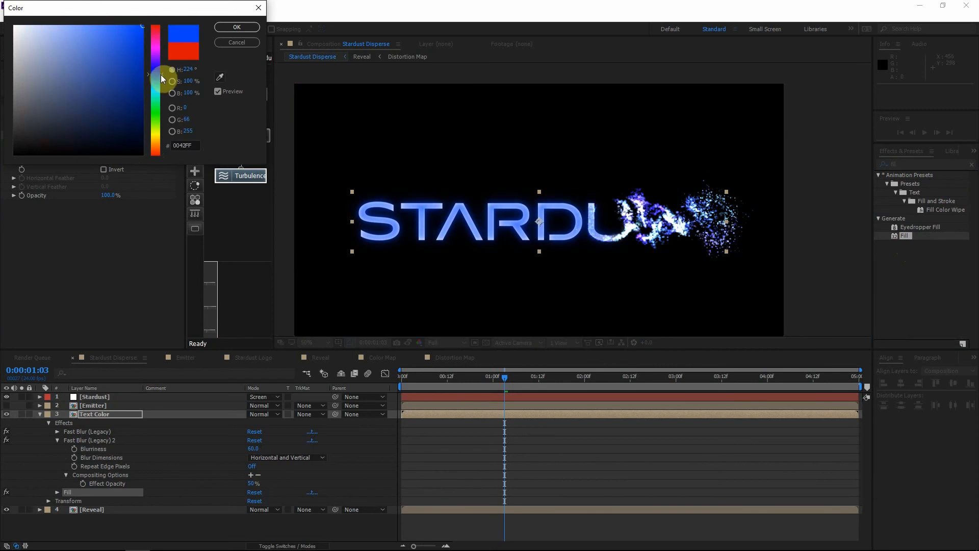
click(249, 28)
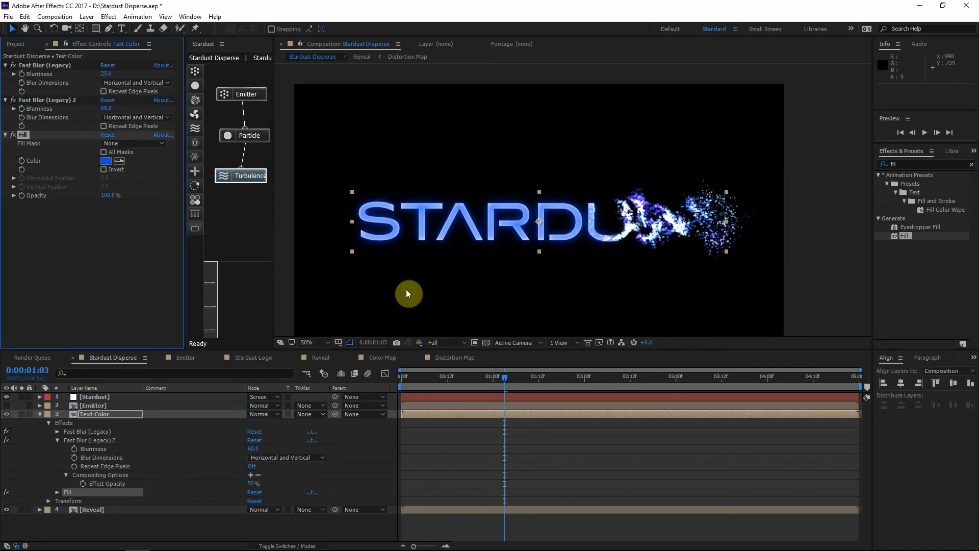
- Set the Text Color layer's blending mode to Screen and inspect the blue glow around the letters and particles
click(255, 415)
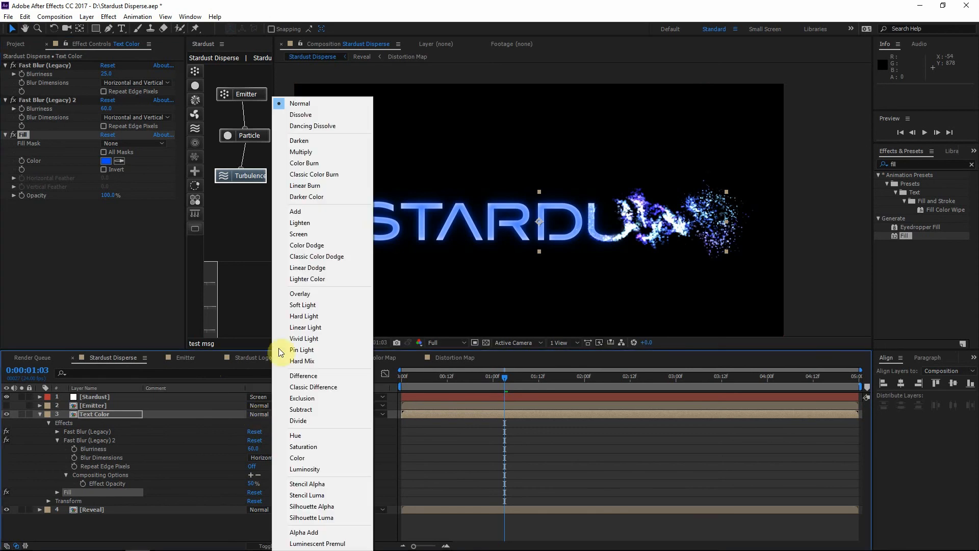
click(313, 238)
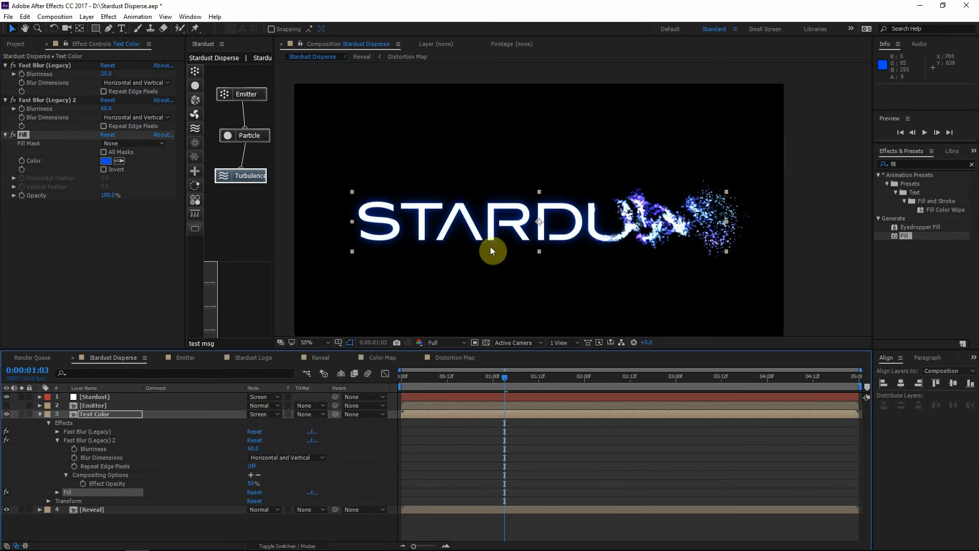
scroll(490, 247, up, 2)
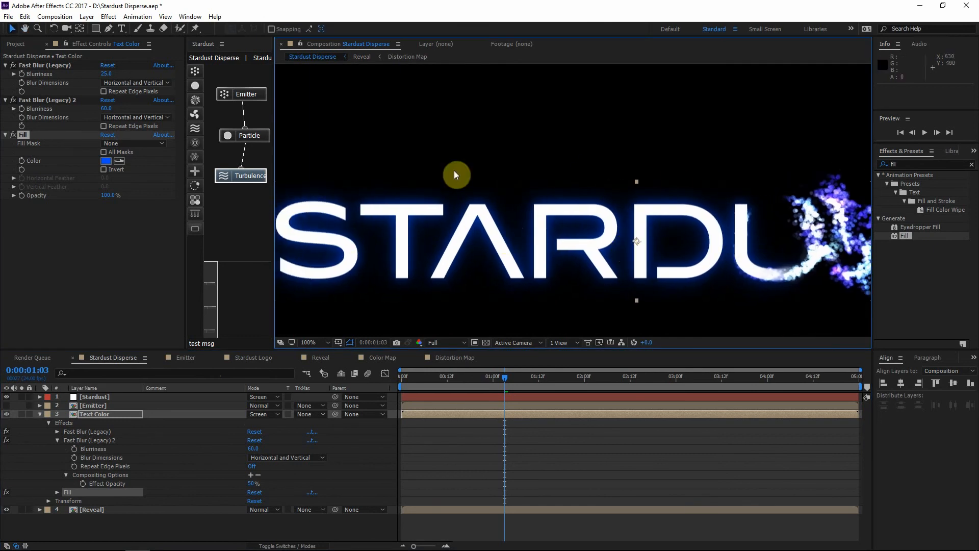
mouse_move(641, 237)
mouse_down()
mouse_move(596, 255)
mouse_move(640, 228)
mouse_up()
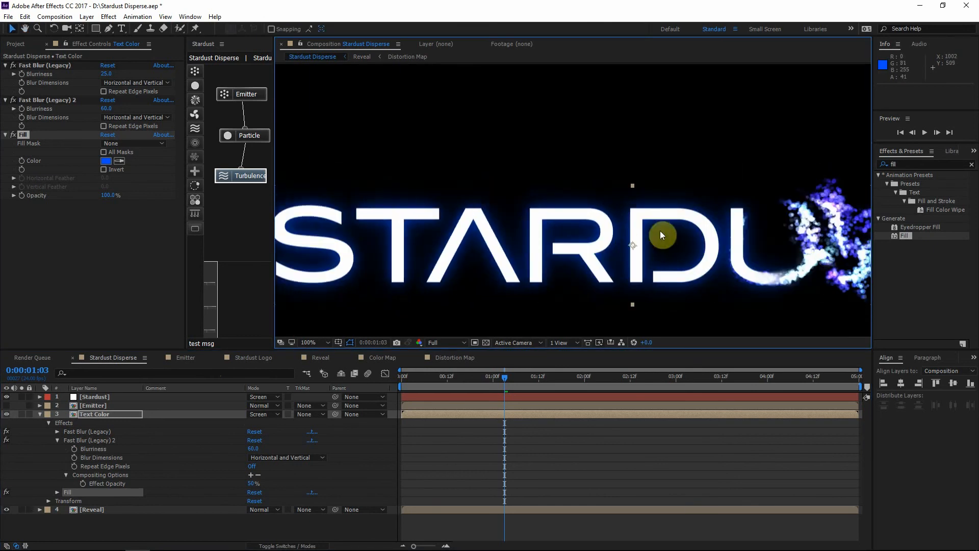
scroll(521, 224, down, 2)
scroll(531, 231, up, 1)
drag(522, 224, 692, 215)
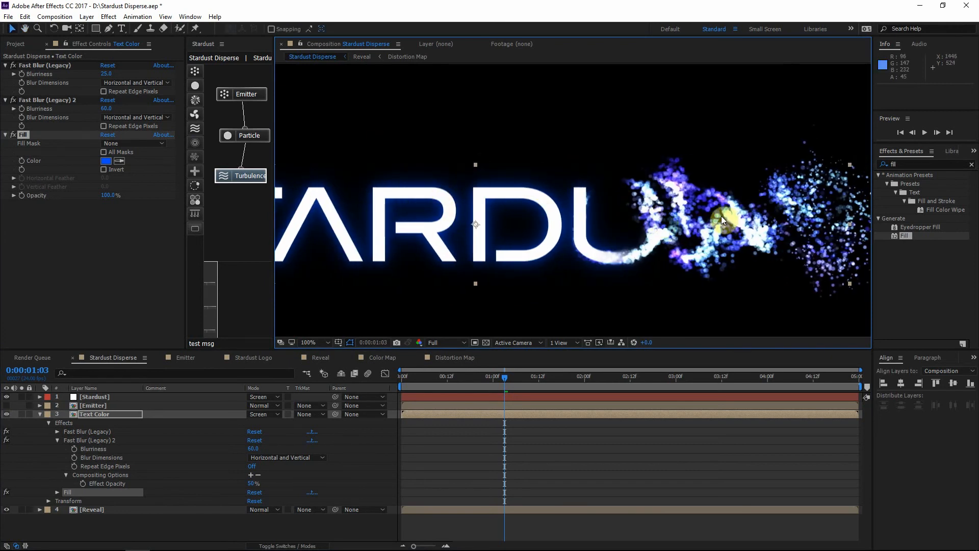
drag(668, 216, 641, 220)
drag(541, 218, 464, 225)
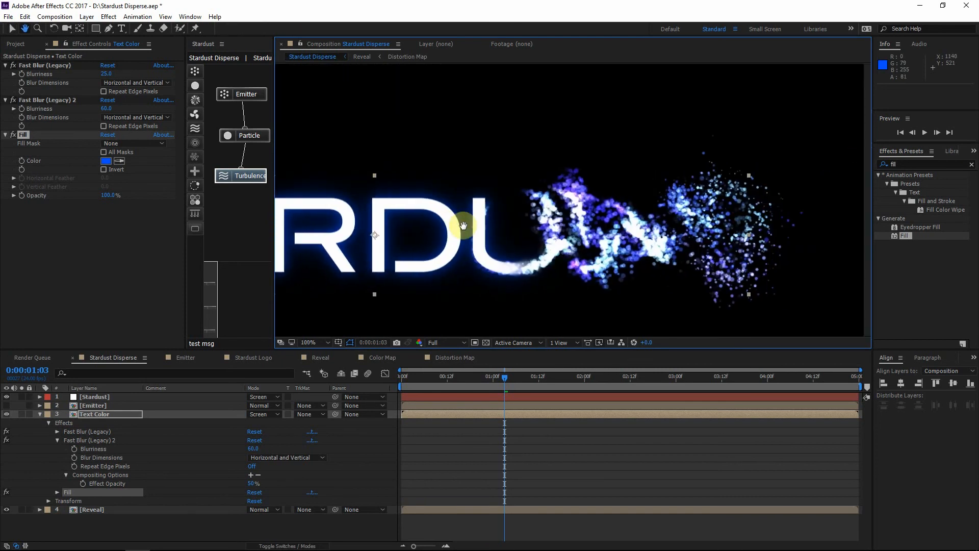
- Select the Stardust layer and collapse its Stardust, Emitter, Particle and Turbulence effect settings
click(95, 397)
click(5, 65)
click(5, 75)
click(5, 74)
click(5, 75)
click(5, 83)
click(5, 91)
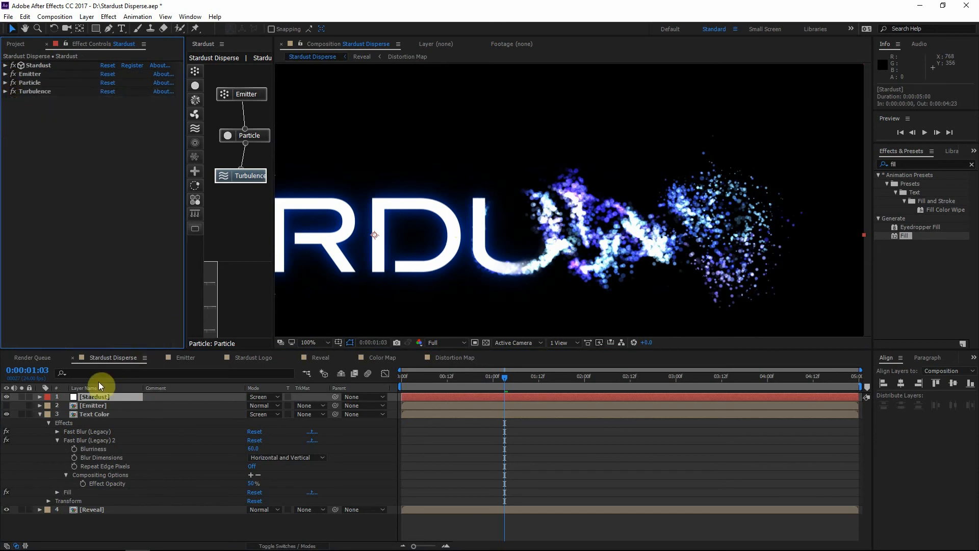
- Find the Glow effect and add it to the Stardust layer below Turbulence
click(898, 163)
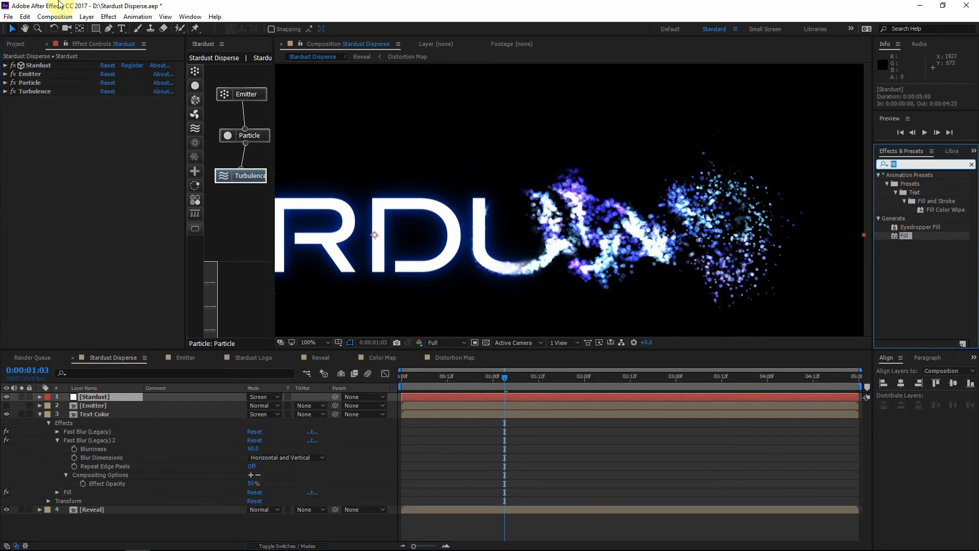
text(glow)
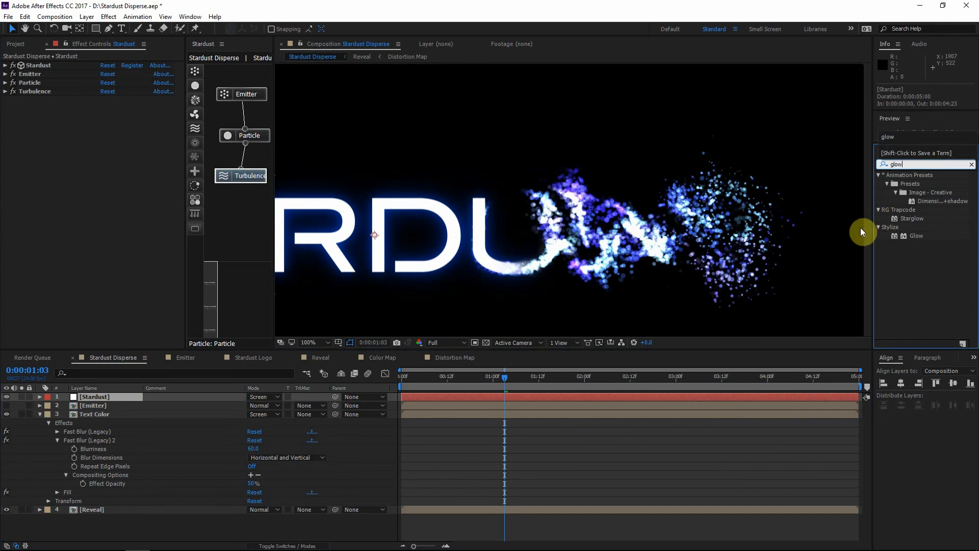
drag(917, 236, 75, 164)
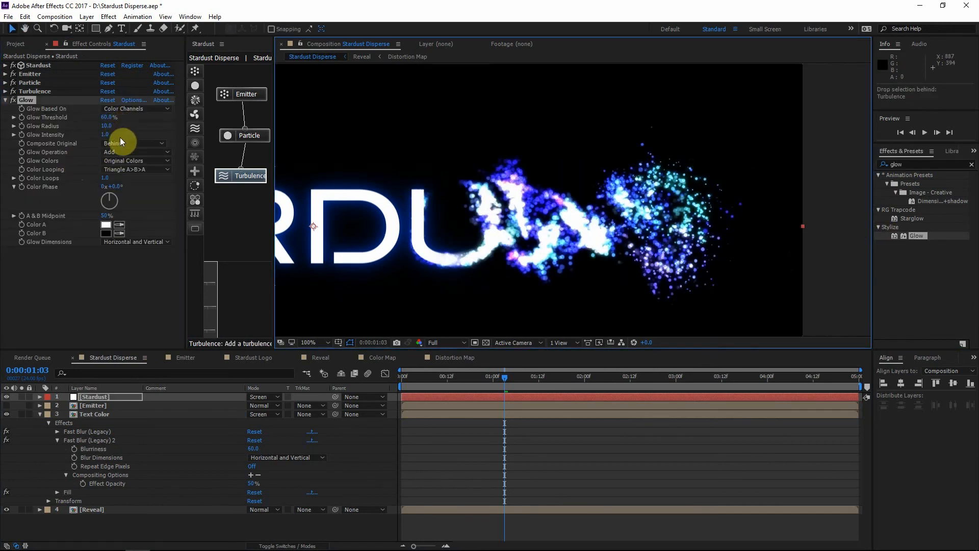
- Configure the Glow with Screen operation, A & B Colors and Sawtooth A>B color looping
click(117, 153)
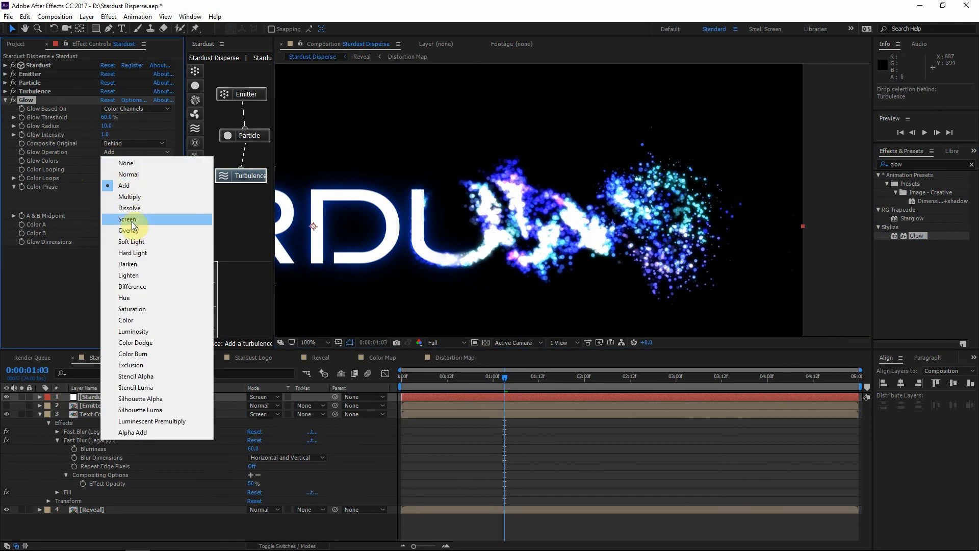
click(128, 219)
click(125, 160)
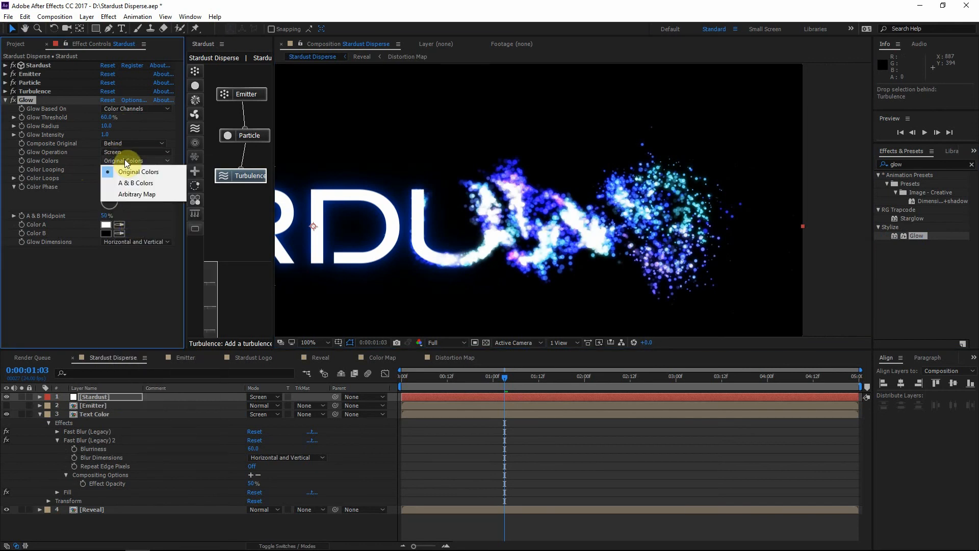
click(133, 183)
click(130, 169)
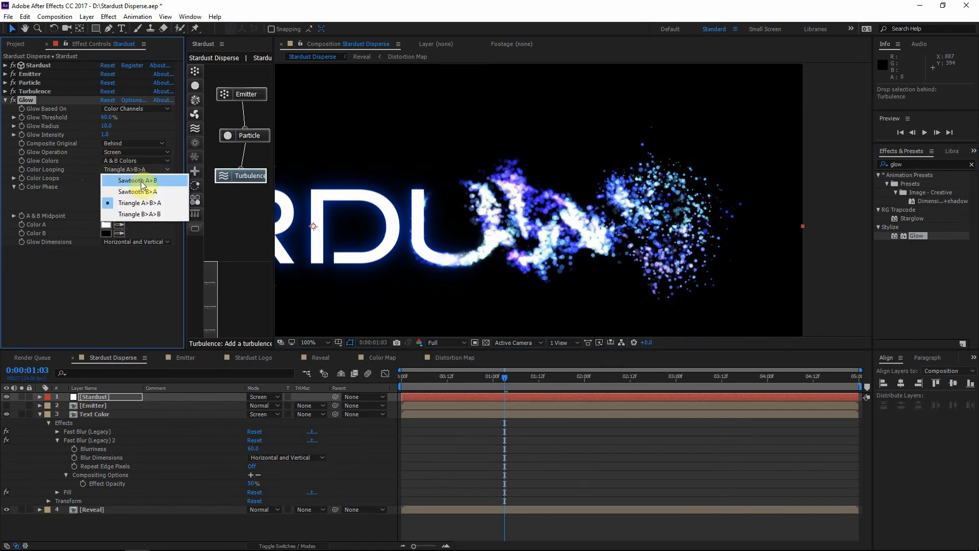
click(134, 181)
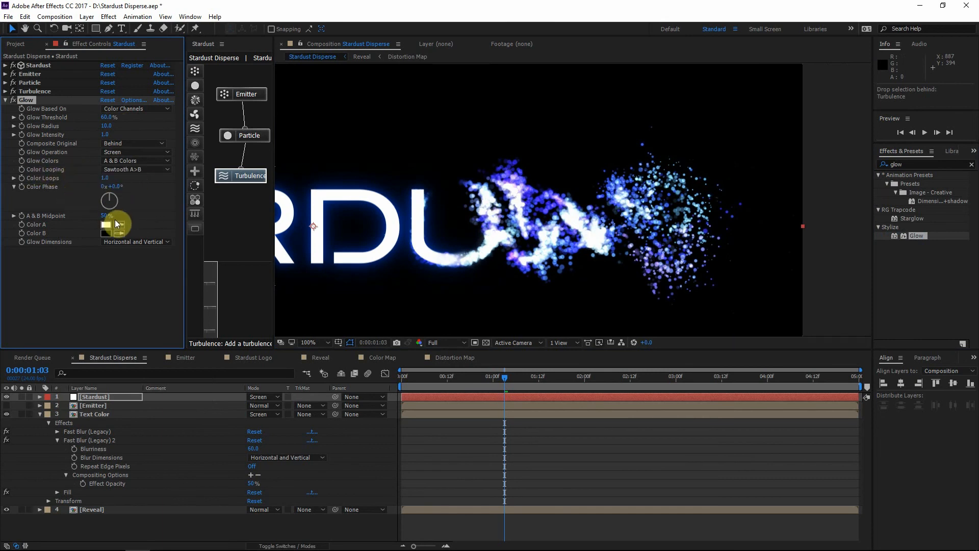
- Set the Glow's Color A to a bright azure blue and Color B to deep blue 003CFF
click(106, 233)
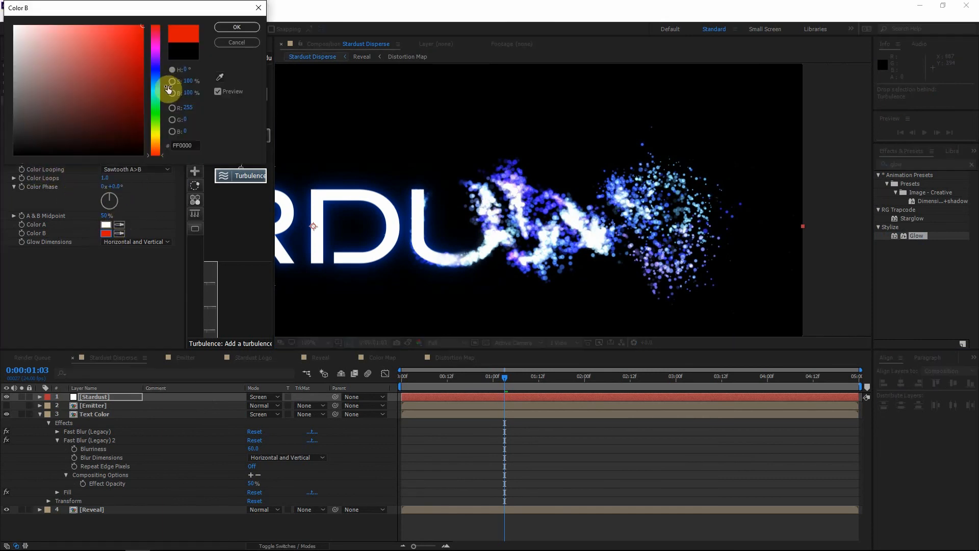
click(161, 76)
click(228, 28)
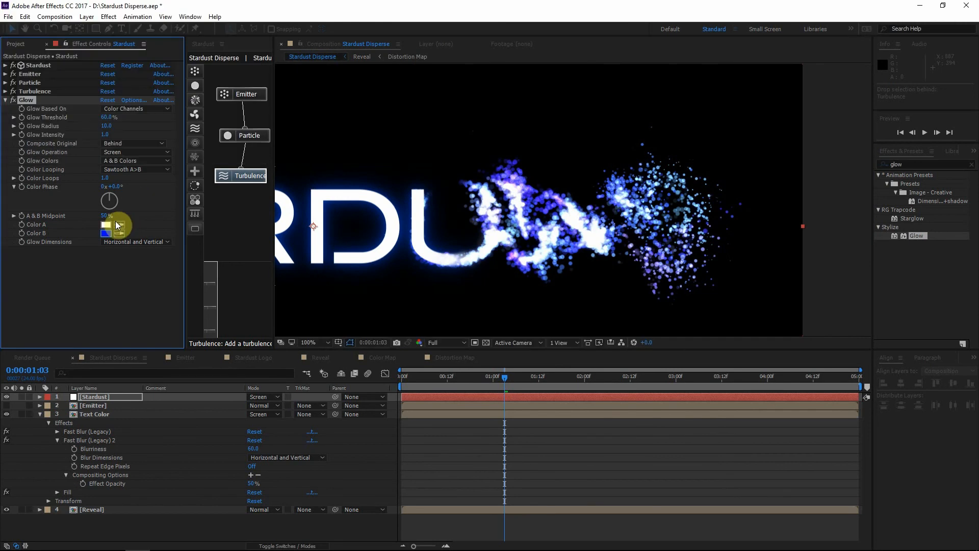
click(106, 225)
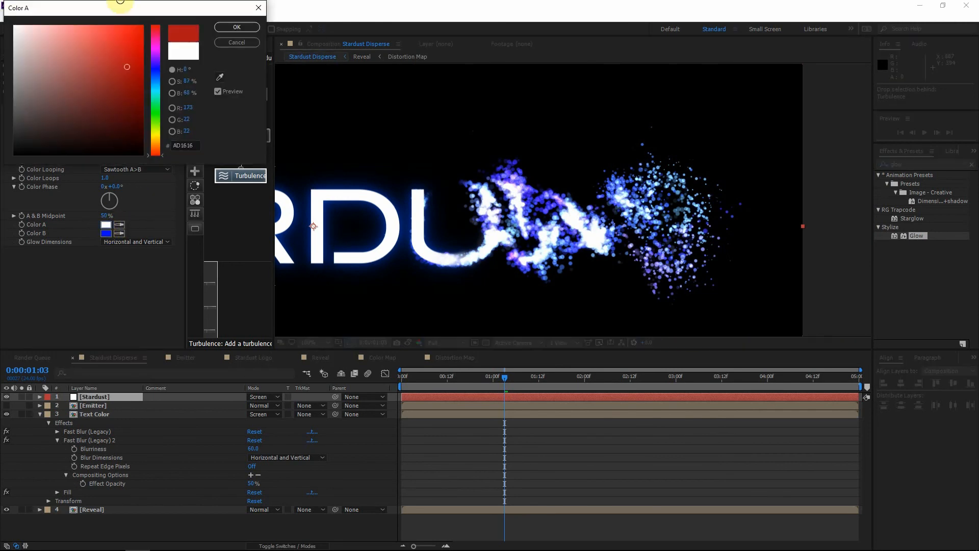
click(158, 81)
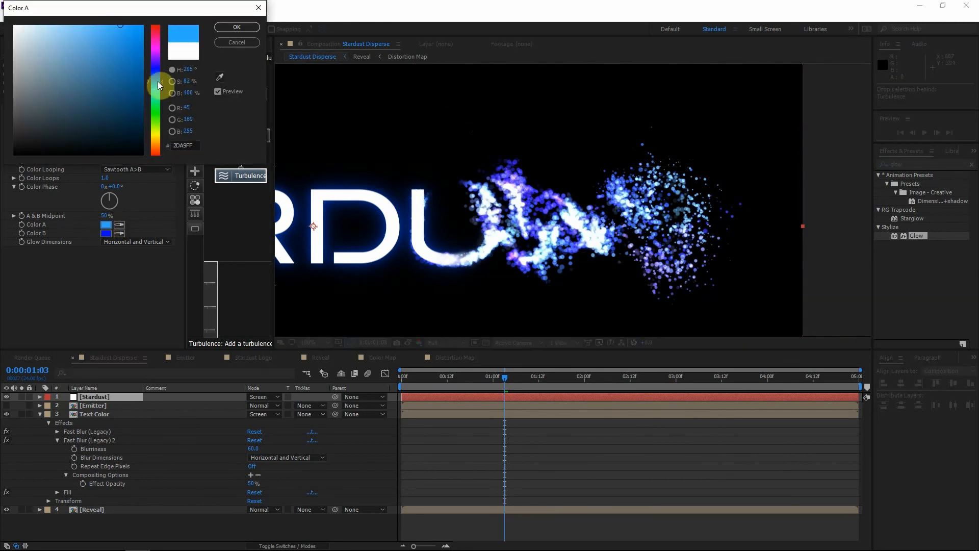
click(140, 25)
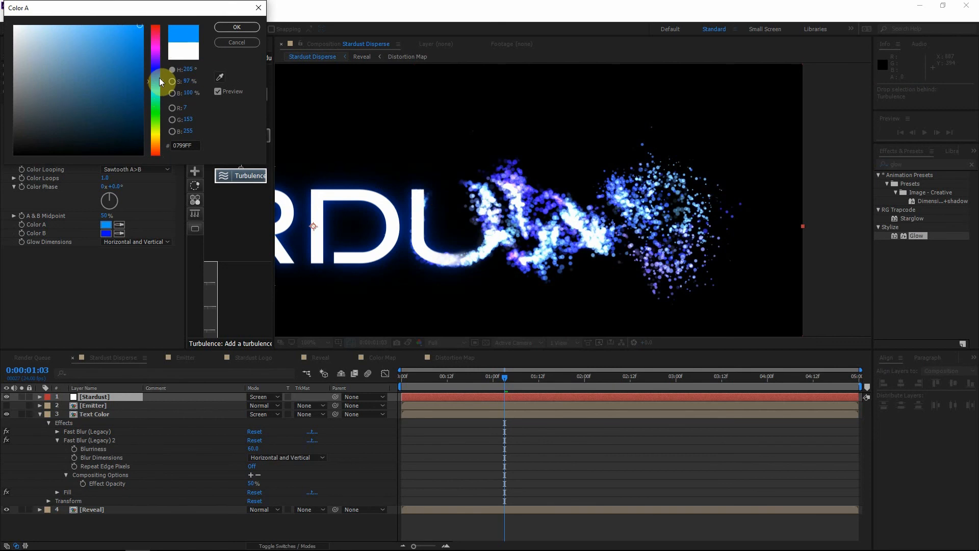
click(229, 28)
click(106, 233)
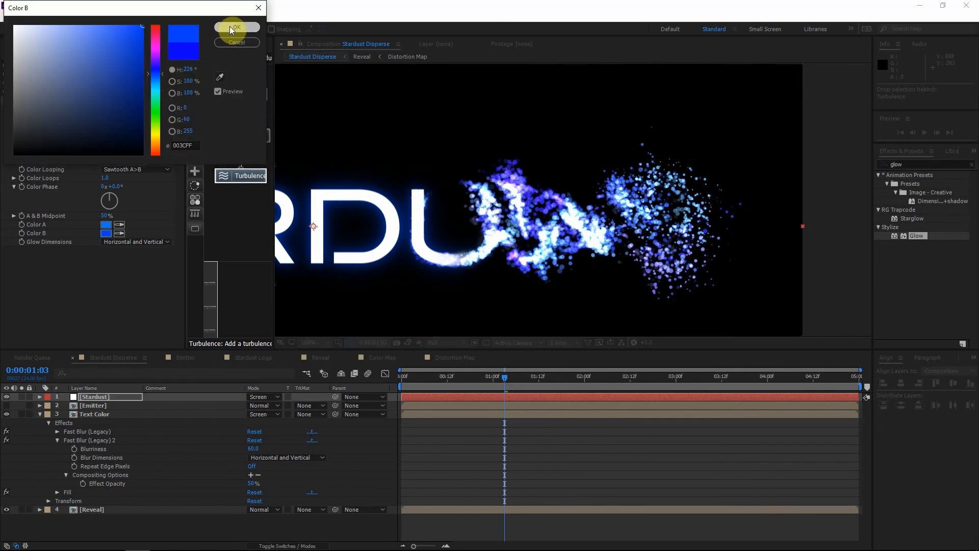
click(229, 27)
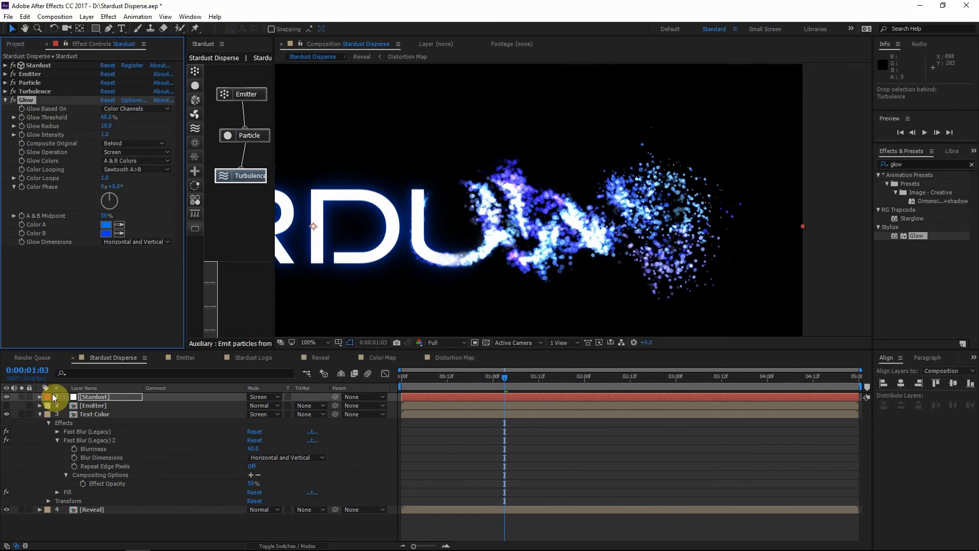
- Solo the Stardust layer and display it over the transparency grid to check the glow's alpha
click(22, 397)
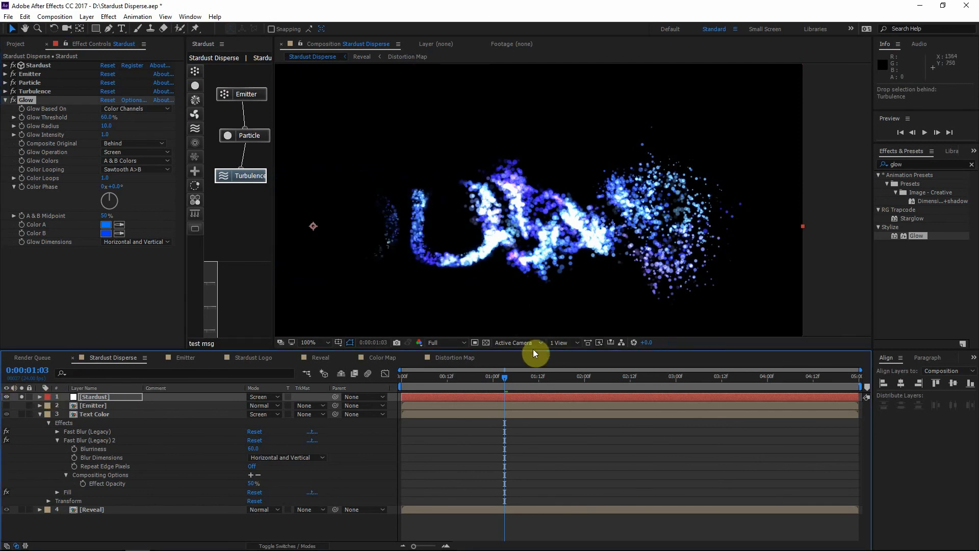
click(486, 343)
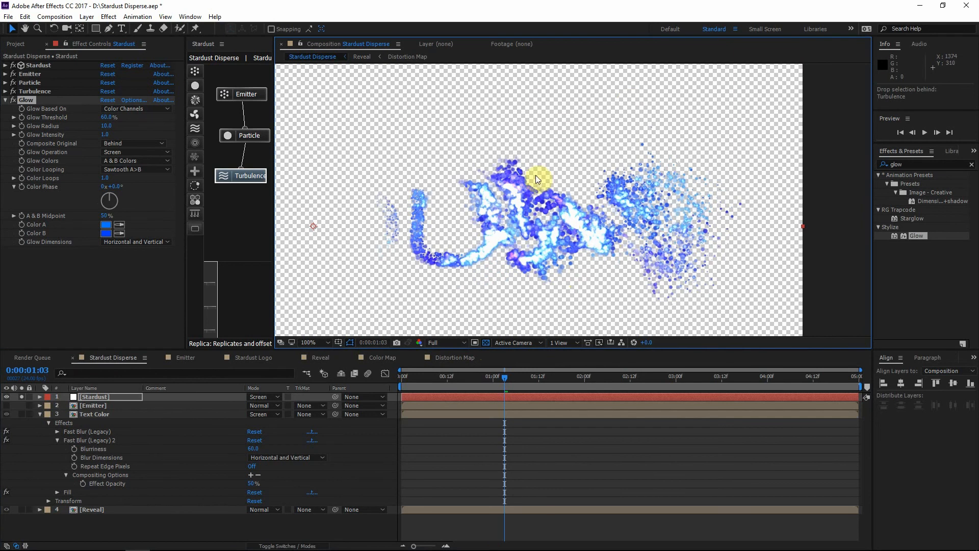
click(487, 345)
click(485, 344)
- Find the Solid Composite effect, place it above Glow on the Stardust layer, and set its color to black 000000
click(924, 163)
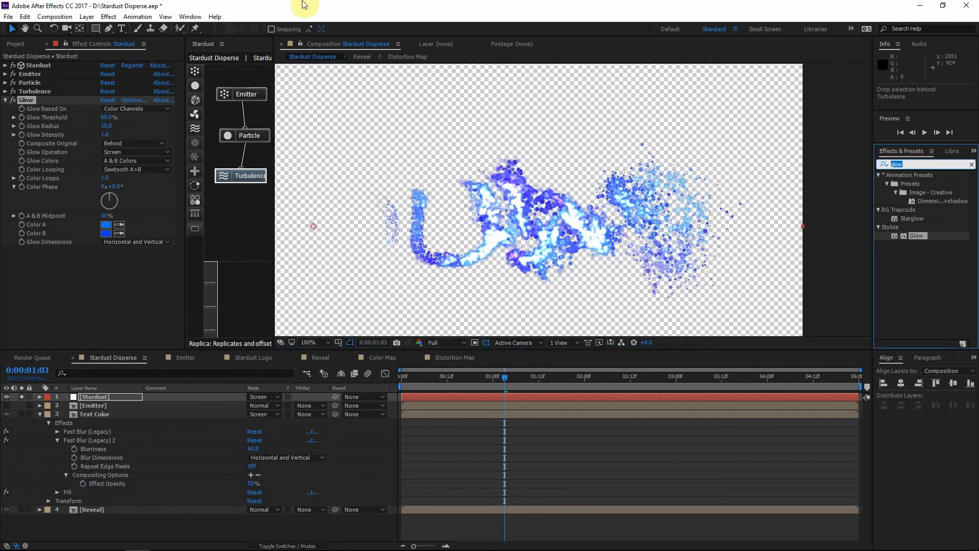
text(solid)
drag(918, 184, 51, 98)
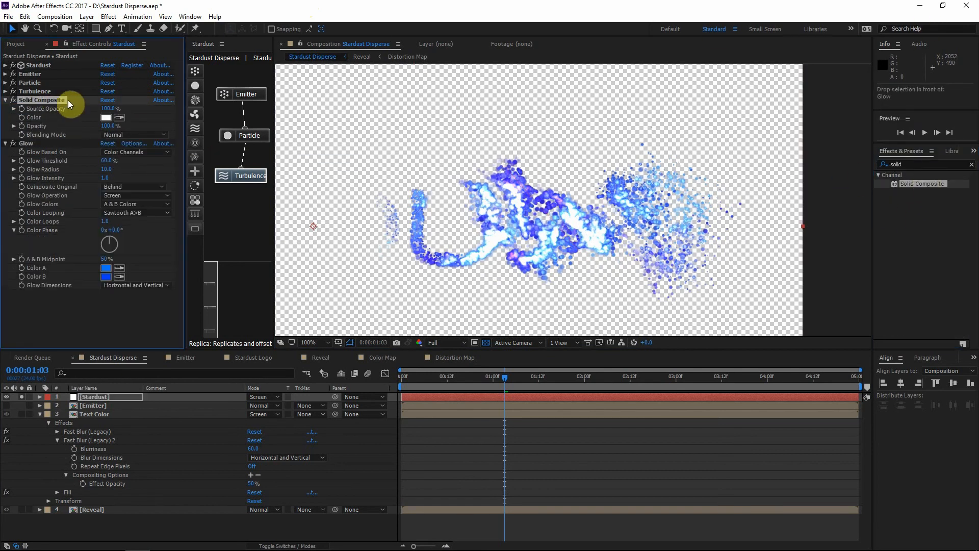
click(107, 117)
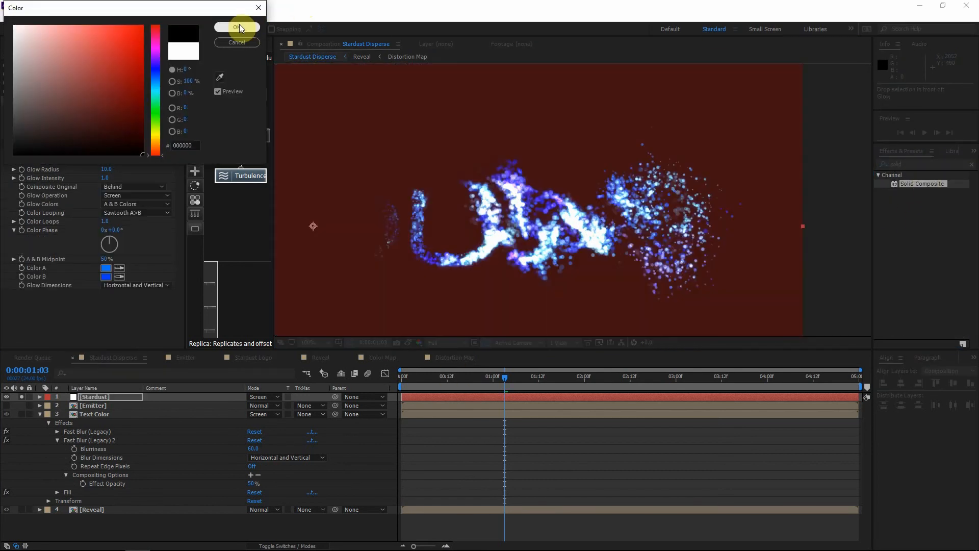
click(239, 26)
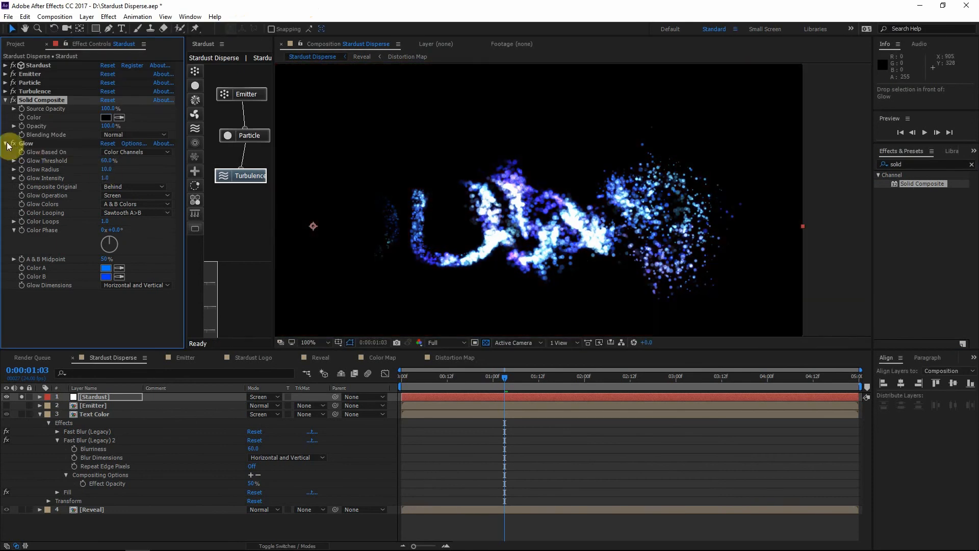
- Set the Glow Radius on the Stardust layer to 75
click(108, 170)
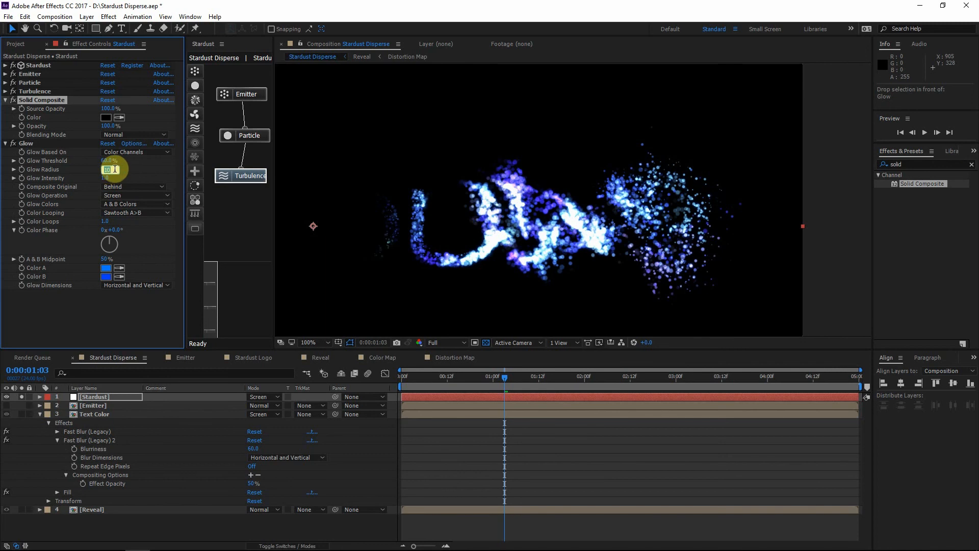
text(75)
click(133, 170)
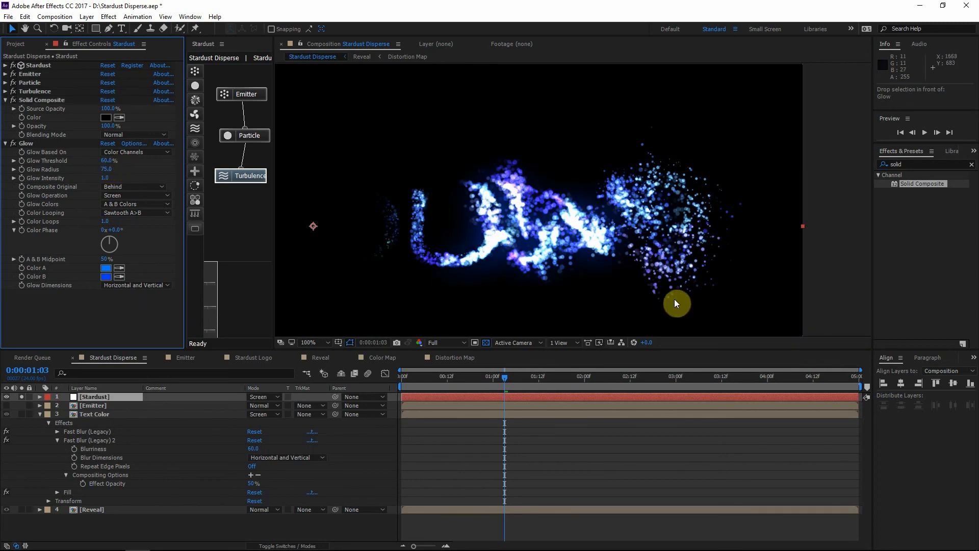
- Compare the particles with and without Glow, and inspect the full logo's dispersal at 0:00:01:18
drag(677, 302, 722, 290)
click(16, 144)
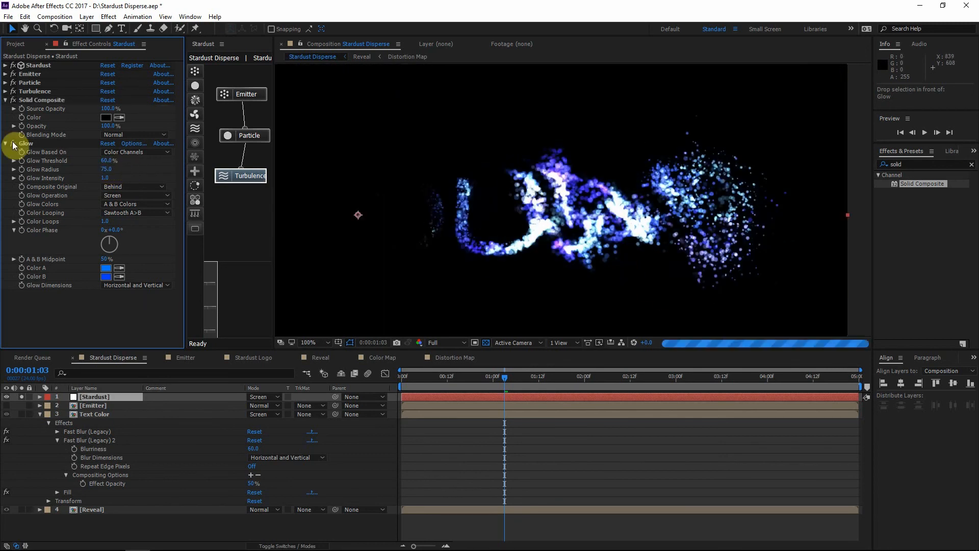
drag(566, 250, 574, 244)
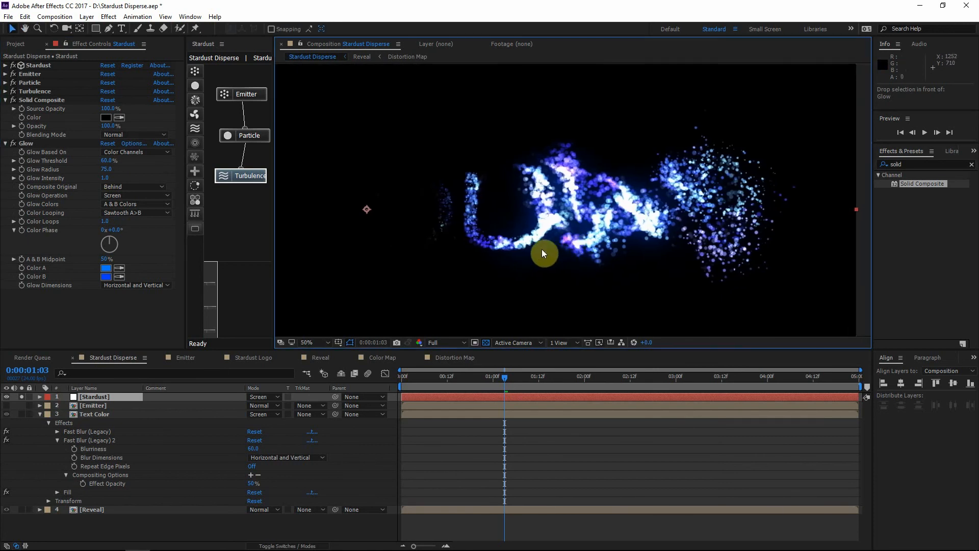
scroll(553, 235, down, 2)
click(539, 378)
click(561, 380)
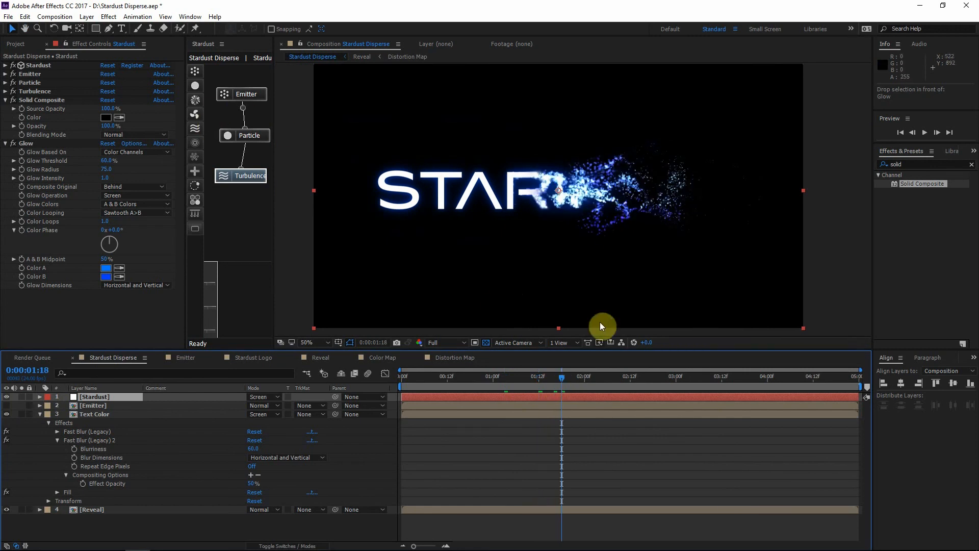
scroll(616, 271, up, 2)
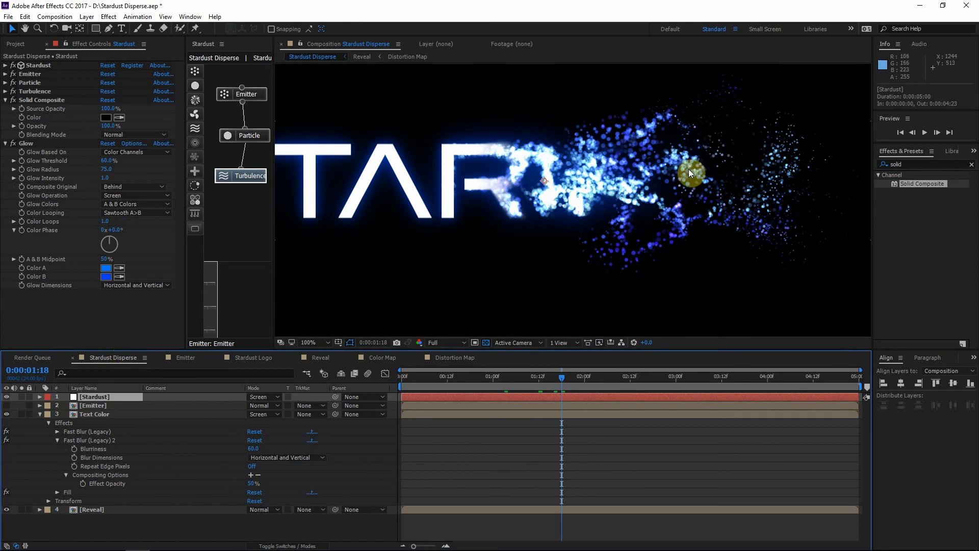
drag(688, 180, 704, 217)
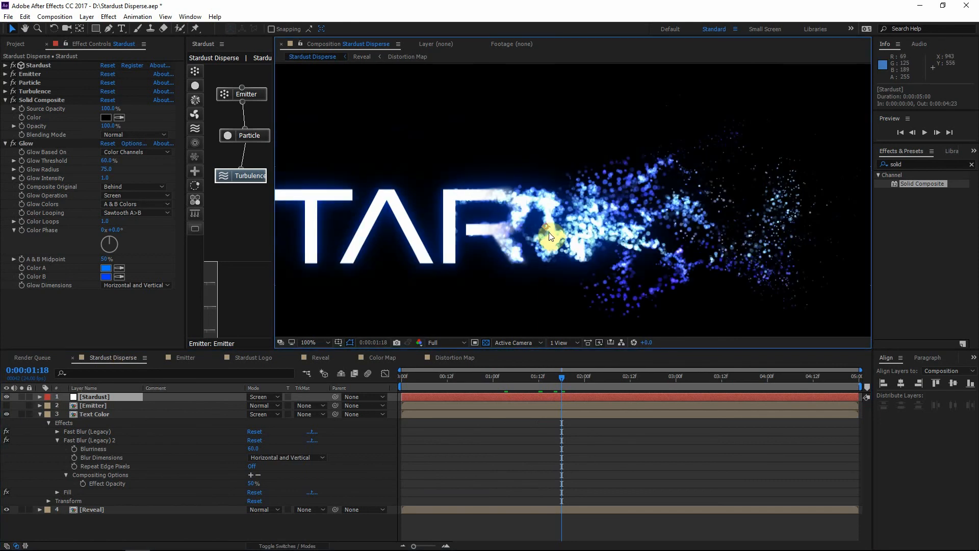
scroll(640, 190, down, 2)
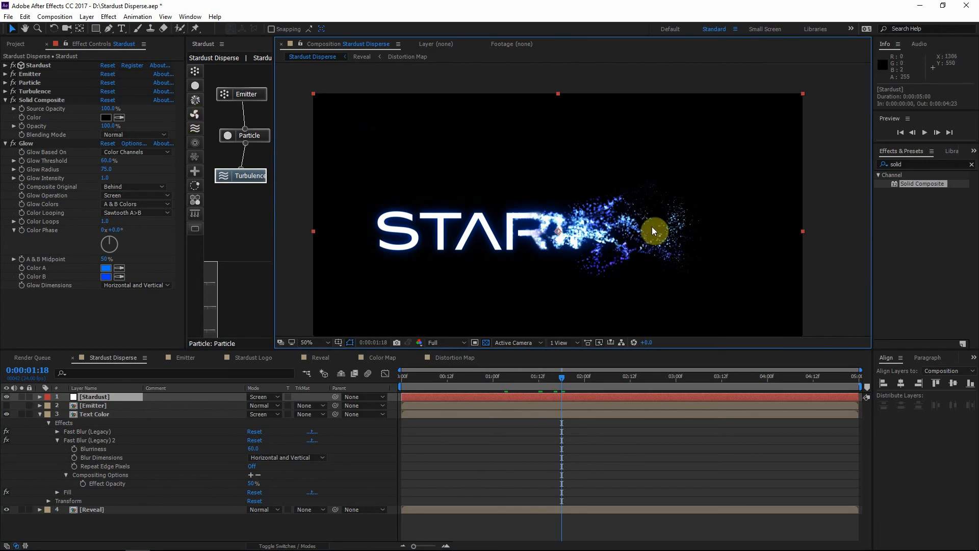
- Add a Force node to the Stardust graph, connected below Turbulence, and show its settings
drag(196, 114, 240, 183)
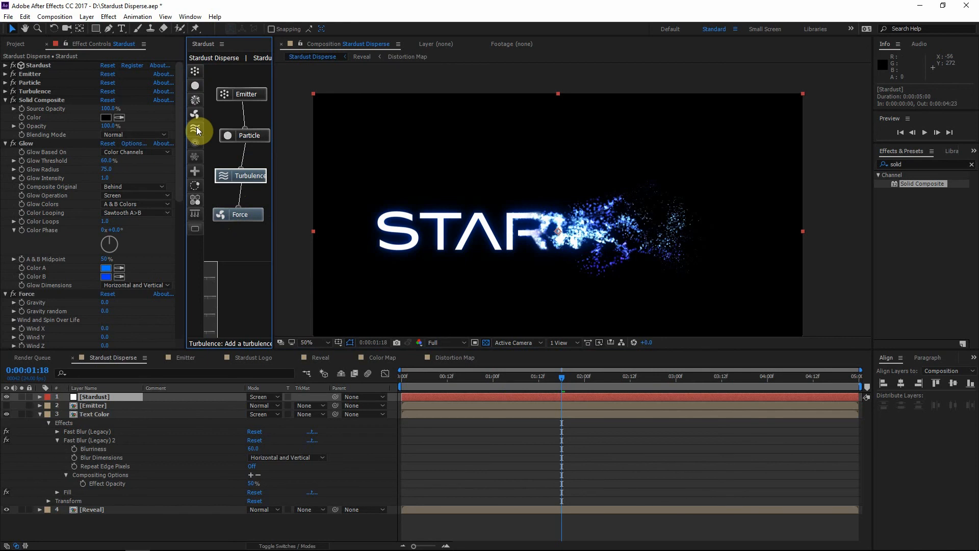
click(234, 210)
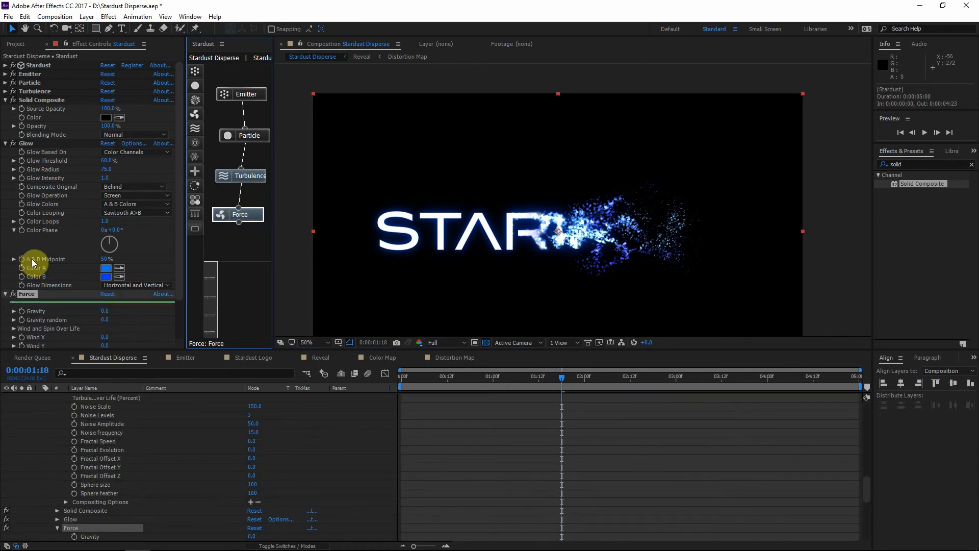
scroll(30, 259, down, 3)
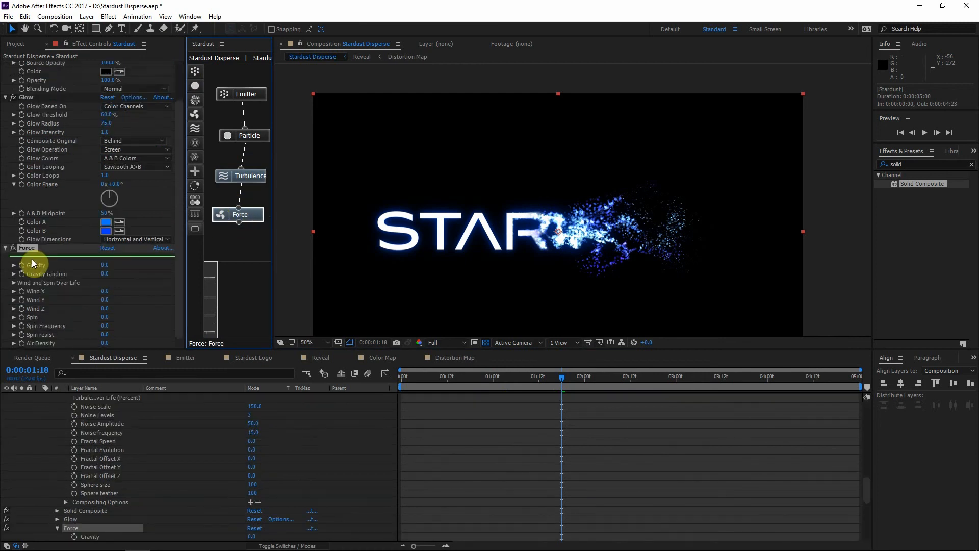
- Set the Force node's Gravity to about -186 to make the particles rise
drag(106, 269, 108, 281)
click(113, 322)
drag(114, 321, 116, 344)
click(111, 269)
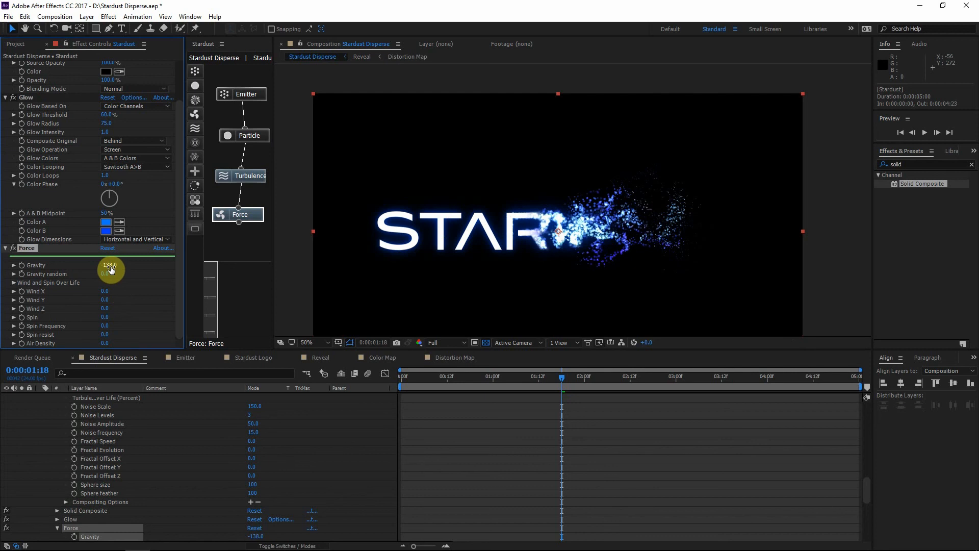
drag(111, 269, 115, 287)
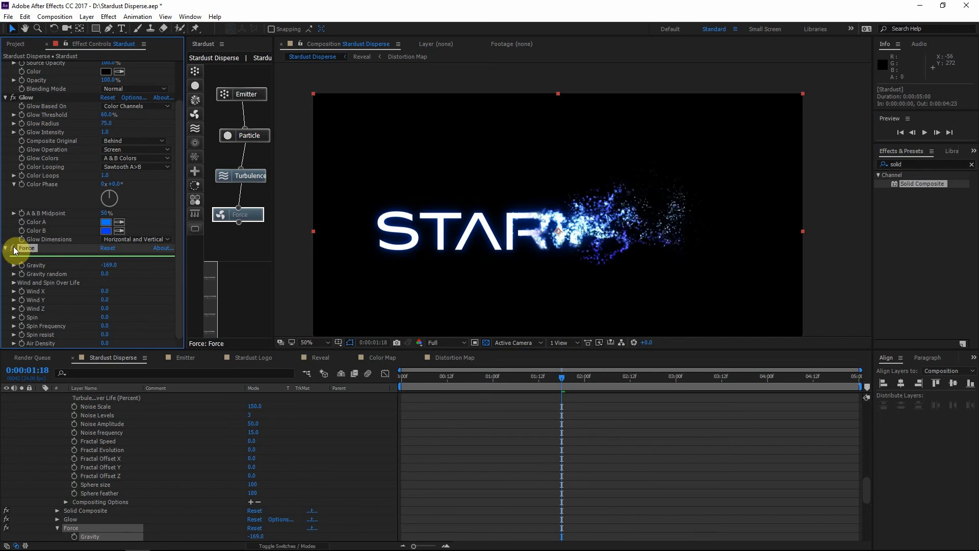
drag(109, 265, 99, 270)
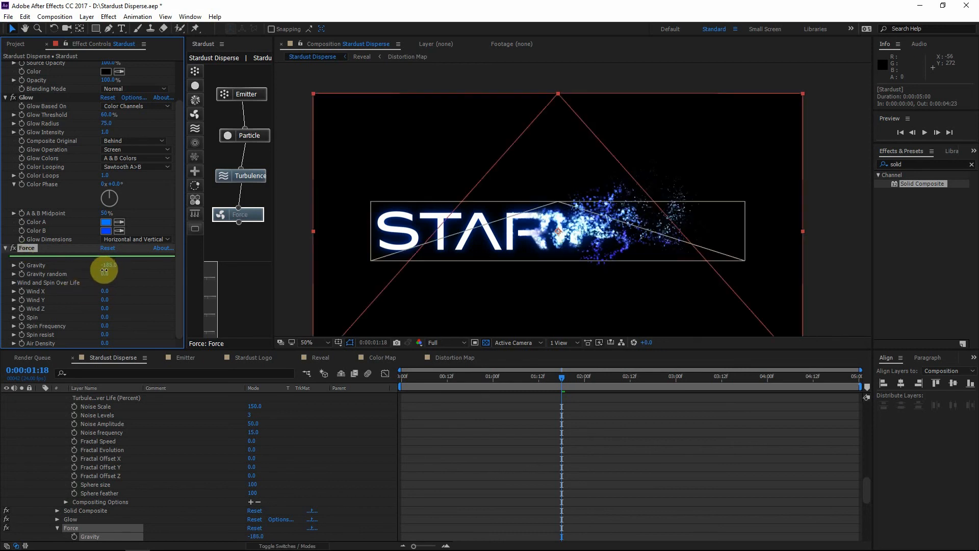
- At 0:00:02:21, turn on Motion Blur in the Stardust effect's Render Settings
drag(642, 378, 703, 377)
scroll(56, 418, up, 5)
scroll(56, 416, up, 5)
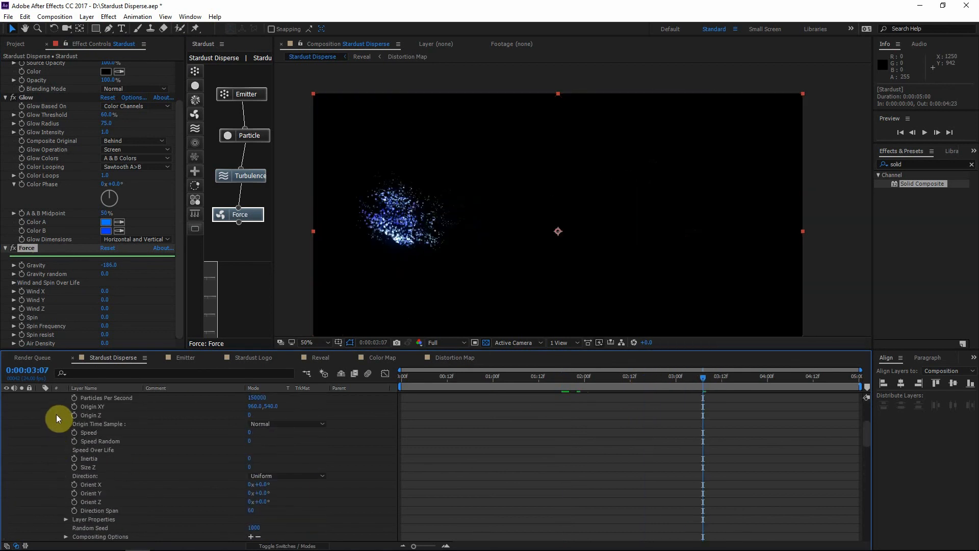
click(664, 378)
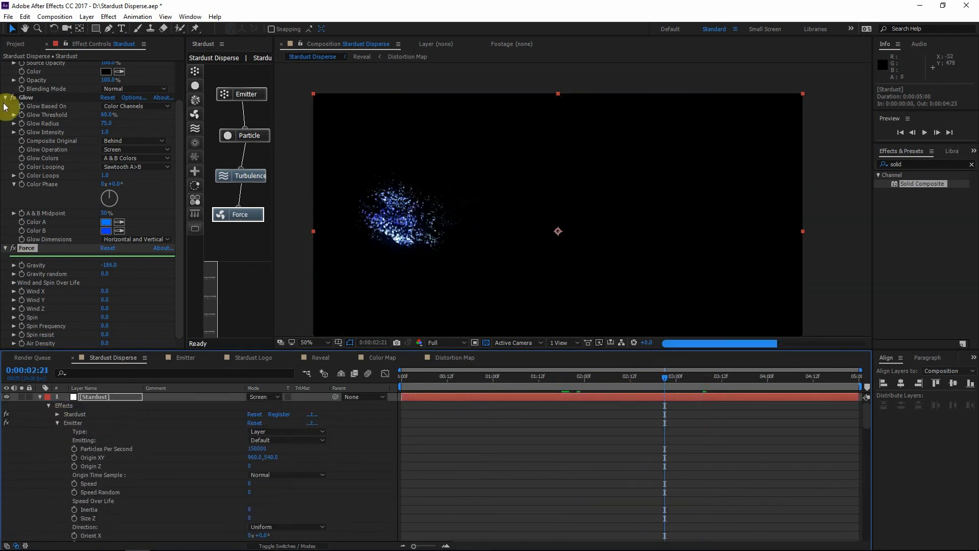
scroll(15, 117, up, 3)
click(5, 67)
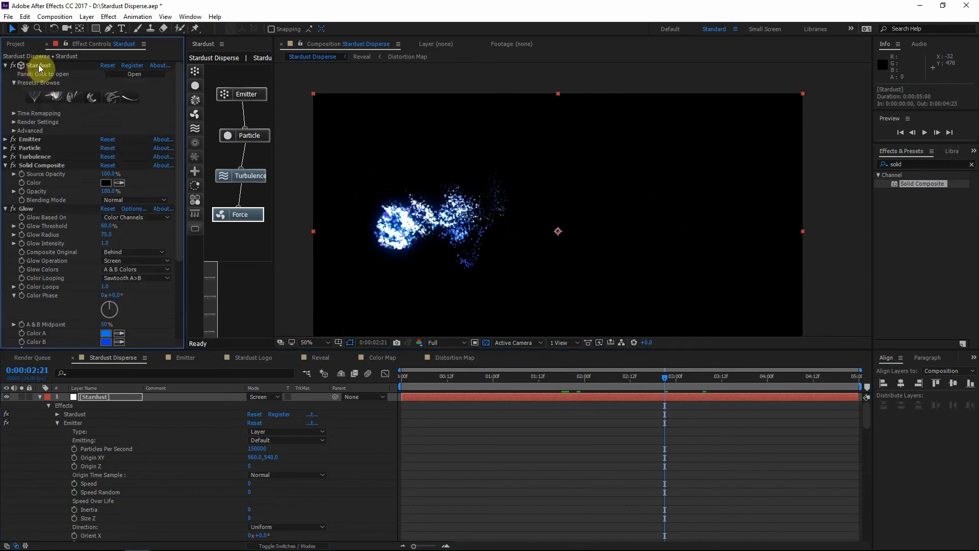
click(36, 65)
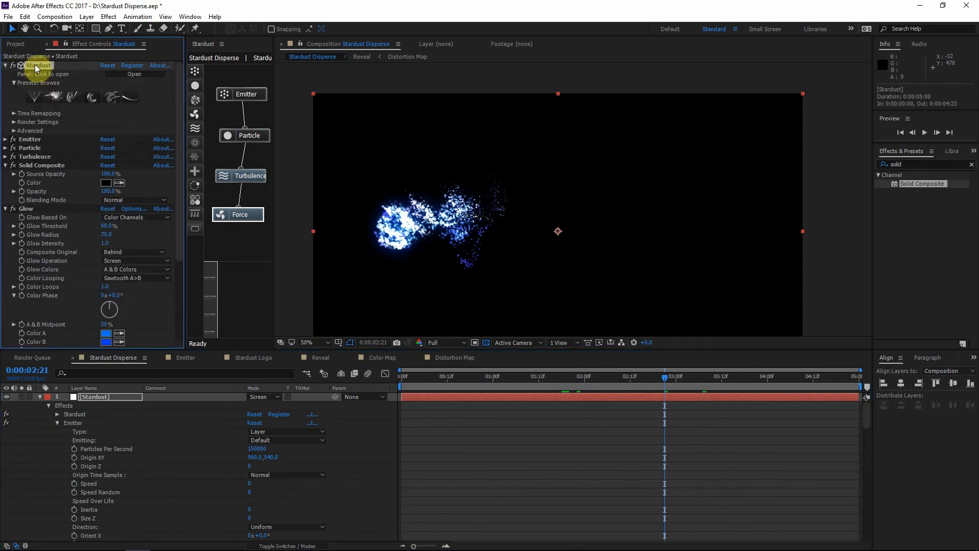
click(14, 122)
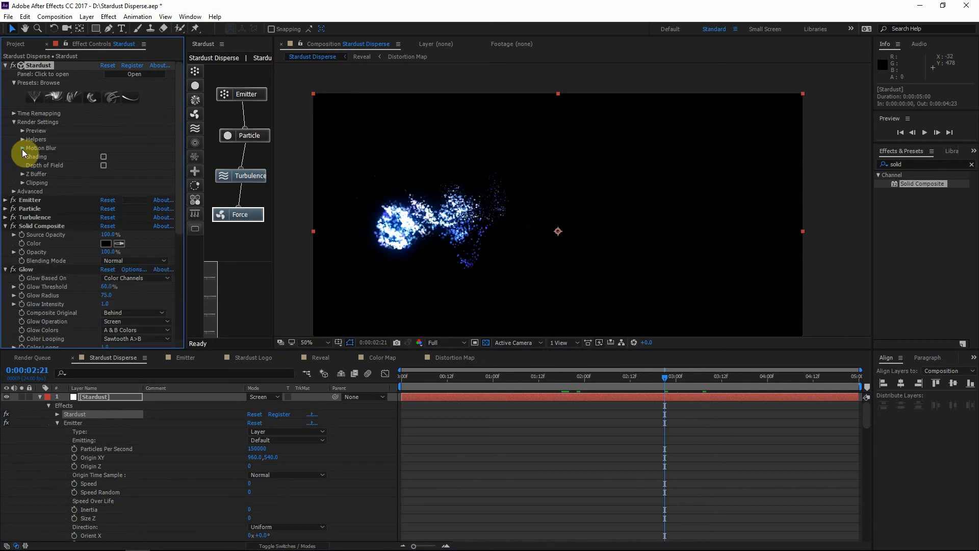
click(23, 149)
- Inspect the motion-blurred particles at 0:00:02:21 and 0:00:02:01, collapsing the Stardust and Text Color layer properties
scroll(473, 230, up, 1)
drag(510, 229, 702, 225)
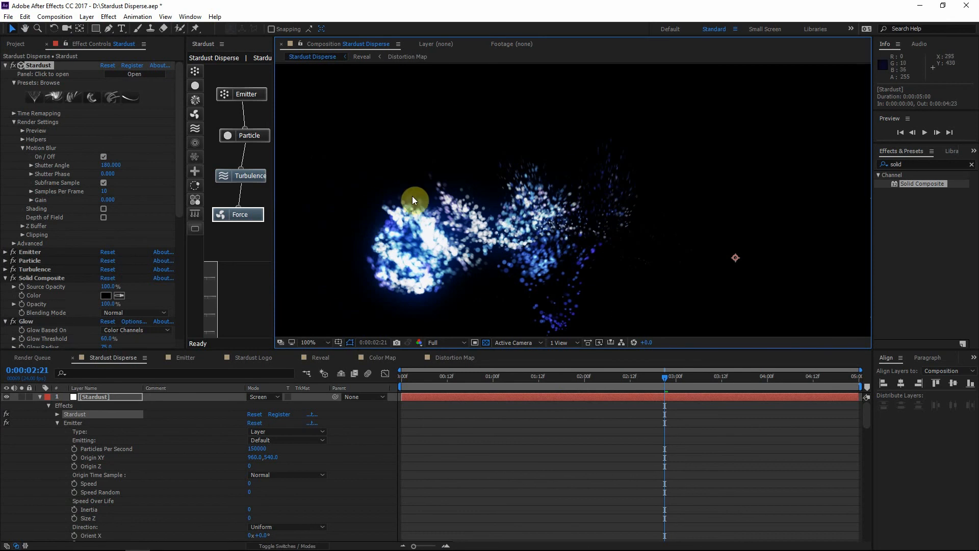
scroll(505, 198, down, 1)
drag(505, 198, 497, 191)
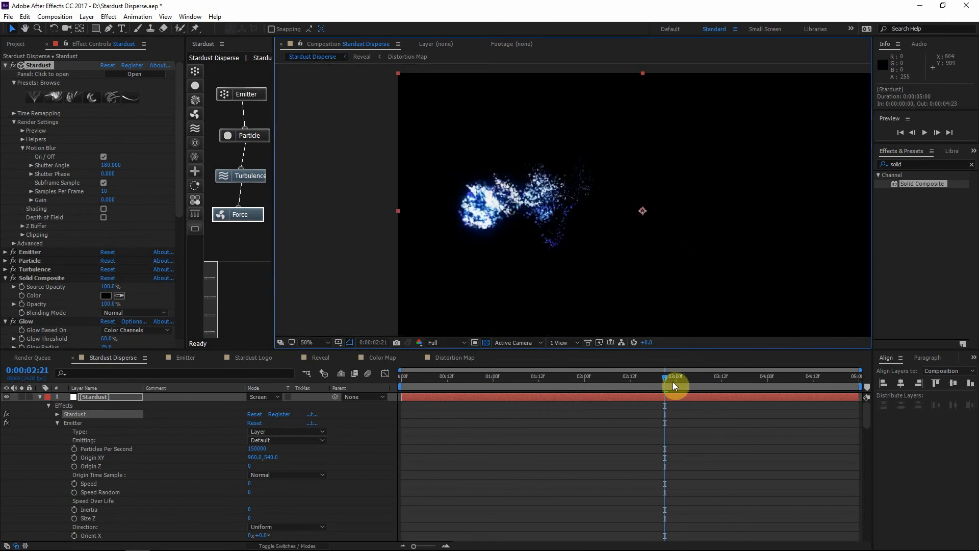
click(40, 397)
scroll(533, 256, up, 1)
drag(533, 256, 567, 254)
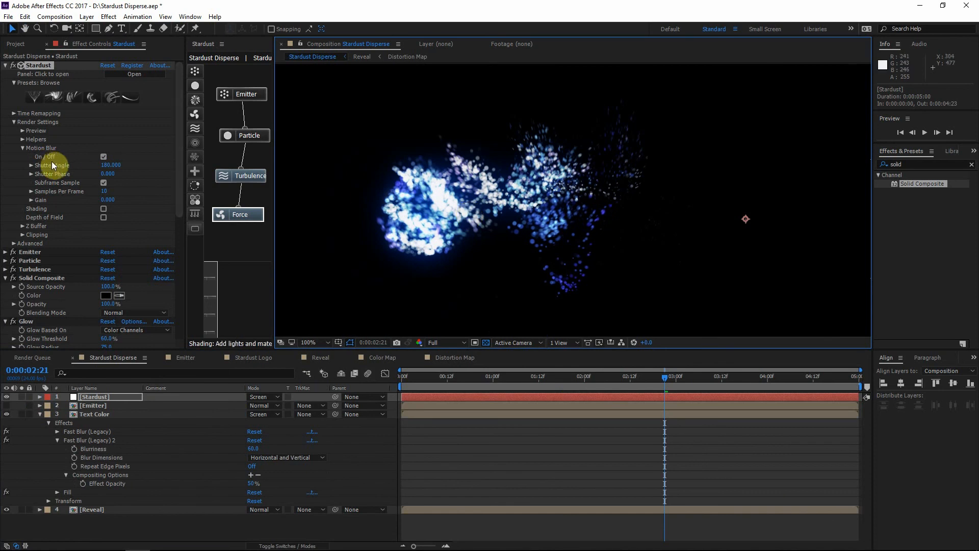
click(589, 377)
scroll(561, 190, down, 2)
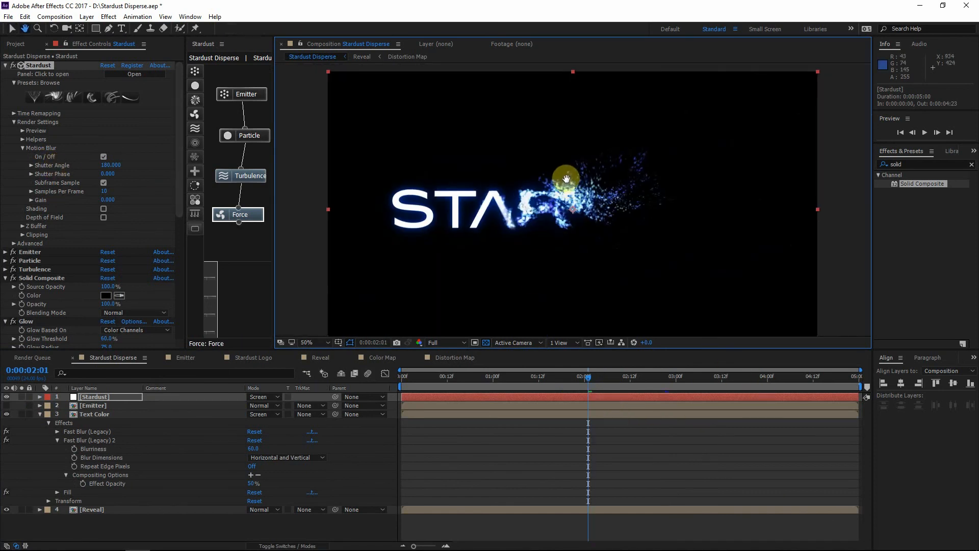
click(40, 414)
- Create a Two-Node Camera named Camera 1 above the Stardust layer, keeping the offered Custom settings
click(86, 398)
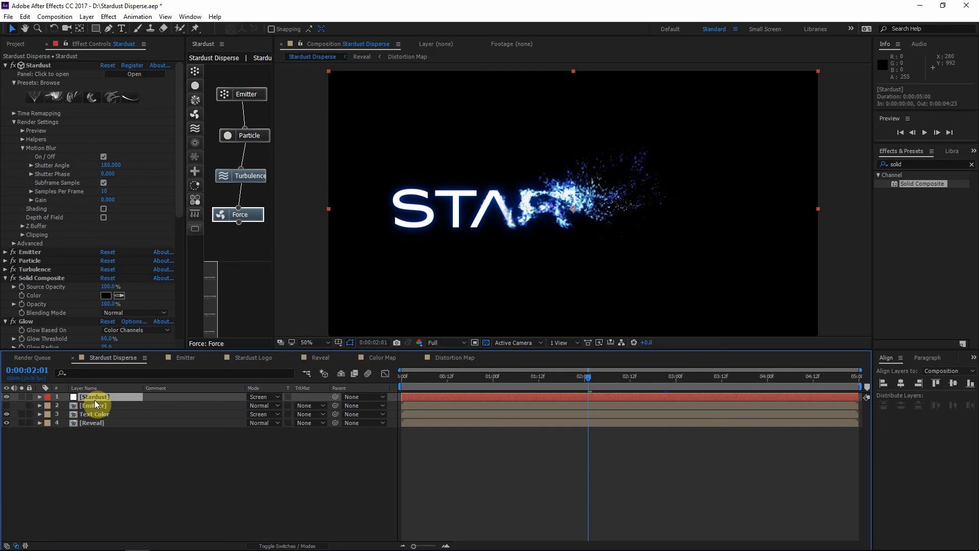
key(ctrl+alt+shift+c)
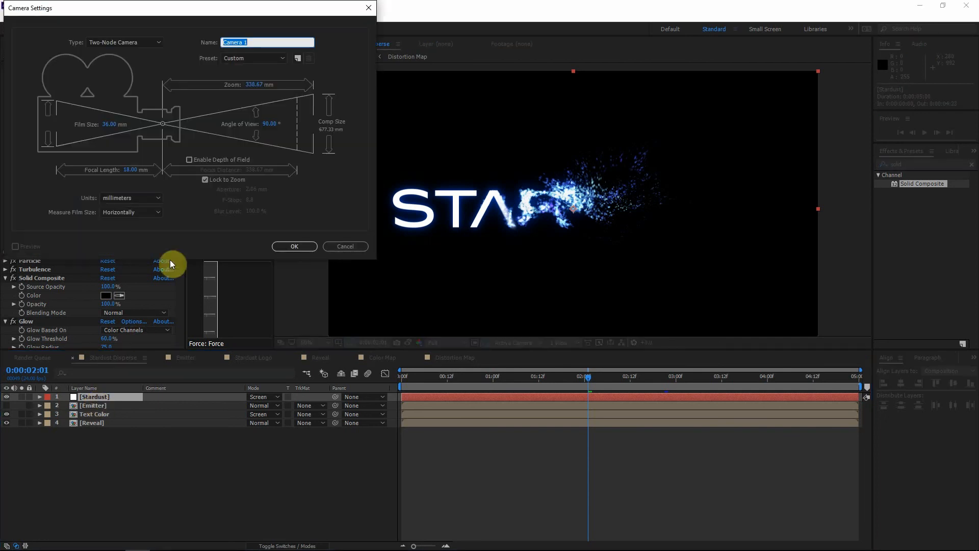
click(310, 248)
- Reveal Camera 1's Point of Interest and Position and set starting keyframes for both at 0:00:00:00
key(Home)
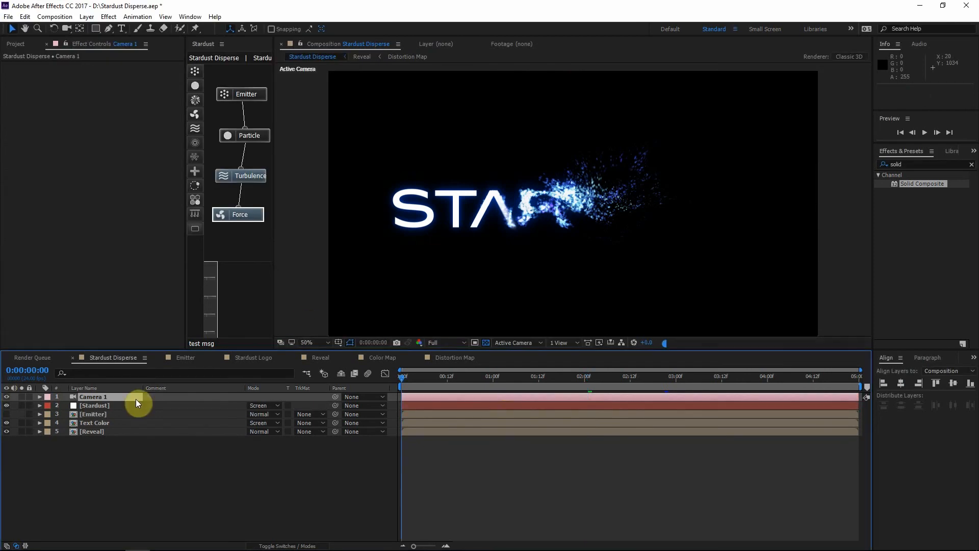
key(p)
key(a)
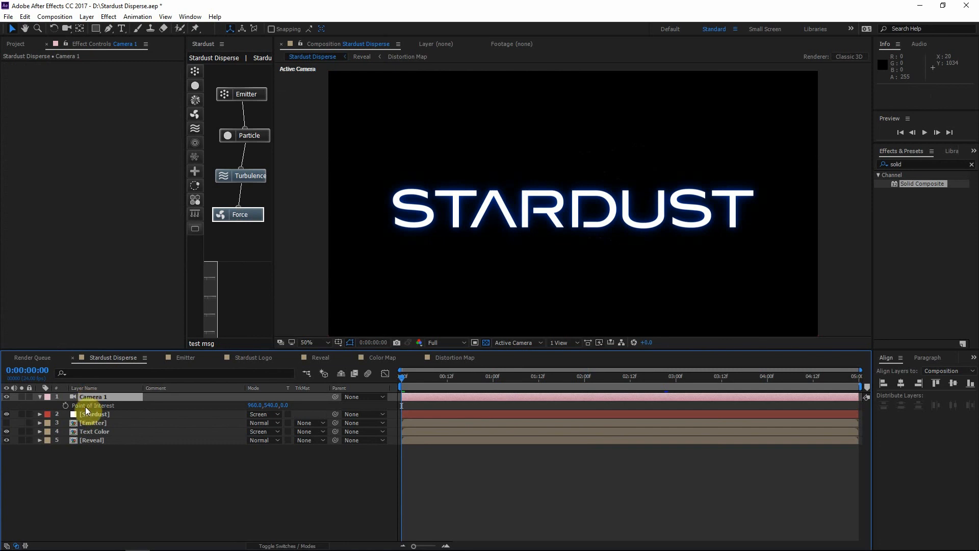
key(shift+p)
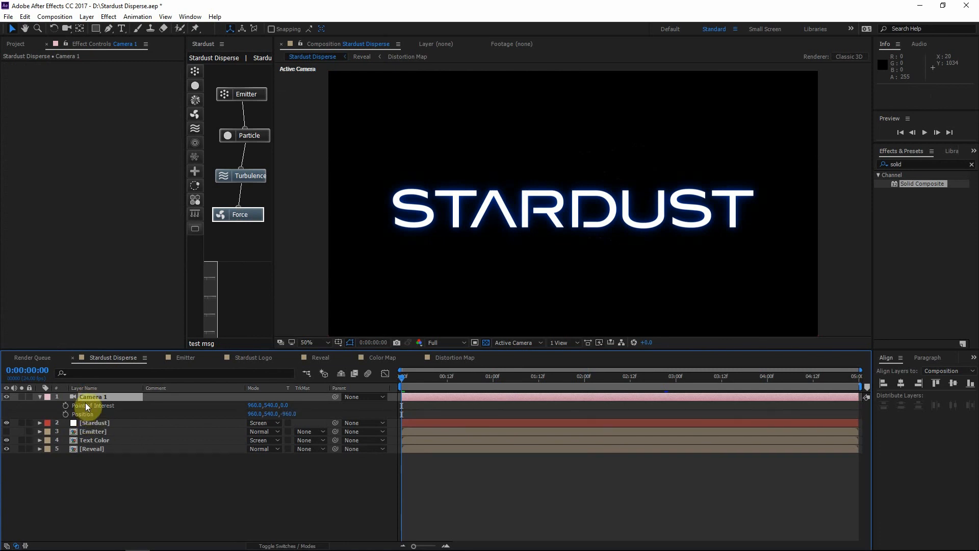
click(78, 405)
click(47, 406)
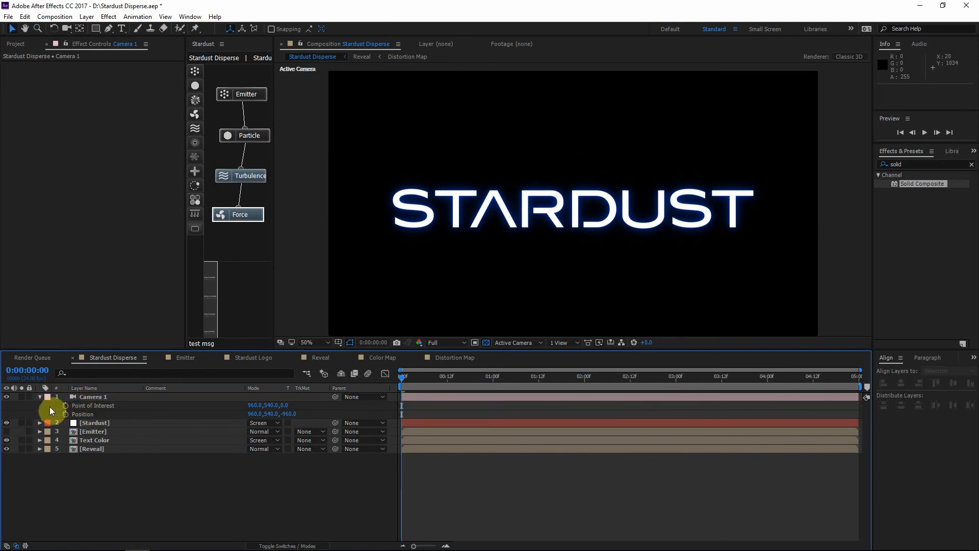
click(65, 405)
click(65, 414)
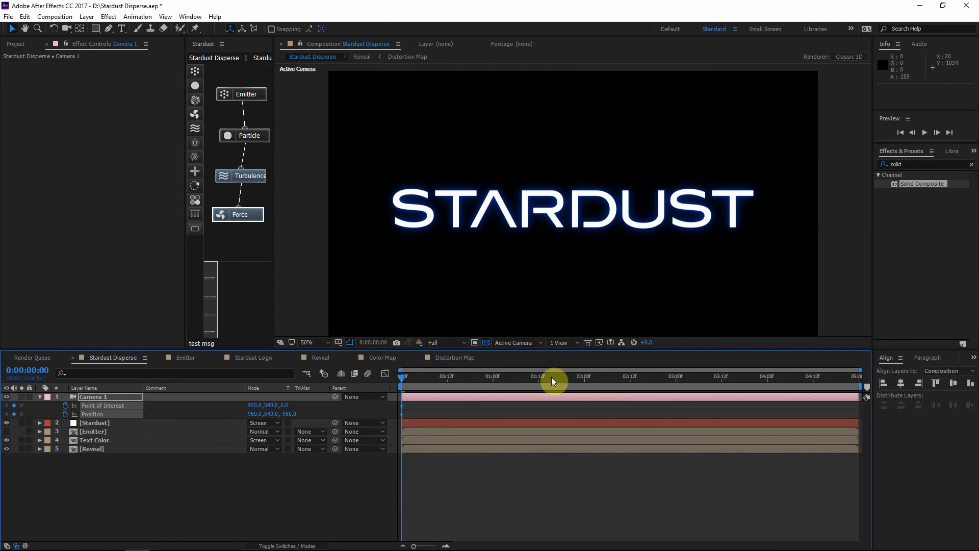
- At 0:00:03:00 in the Top view, set Camera 1's Point of Interest to 415, 540, 138 and its Position to 960, 540, -228
click(676, 377)
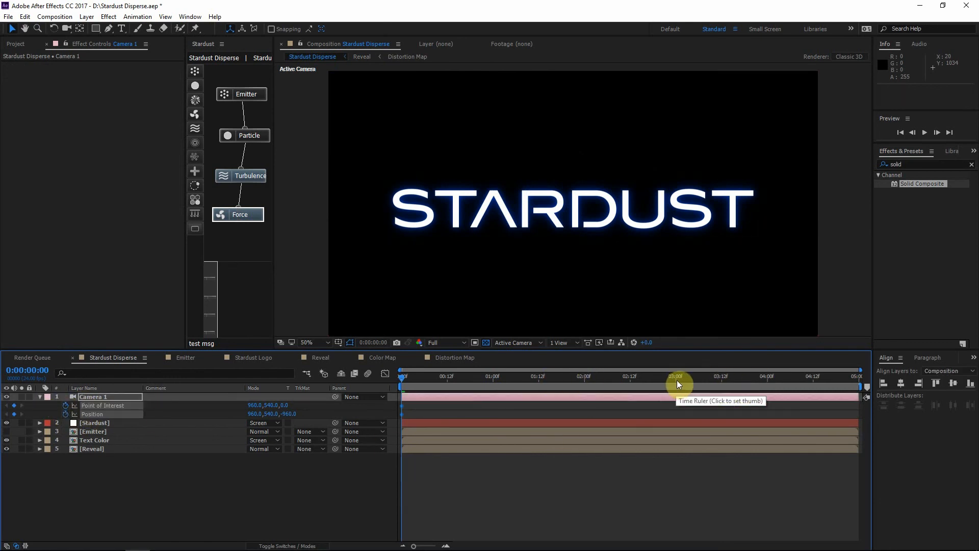
click(517, 343)
click(521, 402)
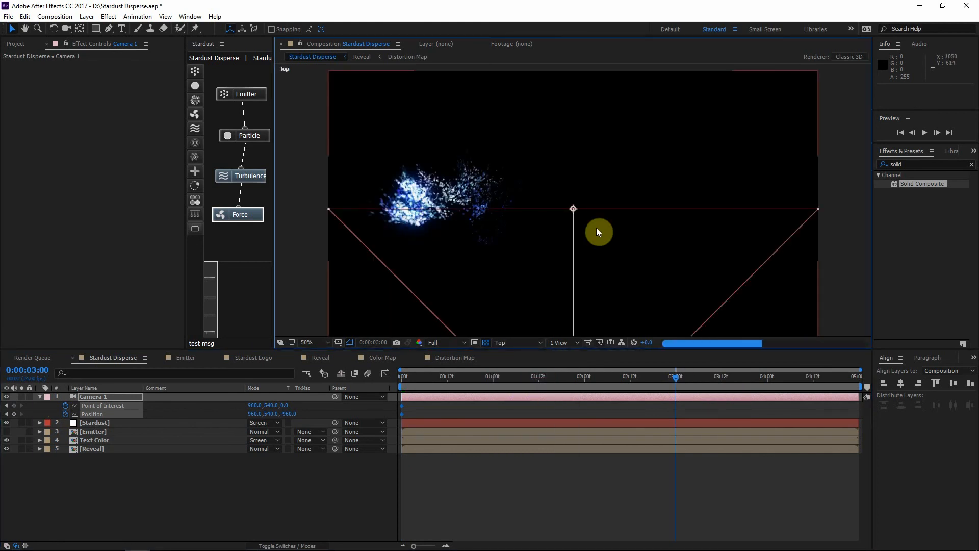
key(comma)
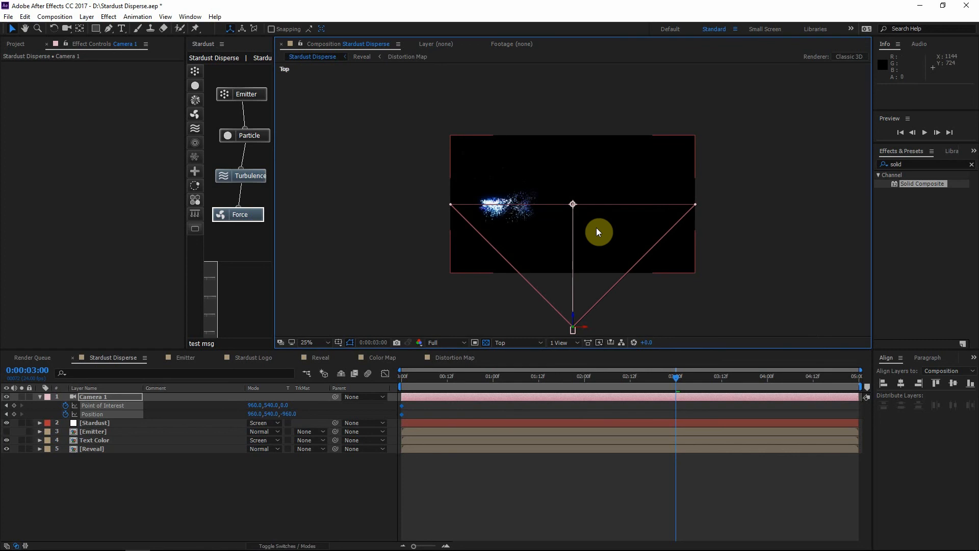
key(h)
drag(599, 206, 595, 213)
key(v)
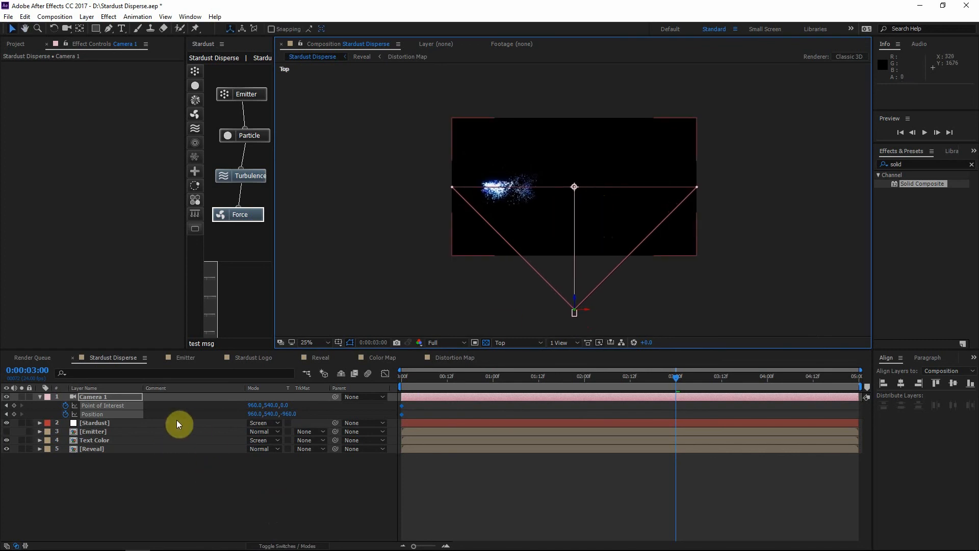
drag(253, 405, 97, 396)
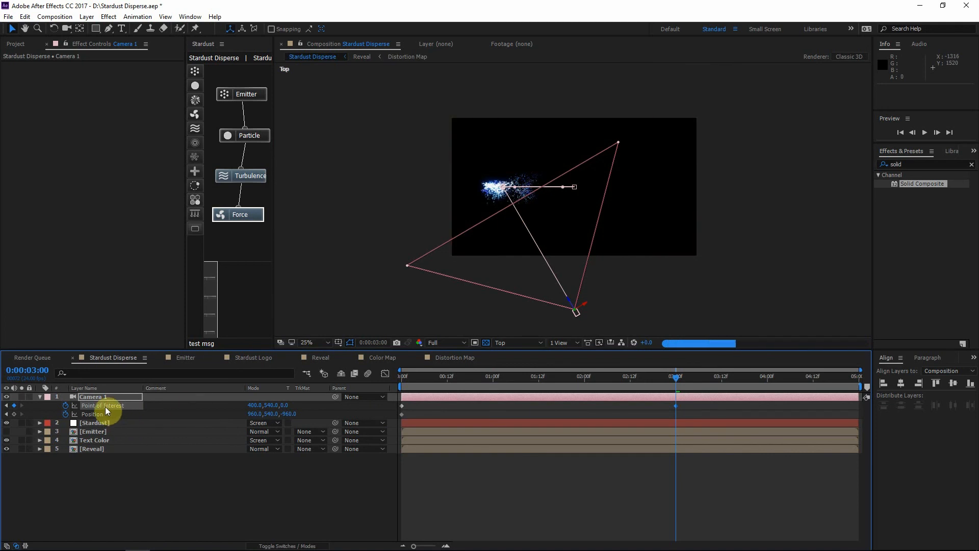
drag(254, 405, 647, 398)
key(ctrl+z)
drag(284, 405, 341, 399)
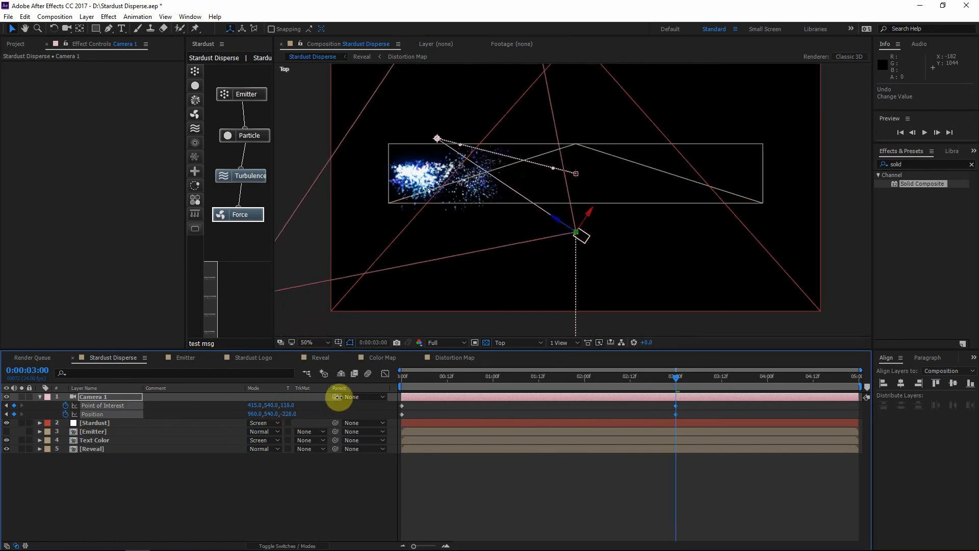
- Move Camera 1's end keyframes for Point of Interest and Position to 0:00:04:00 and apply Easy Ease to all four keyframes
drag(726, 398, 767, 415)
key(ctrl+z)
drag(771, 372, 699, 376)
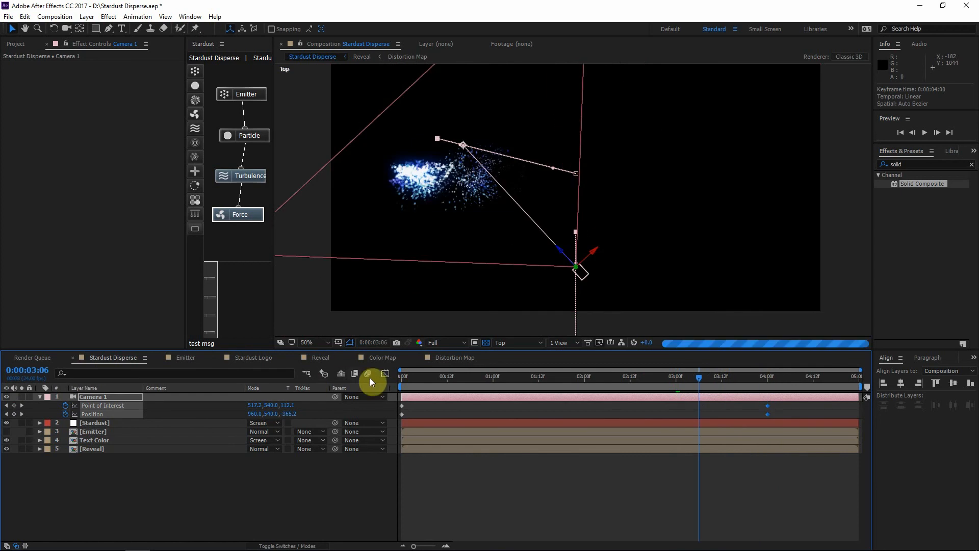
click(759, 407)
drag(759, 407, 436, 407)
mouse_move(790, 406)
mouse_down()
mouse_move(380, 416)
mouse_move(426, 406)
mouse_move(407, 405)
mouse_up()
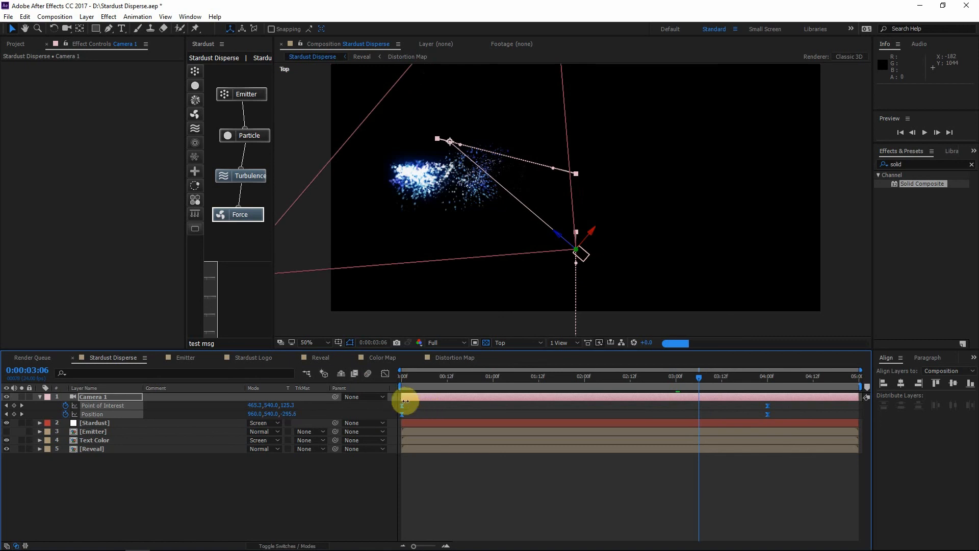
- In the speed graph, lengthen the ease-out influence of Camera 1's start keyframes and the ease-in influence of its end keyframes
click(386, 376)
drag(543, 398, 695, 503)
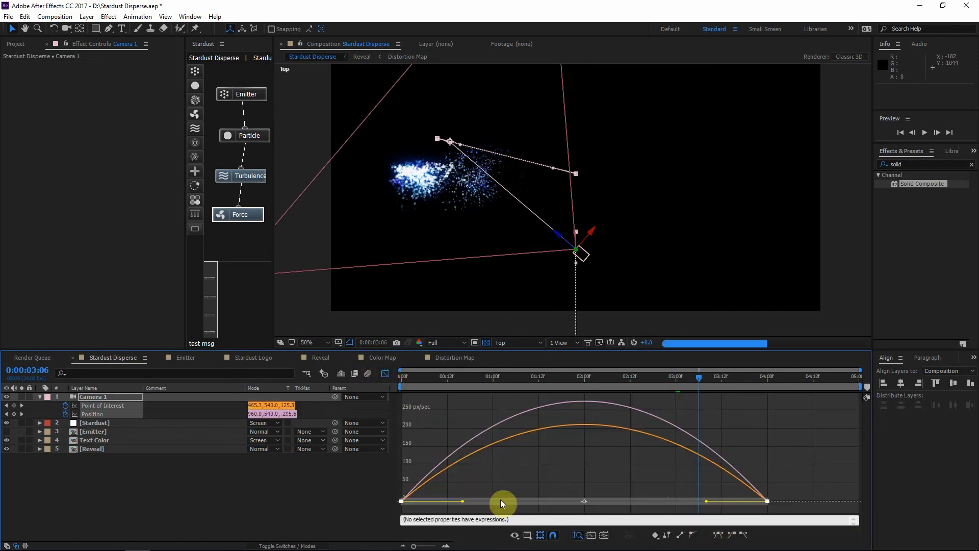
click(527, 535)
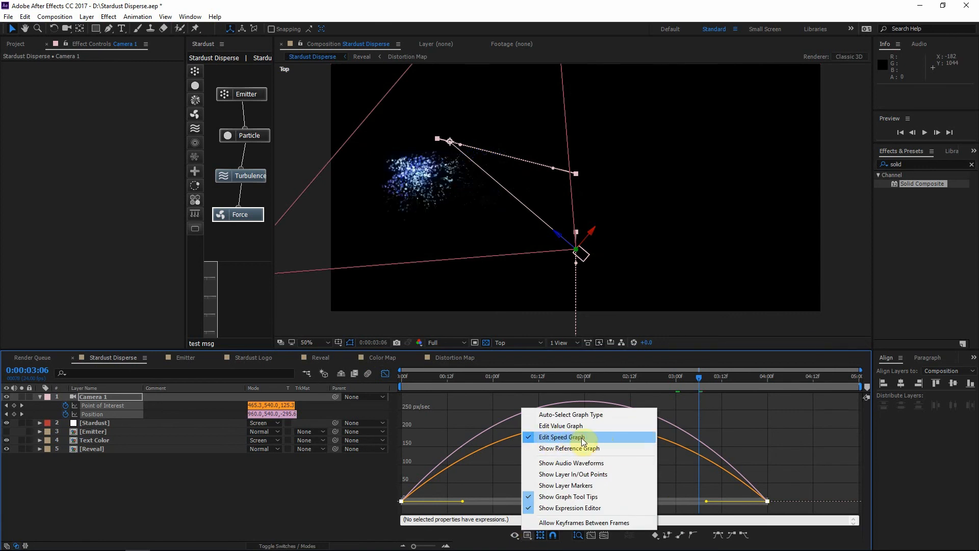
click(548, 437)
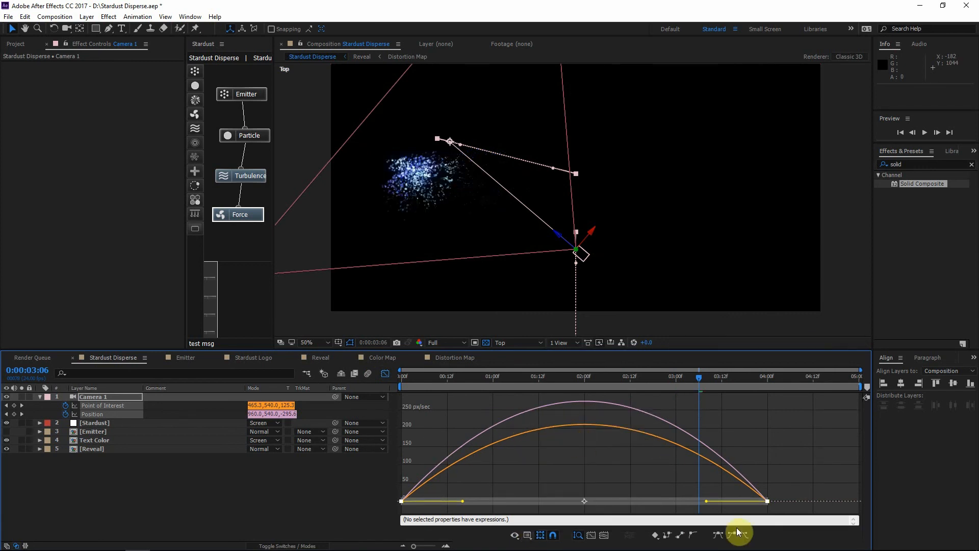
click(470, 503)
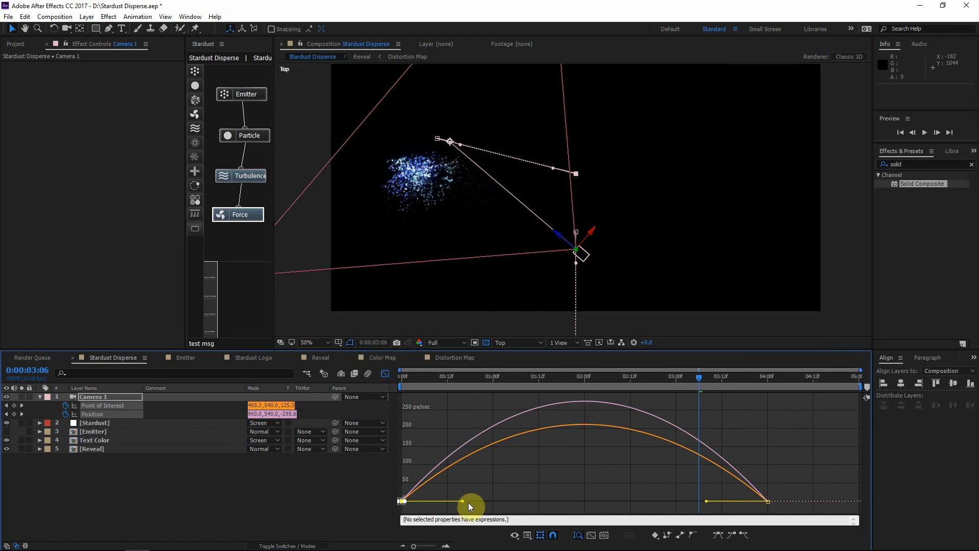
mouse_move(464, 503)
mouse_down()
mouse_move(489, 502)
mouse_move(480, 501)
mouse_up()
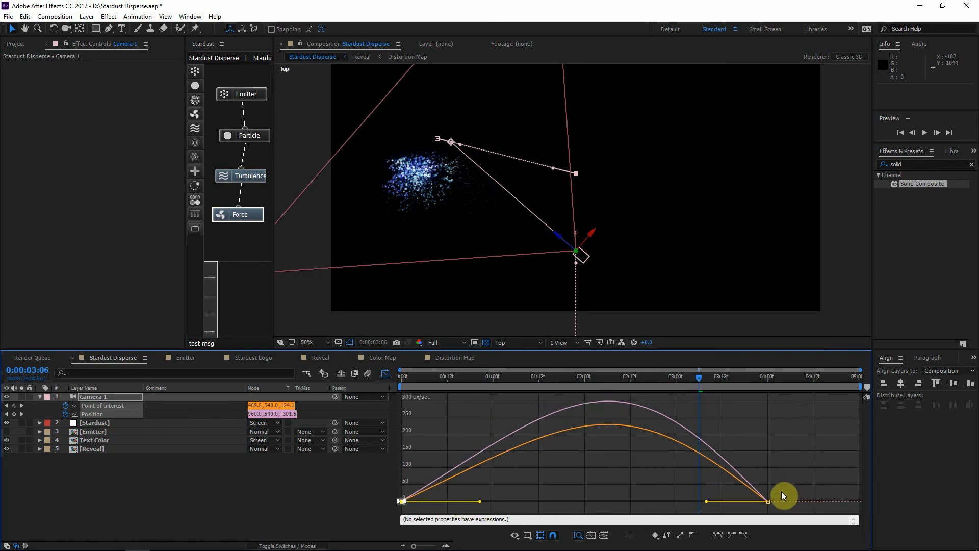
click(706, 501)
drag(705, 500, 693, 506)
drag(480, 501, 496, 501)
- Return the viewer to Active Camera and check the dispersal during the camera move, starting from 0:00:00:00
key(Home)
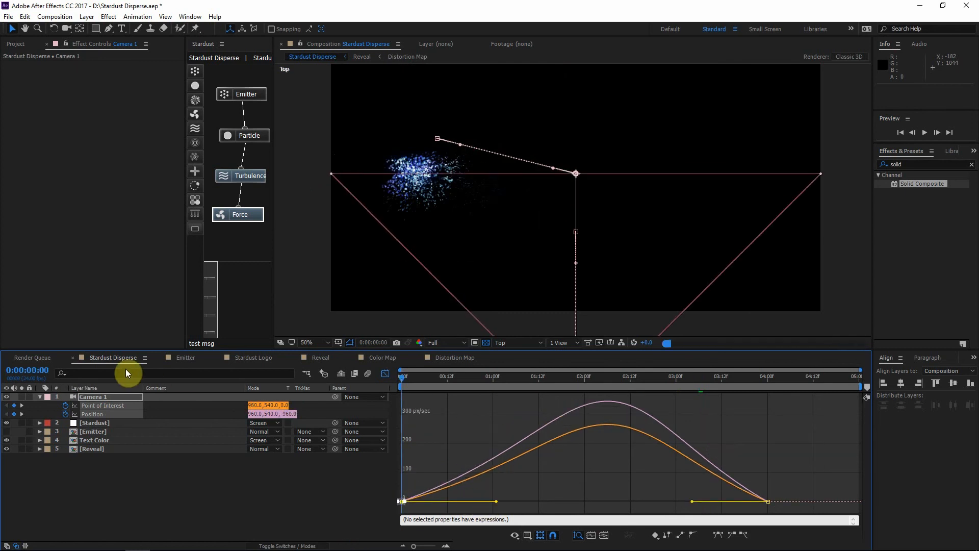
click(514, 344)
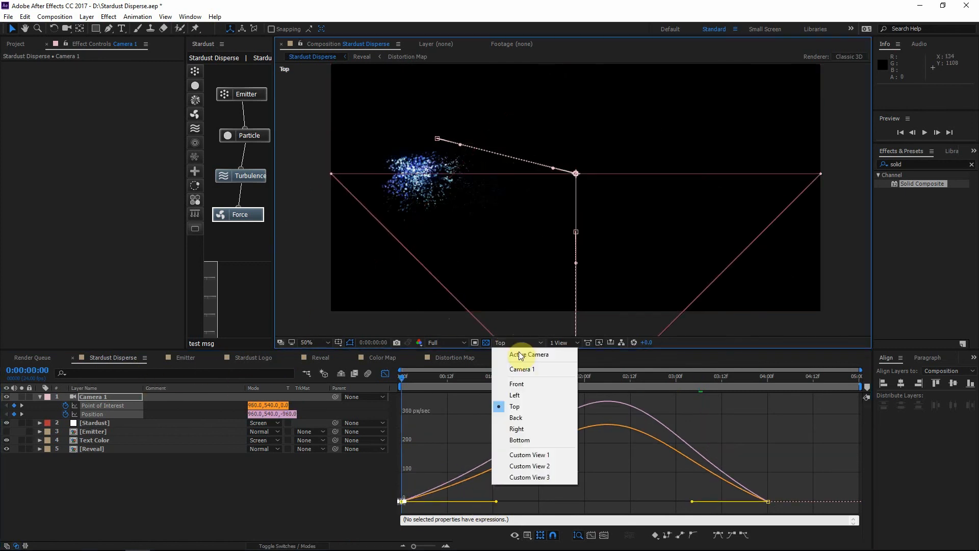
click(522, 354)
click(489, 379)
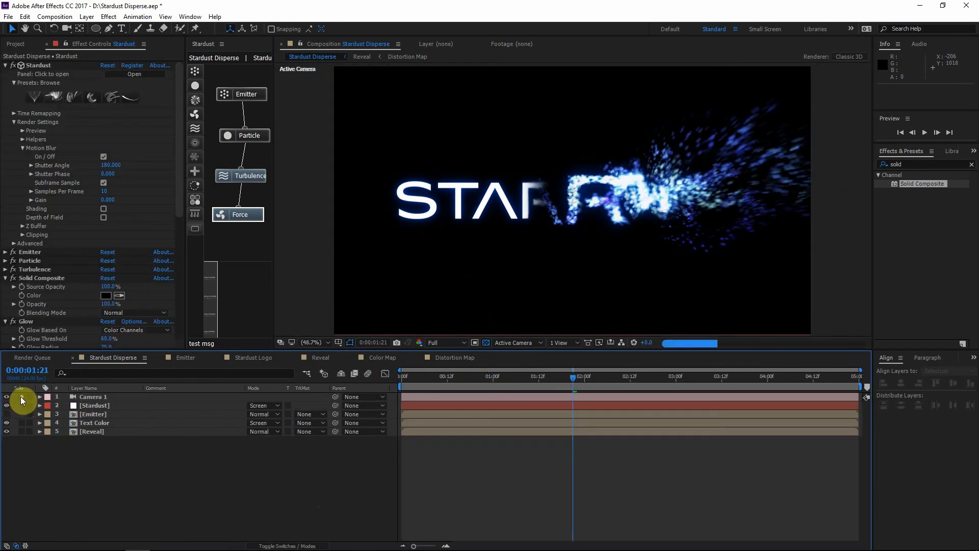
- Solo the Camera 1, Text Color and Reveal layers, hide the transparency grid and check the logo at 0:00:02:14
click(21, 396)
click(21, 422)
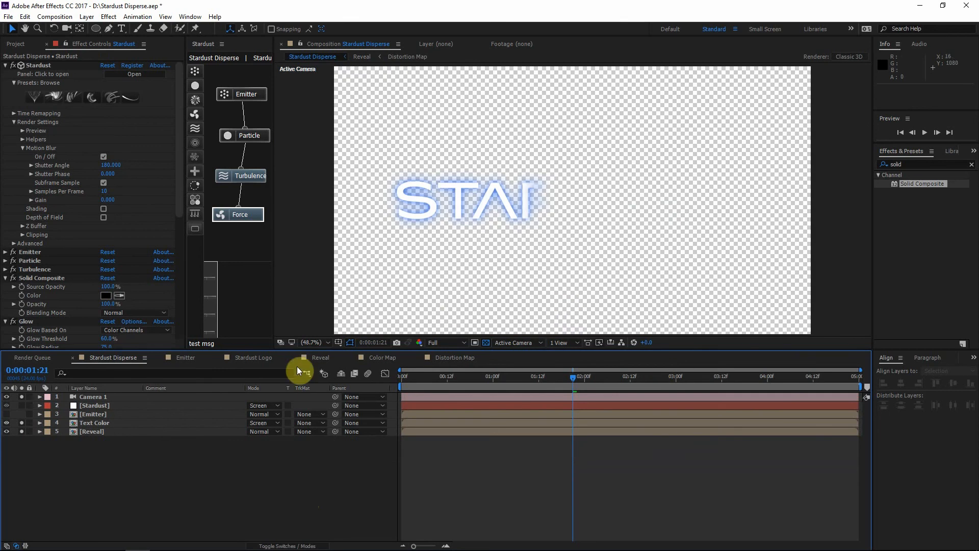
click(486, 344)
drag(579, 386, 632, 380)
- Make the Text Color and Reveal layers 3D, check the logo at 0:00:01:00 and take the soloed layers out of solo
click(312, 545)
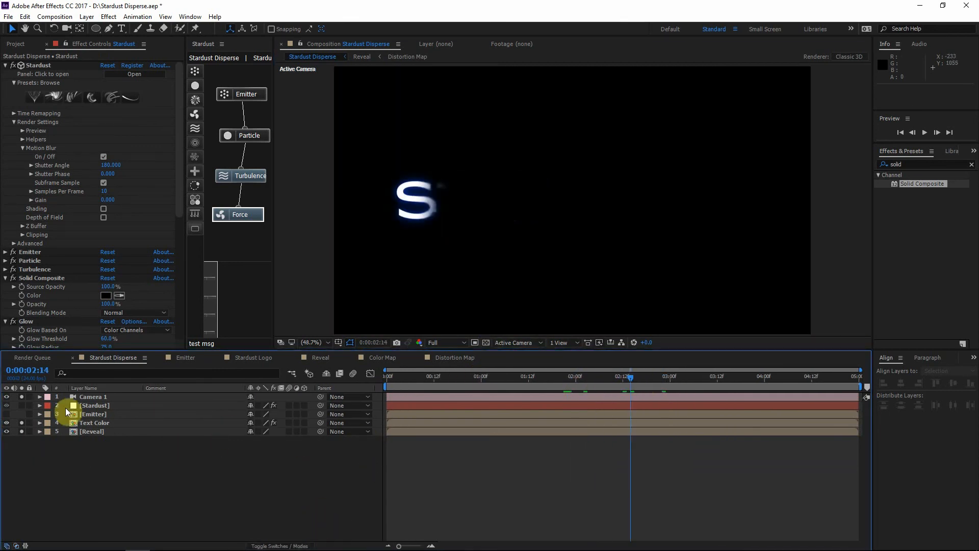
click(90, 398)
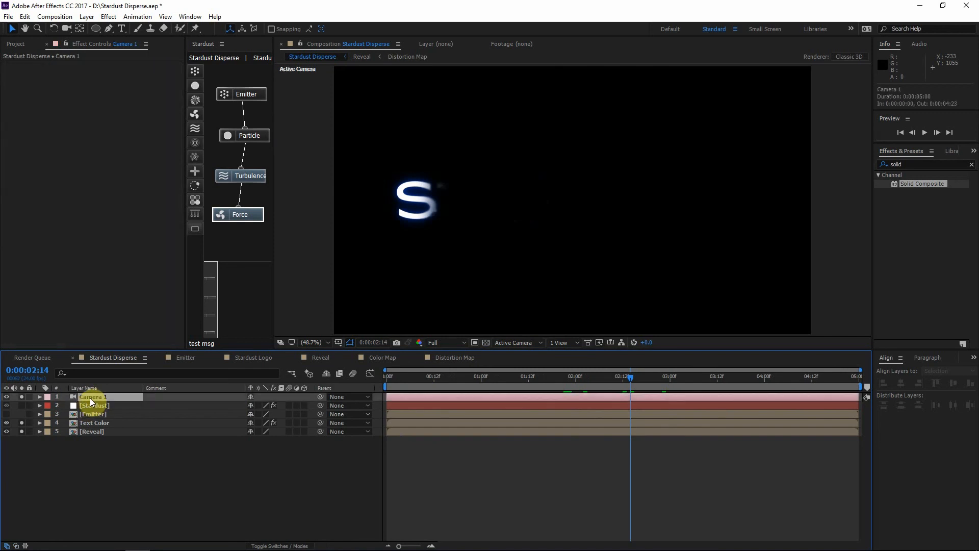
click(275, 544)
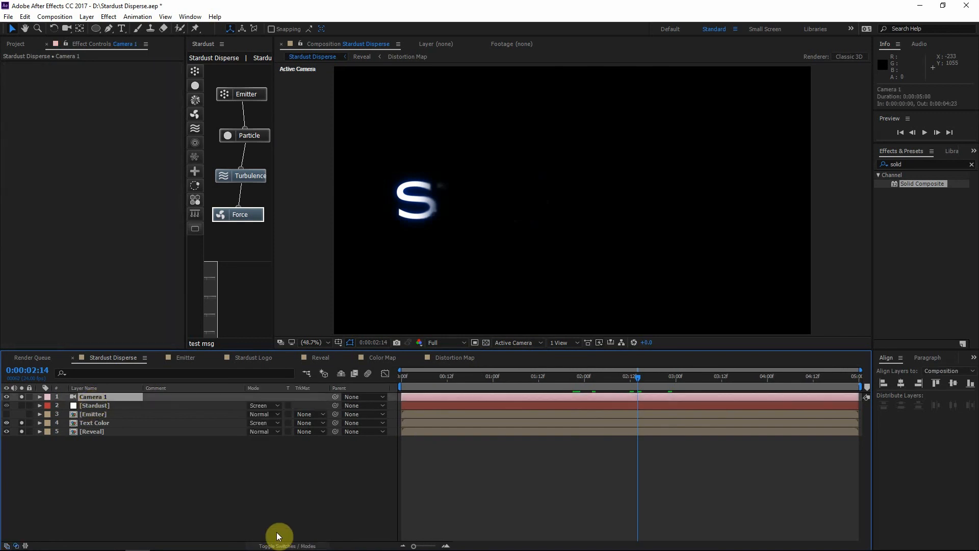
click(278, 544)
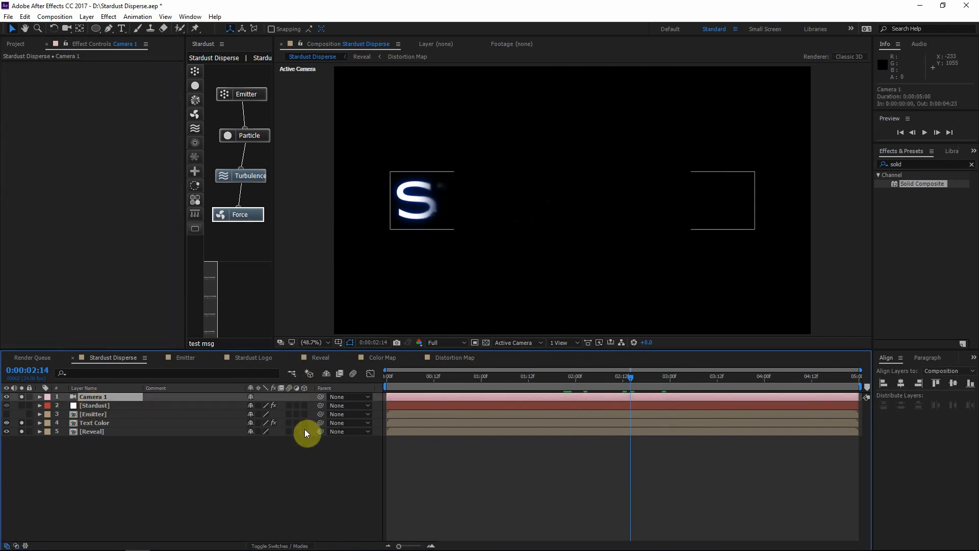
drag(305, 422, 305, 432)
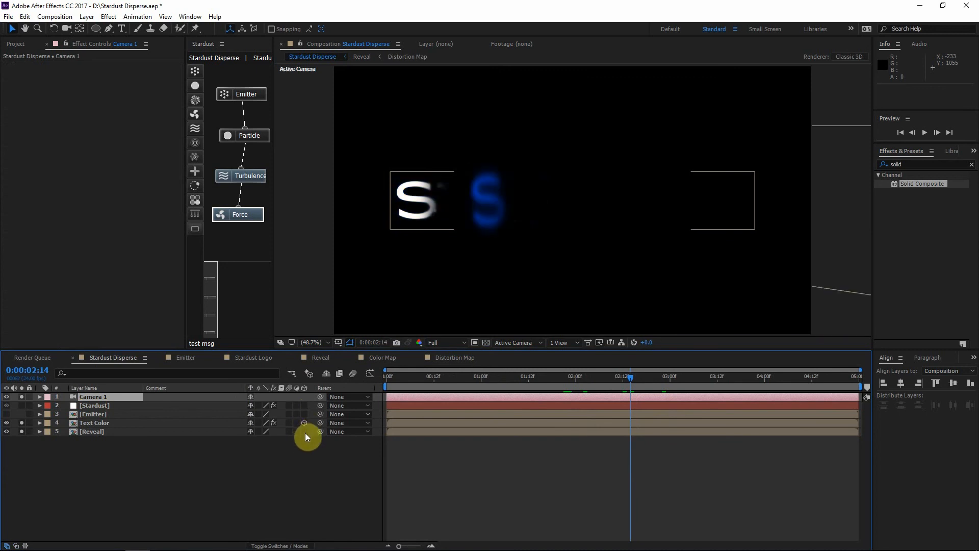
drag(627, 383, 481, 377)
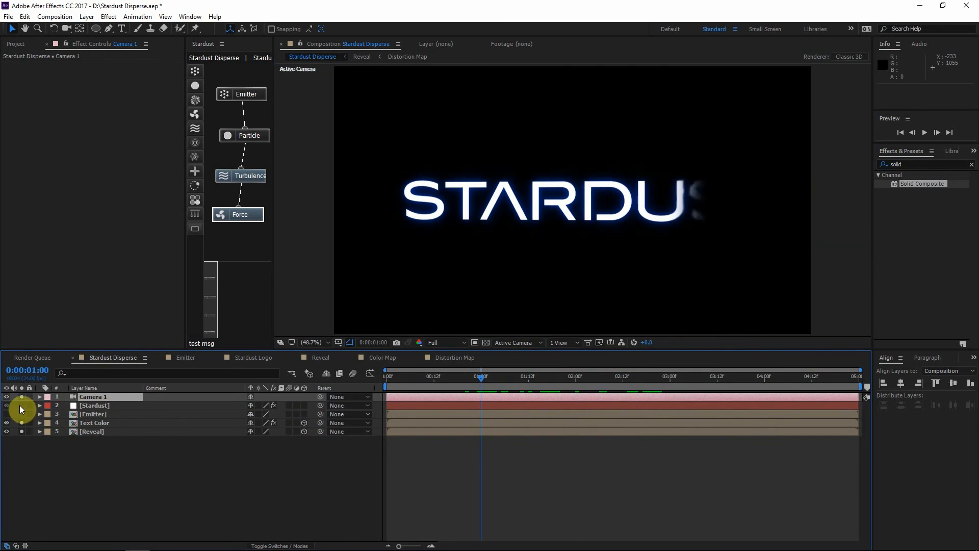
click(97, 406)
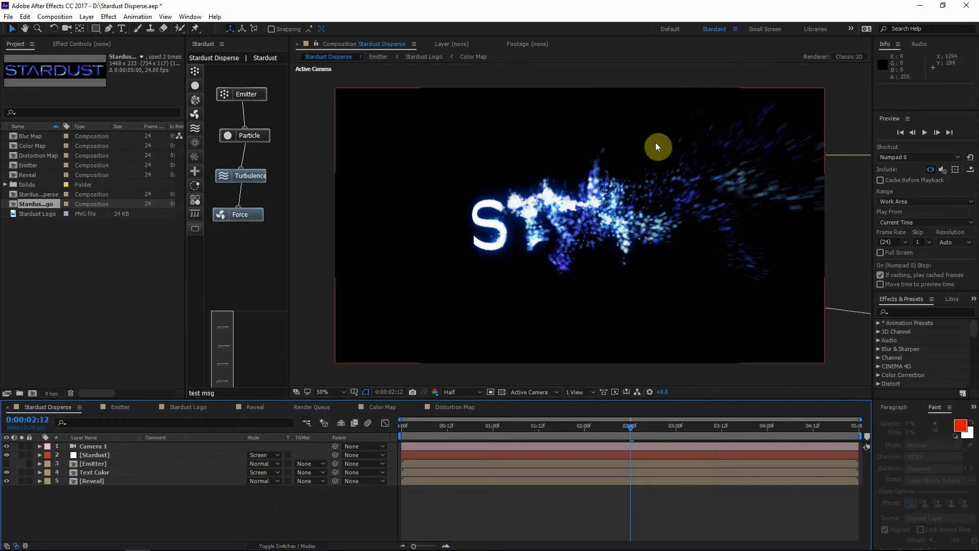
- Reveal Camera 1's Camera Options and turn on Depth of Field
key(Return)
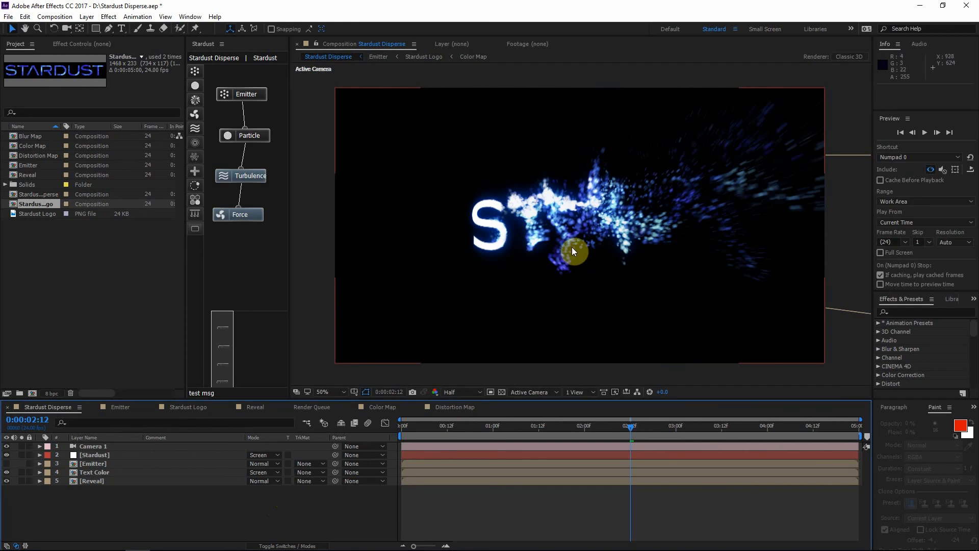
click(39, 446)
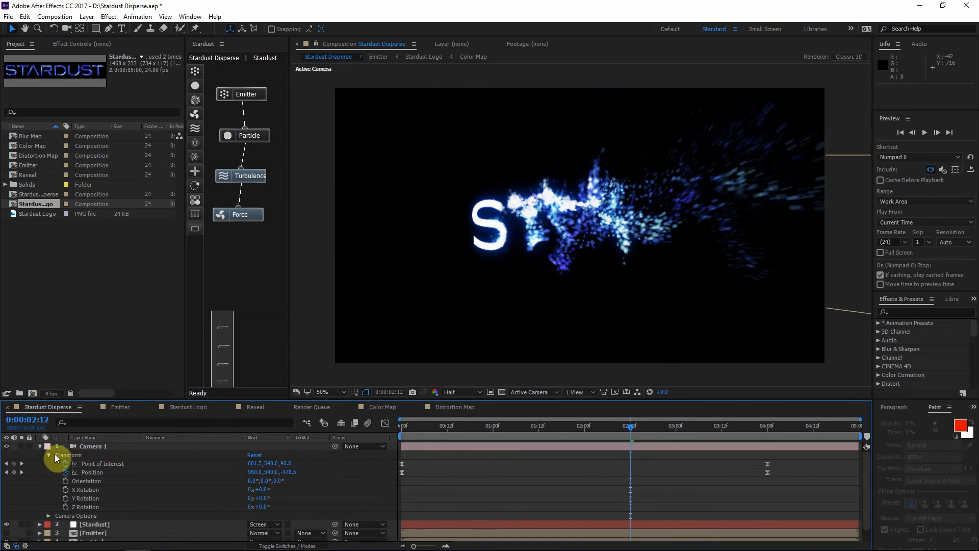
click(48, 454)
click(47, 462)
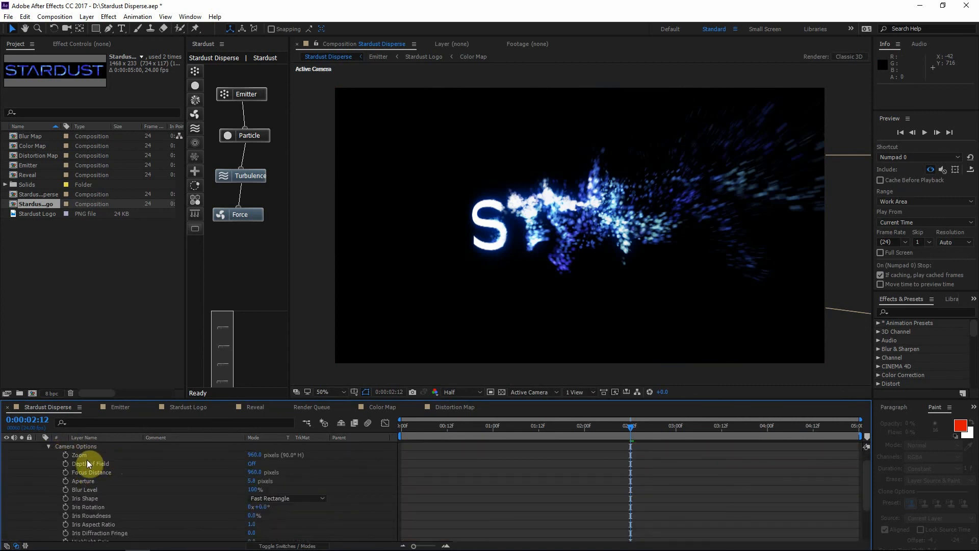
click(252, 463)
- Try a much stronger Aperture blur on Camera 1 and settle on an Aperture of 50 pixels
drag(254, 481, 341, 485)
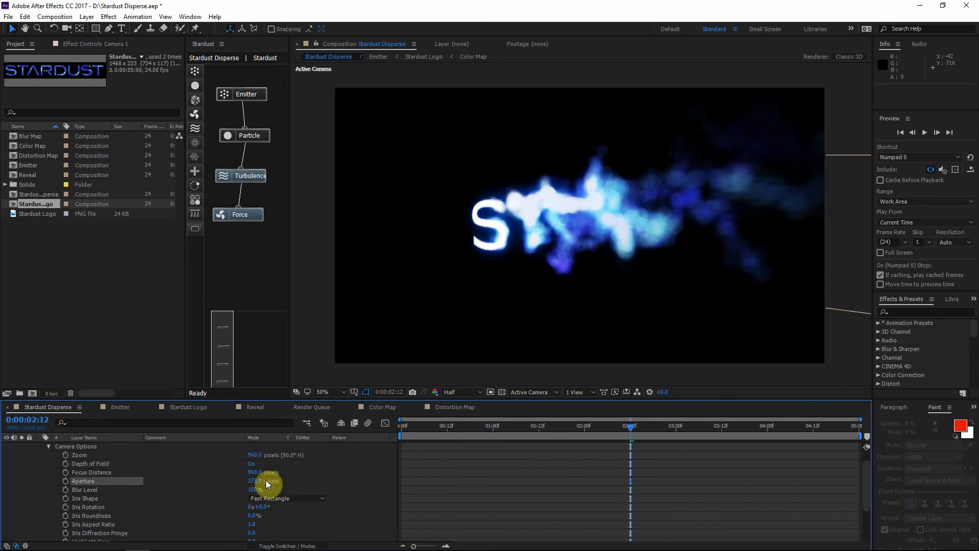
drag(240, 486, 253, 481)
click(253, 480)
text(50)
click(314, 487)
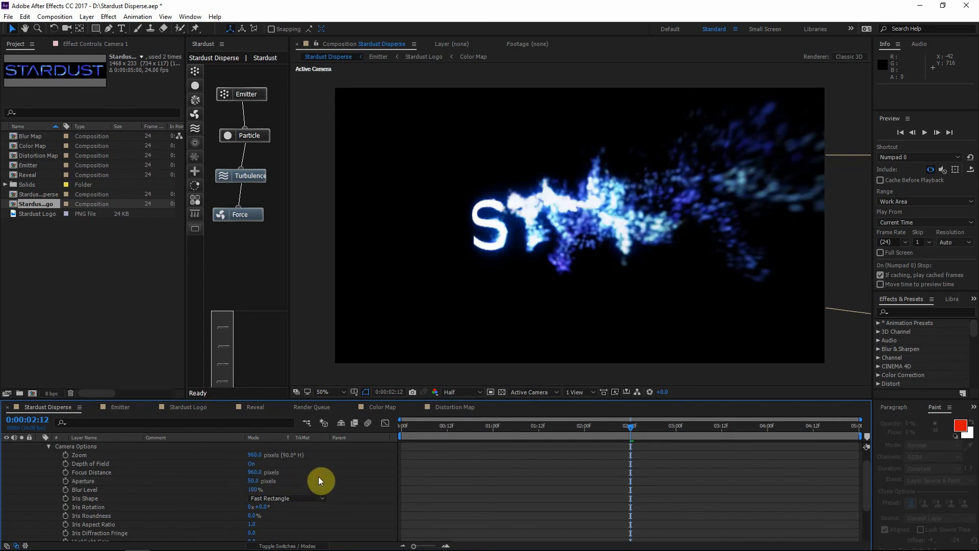
- In the Top view at 0:00:02:12, set Camera 1's Focus Distance to 622 pixels on the dispersing particles and start keyframing it
scroll(185, 476, up, 1)
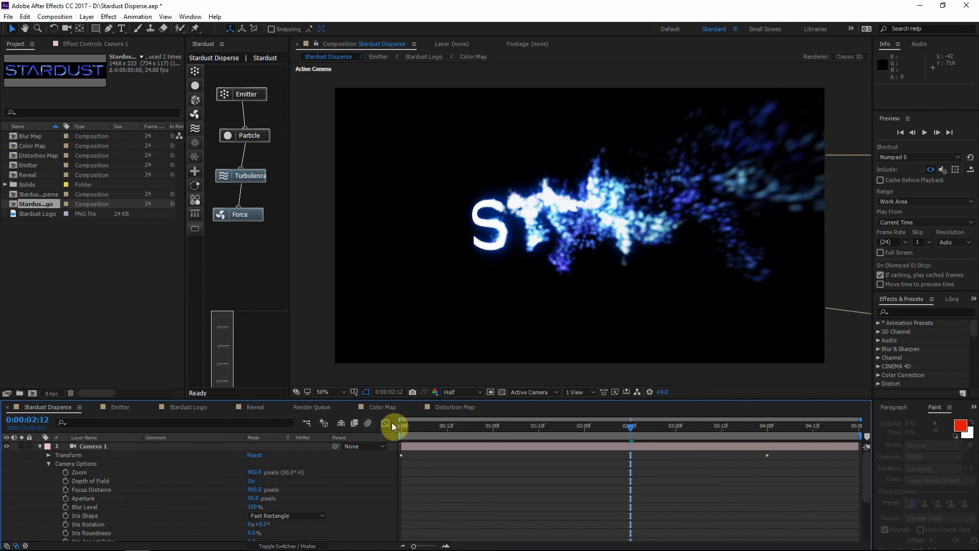
click(530, 392)
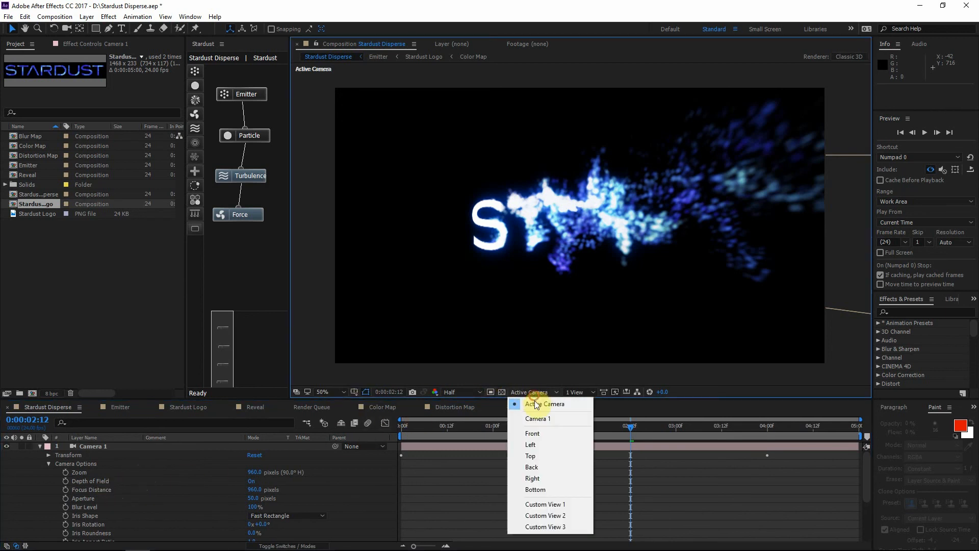
click(537, 458)
click(99, 448)
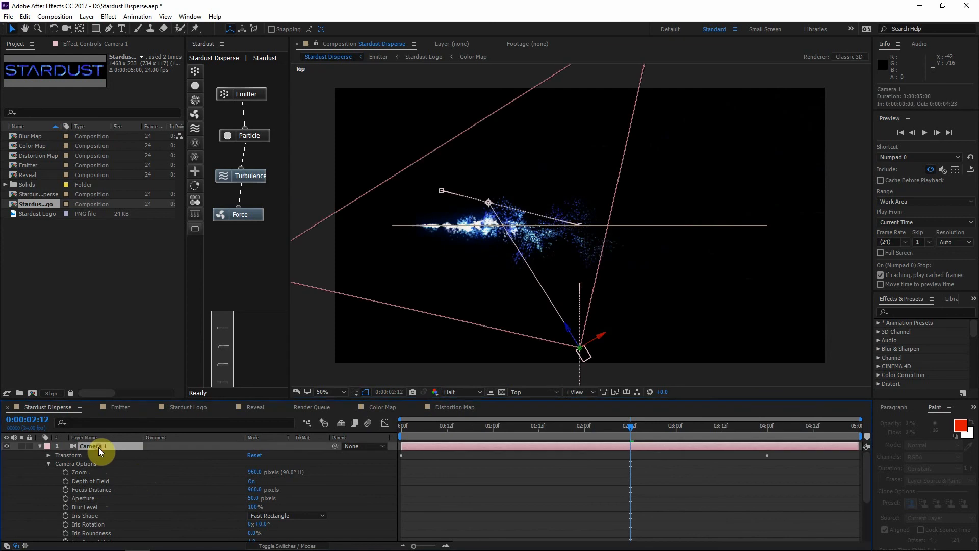
drag(482, 225, 554, 250)
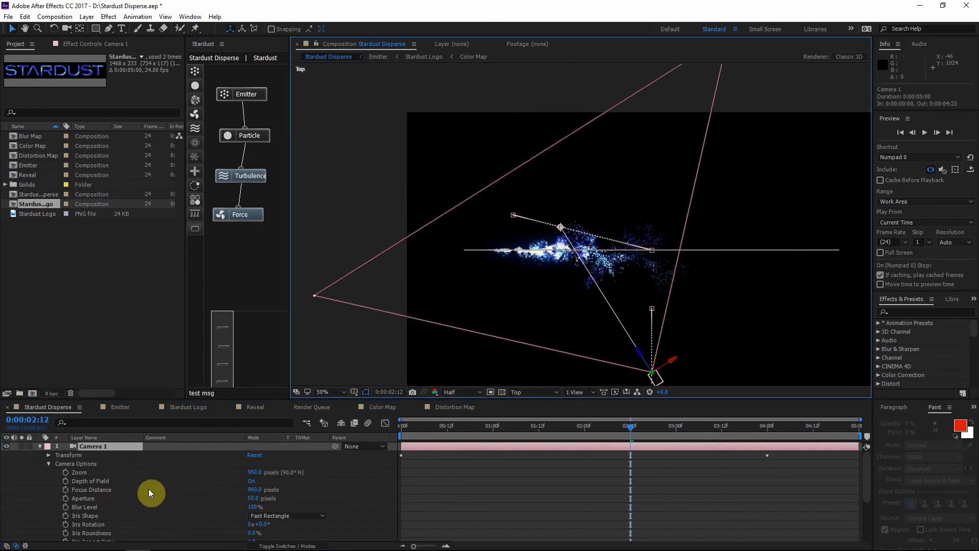
drag(256, 490, 87, 498)
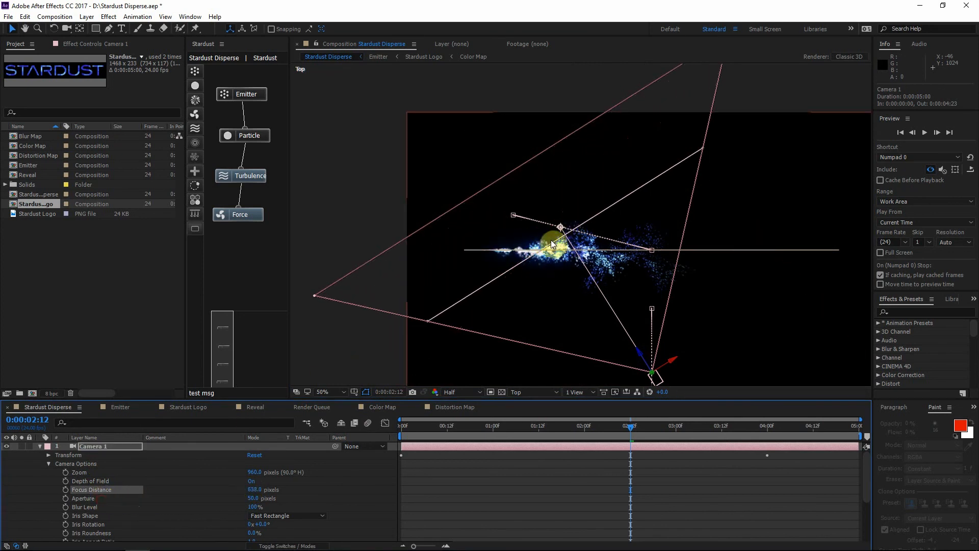
drag(264, 491, 250, 497)
click(66, 490)
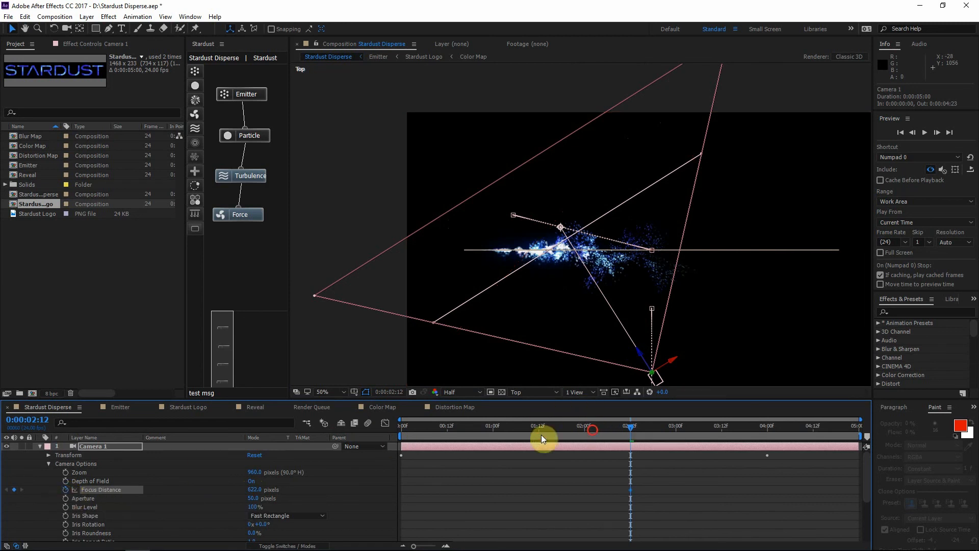
- Raise Camera 1's Focus Distance at the first frame, move the other focus keyframe to 0:00:02:20 and scrub through the focus animation
key(Home)
drag(254, 491, 411, 481)
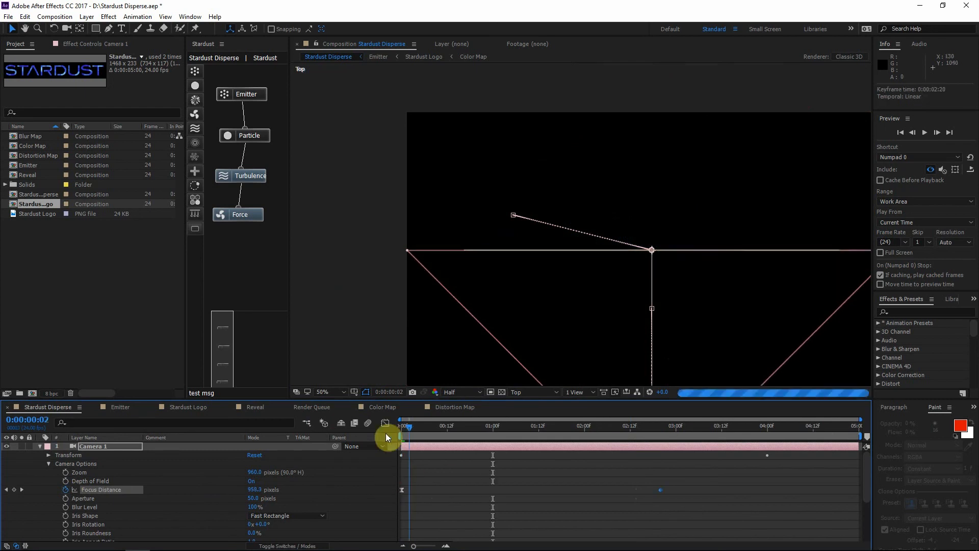
drag(408, 430, 714, 406)
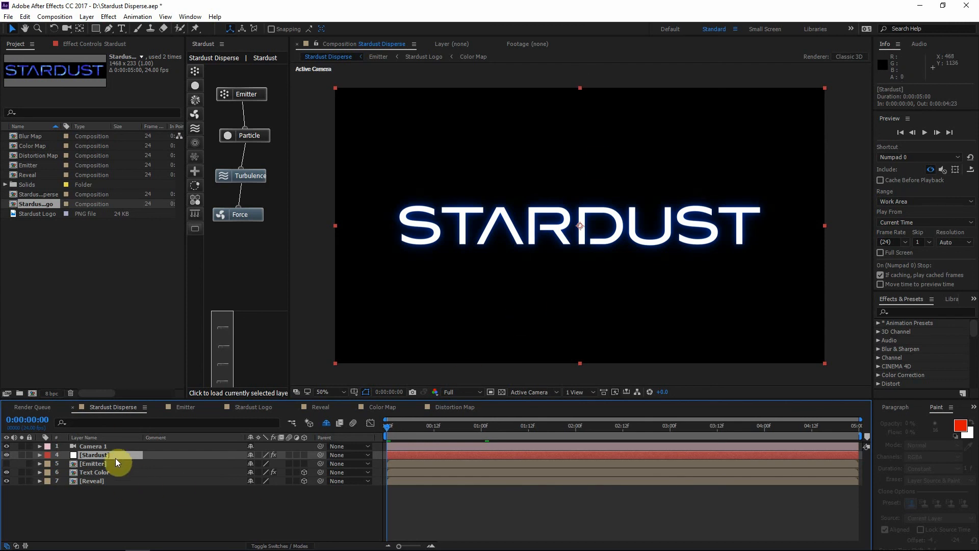
- Create a solid named Atmospheric Particles above the Stardust layer and apply the Stardust effect to it
key(ctrl+y)
text(Atmospheric Particles)
key(Return)
click(917, 312)
text(stardust)
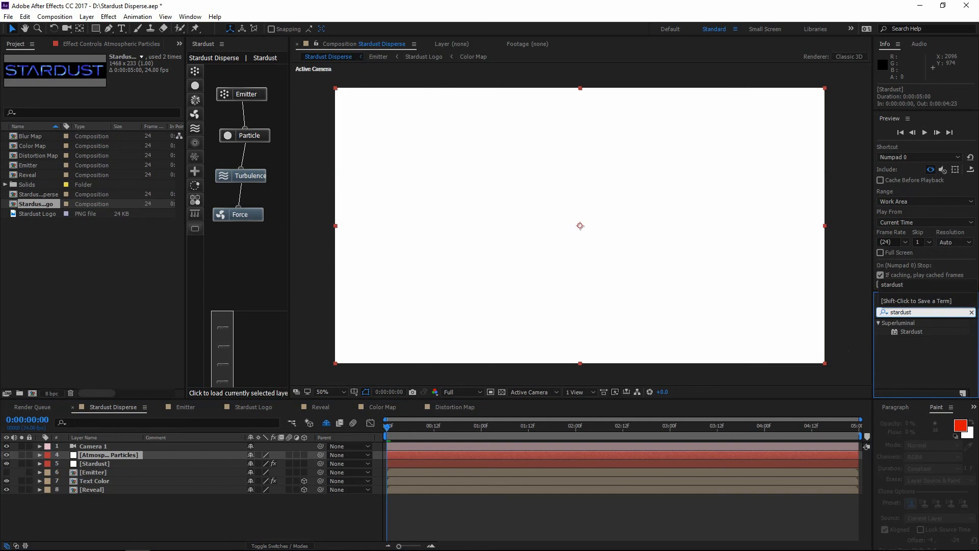
drag(913, 331, 115, 455)
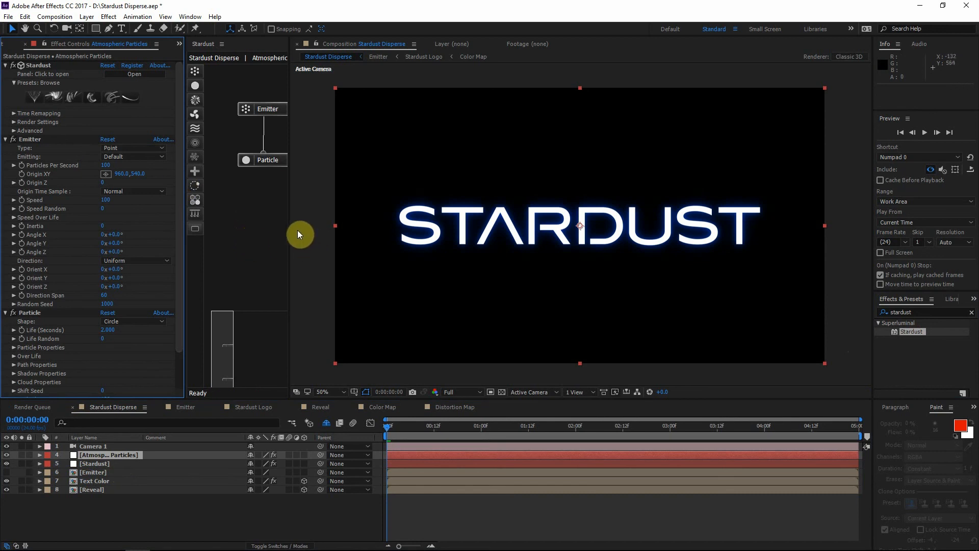
- Replace the new layer's Stardust setup with the Bonfire 01 preset from Fire and Smoke, solo the layer and preview it at 0:00:02:13
click(37, 65)
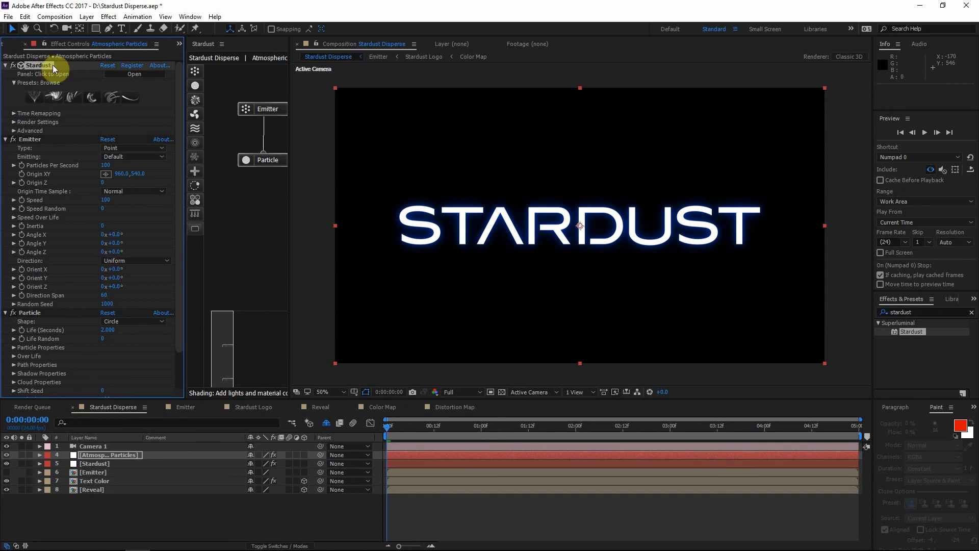
click(53, 99)
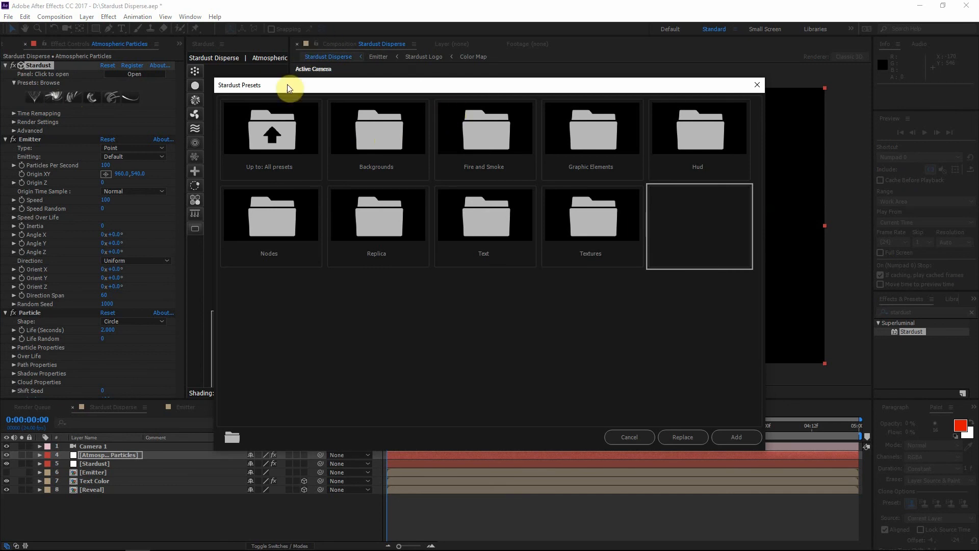
double_click(486, 142)
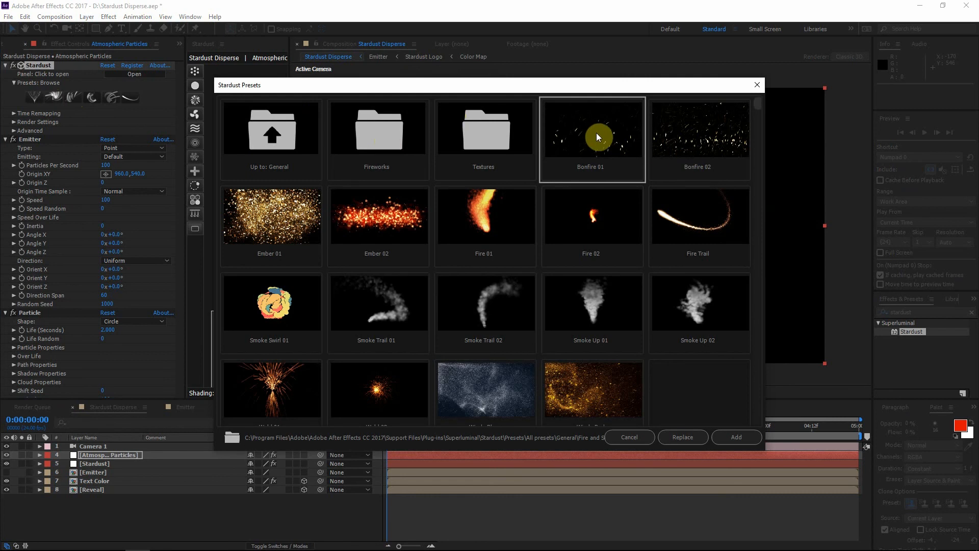
click(696, 432)
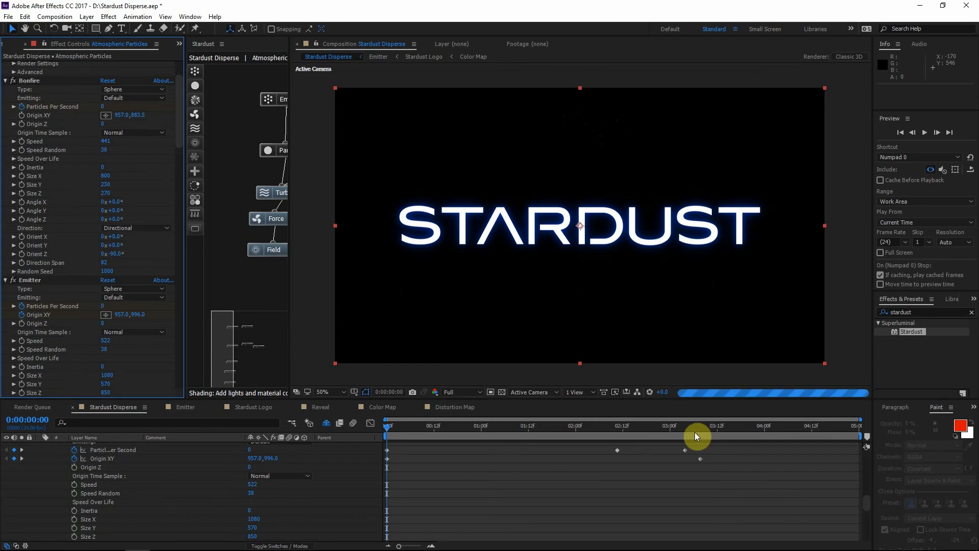
click(22, 455)
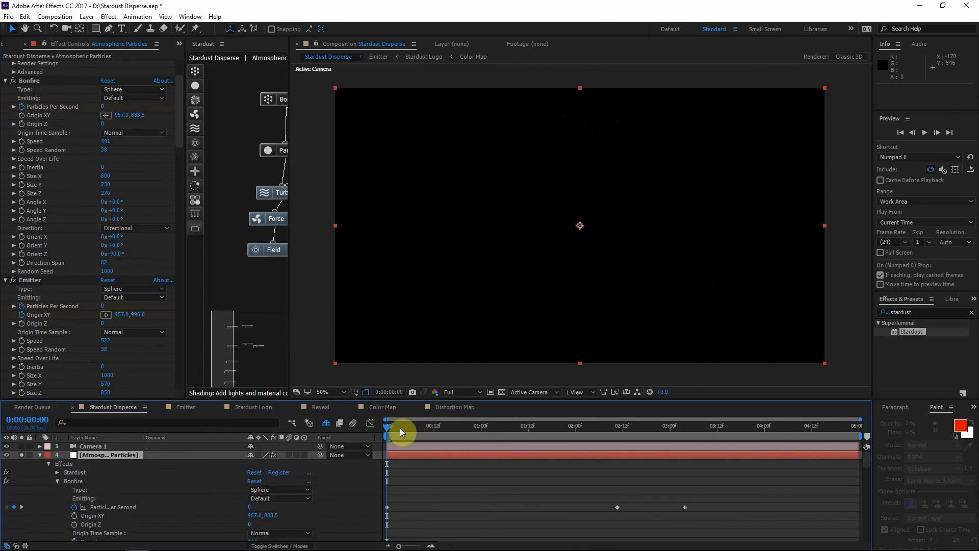
drag(400, 427, 627, 427)
- Apply the Tritone effect to the Atmospheric Particles layer and set its Midtones to a saturated blue
click(909, 312)
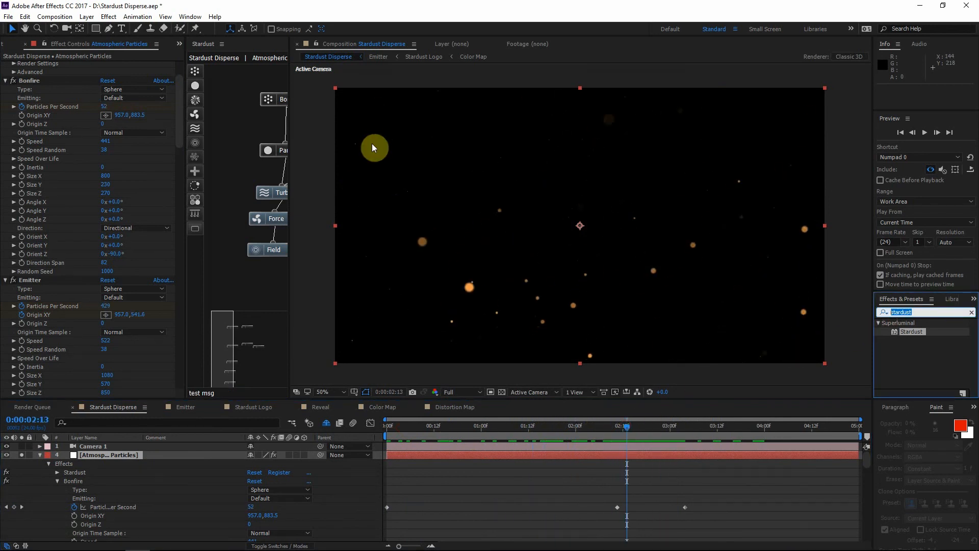
text(trit)
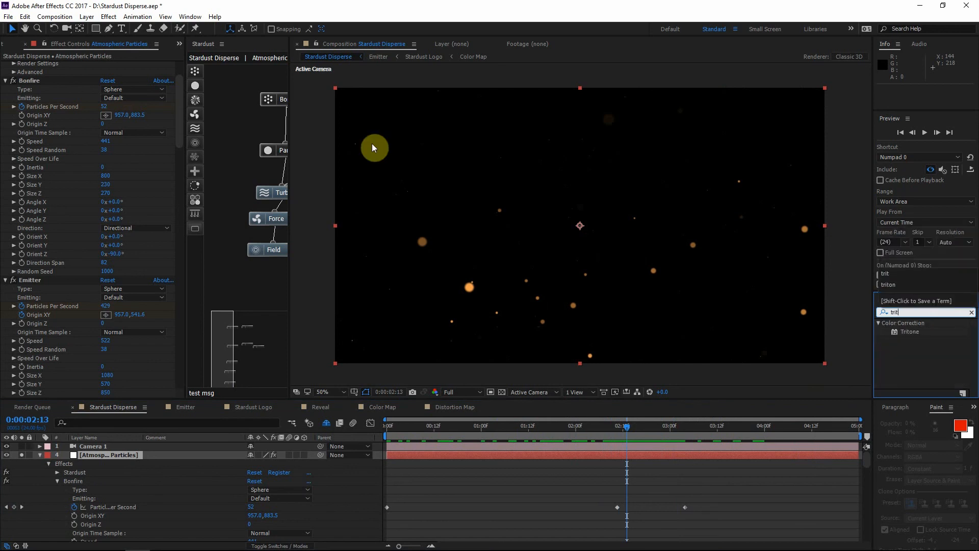
double_click(910, 332)
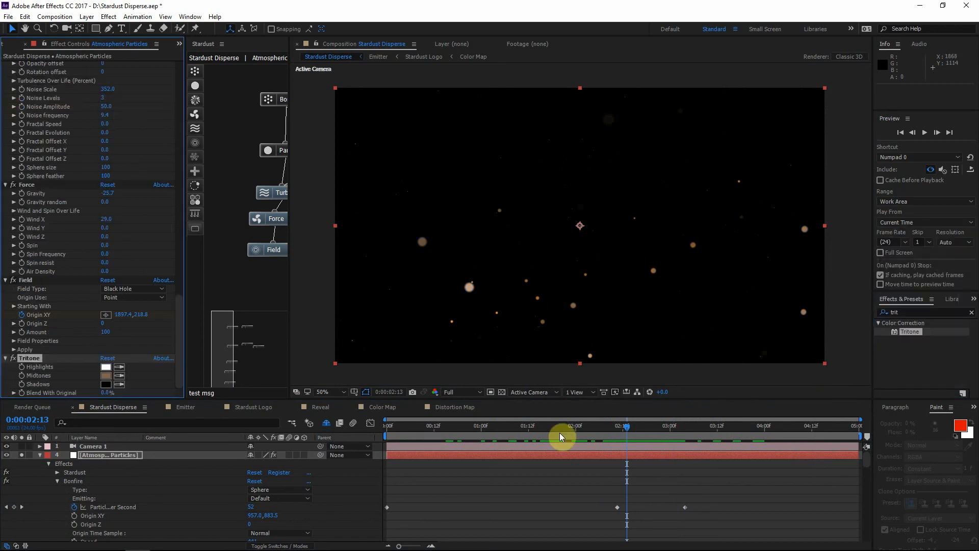
click(110, 377)
click(113, 58)
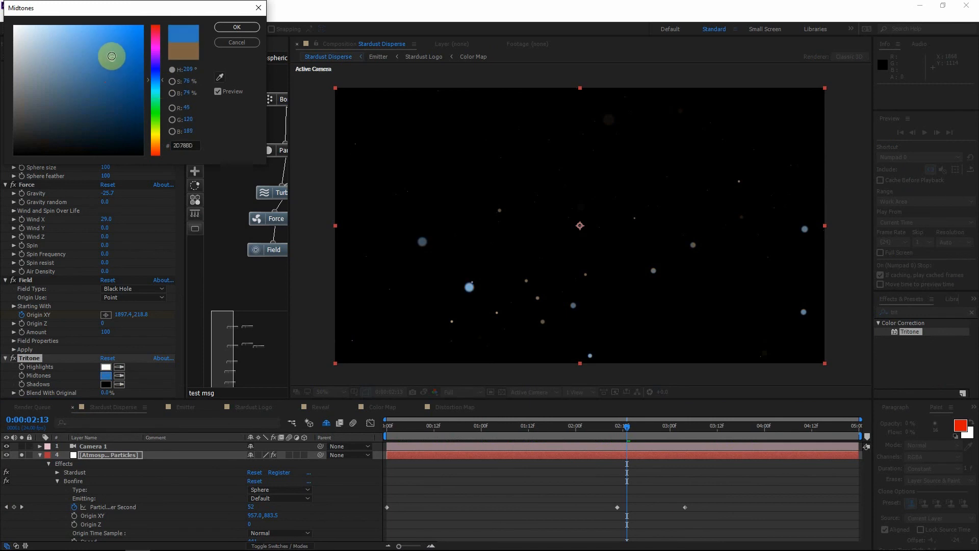
click(237, 26)
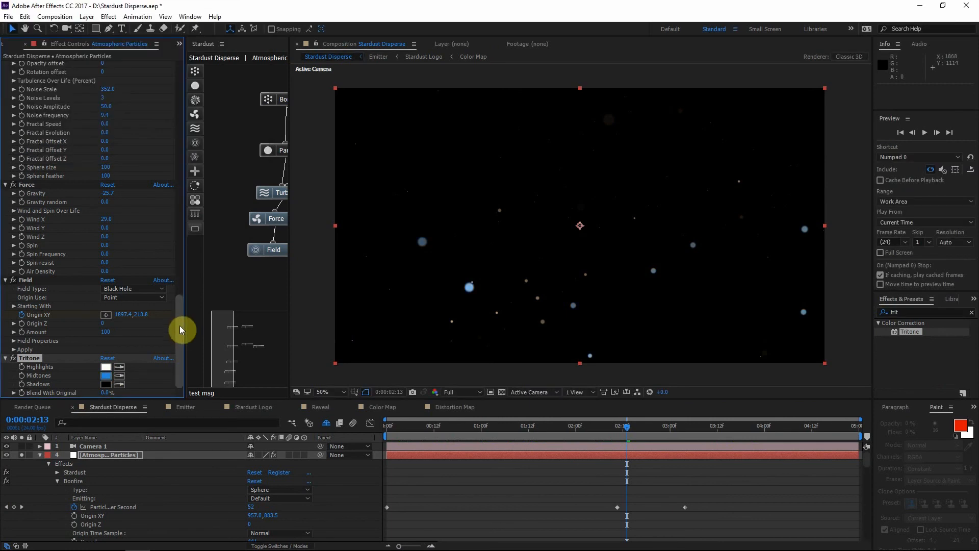
- Turn on Motion Blur in the Stardust Render Settings of the Atmospheric Particles layer and scrub ahead to check the particles
drag(180, 286, 180, 72)
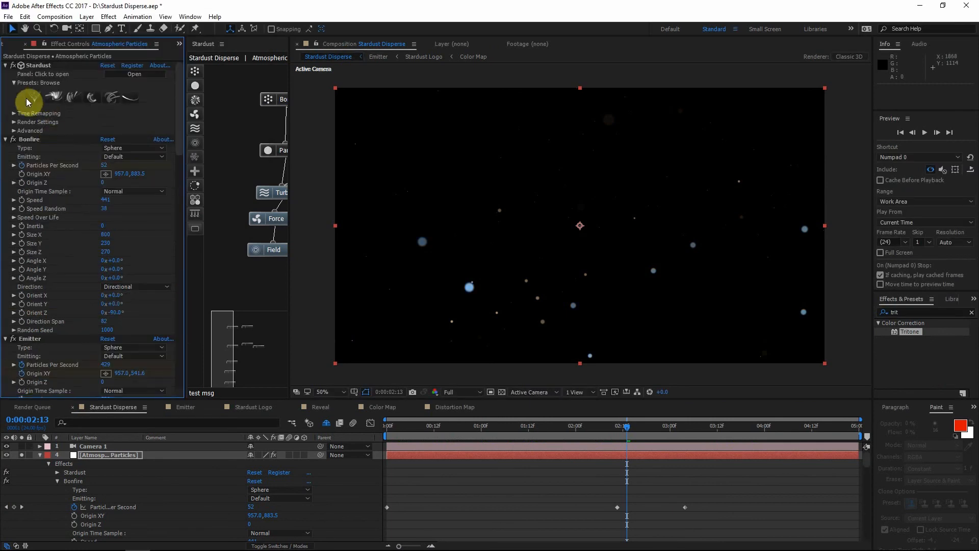
click(13, 122)
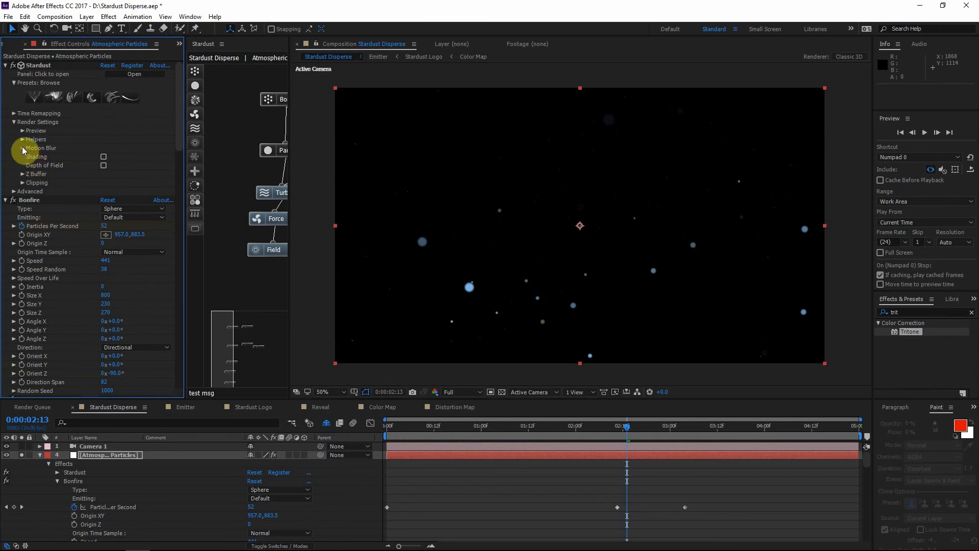
click(22, 148)
click(111, 159)
drag(638, 432, 672, 432)
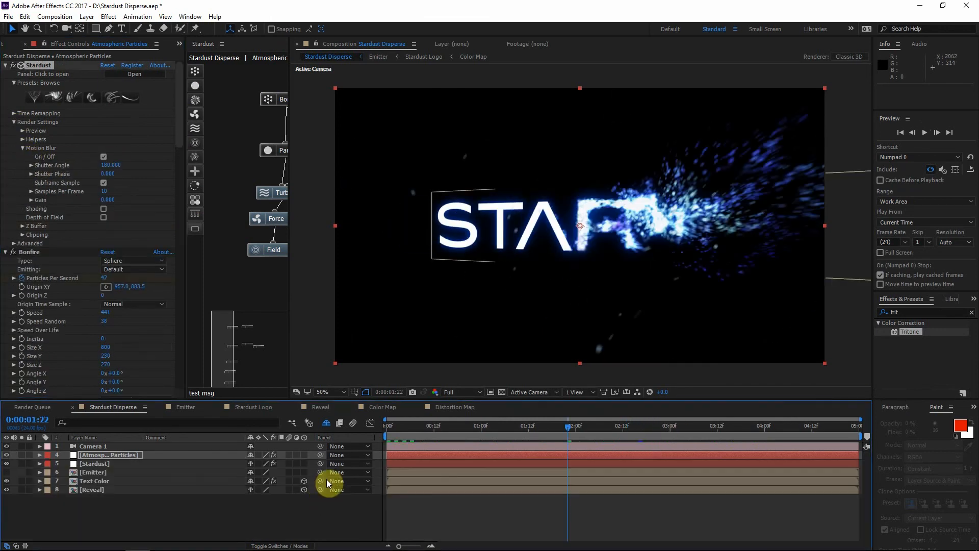
- Go to 0:00:02:00, show the shy Dark Royal Blue solid layers in the timeline and leave all layers deselected
drag(572, 428, 579, 433)
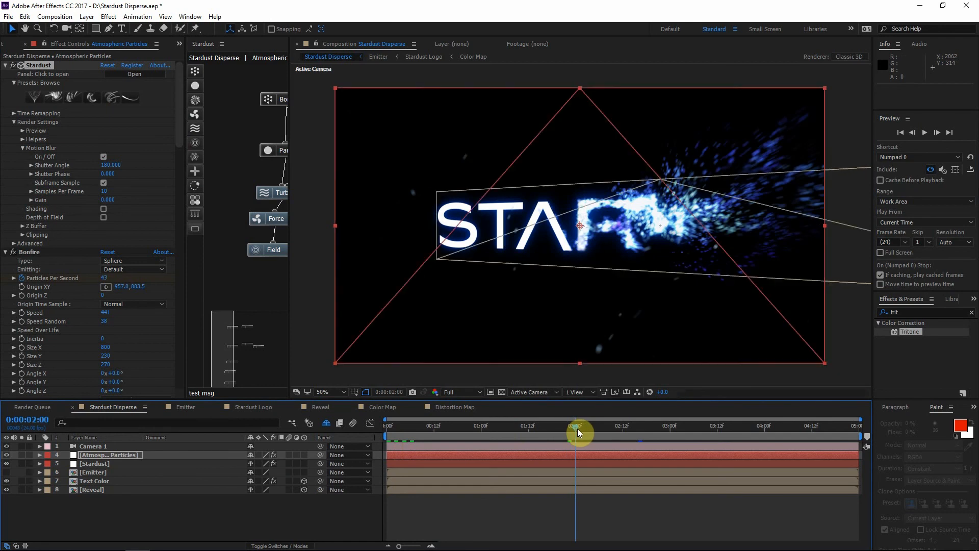
click(326, 423)
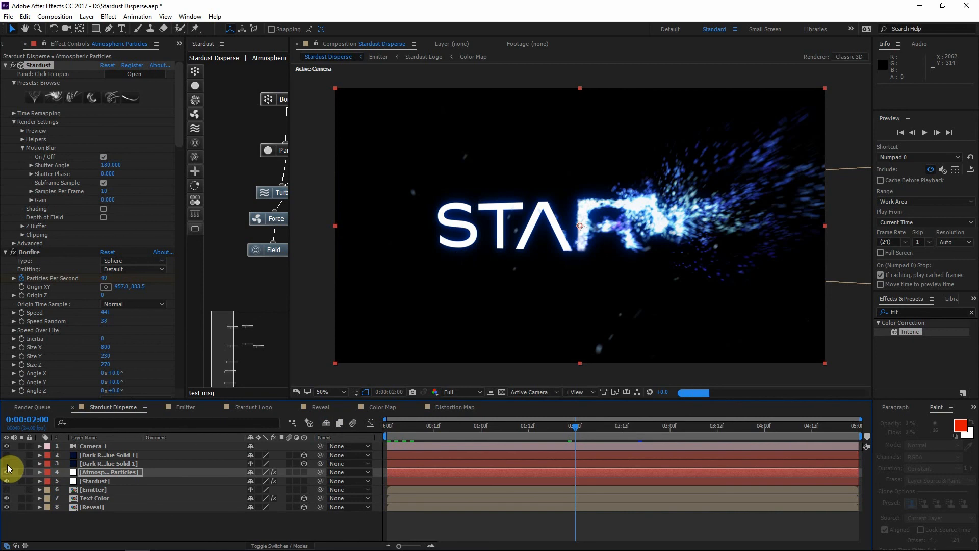
click(80, 464)
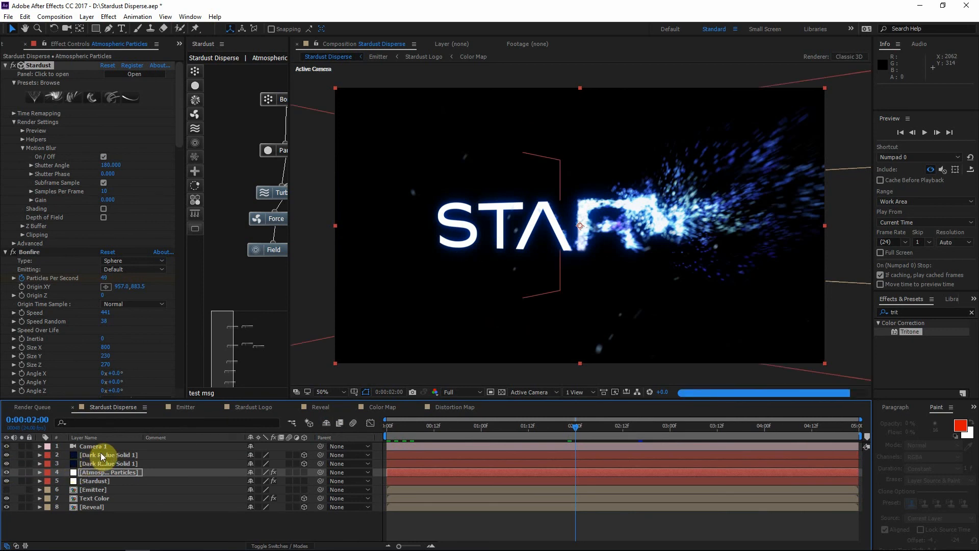
click(81, 516)
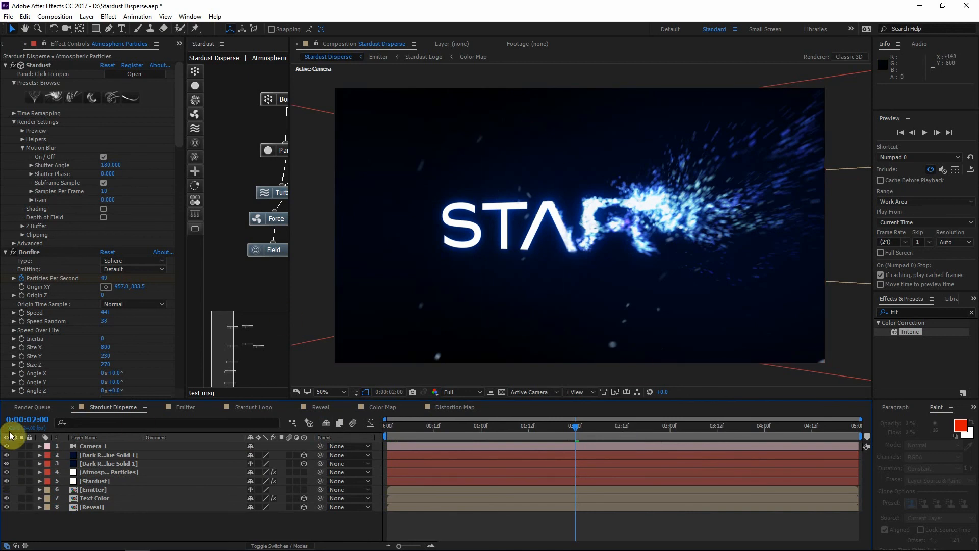
- Inspect the upper Dark Royal Blue solid's blending mode, mask path and mask feather
click(102, 456)
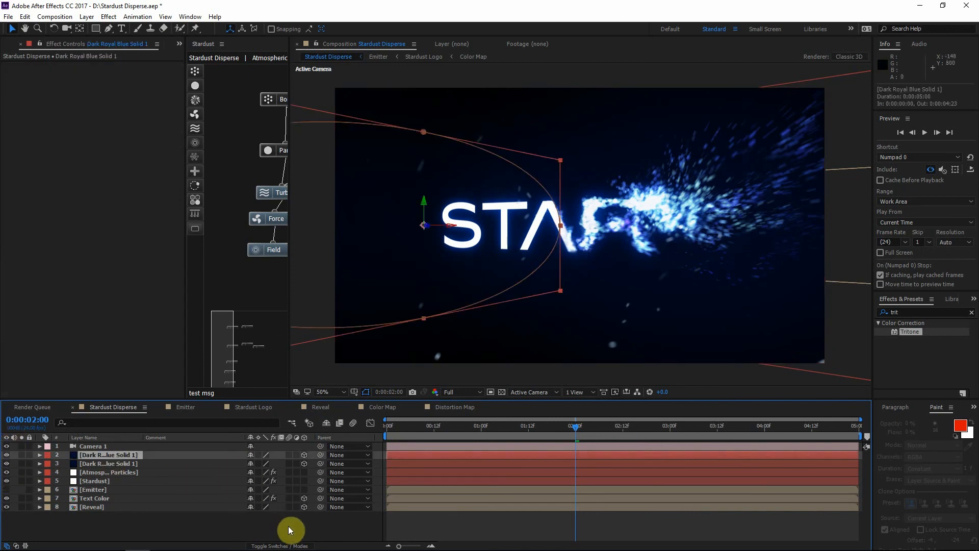
click(290, 548)
key(m)
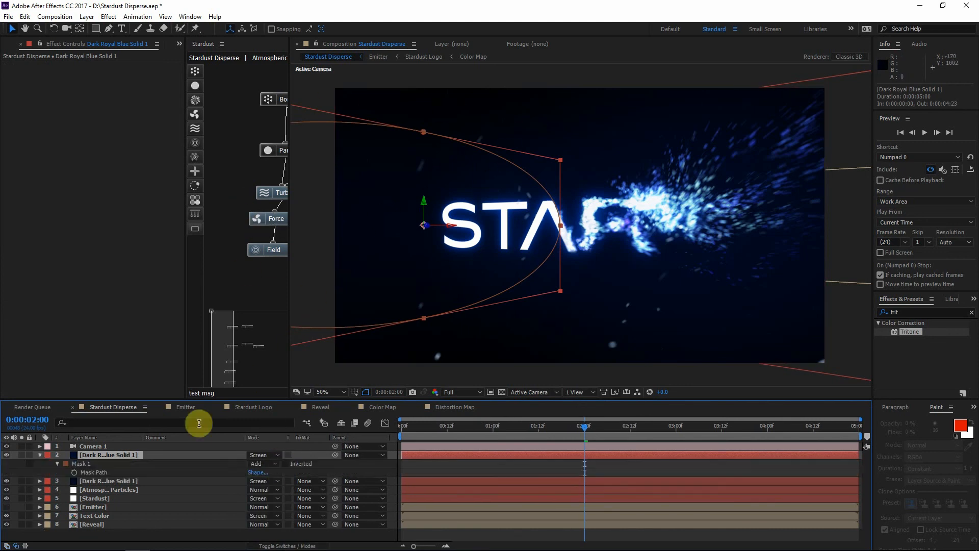
key(f)
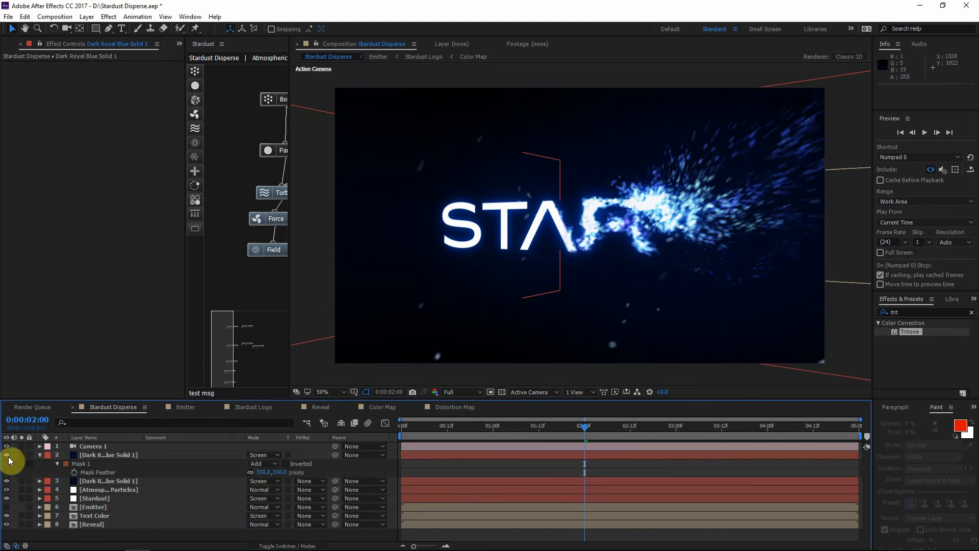